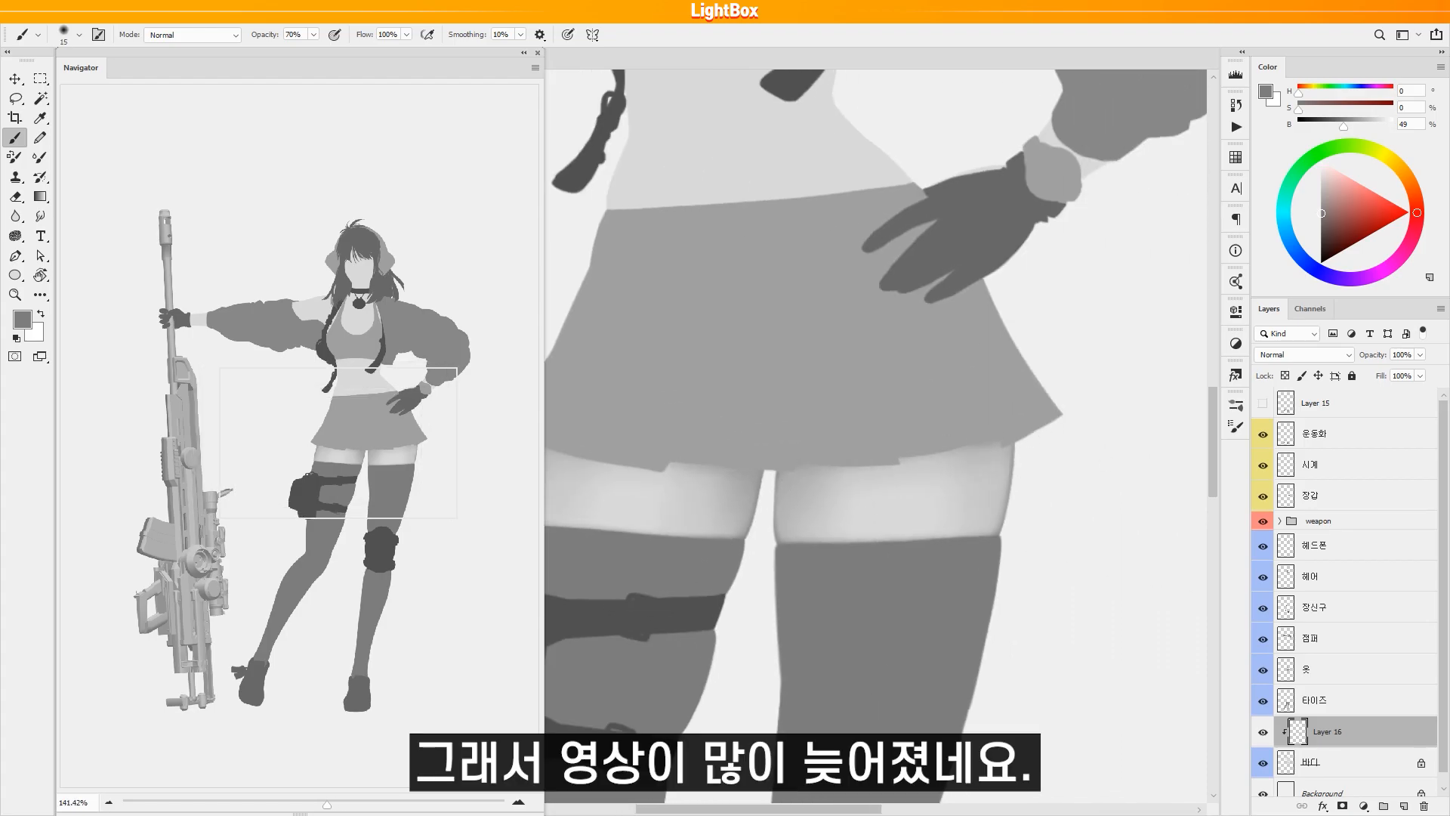
Shade the edges of the waist and the midriff below the crop top with a soft brush at 70% opacity.
{"action": "scroll", "coordinate": [848, 485], "scroll_direction": "down", "scroll_amount": 2}
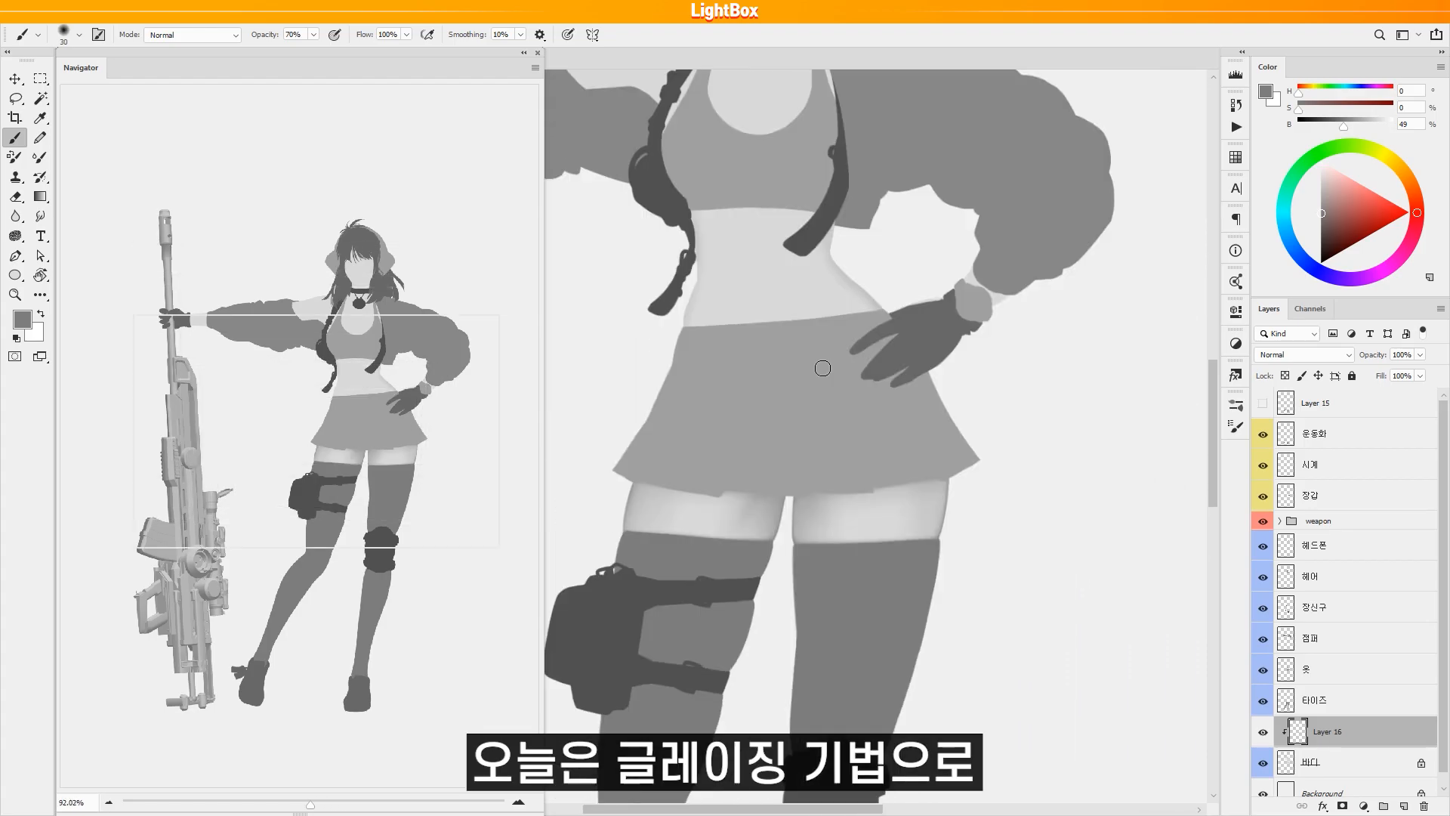
{"action": "scroll", "coordinate": [819, 510], "scroll_direction": "up", "scroll_amount": 3}
{"action": "key", "text": "bracketleft"}
{"action": "key", "text": "bracketleft"}
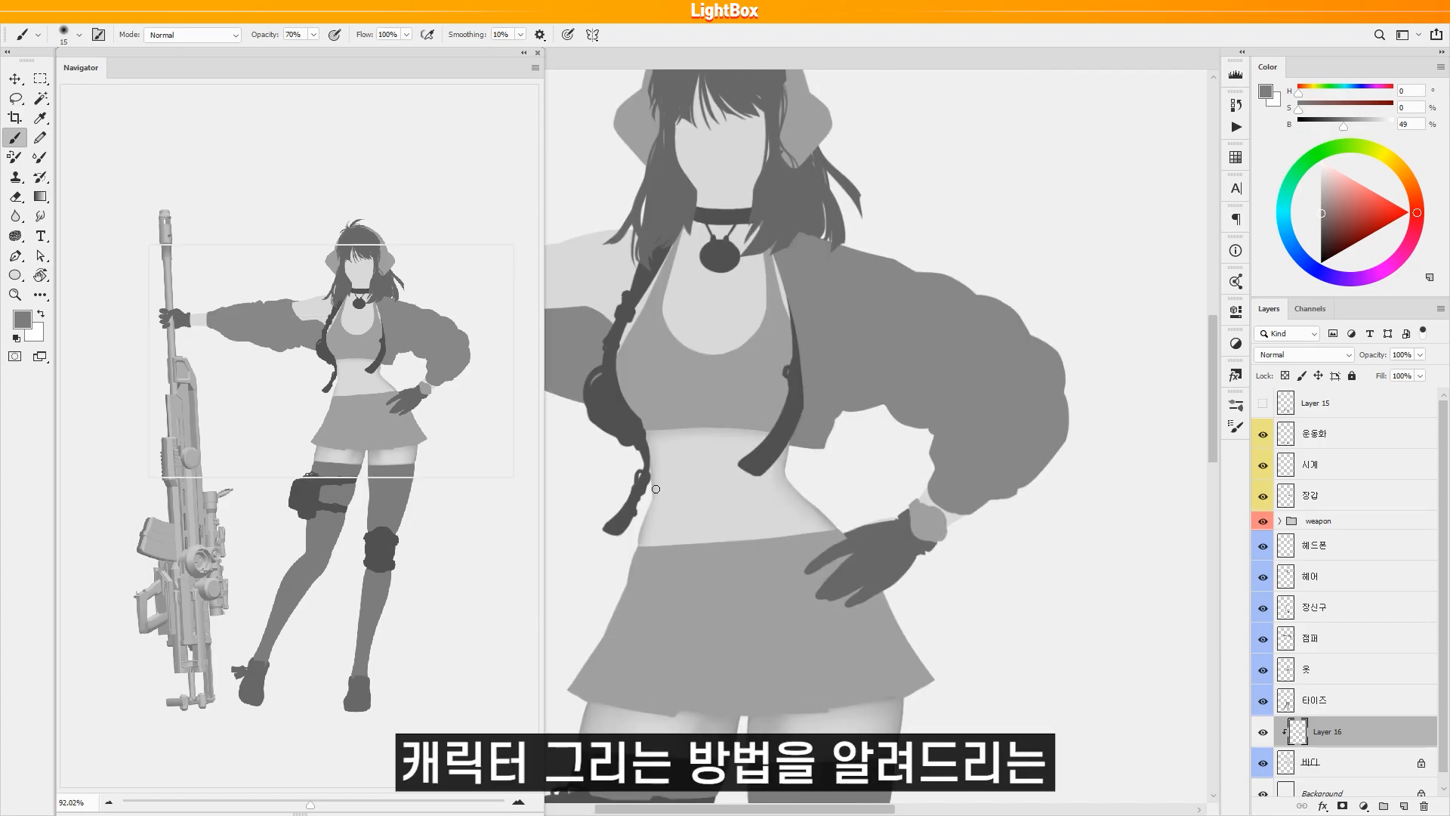
{"action": "key", "text": "bracketright"}
{"action": "key", "text": "bracketright"}
{"action": "key", "text": "bracketright"}
{"action": "key", "text": "bracketright"}
{"action": "scroll", "coordinate": [655, 495], "scroll_direction": "up", "scroll_amount": 1}
{"action": "scroll", "coordinate": [717, 597], "scroll_direction": "right", "scroll_amount": 1}
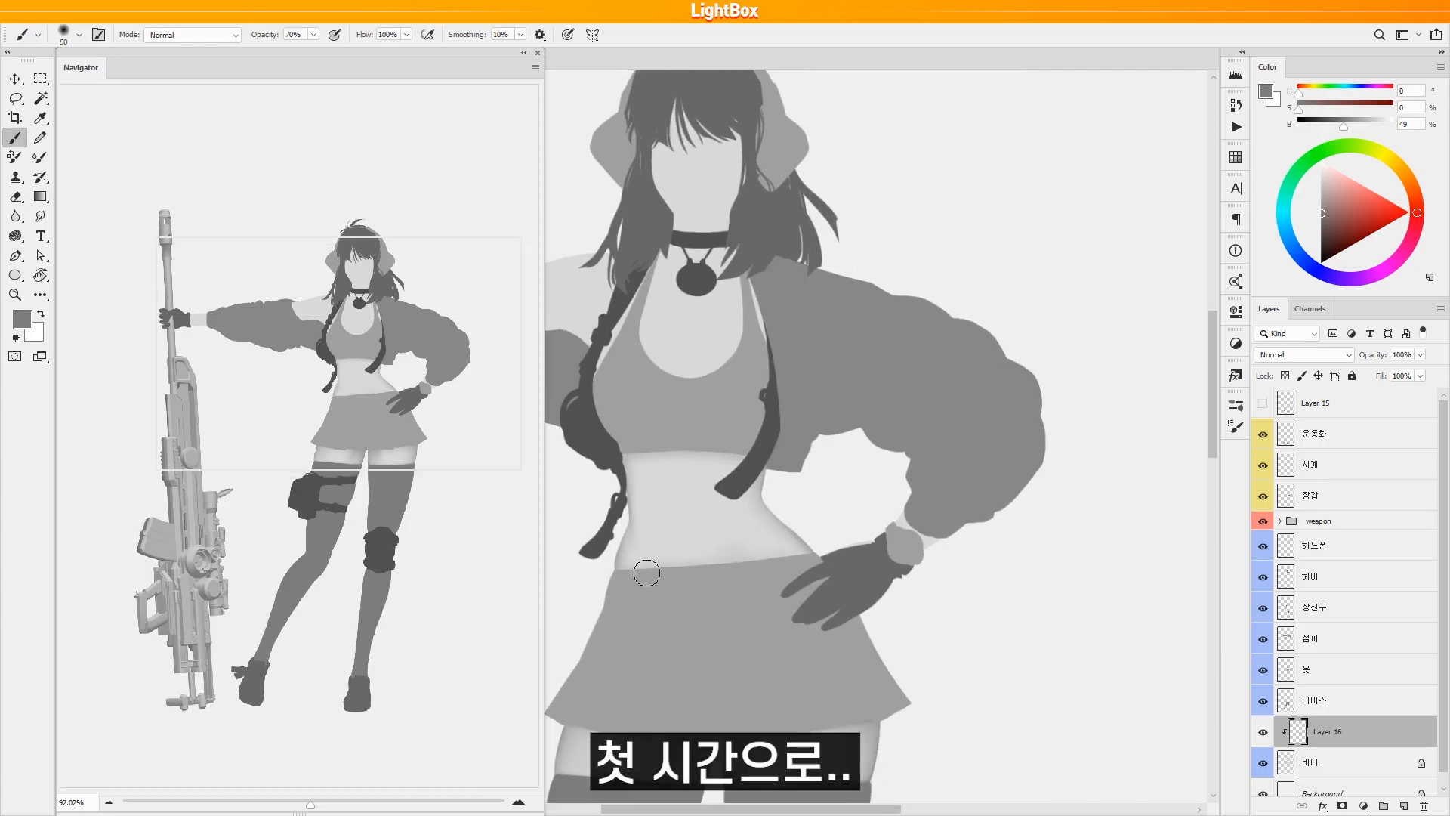
Deepen the abdomen shading and paint the navel with a small size 6 brush.
{"action": "scroll", "coordinate": [639, 539], "scroll_direction": "up", "scroll_amount": 1}
{"action": "scroll", "coordinate": [680, 513], "scroll_direction": "up", "scroll_amount": 1}
{"action": "key", "text": "bracketleft"}
{"action": "key", "text": "bracketleft"}
{"action": "key", "text": "bracketleft"}
{"action": "key", "text": "bracketleft"}
{"action": "key", "text": "bracketleft"}
{"action": "key", "text": "bracketleft"}
{"action": "key", "text": "bracketleft"}
{"action": "key", "text": "bracketleft"}
{"action": "scroll", "coordinate": [712, 486], "scroll_direction": "down", "scroll_amount": 1}
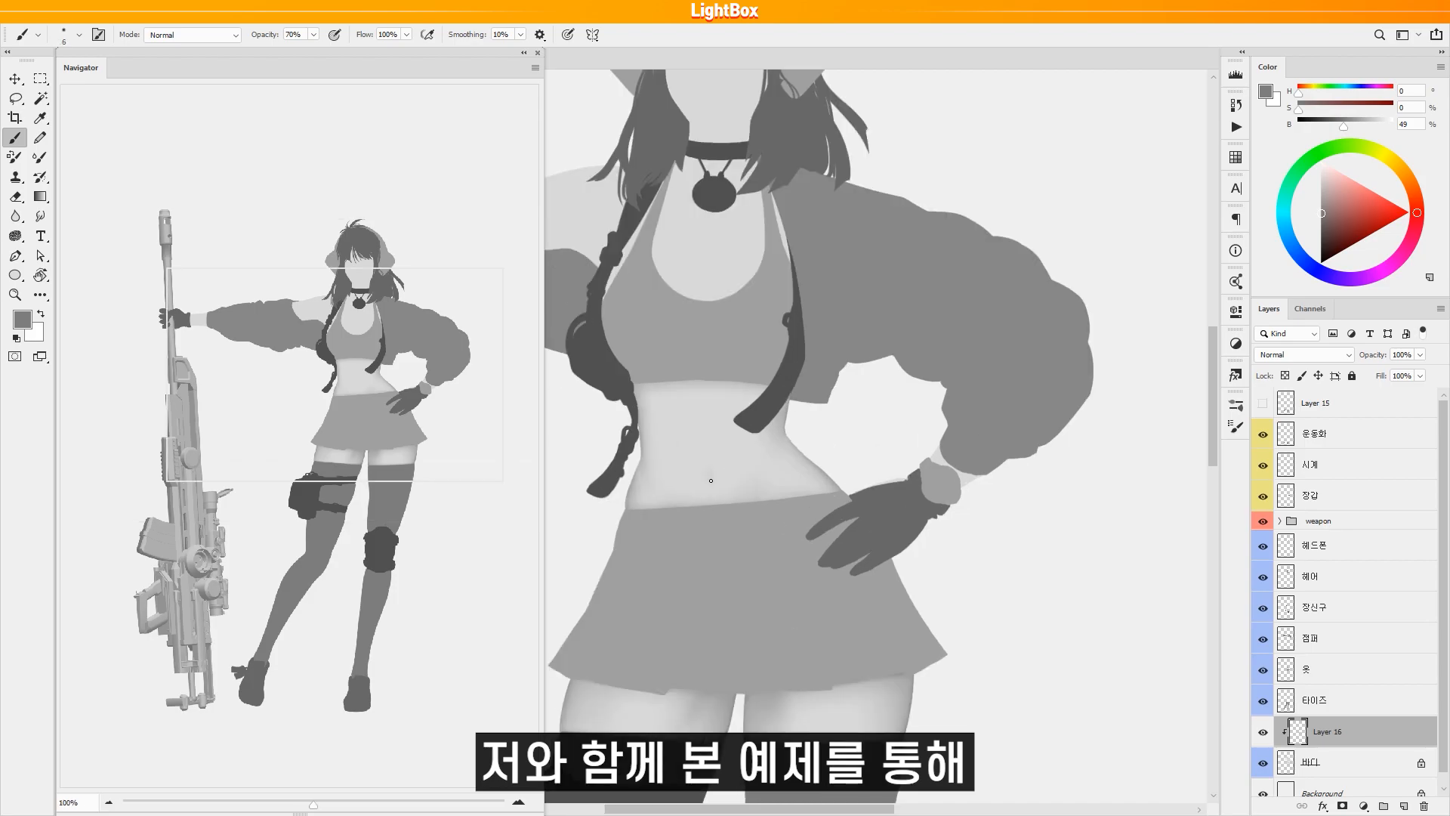
{"action": "scroll", "coordinate": [702, 528], "scroll_direction": "down", "scroll_amount": 2}
{"action": "scroll", "coordinate": [695, 551], "scroll_direction": "up", "scroll_amount": 2}
Soften the shading around the abdomen with a size 30 brush at 30% opacity.
{"action": "key", "text": "3"}
{"action": "key", "text": "bracketright"}
{"action": "key", "text": "bracketright"}
{"action": "key", "text": "bracketright"}
{"action": "key", "text": "bracketright"}
{"action": "key", "text": "bracketright"}
{"action": "key", "text": "bracketright"}
{"action": "key", "text": "bracketright"}
{"action": "key", "text": "bracketright"}
{"action": "key", "text": "bracketright"}
{"action": "key", "text": "bracketleft"}
{"action": "scroll", "coordinate": [678, 577], "scroll_direction": "up", "scroll_amount": 3}
{"action": "scroll", "coordinate": [679, 577], "scroll_direction": "left", "scroll_amount": 1}
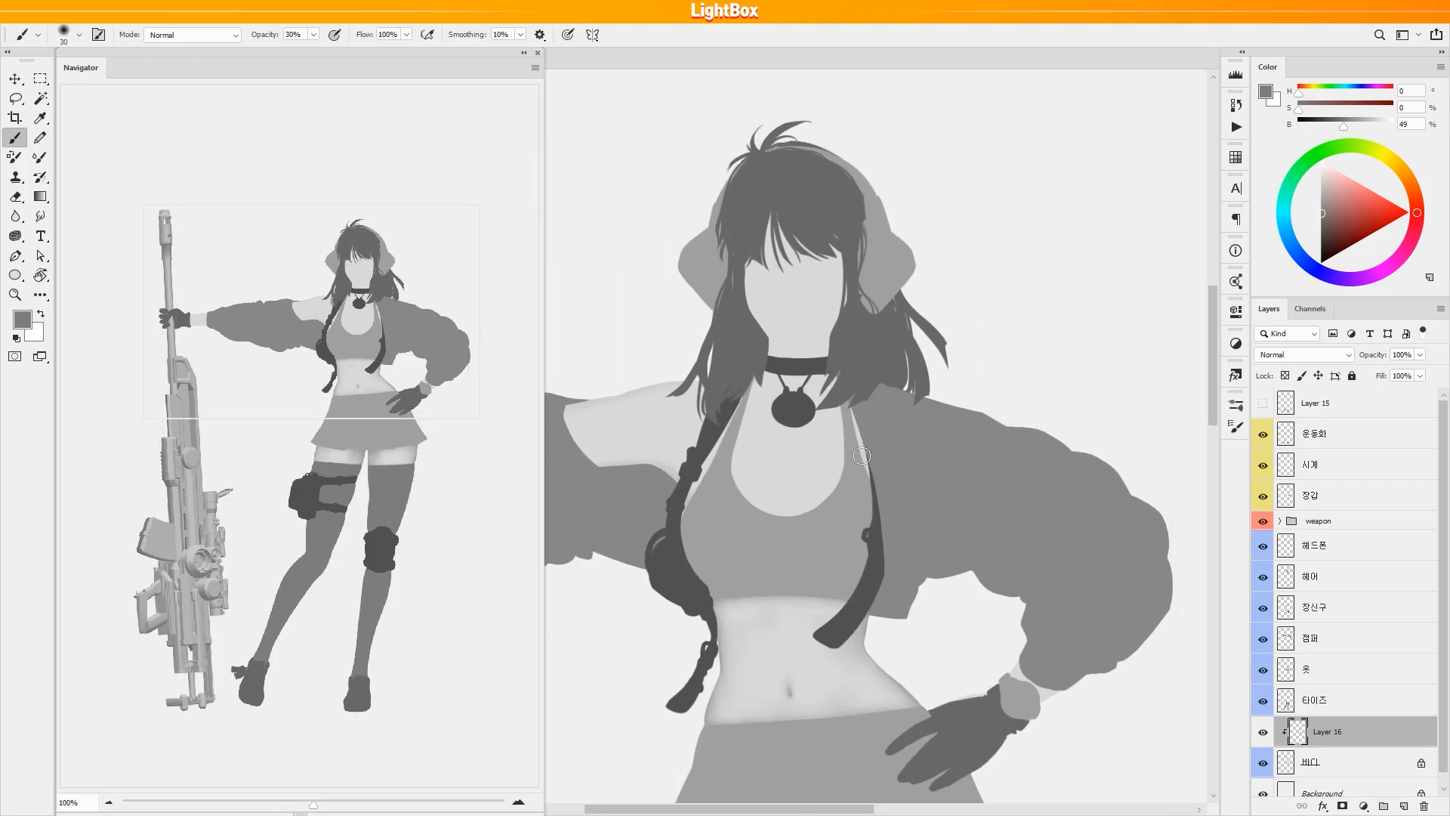
Shade the face contour, the neck under the chin and the armpit with a small brush at 100% opacity.
{"action": "scroll", "coordinate": [657, 487], "scroll_direction": "up", "scroll_amount": 1}
{"action": "key", "text": "0"}
{"action": "key", "text": "bracketleft"}
{"action": "key", "text": "bracketleft"}
{"action": "key", "text": "bracketleft"}
{"action": "key", "text": "bracketleft"}
{"action": "key", "text": "bracketleft"}
{"action": "key", "text": "bracketleft"}
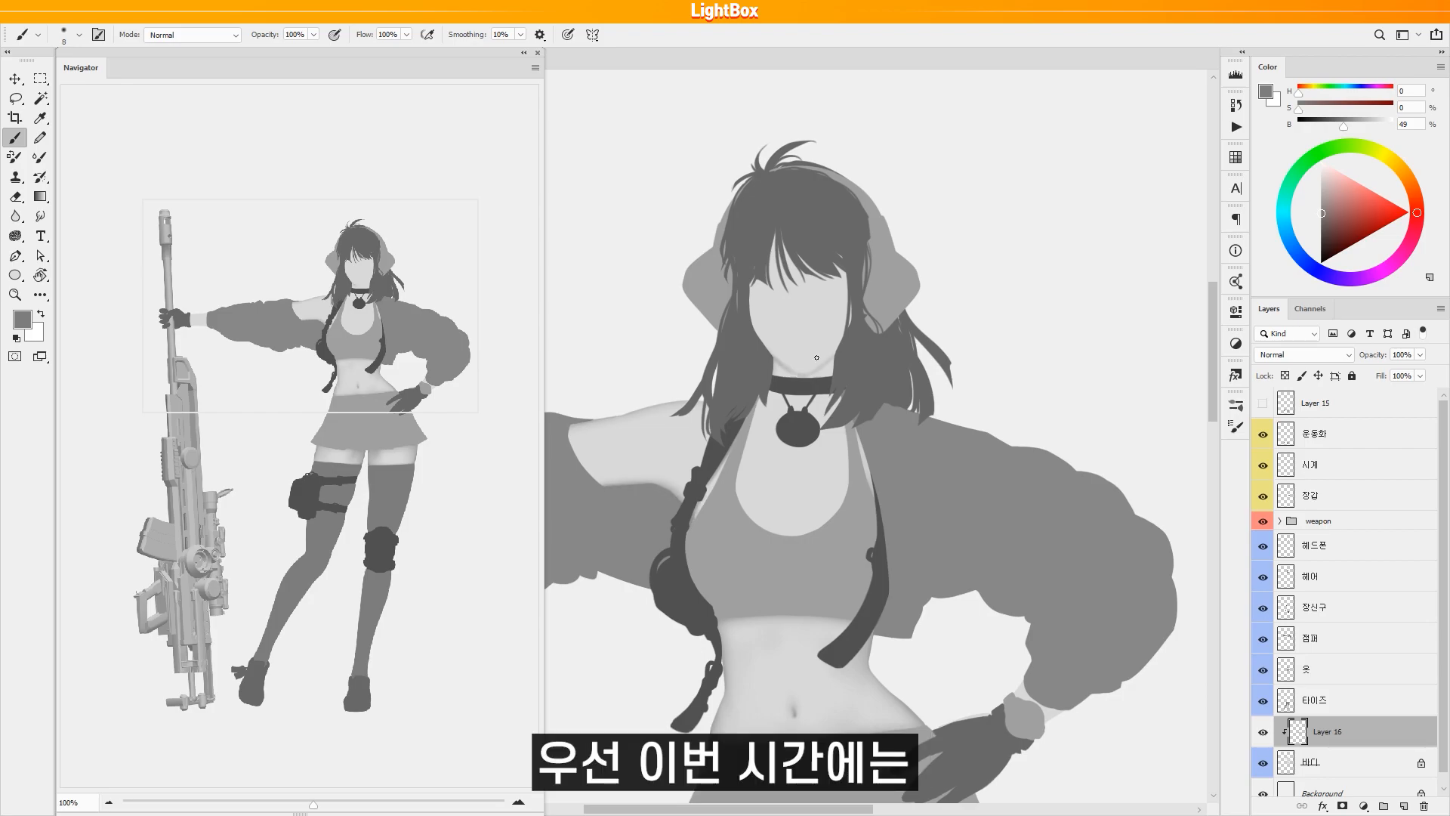
{"action": "key", "text": "bracketright"}
{"action": "key", "text": "bracketright"}
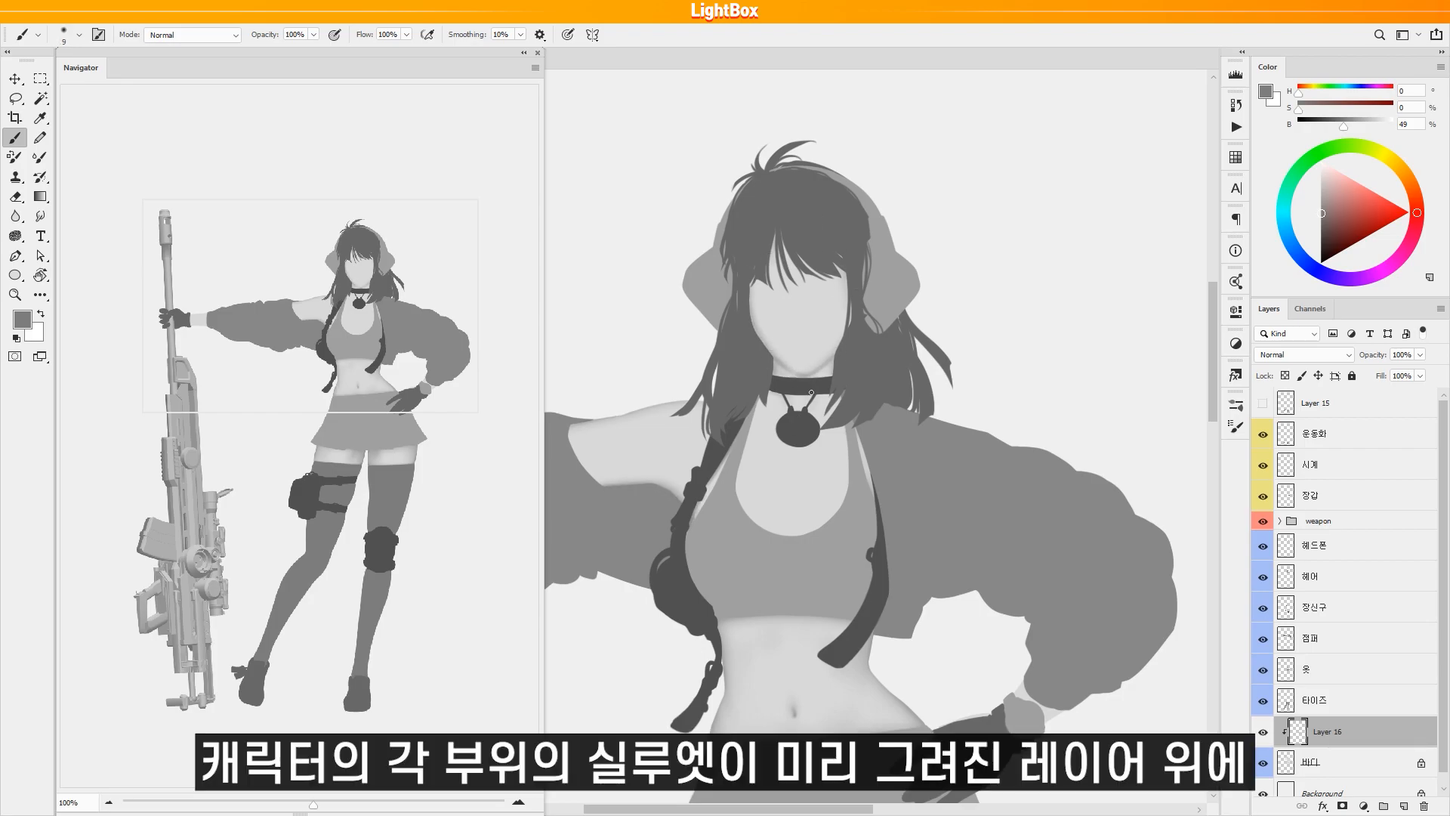
Paint the cleavage shadow inside the neckline of the top with a small brush at 100% opacity.
{"action": "key", "text": "bracketright"}
{"action": "key", "text": "bracketright"}
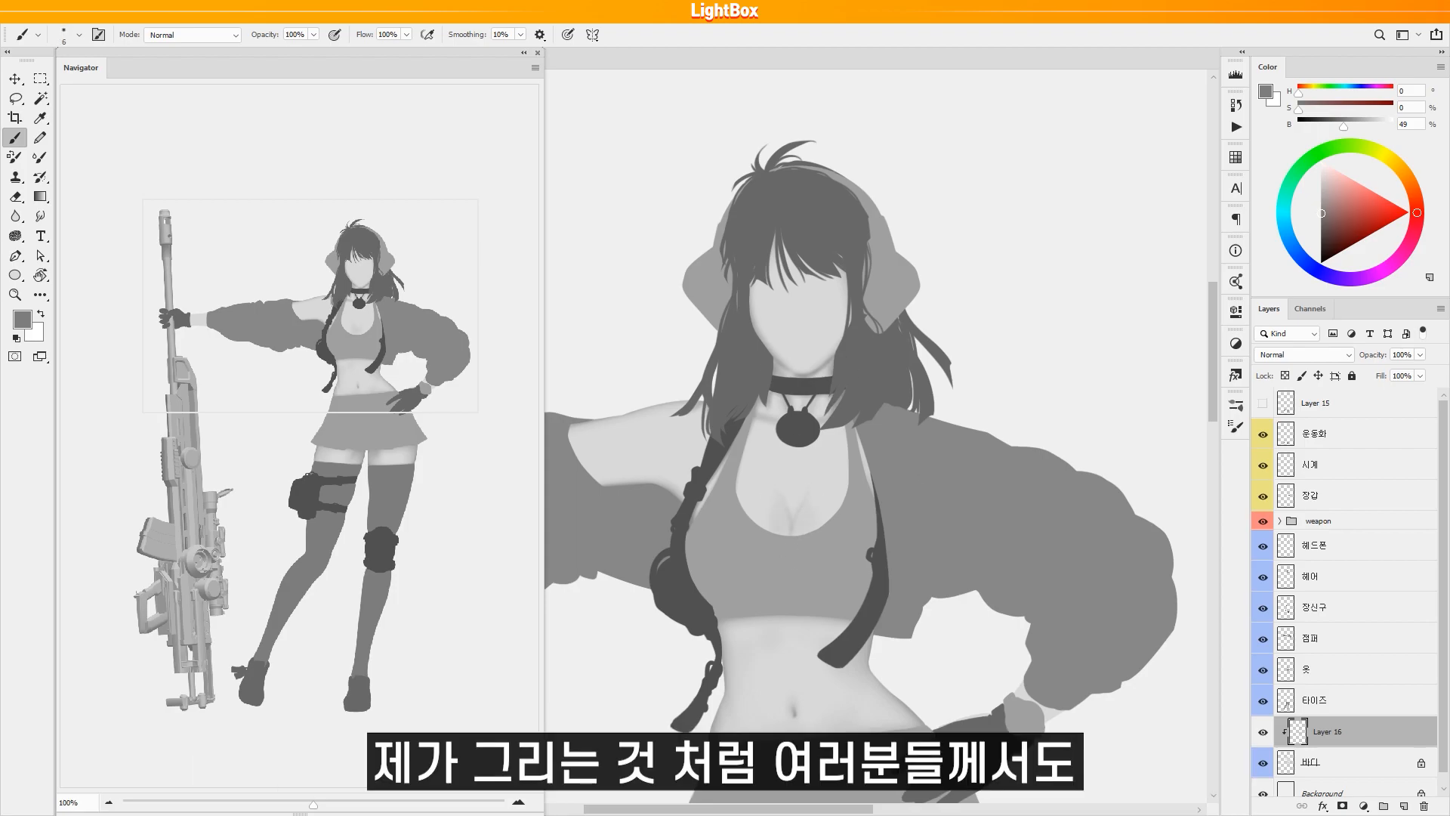
{"action": "key", "text": "bracketright"}
{"action": "key", "text": "bracketright"}
{"action": "key", "text": "bracketright"}
{"action": "left_click_drag", "start_coordinate": [806, 562], "coordinate": [790, 552]}
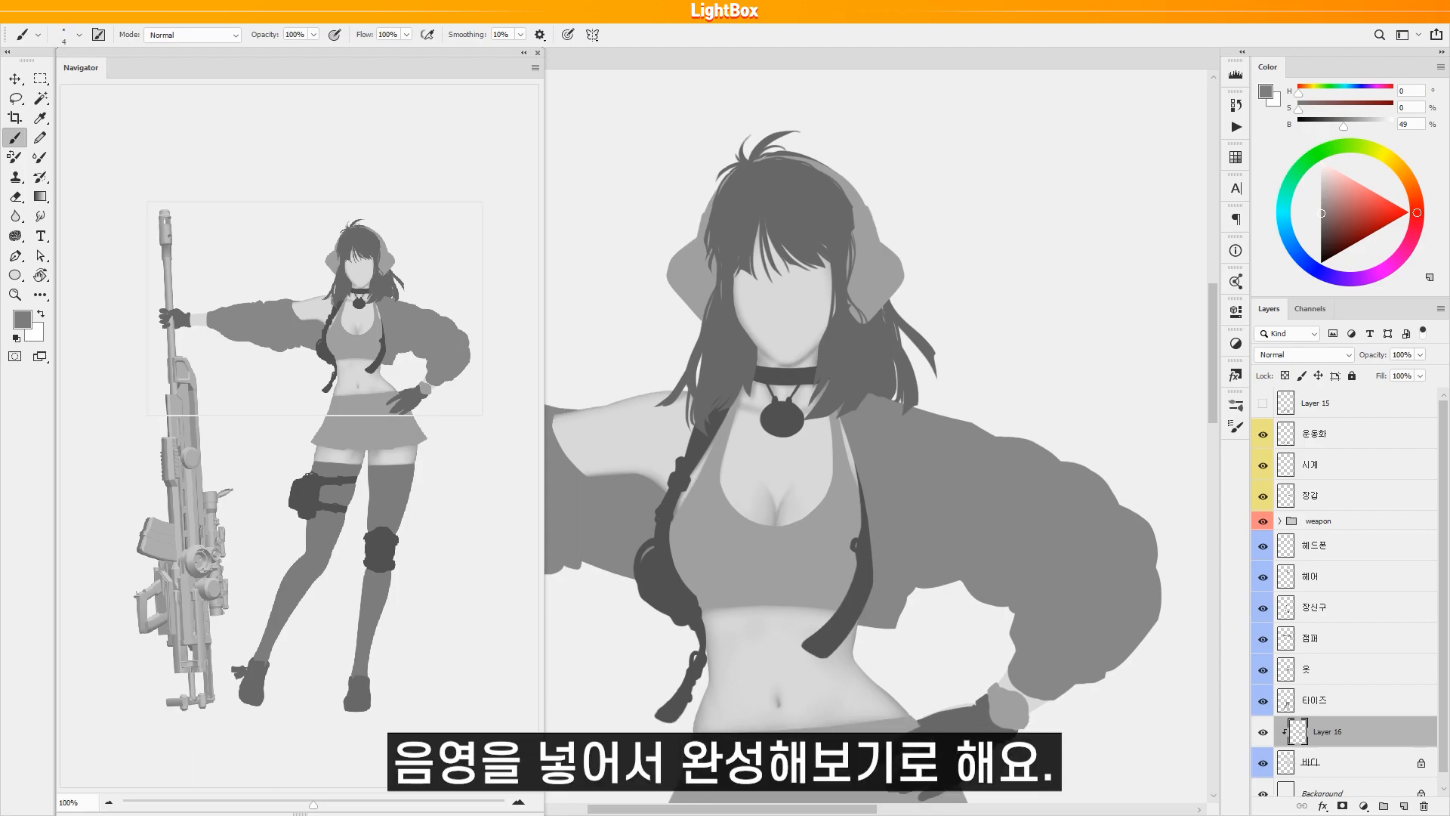
Add soft shading to the upper chest and the bare shoulder at 20% brush opacity.
{"action": "key", "text": "bracketright"}
{"action": "key", "text": "2"}
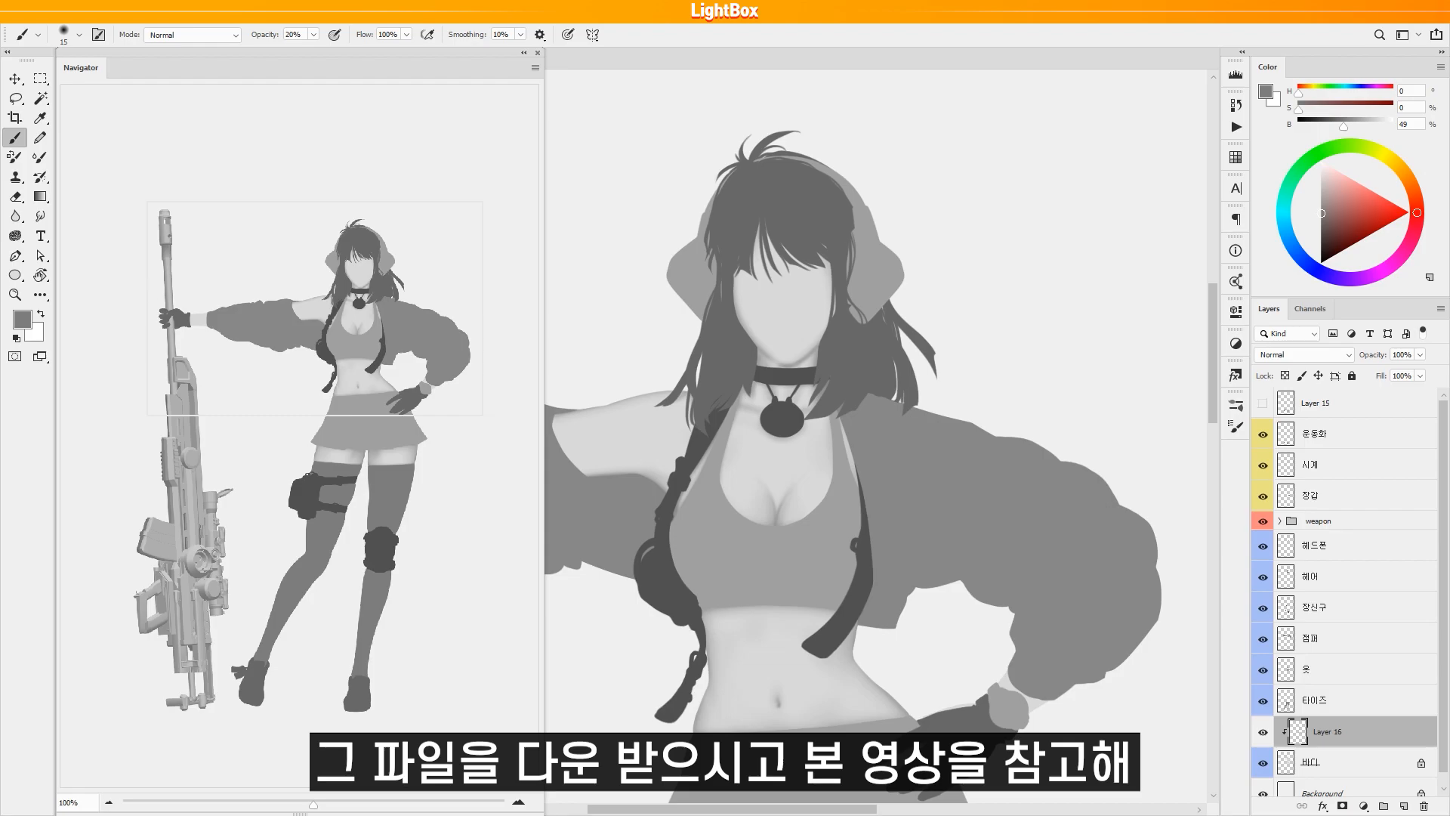
{"action": "key", "text": "bracketright"}
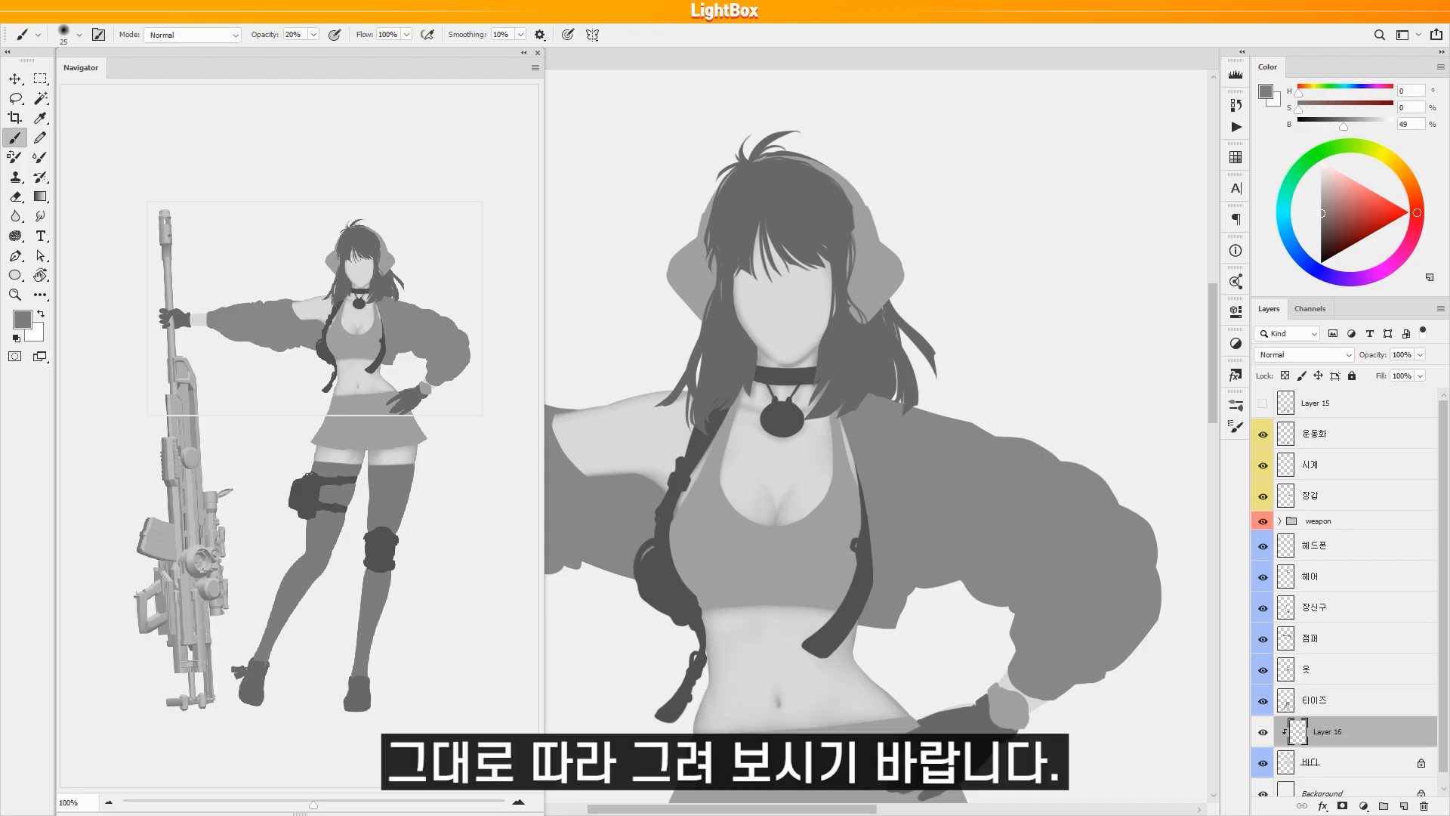
{"action": "key", "text": "bracketleft"}
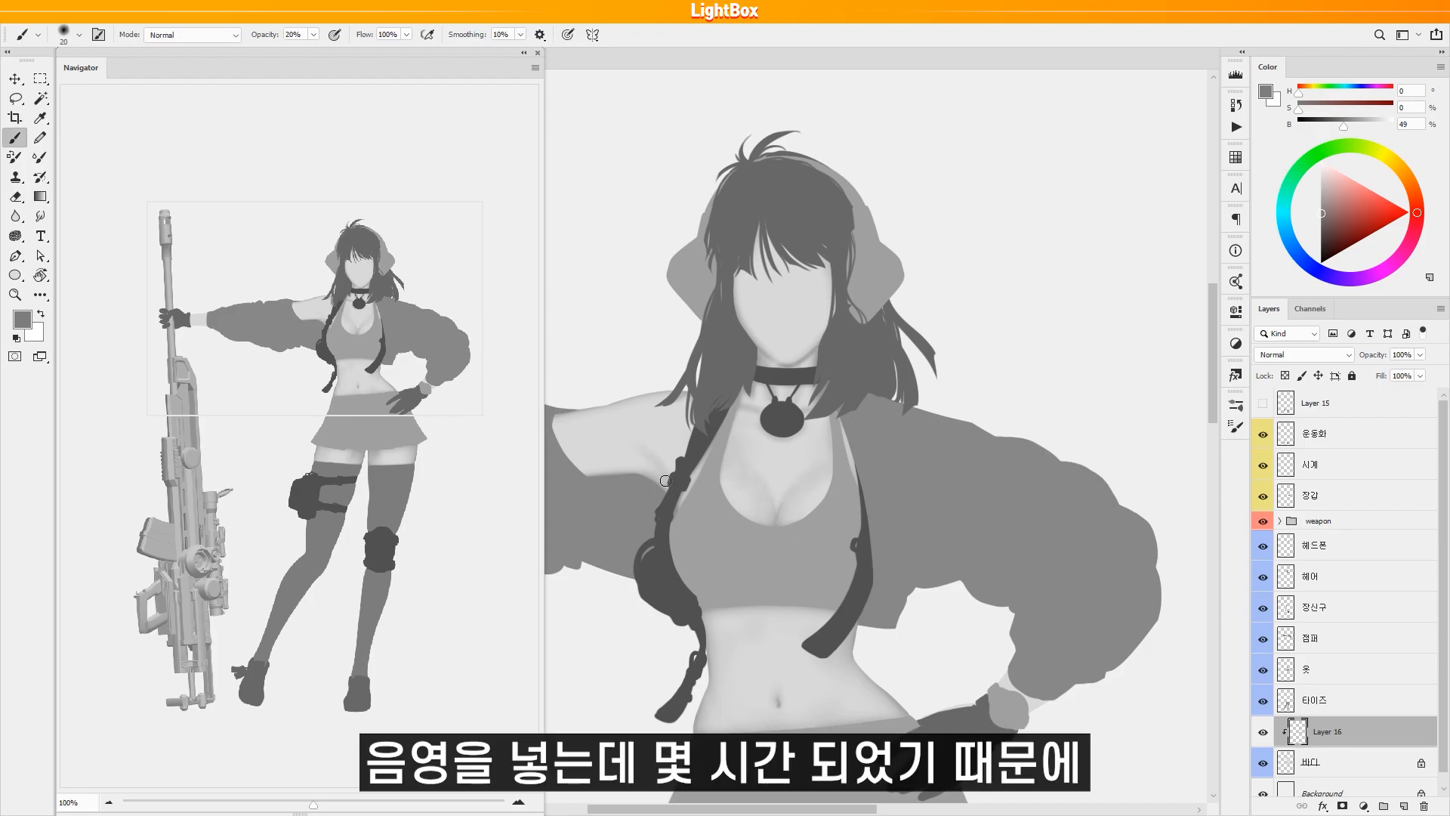
Shade the exposed skin of the outstretched upper arm and the shoulder area.
{"action": "scroll", "coordinate": [672, 496], "scroll_direction": "left", "scroll_amount": 2}
{"action": "key", "text": "0"}
{"action": "scroll", "coordinate": [672, 495], "scroll_direction": "left", "scroll_amount": 2}
{"action": "key", "text": "bracketright"}
{"action": "key", "text": "bracketright"}
{"action": "key", "text": "bracketright"}
{"action": "scroll", "coordinate": [843, 519], "scroll_direction": "right", "scroll_amount": 5}
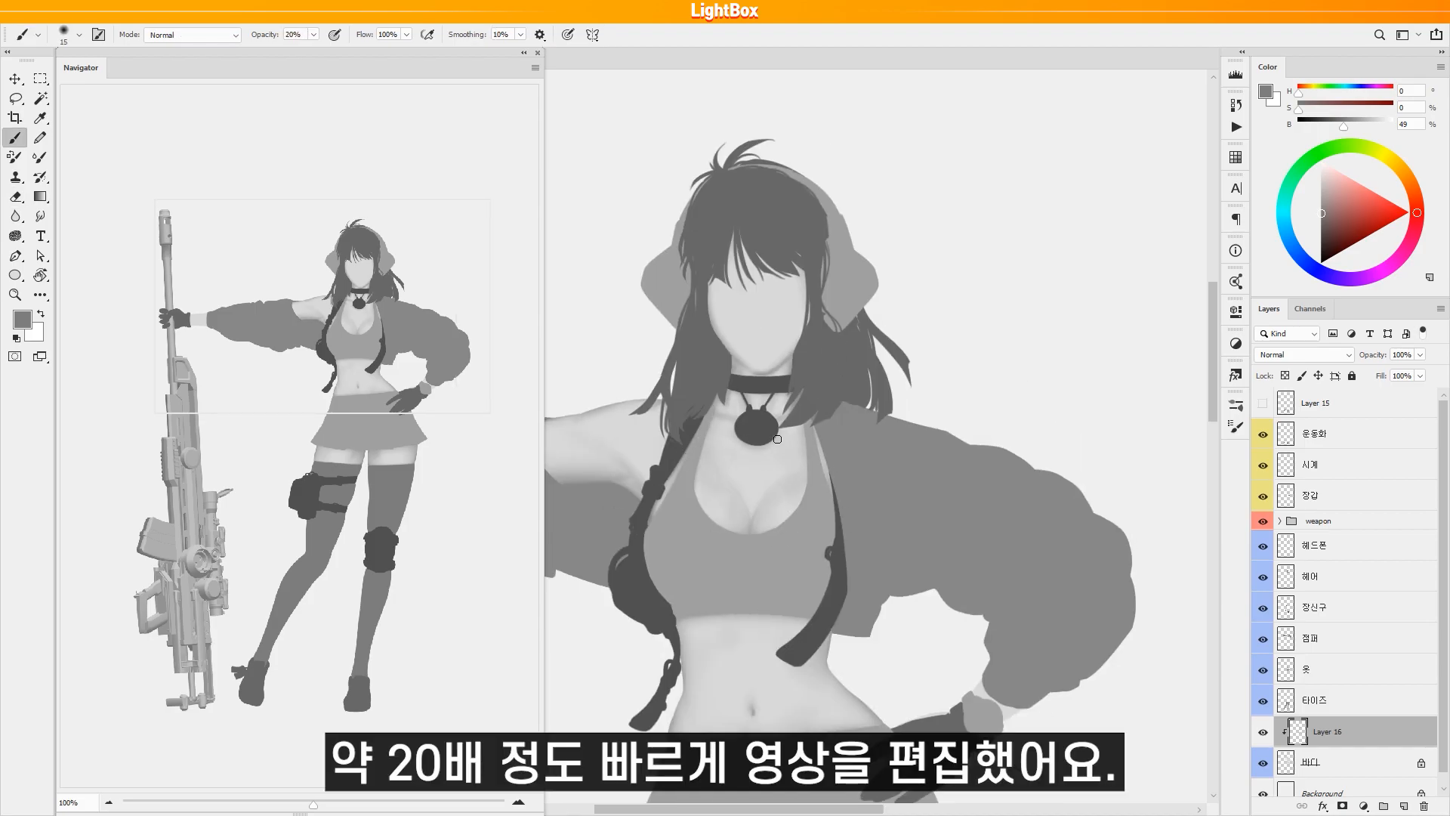
Refine the form shading of the chest and cleavage, raising the brush opacity to 100%.
{"action": "scroll", "coordinate": [811, 423], "scroll_direction": "left", "scroll_amount": 1}
{"action": "scroll", "coordinate": [793, 431], "scroll_direction": "up", "scroll_amount": 3}
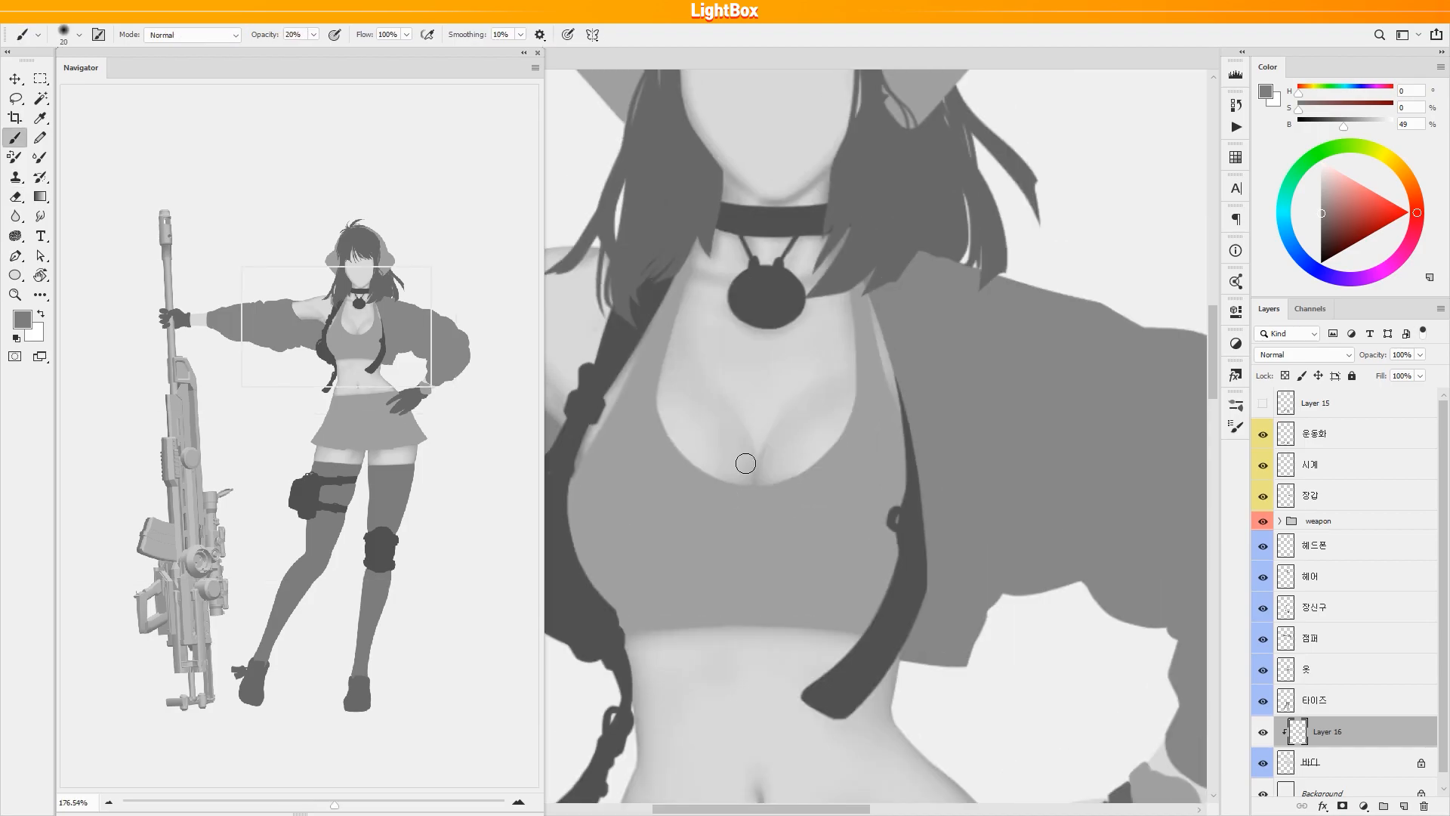
{"action": "key", "text": "0"}
{"action": "key", "text": "bracketleft"}
{"action": "key", "text": "bracketleft"}
{"action": "key", "text": "bracketright"}
{"action": "key", "text": "bracketright"}
{"action": "scroll", "coordinate": [772, 421], "scroll_direction": "down", "scroll_amount": 3}
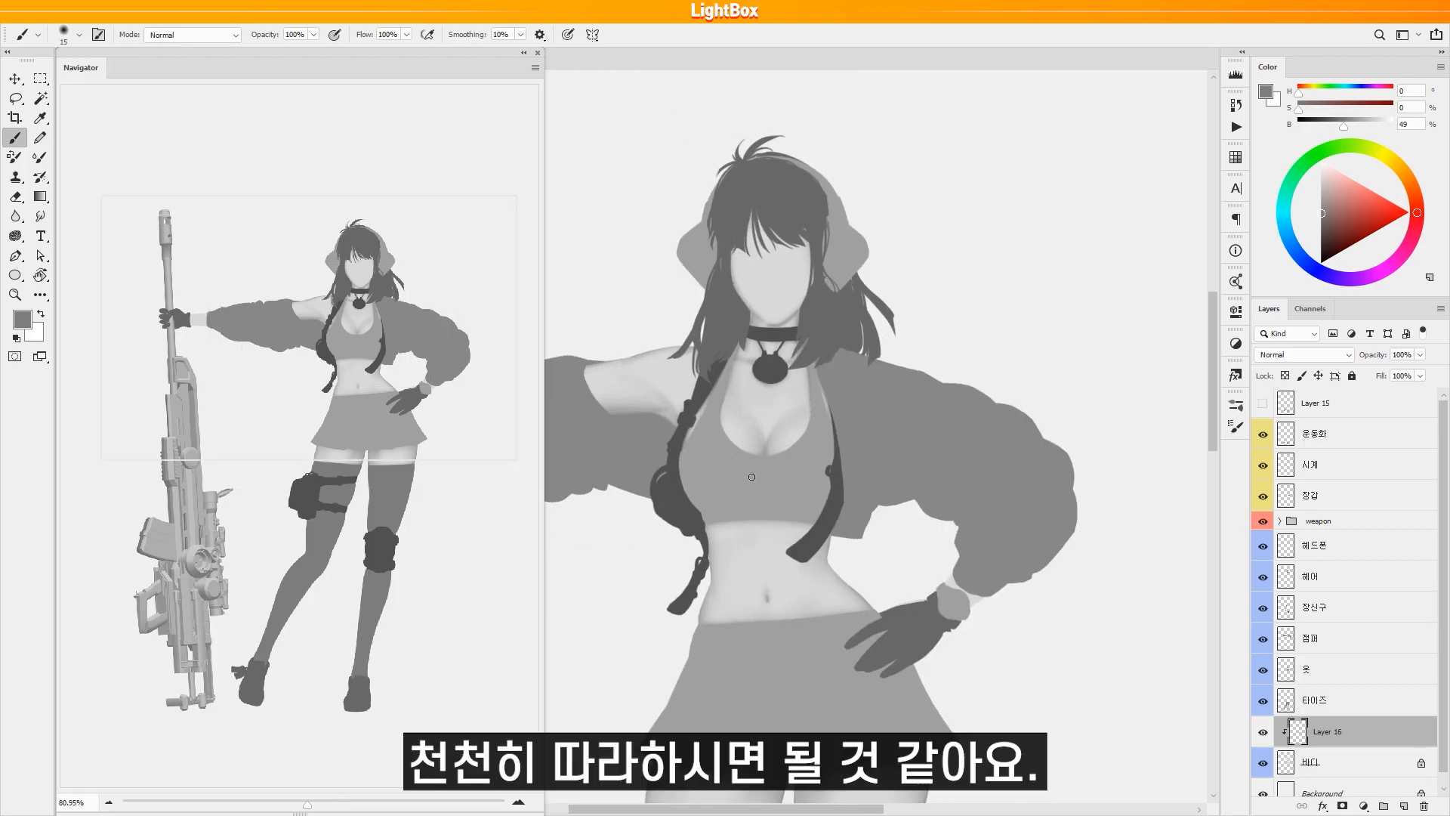
Blend the skin shading over the chest and midriff with a size 30 brush at 30% opacity.
{"action": "key", "text": "3"}
{"action": "key", "text": "bracketright"}
{"action": "key", "text": "bracketright"}
{"action": "key", "text": "bracketright"}
{"action": "scroll", "coordinate": [831, 385], "scroll_direction": "down", "scroll_amount": 2}
{"action": "scroll", "coordinate": [819, 446], "scroll_direction": "left", "scroll_amount": 1}
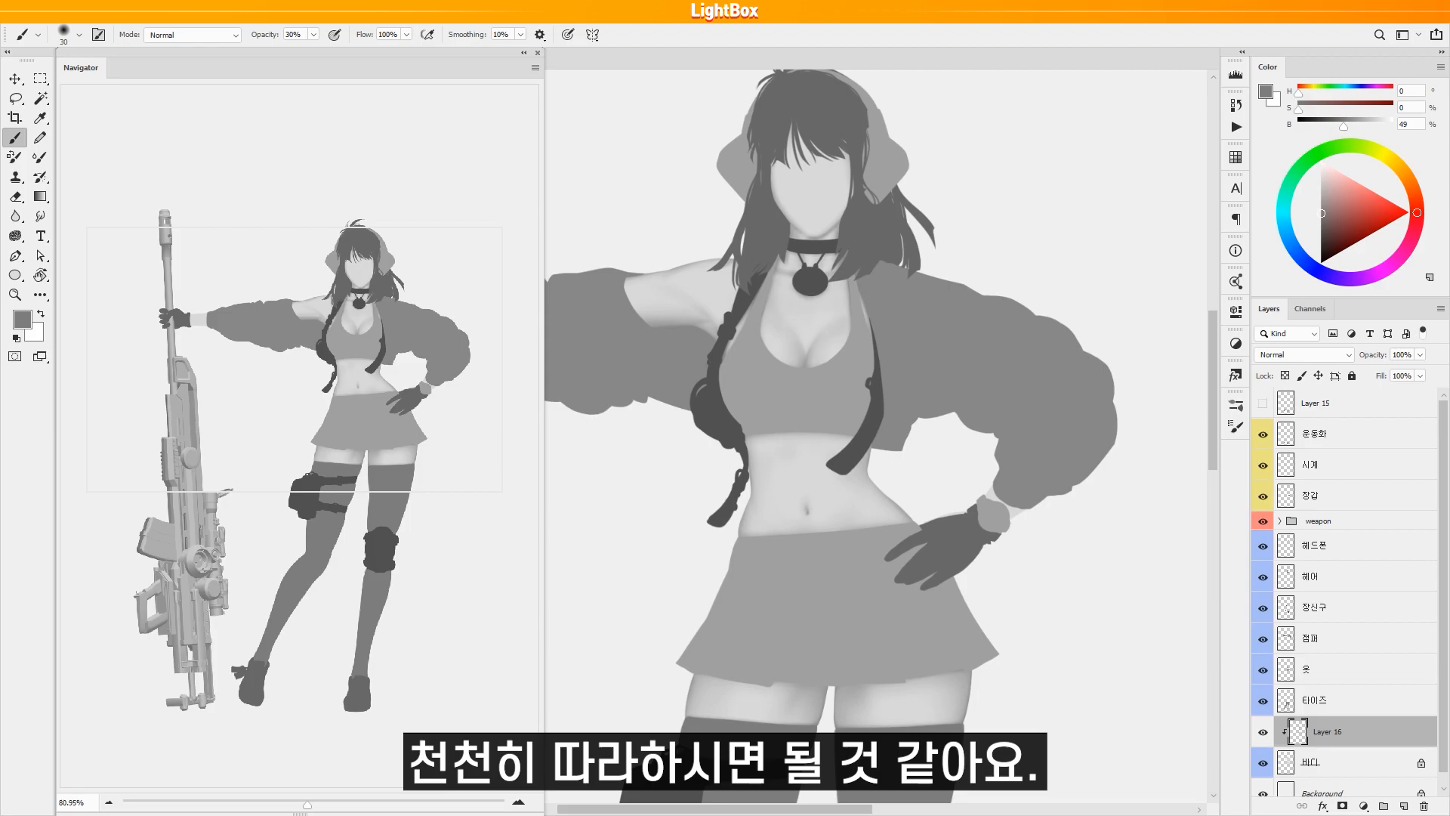
Glaze soft shadows over the midriff and upper arm with a size 45 brush at 20% opacity.
{"action": "scroll", "coordinate": [835, 415], "scroll_direction": "down", "scroll_amount": 1}
{"action": "key", "text": "2"}
{"action": "key", "text": "bracketleft"}
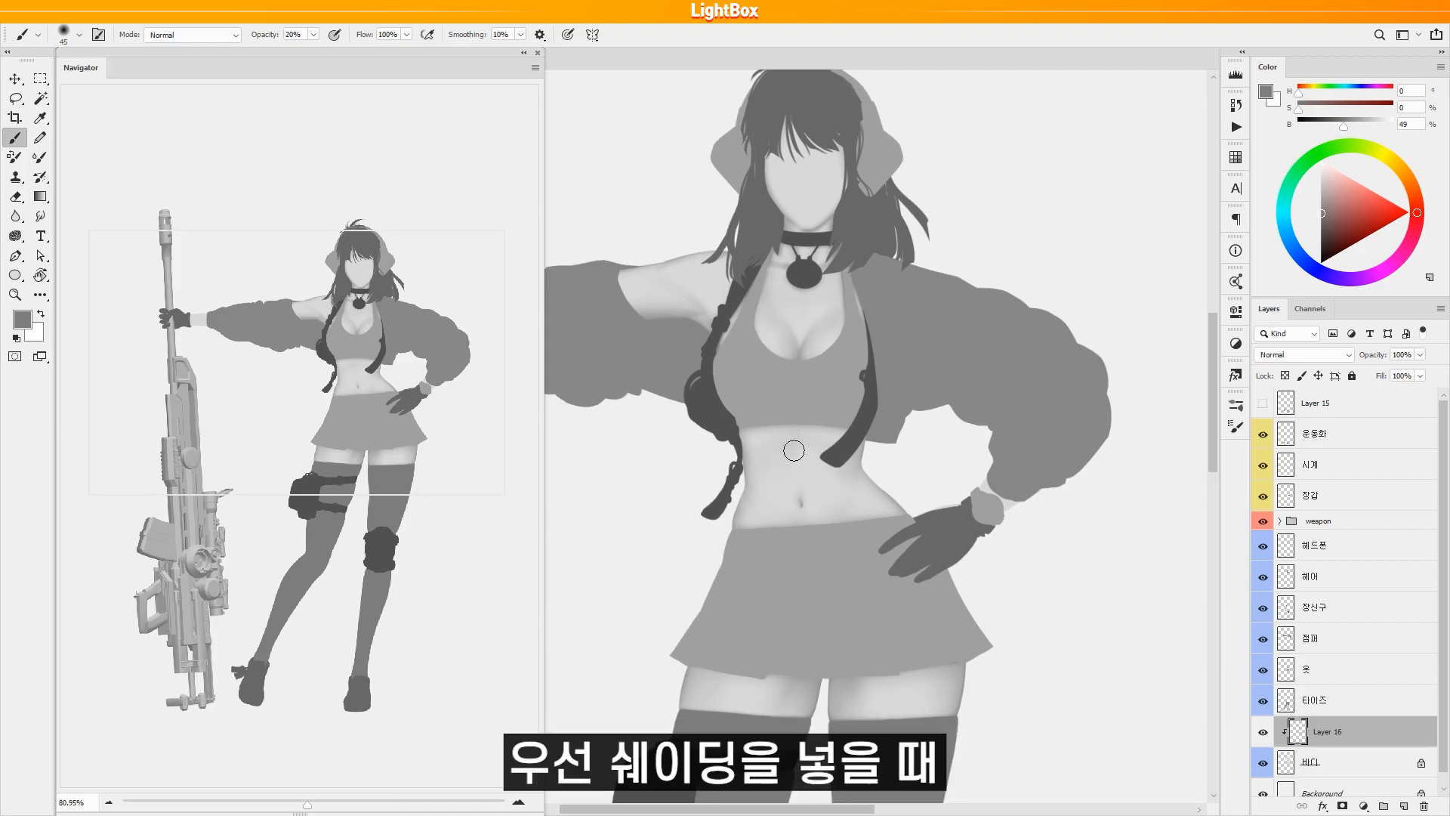
{"action": "left_click_drag", "start_coordinate": [688, 368], "coordinate": [771, 425]}
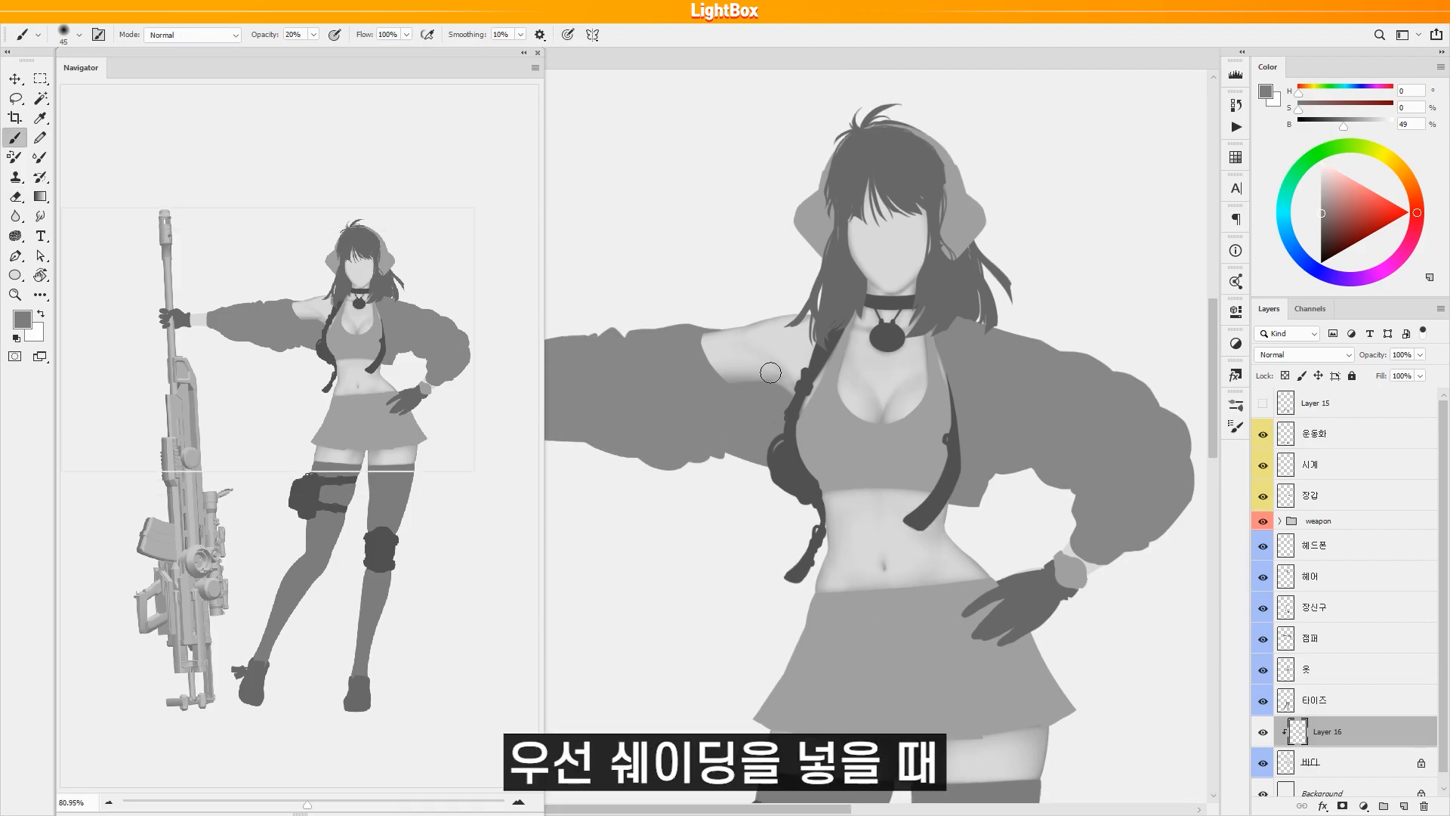
Clean up the chest shading with the Eraser and set the brush to size 70 at 100% opacity.
{"action": "scroll", "coordinate": [772, 425], "scroll_direction": "right", "scroll_amount": 2}
{"action": "key", "text": "e"}
{"action": "scroll", "coordinate": [697, 394], "scroll_direction": "up", "scroll_amount": 2}
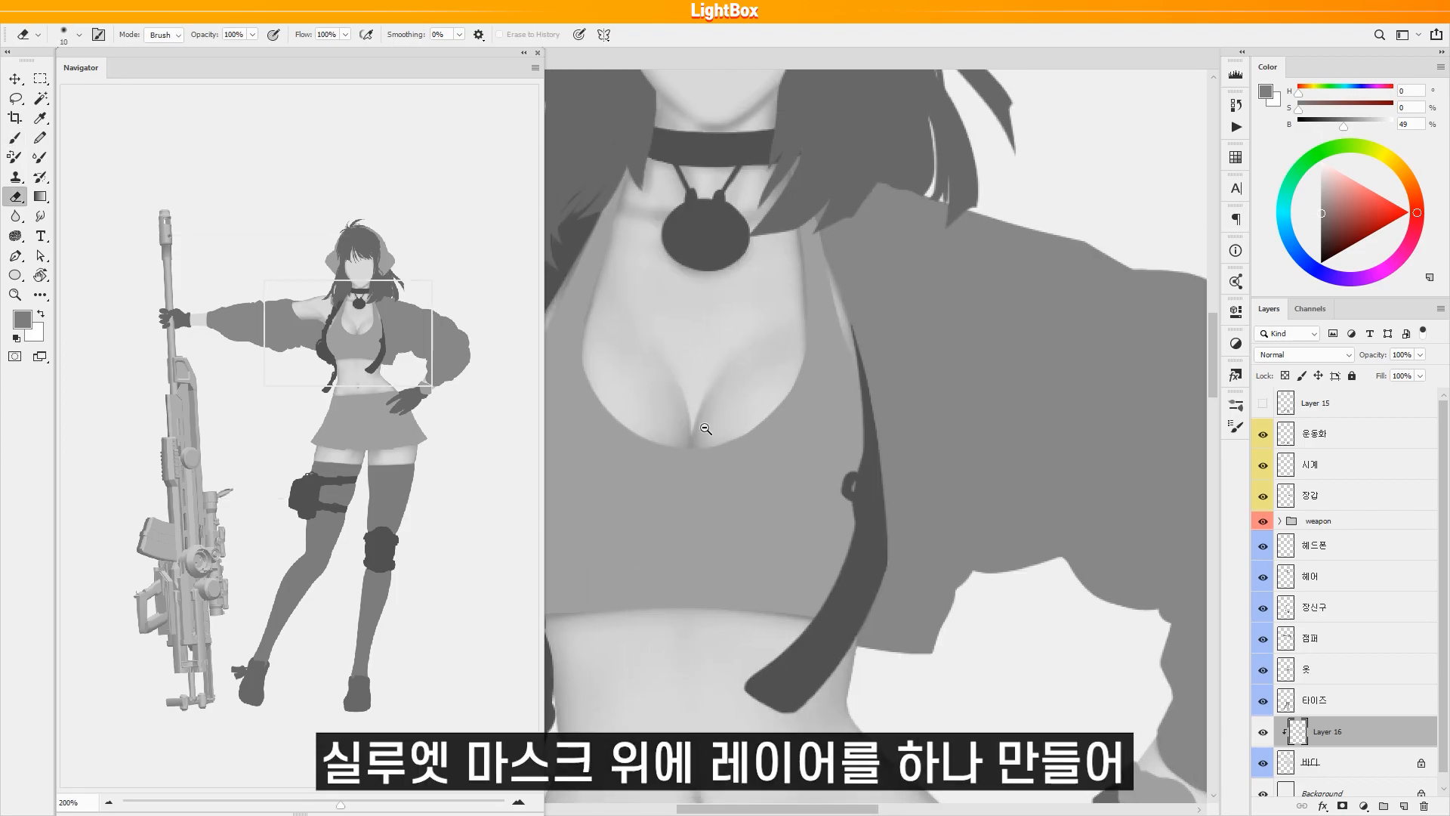
{"action": "scroll", "coordinate": [733, 435], "scroll_direction": "down", "scroll_amount": 2}
{"action": "key", "text": "b"}
{"action": "scroll", "coordinate": [836, 442], "scroll_direction": "down", "scroll_amount": 2}
{"action": "key", "text": "bracketright"}
{"action": "key", "text": "bracketright"}
{"action": "key", "text": "bracketright"}
{"action": "key", "text": "bracketright"}
{"action": "key", "text": "bracketright"}
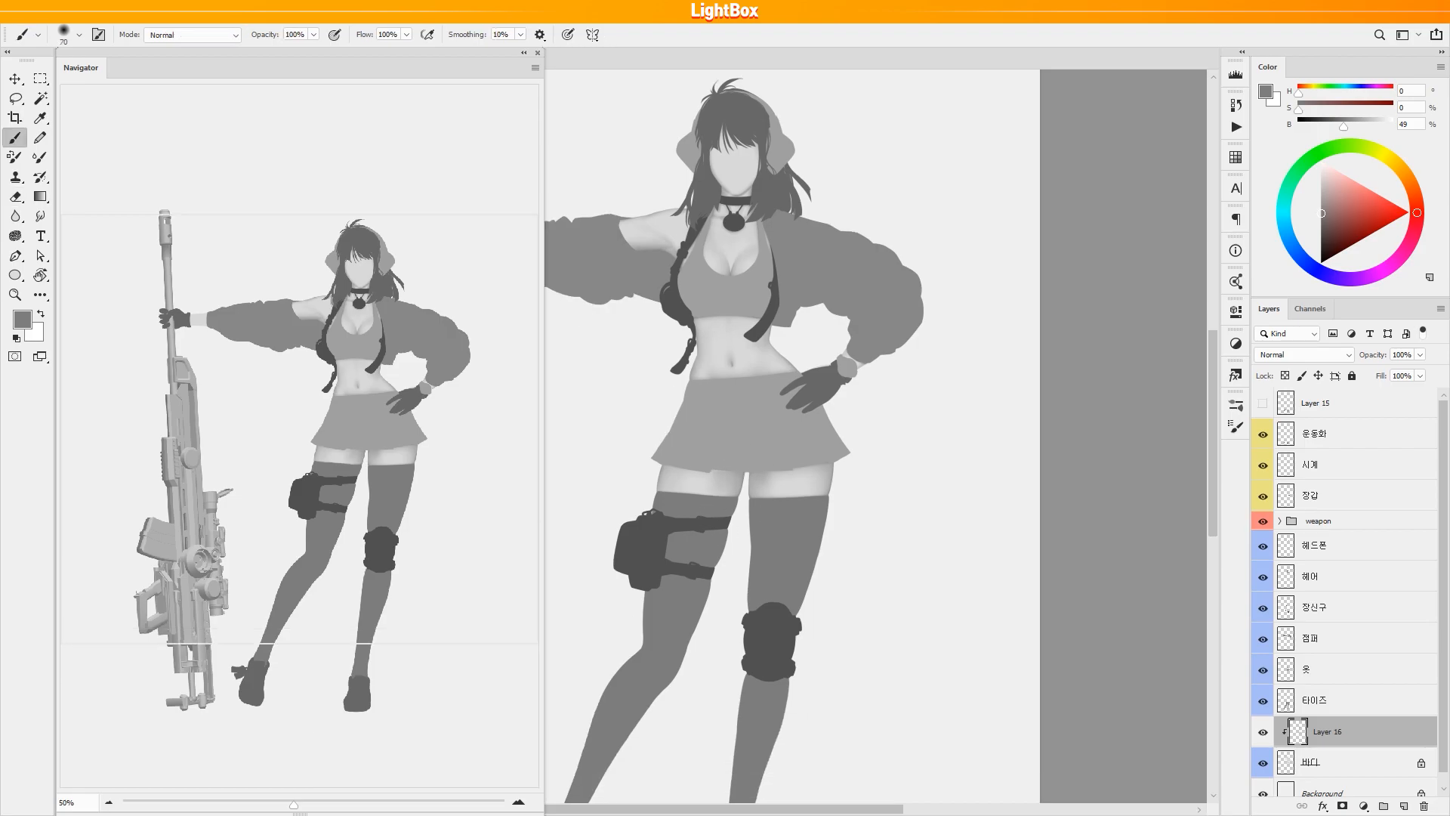
Touch up the skin shading on the outstretched arm with a size 35 brush.
{"action": "scroll", "coordinate": [704, 381], "scroll_direction": "up", "scroll_amount": 3}
{"action": "key", "text": "bracketleft"}
{"action": "key", "text": "bracketleft"}
{"action": "key", "text": "bracketleft"}
{"action": "key", "text": "bracketleft"}
{"action": "key", "text": "bracketleft"}
{"action": "scroll", "coordinate": [741, 358], "scroll_direction": "left", "scroll_amount": 4}
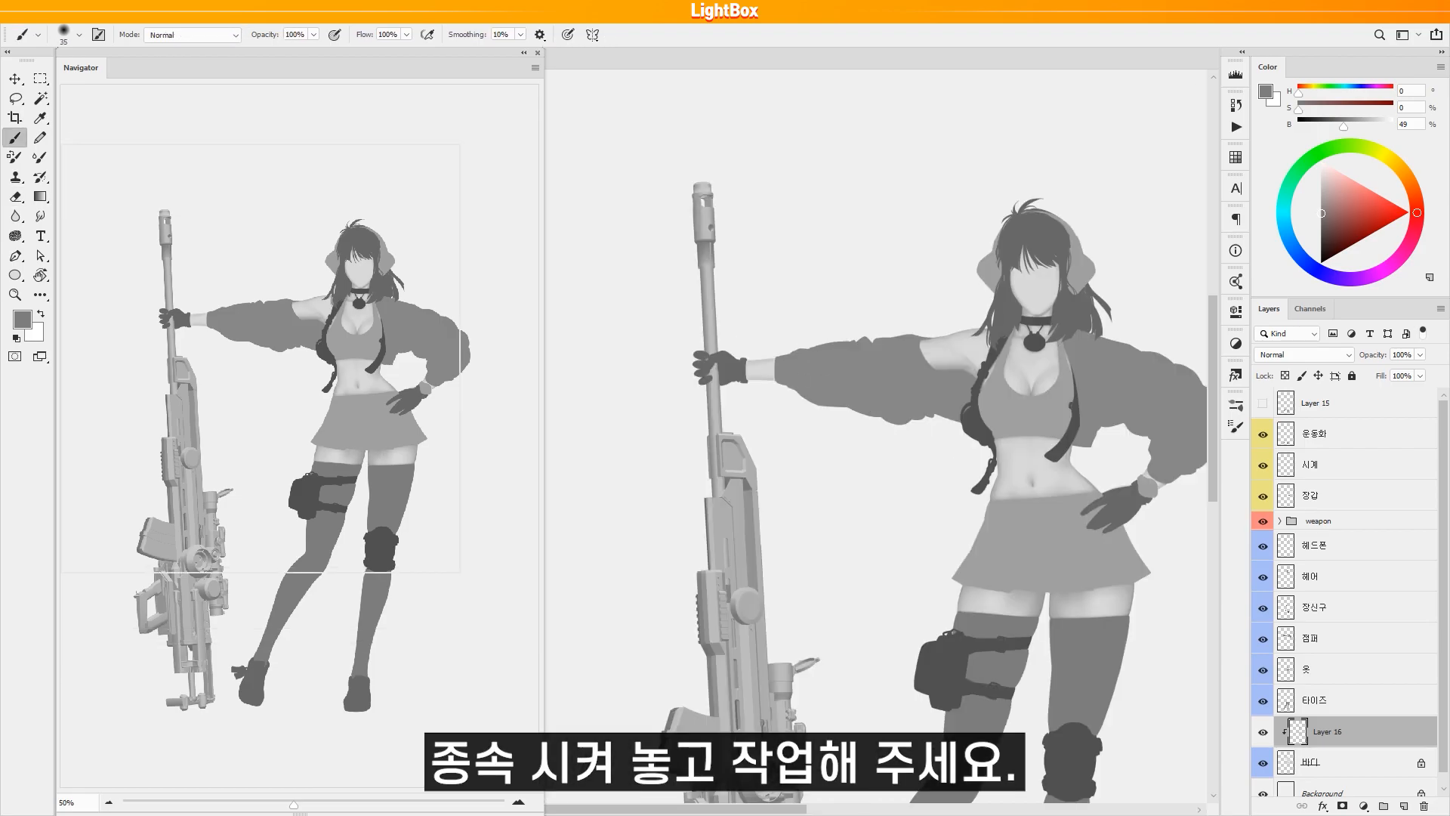
Add a new clipped layer above Layer 16 and mark the eye corners on the face with a size 4 brush.
{"action": "scroll", "coordinate": [858, 508], "scroll_direction": "down", "scroll_amount": 4}
{"action": "scroll", "coordinate": [834, 456], "scroll_direction": "up", "scroll_amount": 3}
{"action": "key", "text": "ctrl+shift+alt+n"}
{"action": "key", "text": "bracketleft"}
{"action": "key", "text": "bracketleft"}
{"action": "key", "text": "bracketleft"}
{"action": "key", "text": "bracketleft"}
{"action": "key", "text": "bracketleft"}
{"action": "key", "text": "bracketleft"}
{"action": "key", "text": "bracketleft"}
{"action": "key", "text": "bracketleft"}
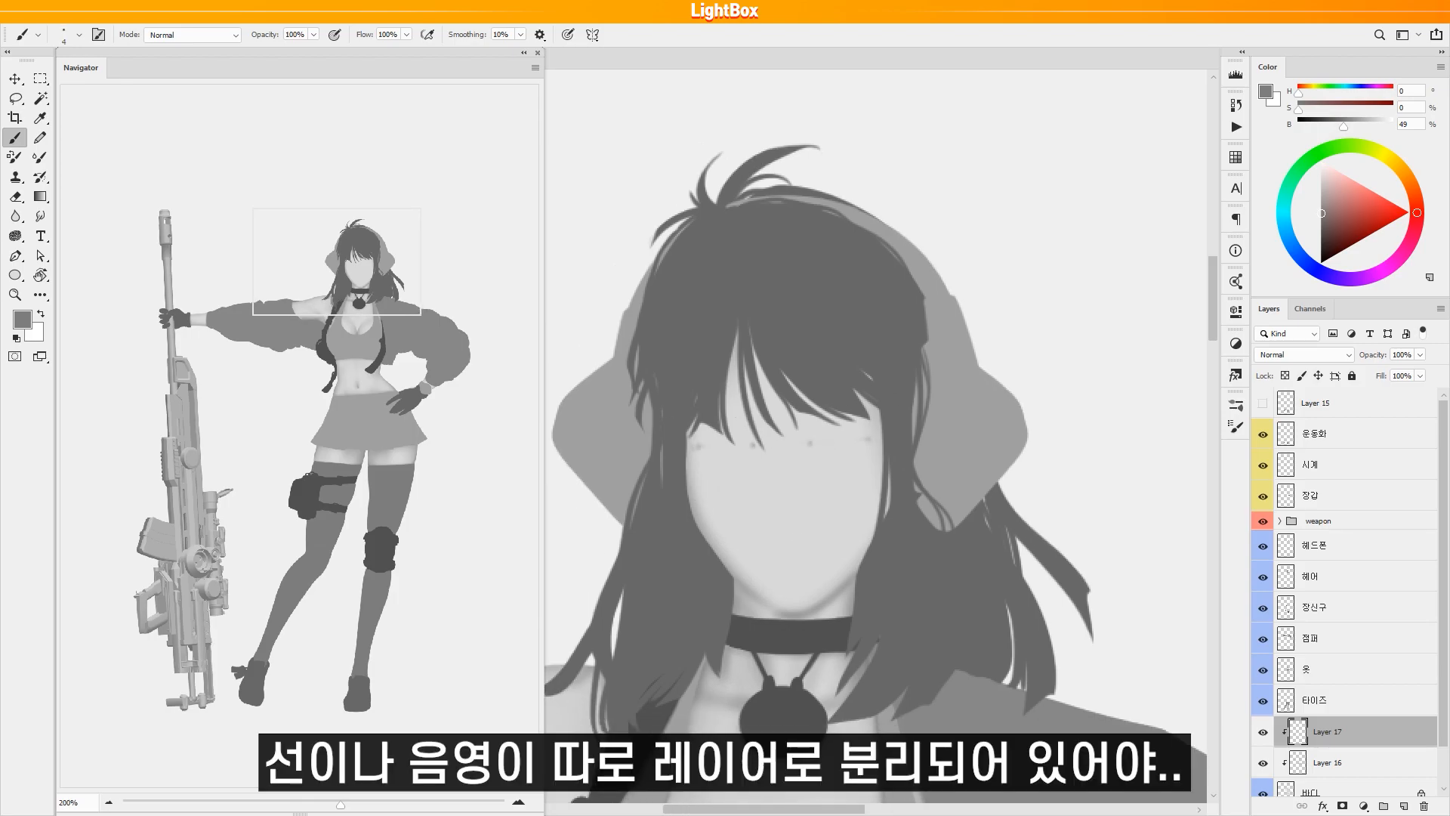
Paint the nose and the lips on the face and clean up their edges with the Eraser.
{"action": "mouse_move", "coordinate": [791, 450]}
{"action": "left_mouse_down"}
{"action": "mouse_move", "coordinate": [785, 524]}
{"action": "mouse_move", "coordinate": [800, 553]}
{"action": "mouse_move", "coordinate": [824, 543]}
{"action": "left_mouse_up"}
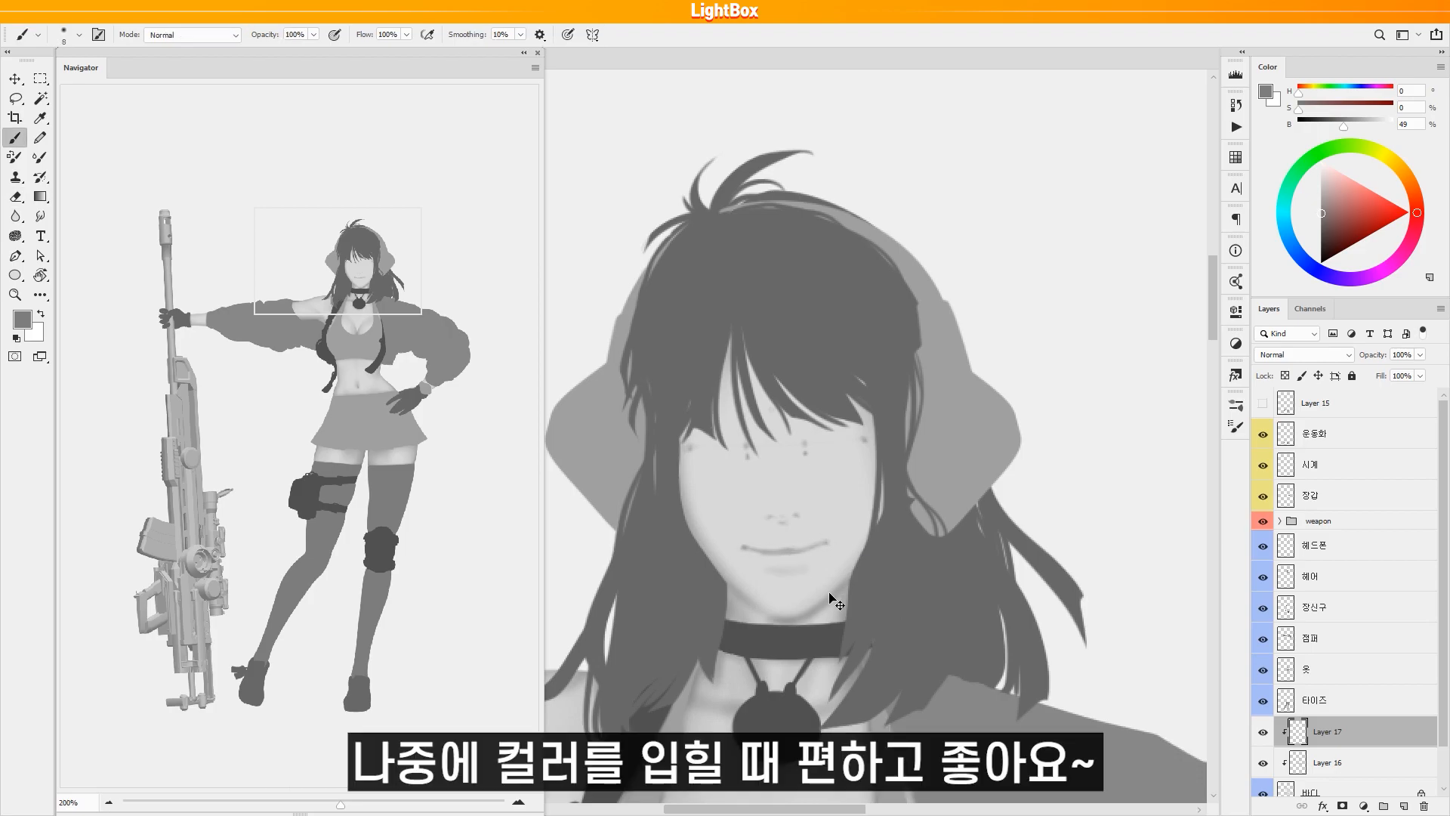
{"action": "key", "text": "e"}
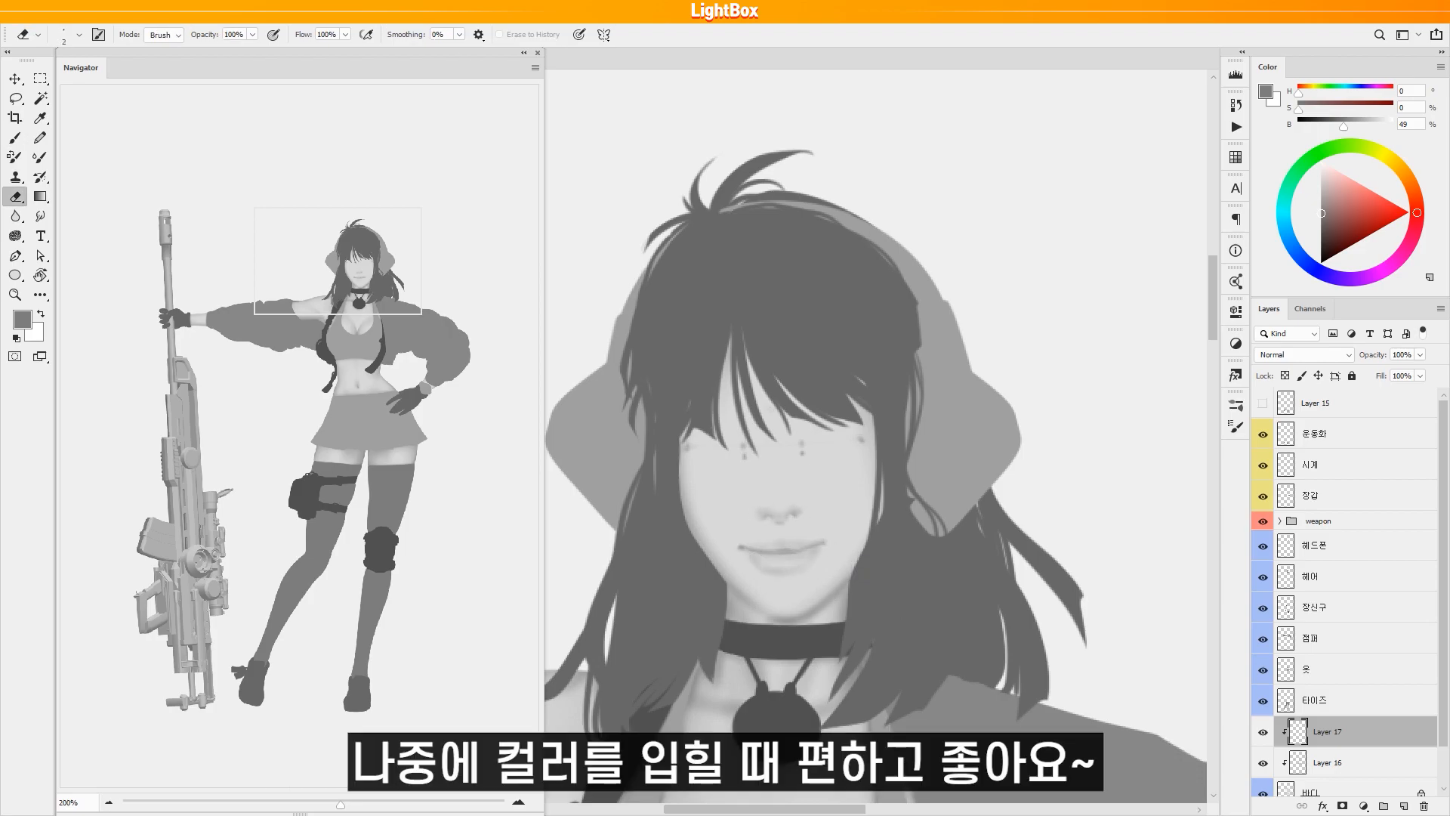
Outline both eyes with a size 2 brush.
{"action": "key", "text": "b"}
{"action": "mouse_move", "coordinate": [738, 455]}
{"action": "left_mouse_down"}
{"action": "mouse_move", "coordinate": [719, 454]}
{"action": "mouse_move", "coordinate": [831, 429]}
{"action": "left_mouse_up"}
{"action": "left_click_drag", "start_coordinate": [713, 441], "coordinate": [661, 438]}
{"action": "left_click_drag", "start_coordinate": [829, 423], "coordinate": [771, 427]}
{"action": "left_click_drag", "start_coordinate": [713, 441], "coordinate": [649, 436]}
Darken the upper eyelids and lashes of both eyes in black and refine the eyebrows.
{"action": "key", "text": "d"}
{"action": "left_click_drag", "start_coordinate": [836, 423], "coordinate": [786, 432]}
{"action": "left_click_drag", "start_coordinate": [693, 438], "coordinate": [651, 435]}
{"action": "mouse_move", "coordinate": [800, 417]}
{"action": "left_mouse_down"}
{"action": "mouse_move", "coordinate": [813, 445]}
{"action": "mouse_move", "coordinate": [679, 457]}
{"action": "mouse_move", "coordinate": [835, 430]}
{"action": "left_mouse_up"}
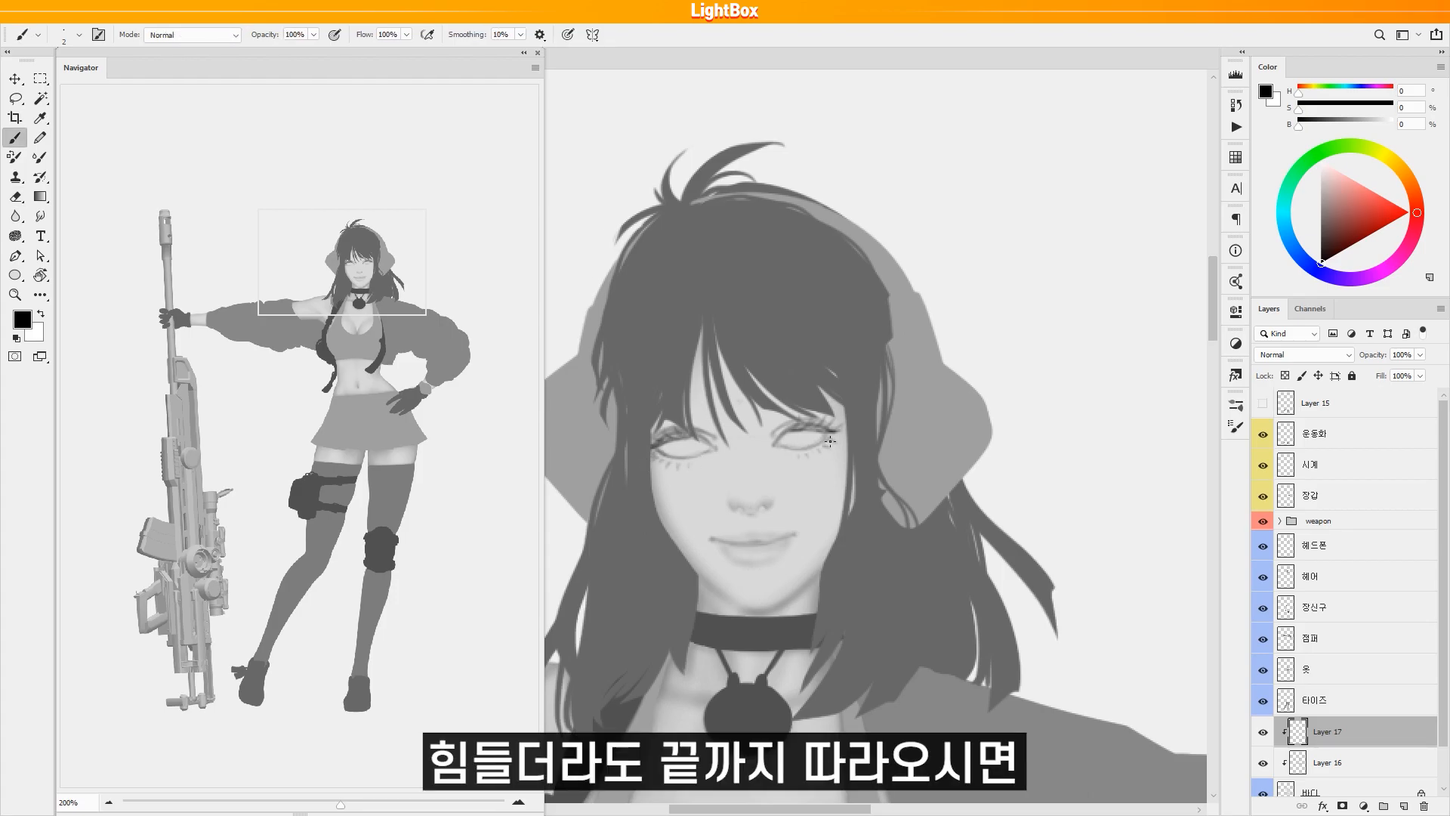
{"action": "left_click_drag", "start_coordinate": [707, 440], "coordinate": [690, 439]}
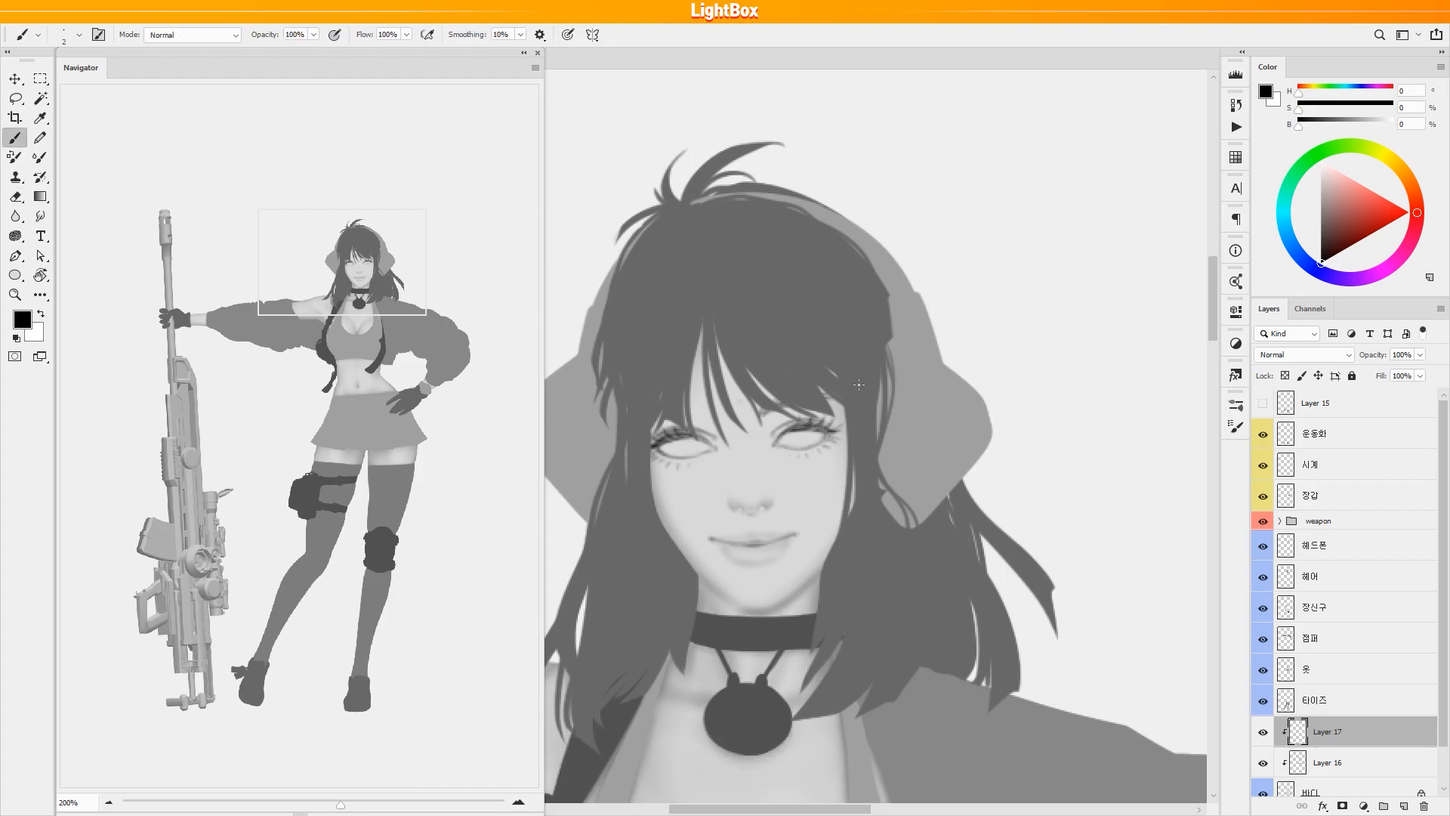
Select the top of the head and squash the hair and headphone band vertically to lower the crown.
{"action": "key", "text": "l"}
{"action": "scroll", "coordinate": [853, 433], "scroll_direction": "down", "scroll_amount": 3}
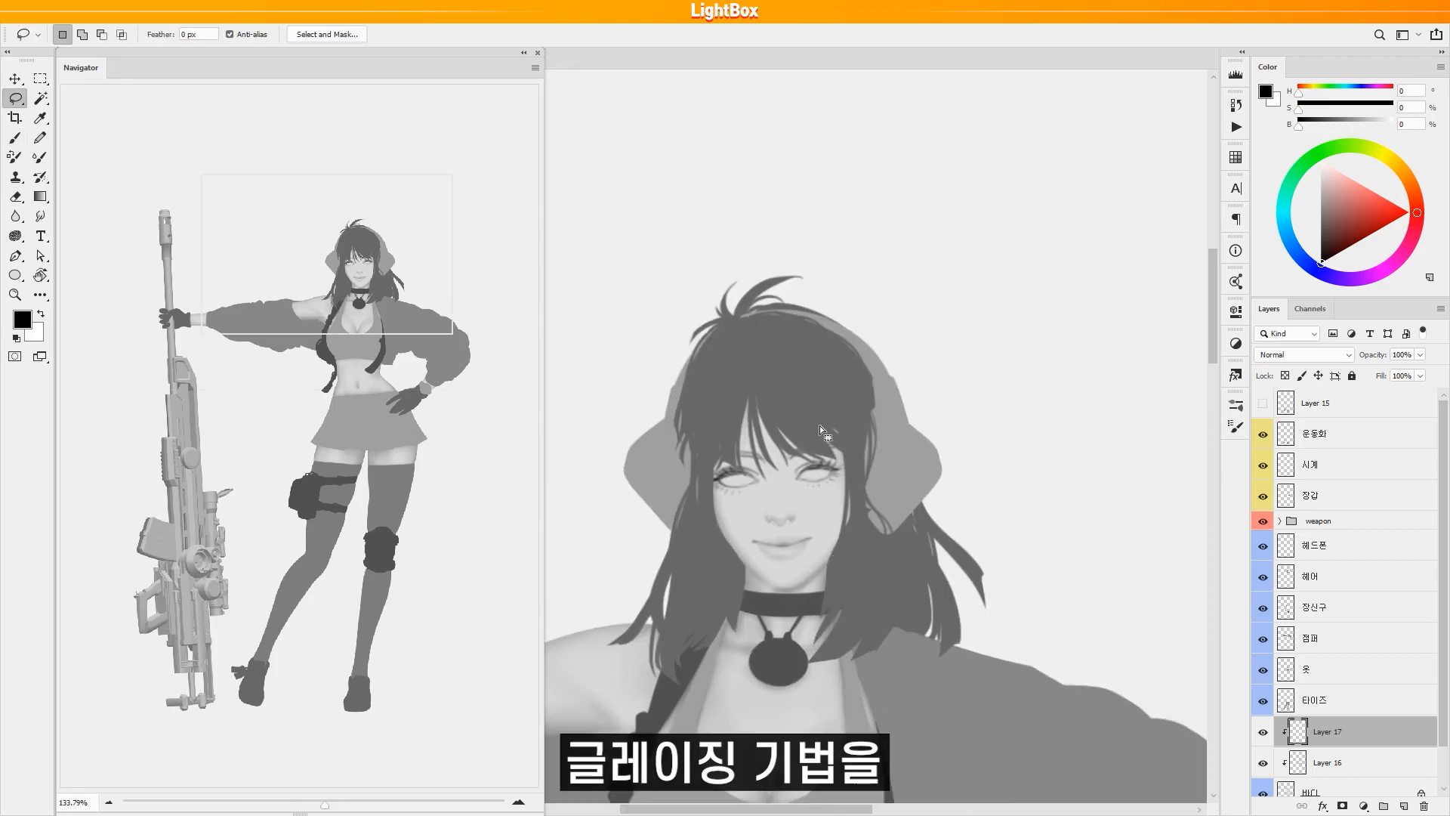
{"action": "left_click", "coordinate": [871, 452], "text": "ctrl"}
{"action": "mouse_move", "coordinate": [822, 259]}
{"action": "left_mouse_down"}
{"action": "mouse_move", "coordinate": [630, 332]}
{"action": "mouse_move", "coordinate": [777, 418]}
{"action": "mouse_move", "coordinate": [783, 252]}
{"action": "left_mouse_up"}
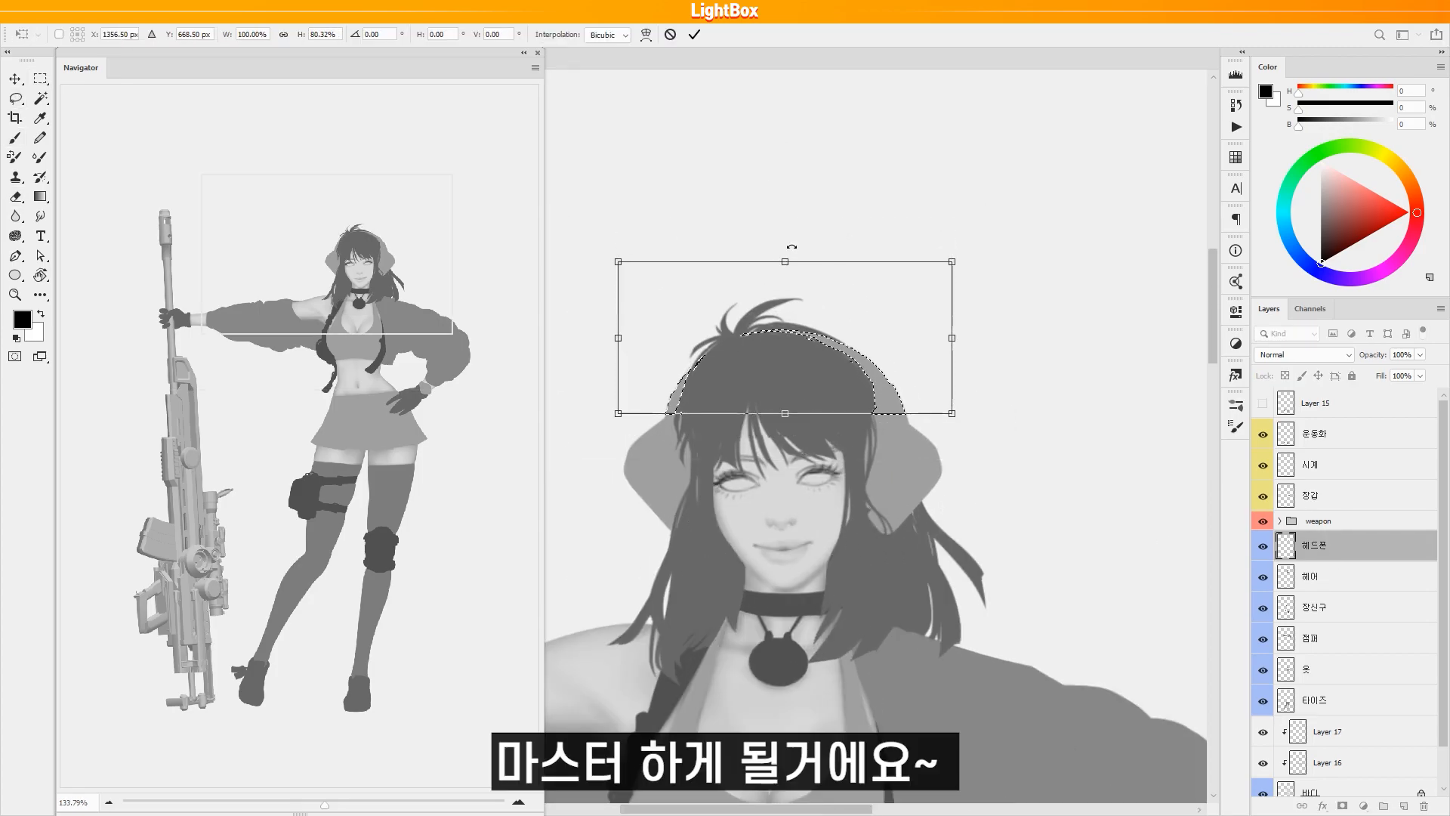
{"action": "key", "text": "m"}
{"action": "left_click_drag", "start_coordinate": [677, 253], "coordinate": [944, 400]}
{"action": "left_click_drag", "start_coordinate": [635, 265], "coordinate": [933, 405]}
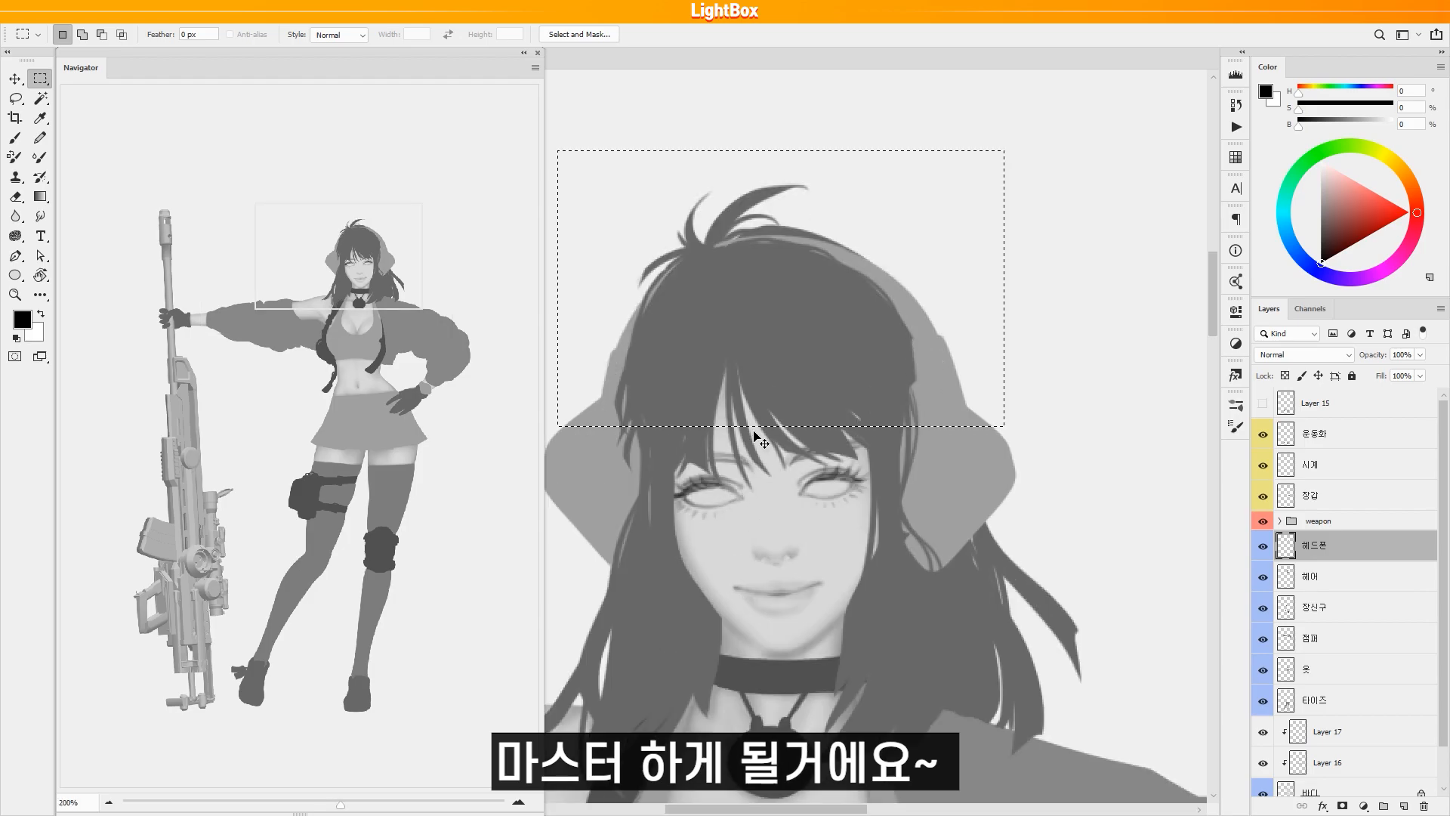
{"action": "key", "text": "ctrl+plus"}
{"action": "key", "text": "Delete"}
{"action": "key", "text": "ctrl+d"}
Touch up the hair beside the face on the hair layer using the sampled hair tone.
{"action": "key", "text": "alt+bracketleft"}
{"action": "key", "text": "b"}
{"action": "left_click", "coordinate": [675, 432], "text": "alt"}
Paint the irises and pupils of both eyes in black on Layer 17 with a size 2 brush.
{"action": "key", "text": "alt+bracketleft"}
{"action": "key", "text": "alt+bracketleft"}
{"action": "key", "text": "alt+bracketleft"}
{"action": "key", "text": "alt+bracketleft"}
{"action": "key", "text": "alt+bracketleft"}
{"action": "key", "text": "d"}
{"action": "key", "text": "bracketleft"}
{"action": "left_click_drag", "start_coordinate": [853, 495], "coordinate": [868, 504]}
{"action": "mouse_move", "coordinate": [738, 500]}
{"action": "left_mouse_down"}
{"action": "mouse_move", "coordinate": [761, 514]}
{"action": "mouse_move", "coordinate": [754, 504]}
{"action": "left_mouse_up"}
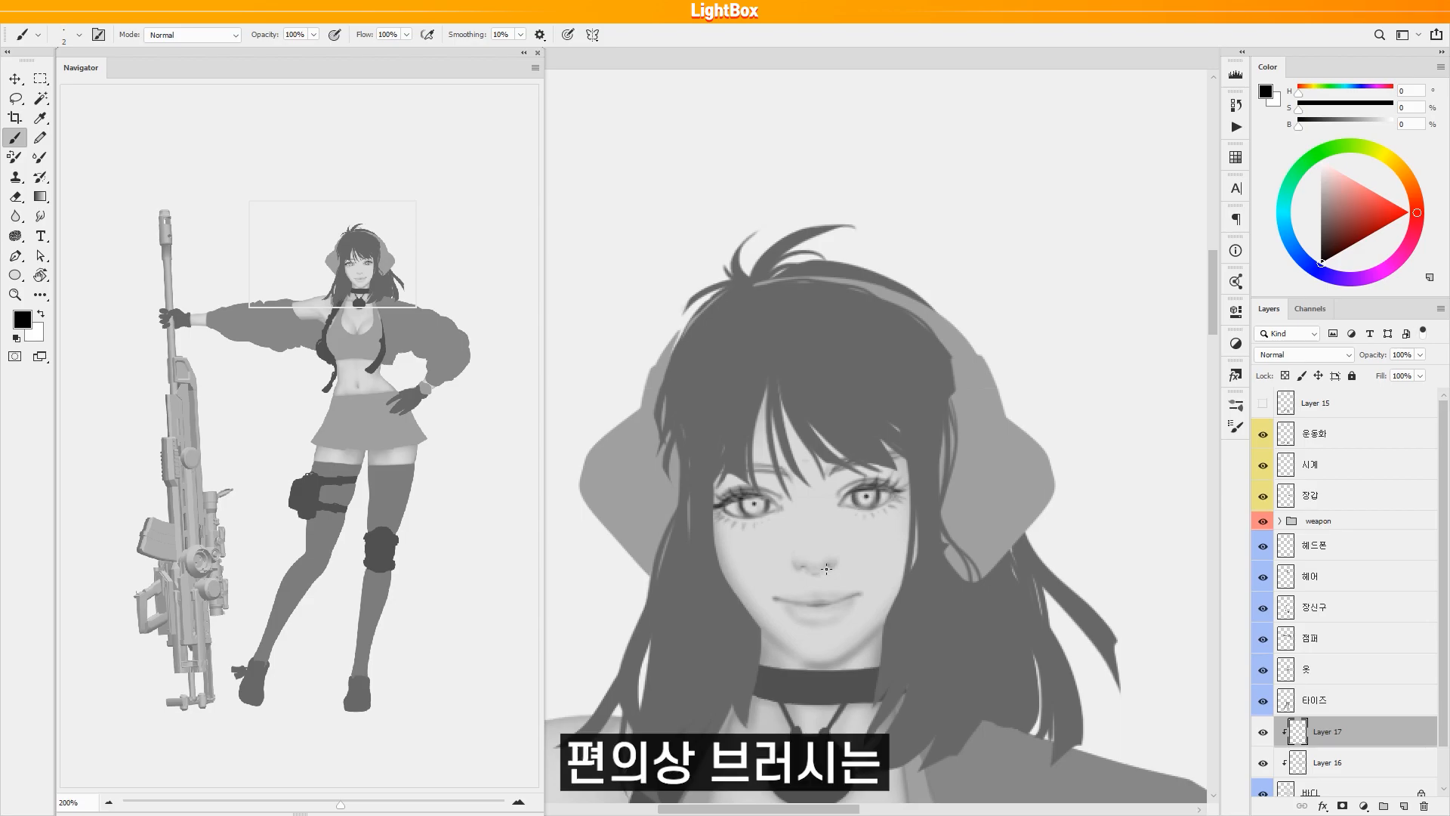
Draw a thin black line between the lips and sample a tone from the mouth.
{"action": "key", "text": "bracketleft"}
{"action": "left_click_drag", "start_coordinate": [777, 601], "coordinate": [814, 606]}
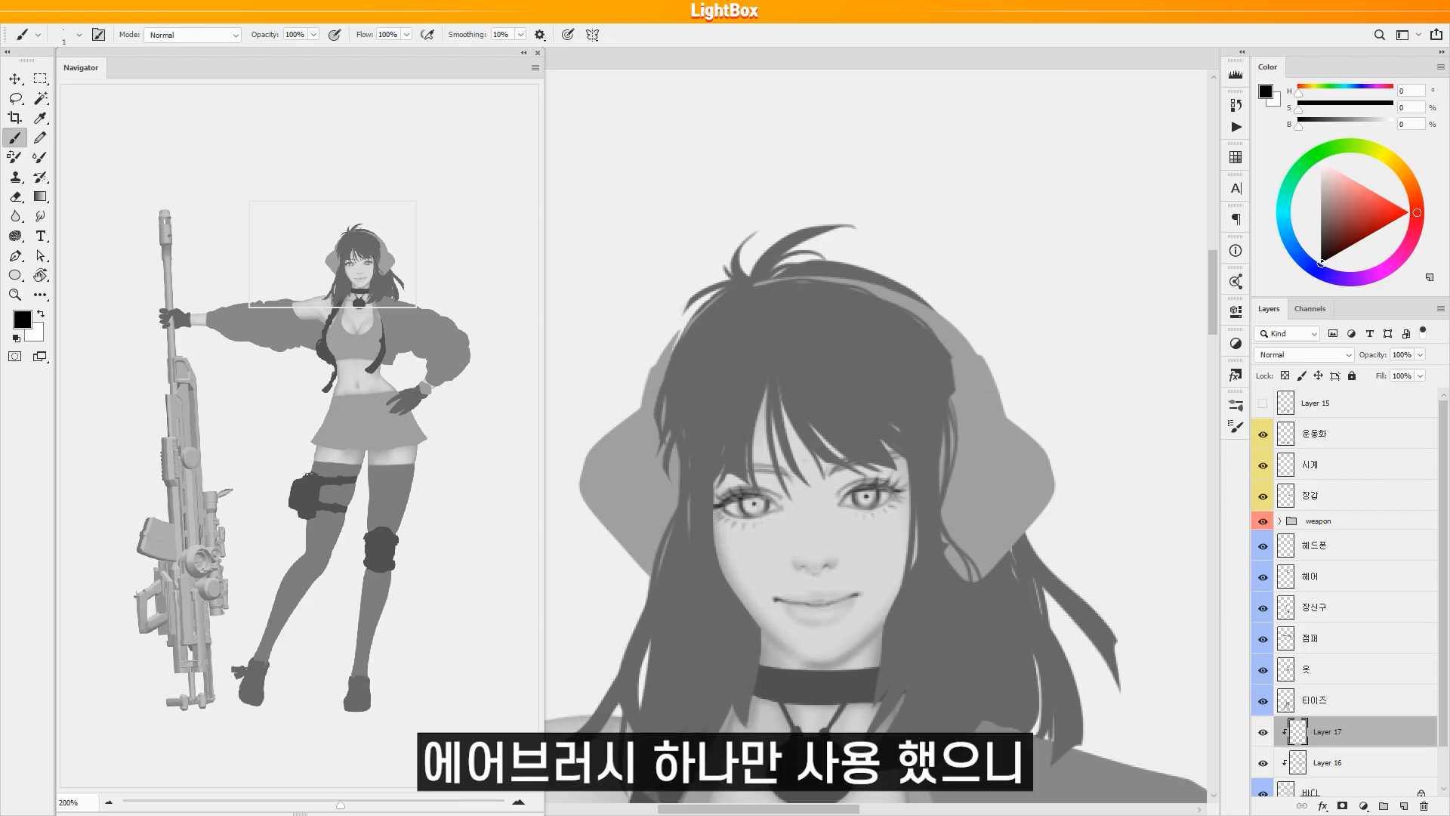
{"action": "left_click", "coordinate": [837, 600], "text": "alt"}
Lasso the eye nearer the hand-on-hip side, adjust it slightly with Free Transform, and clean up with the Eraser.
{"action": "key", "text": "l"}
{"action": "left_click_drag", "start_coordinate": [830, 438], "coordinate": [823, 442]}
{"action": "key", "text": "ctrl+t"}
{"action": "left_click_drag", "start_coordinate": [979, 490], "coordinate": [980, 495]}
{"action": "key", "text": "Return"}
{"action": "key", "text": "ctrl+d"}
{"action": "key", "text": "e"}
{"action": "scroll", "coordinate": [876, 453], "scroll_direction": "down", "scroll_amount": 3}
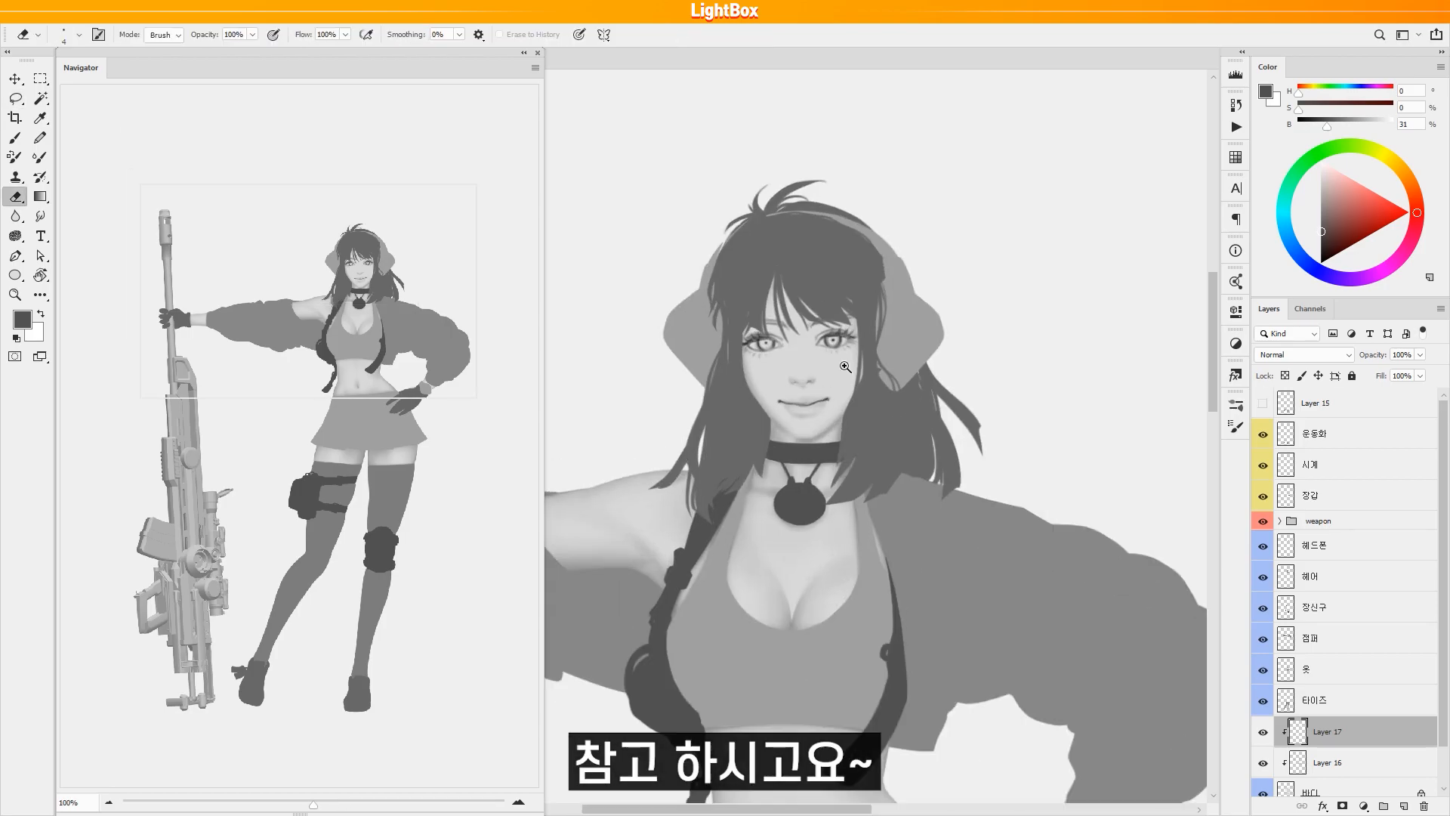
Merge Layer 17 holding the eye details down into the clipped shading layer, Layer 16.
{"action": "key", "text": "b"}
{"action": "scroll", "coordinate": [876, 453], "scroll_direction": "up", "scroll_amount": 3}
{"action": "scroll", "coordinate": [876, 453], "scroll_direction": "down", "scroll_amount": 3}
{"action": "key", "text": "alt+bracketleft"}
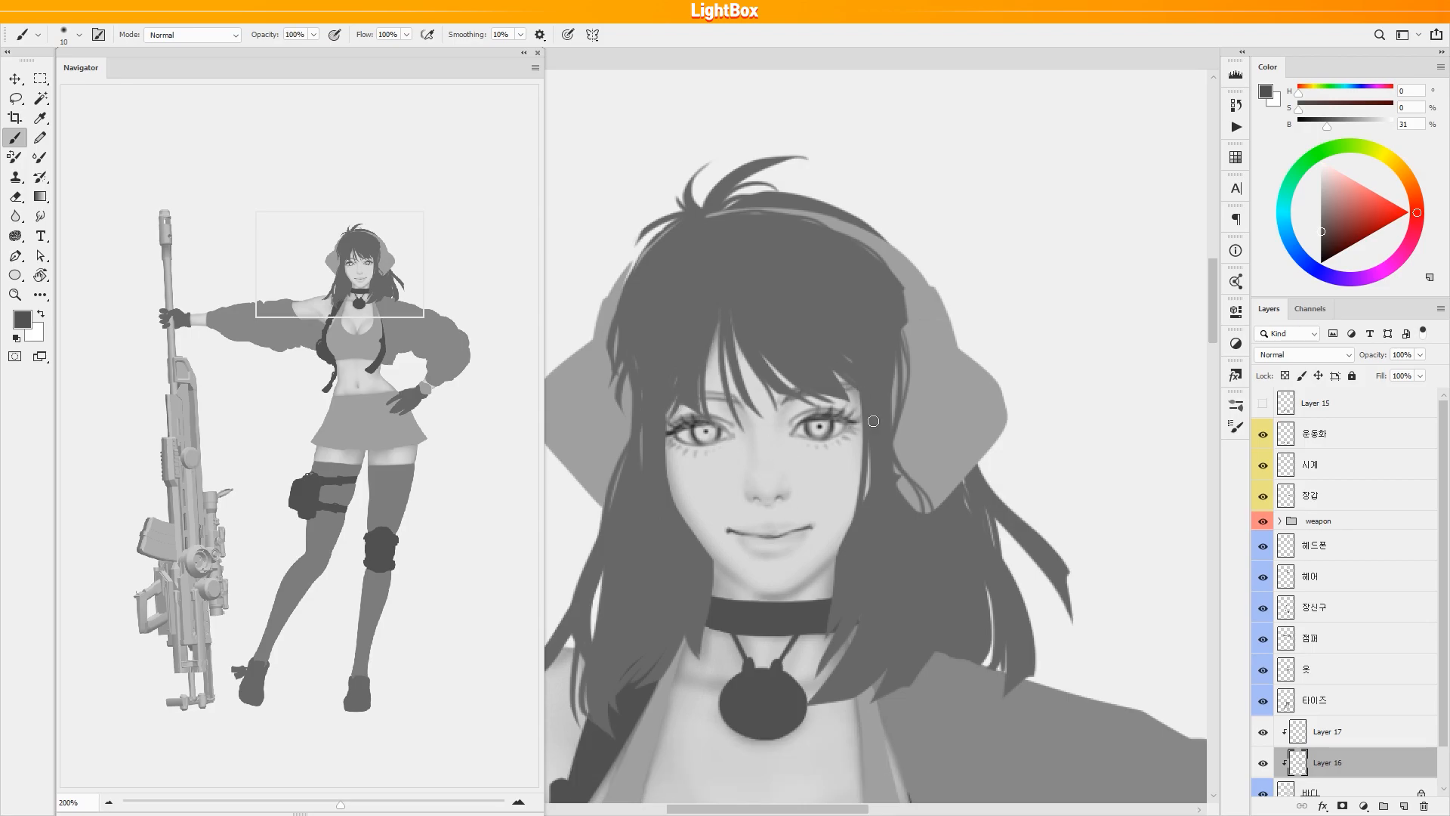
{"action": "key", "text": "e"}
{"action": "key", "text": "ctrl+e"}
Adjust the facial features on Layer 16 with the Liquify filter, using a size 60 brush.
{"action": "key", "text": "m"}
{"action": "key", "text": "ctrl+shift+x"}
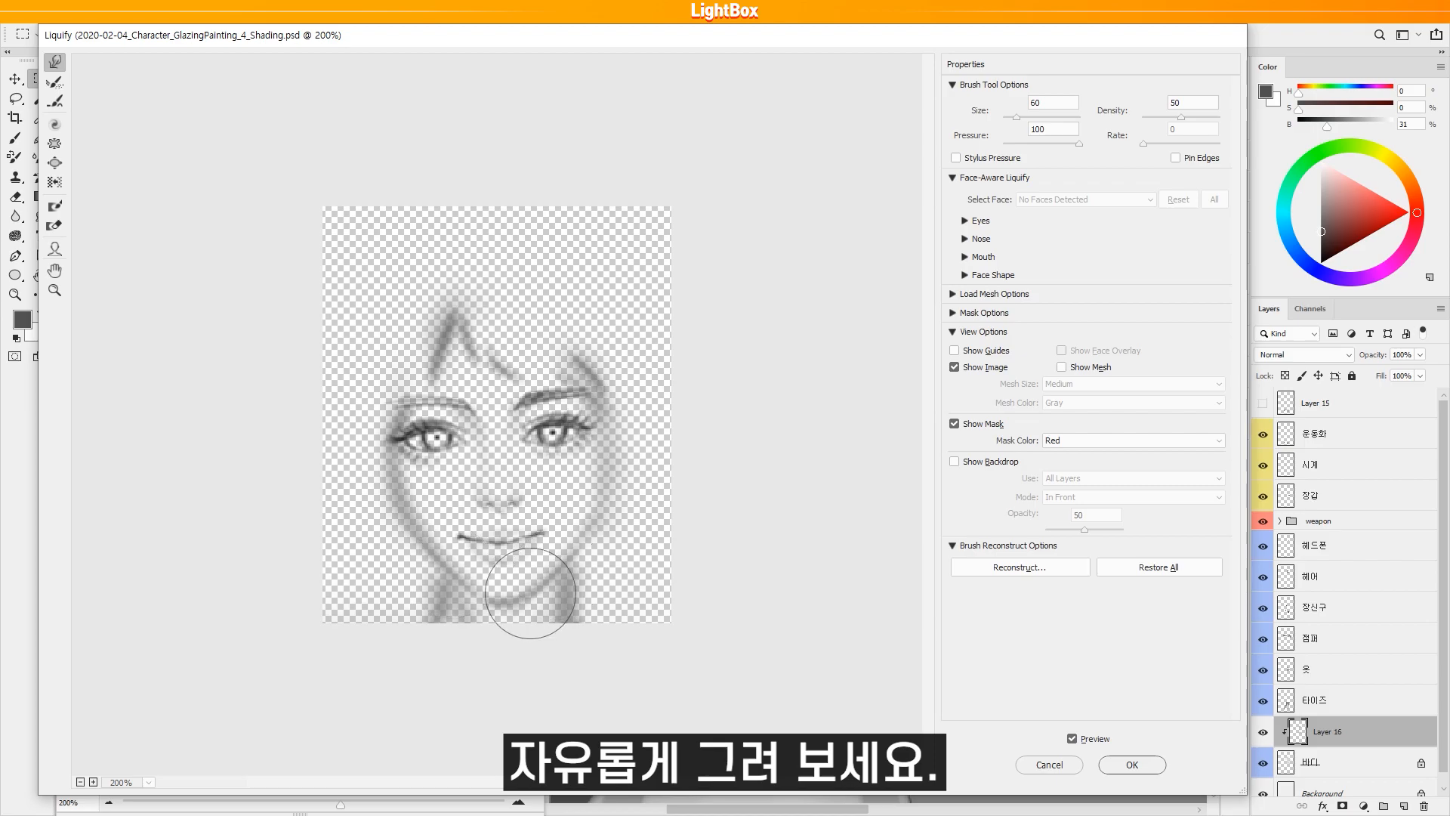
{"action": "left_click", "coordinate": [1132, 765]}
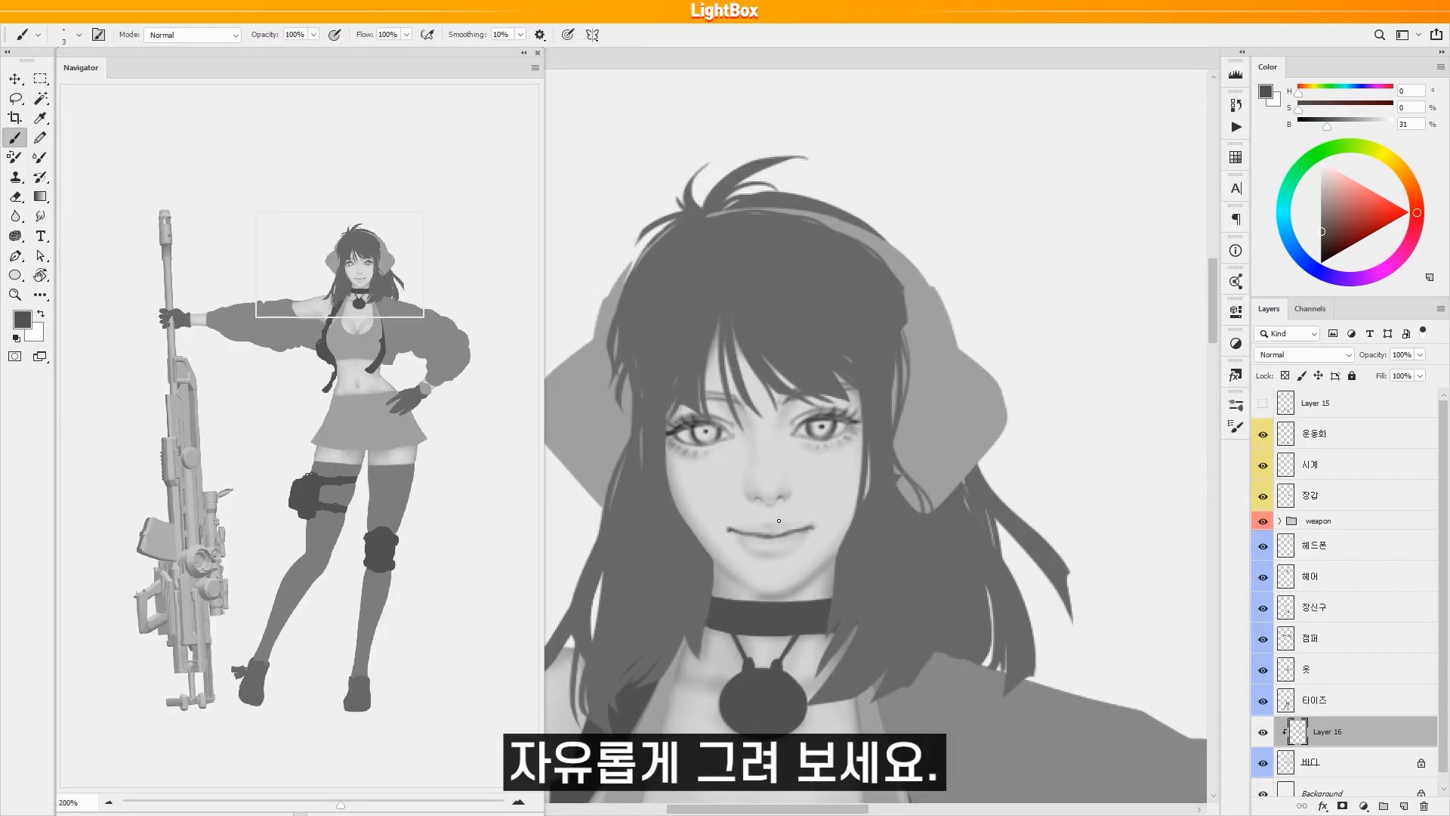
Darken the irises of both eyes with the current dark grey and a size 3 brush.
{"action": "left_click_drag", "start_coordinate": [724, 401], "coordinate": [707, 394]}
{"action": "left_click_drag", "start_coordinate": [696, 428], "coordinate": [716, 438]}
{"action": "left_click_drag", "start_coordinate": [812, 423], "coordinate": [830, 433]}
Reinforce the pupils and upper lash lines of both eyes in black with a size 1 brush.
{"action": "key", "text": "d"}
{"action": "key", "text": "bracketleft"}
{"action": "key", "text": "bracketleft"}
{"action": "key", "text": "bracketleft"}
{"action": "mouse_move", "coordinate": [697, 429]}
{"action": "left_mouse_down"}
{"action": "mouse_move", "coordinate": [715, 439]}
{"action": "mouse_move", "coordinate": [719, 425]}
{"action": "left_mouse_up"}
{"action": "left_click_drag", "start_coordinate": [809, 417], "coordinate": [831, 415]}
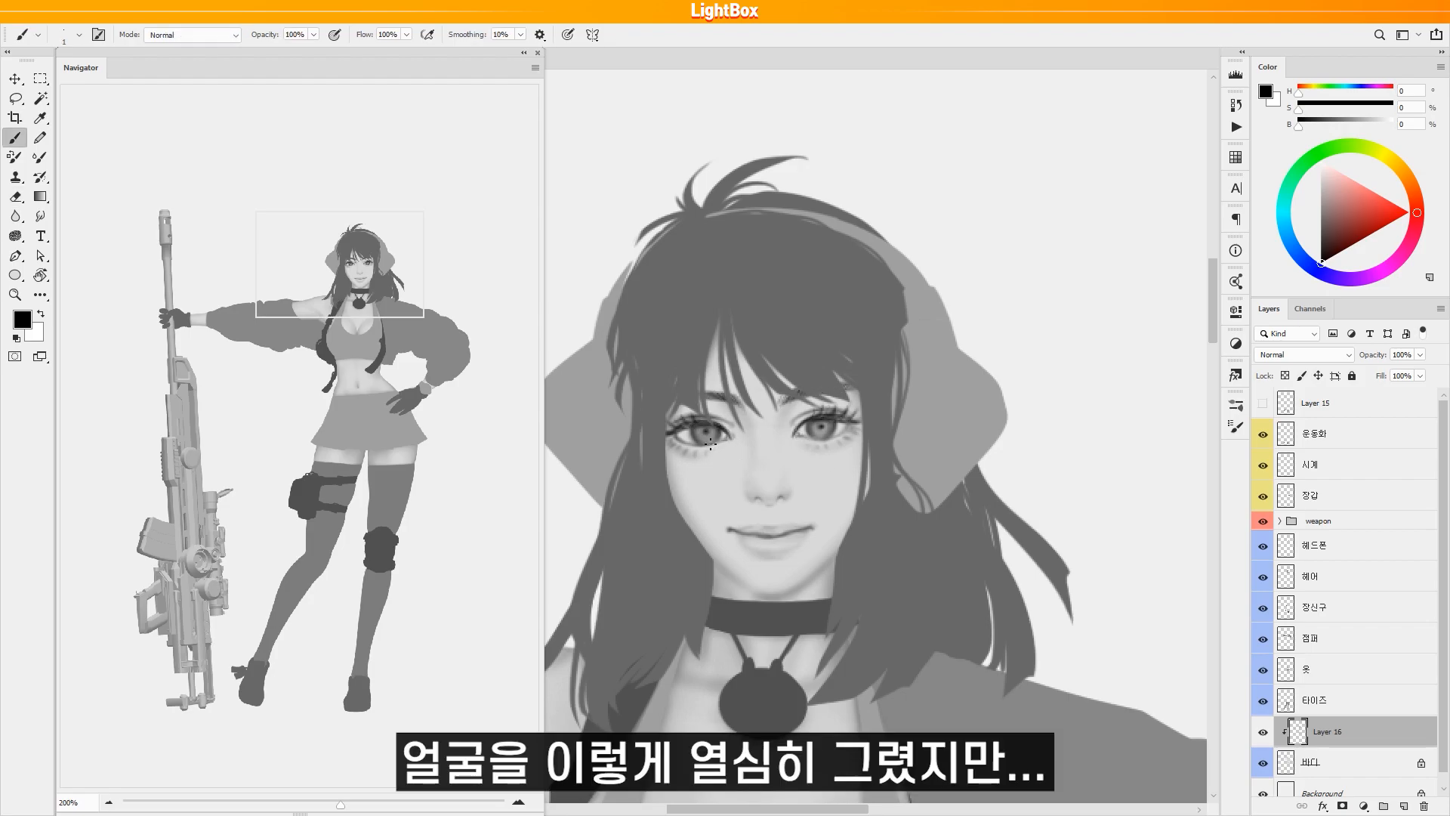
{"action": "key", "text": "e"}
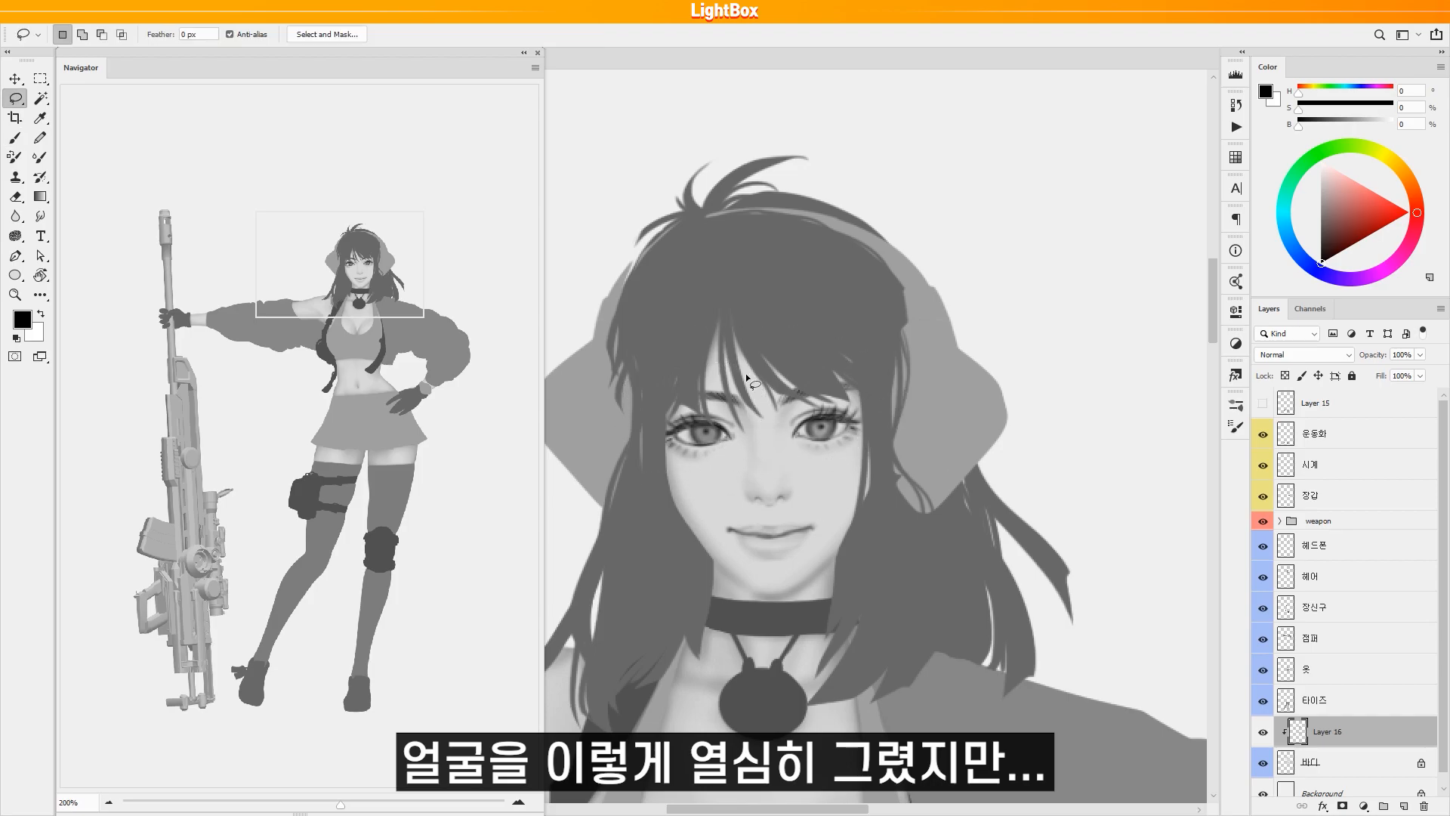
Refine the eyes and mouth on Layer 16, alternating fine brush strokes with small eraser corrections.
{"action": "key", "text": "b"}
{"action": "key", "text": "e"}
{"action": "key", "text": "bracketleft"}
{"action": "key", "text": "bracketleft"}
{"action": "key", "text": "bracketleft"}
{"action": "key", "text": "bracketleft"}
{"action": "key", "text": "bracketleft"}
{"action": "key", "text": "bracketleft"}
{"action": "key", "text": "bracketleft"}
{"action": "key", "text": "w"}
{"action": "key", "text": "b"}
{"action": "key", "text": "e"}
{"action": "key", "text": "b"}
{"action": "key", "text": "e"}
{"action": "key", "text": "b"}
{"action": "key", "text": "e"}
{"action": "key", "text": "b"}
Retouch the facial details in black with a reduced brush size and erase the excess.
{"action": "mouse_move", "coordinate": [854, 544]}
{"action": "left_mouse_down"}
{"action": "mouse_move", "coordinate": [771, 544]}
{"action": "mouse_move", "coordinate": [766, 346]}
{"action": "mouse_move", "coordinate": [849, 345]}
{"action": "left_mouse_up"}
{"action": "key", "text": "d"}
{"action": "key", "text": "["}
{"action": "key", "text": "["}
{"action": "key", "text": "["}
{"action": "key", "text": "["}
{"action": "key", "text": "["}
{"action": "key", "text": "["}
{"action": "key", "text": "["}
{"action": "key", "text": "e"}
{"action": "key", "text": "b"}
{"action": "key", "text": "e"}
Lasso the eye nearer the hand-on-hip side, adjust it with Free Transform, and deselect it.
{"action": "key", "text": "l"}
{"action": "left_click_drag", "start_coordinate": [759, 294], "coordinate": [845, 317]}
{"action": "key", "text": "ctrl+t"}
{"action": "key", "text": "Return"}
{"action": "key", "text": "ctrl+d"}
Add a new layer, Layer 17, above Layer 16 for further work on the face.
{"action": "mouse_move", "coordinate": [815, 207]}
{"action": "left_mouse_down"}
{"action": "mouse_move", "coordinate": [811, 252]}
{"action": "mouse_move", "coordinate": [777, 305]}
{"action": "left_mouse_up"}
{"action": "key", "text": "m"}
{"action": "key", "text": "ctrl+shift+alt+n"}
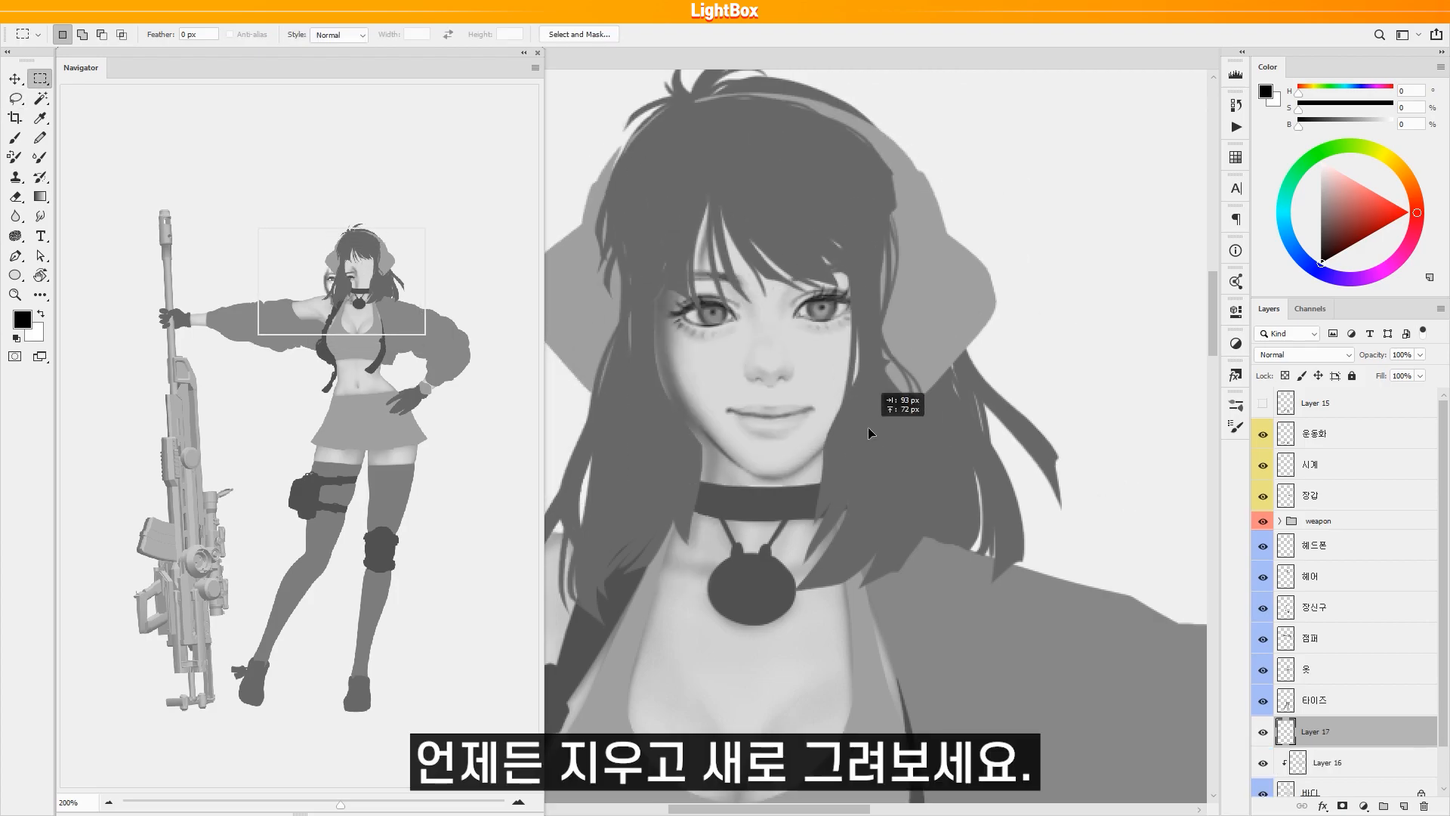
Softly shade around the eyes and nose on Layer 17 in black at 10 to 30% opacity.
{"action": "key", "text": "b"}
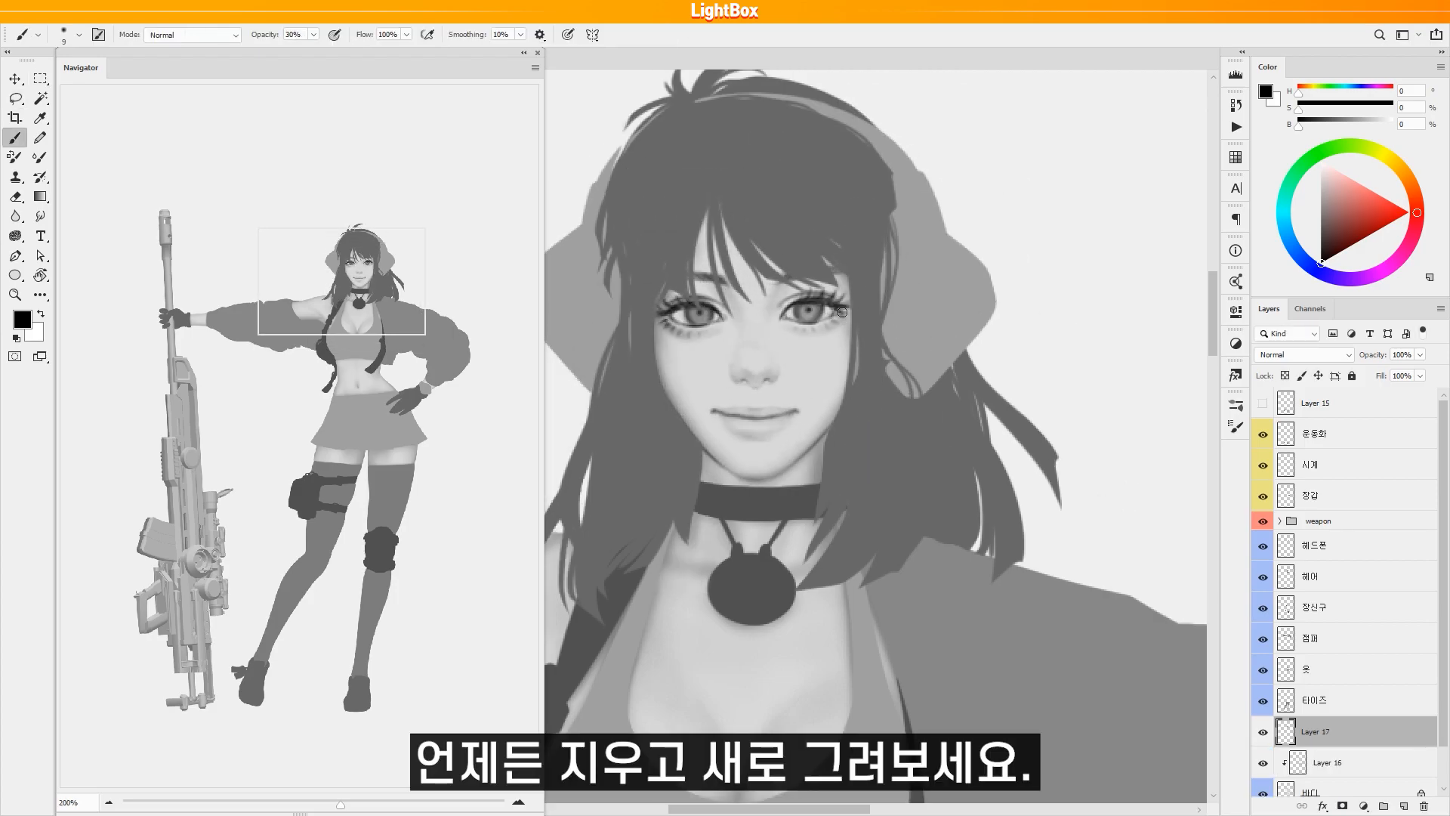
{"action": "key", "text": "e"}
{"action": "key", "text": "b"}
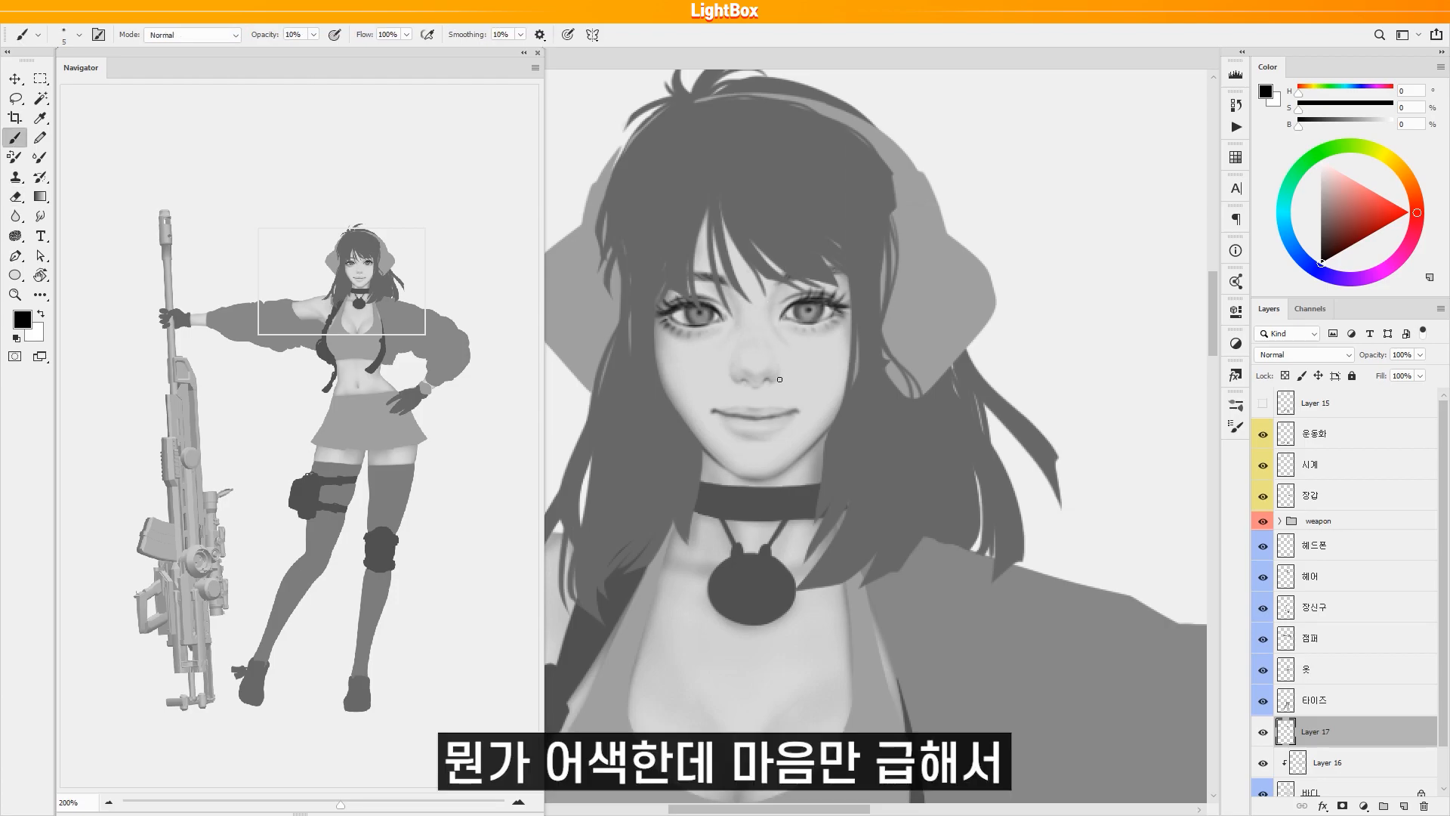
{"action": "key", "text": "bracketleft"}
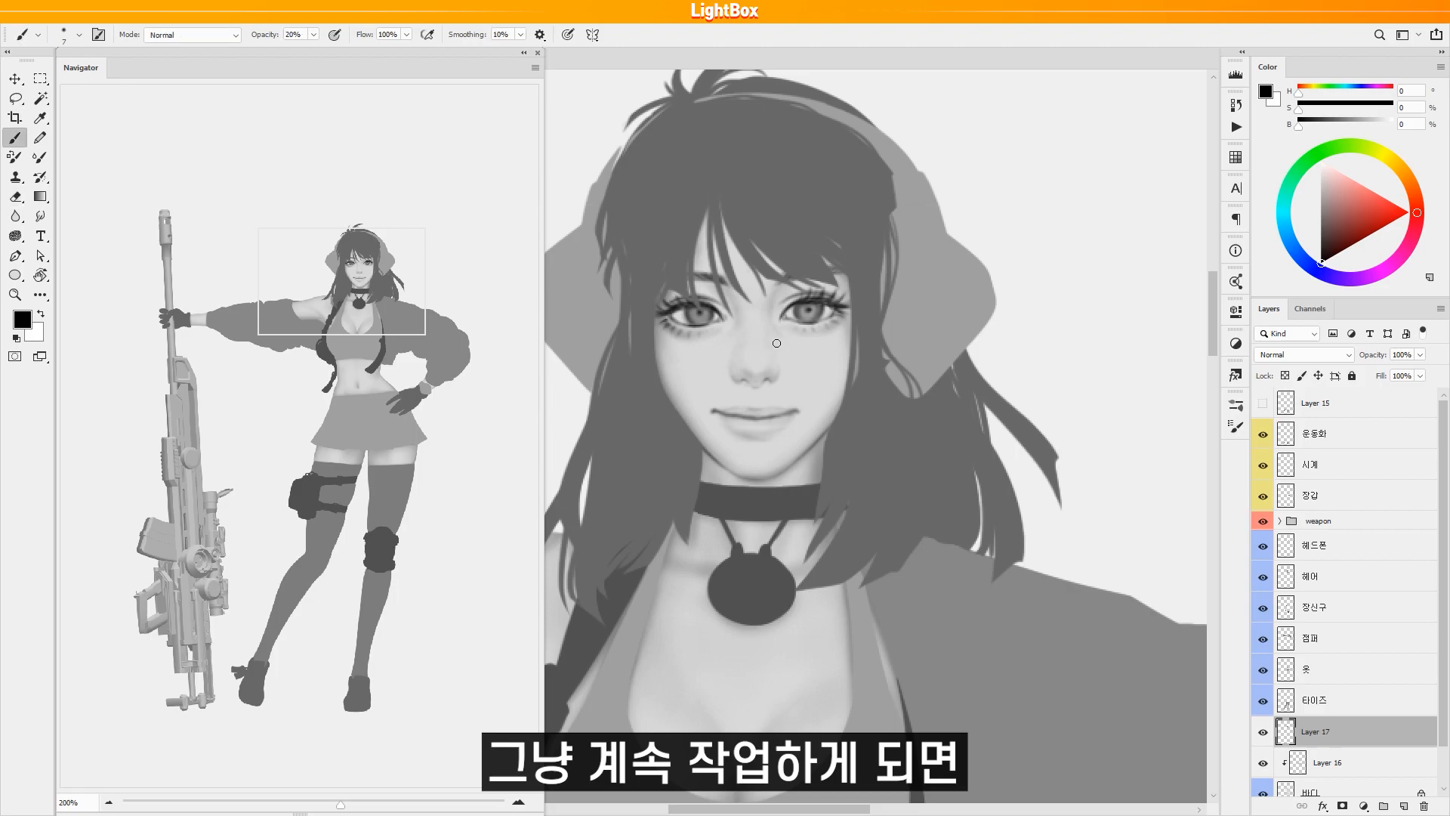
{"action": "key", "text": "1"}
{"action": "key", "text": "bracketright"}
{"action": "key", "text": "bracketright"}
{"action": "key", "text": "bracketright"}
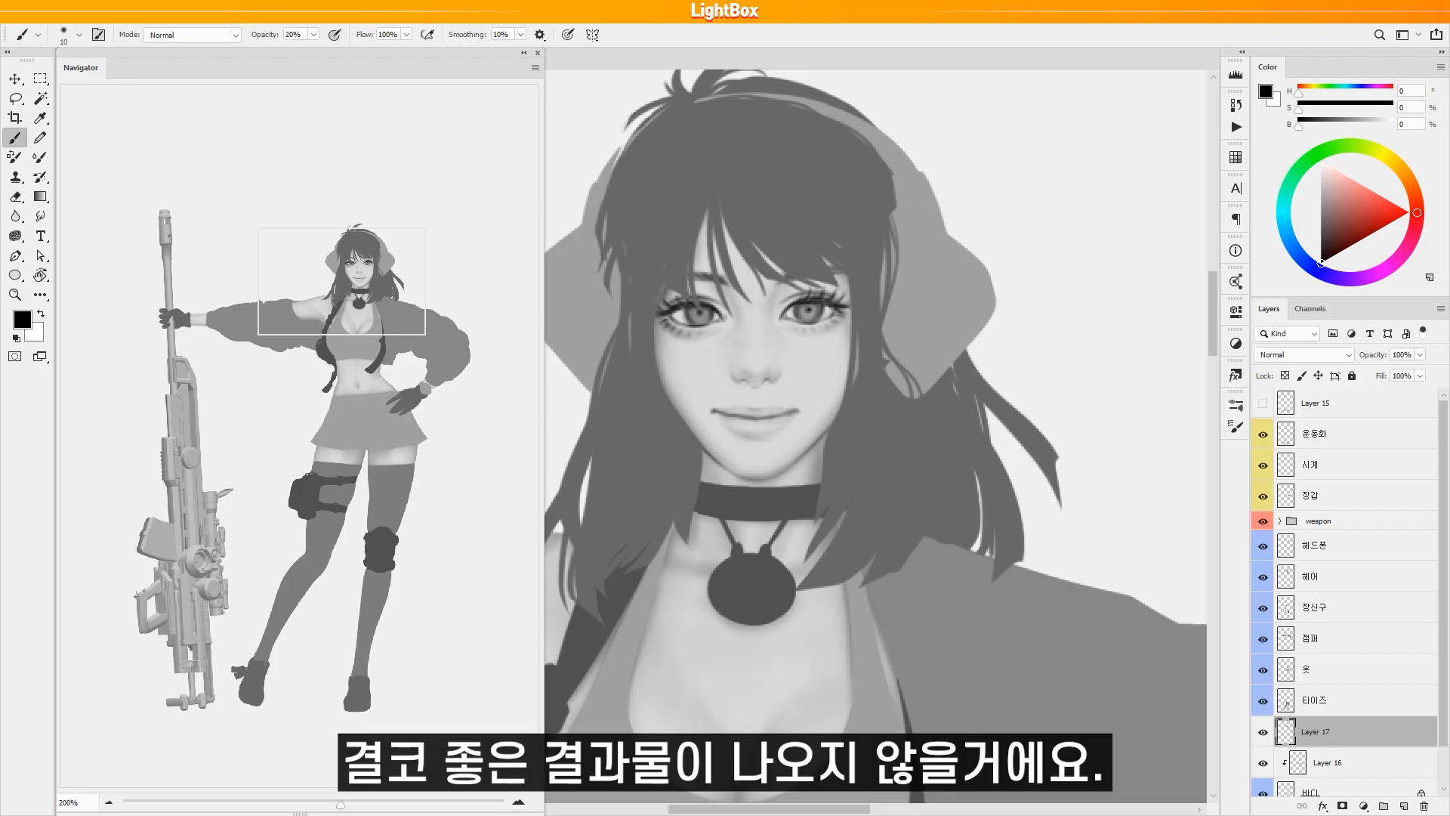
Shade the lower face and lips on Layer 17 with a soft black brush at about 20% opacity, erasing the excess.
{"action": "scroll", "coordinate": [734, 304], "scroll_direction": "down", "scroll_amount": 2}
{"action": "key", "text": "bracketright"}
{"action": "key", "text": "bracketright"}
{"action": "key", "text": "bracketright"}
{"action": "key", "text": "bracketright"}
{"action": "key", "text": "bracketright"}
{"action": "key", "text": "bracketright"}
{"action": "key", "text": "bracketright"}
{"action": "key", "text": "bracketright"}
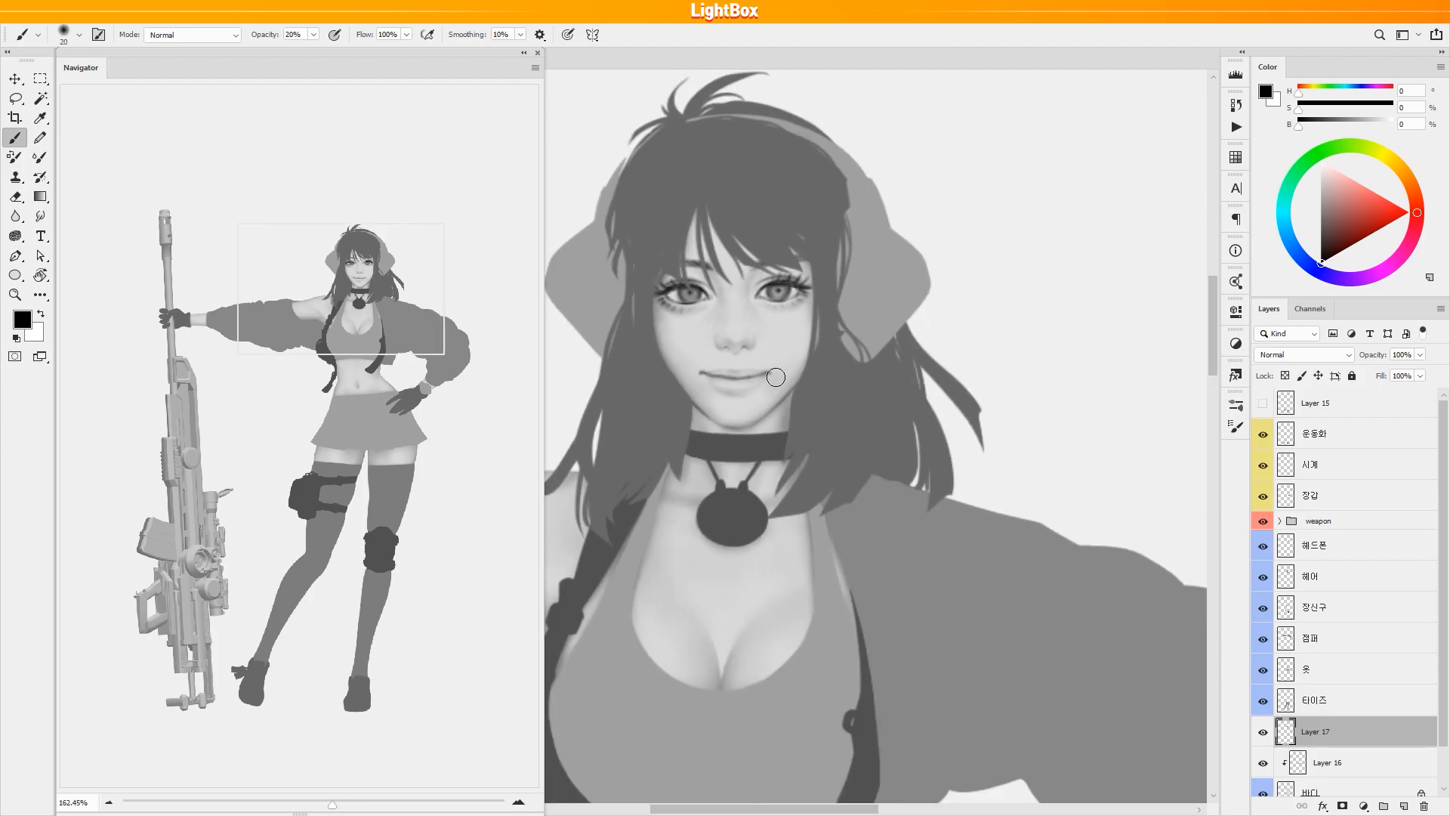
{"action": "key", "text": "e"}
{"action": "scroll", "coordinate": [768, 353], "scroll_direction": "up", "scroll_amount": 3}
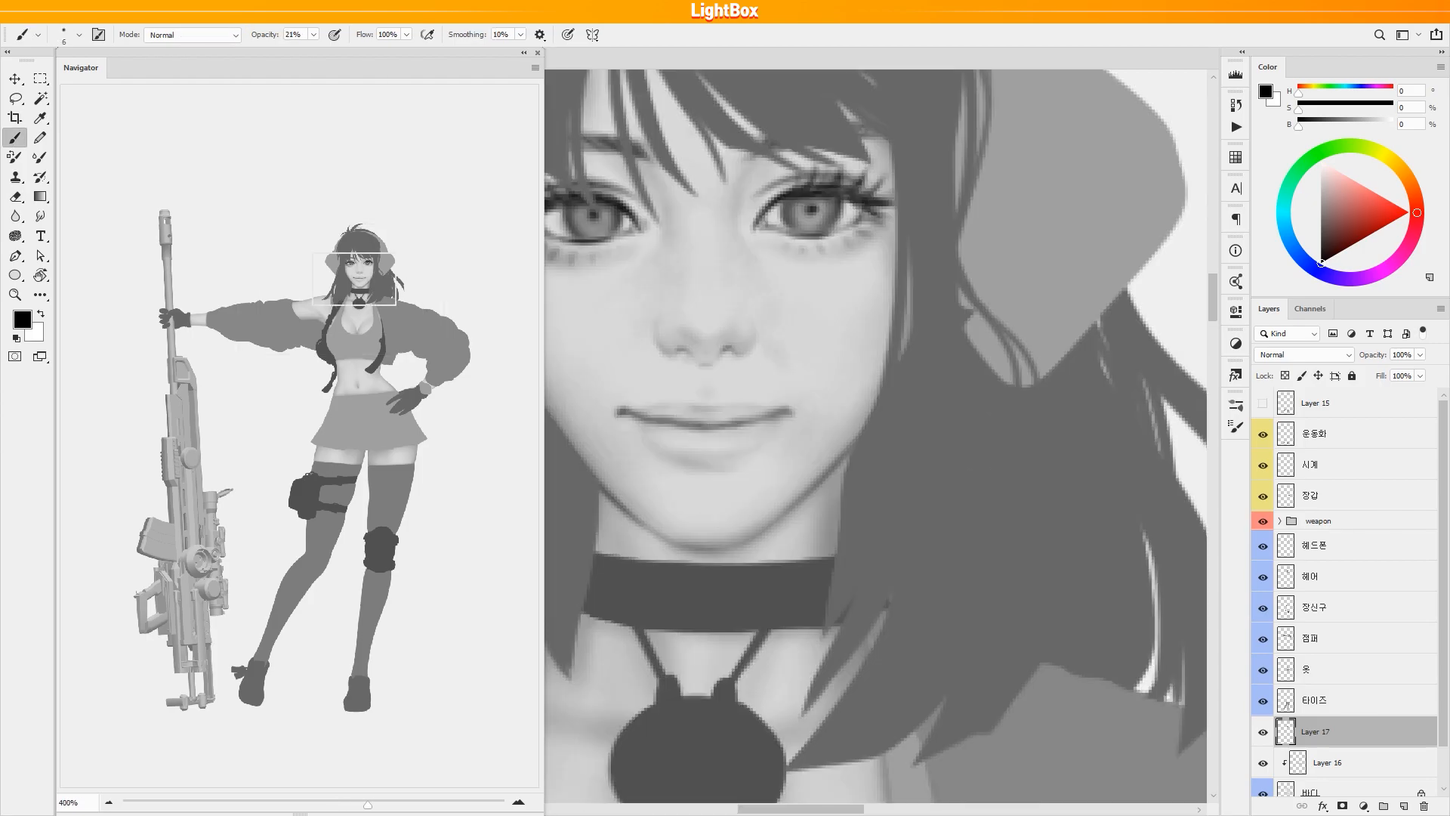
{"action": "scroll", "coordinate": [768, 353], "scroll_direction": "down", "scroll_amount": 2}
{"action": "scroll", "coordinate": [793, 394], "scroll_direction": "down", "scroll_amount": 2}
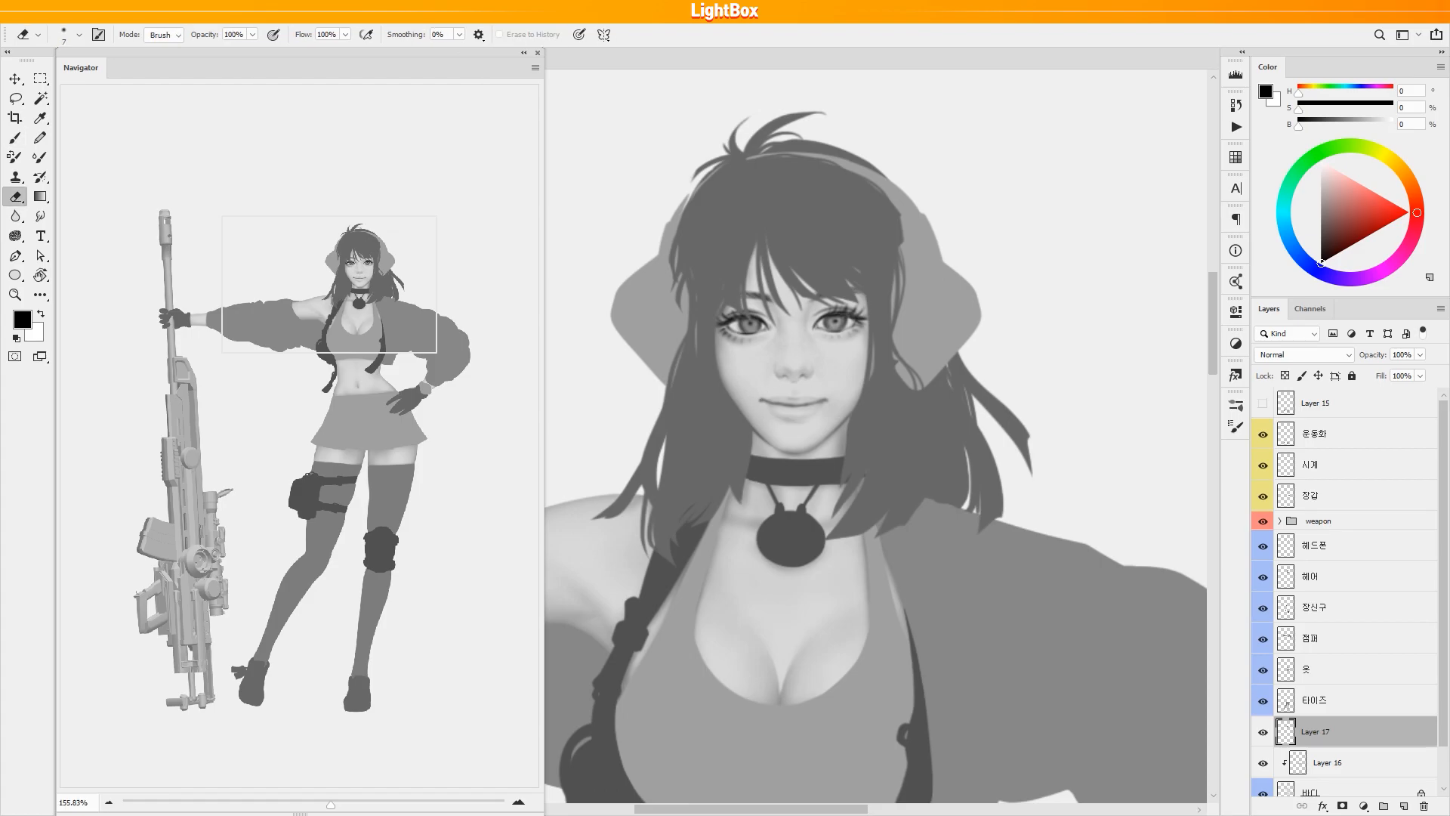
Sample a dark grey from the face and touch up the eyes and lashes at 100% opacity.
{"action": "key", "text": "b"}
{"action": "scroll", "coordinate": [805, 357], "scroll_direction": "up", "scroll_amount": 3}
{"action": "left_click", "coordinate": [806, 351], "text": "alt"}
{"action": "scroll", "coordinate": [806, 351], "scroll_direction": "down", "scroll_amount": 2}
{"action": "scroll", "coordinate": [806, 348], "scroll_direction": "up", "scroll_amount": 3}
{"action": "scroll", "coordinate": [742, 296], "scroll_direction": "down", "scroll_amount": 6}
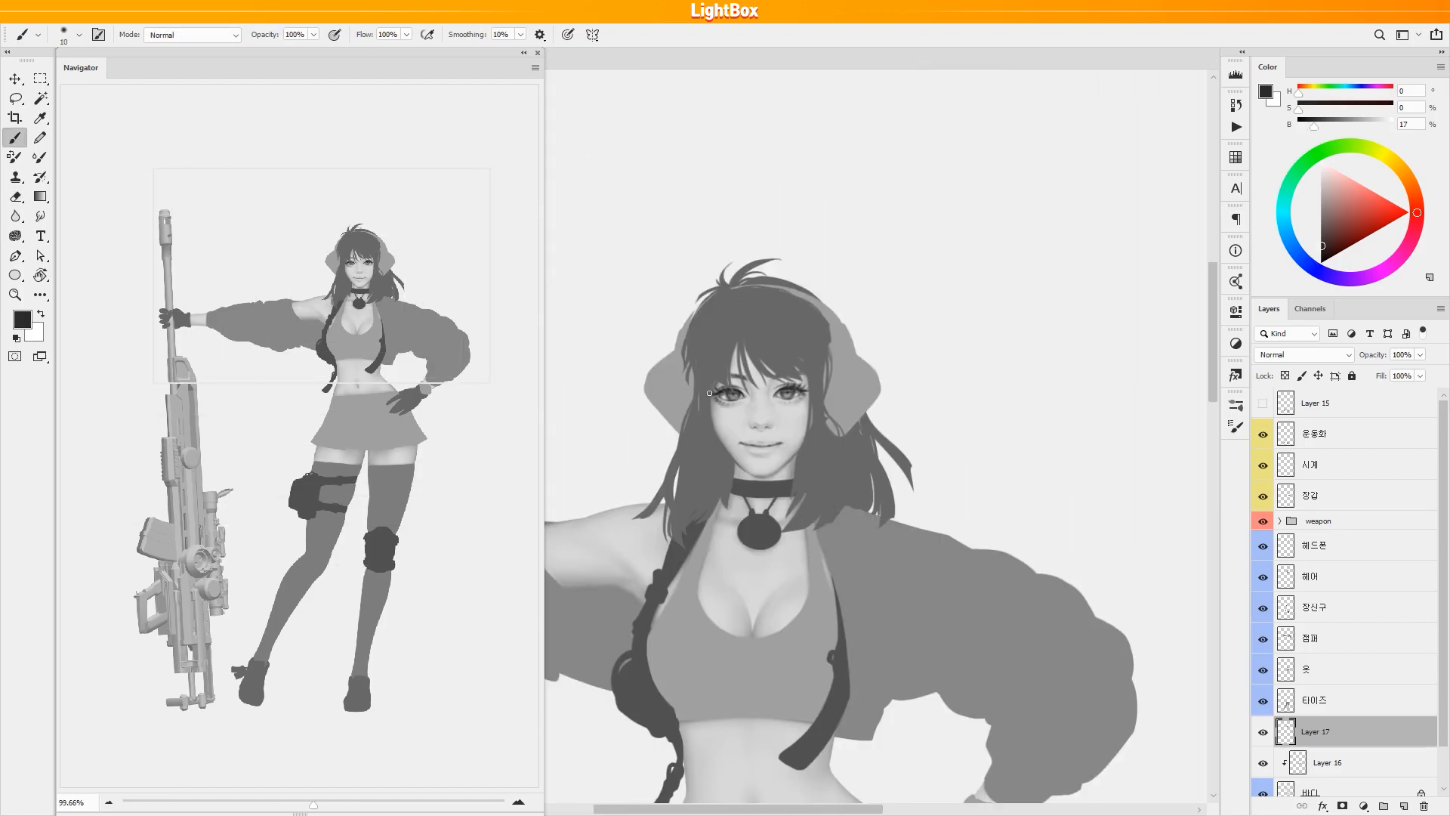
{"action": "left_click_drag", "start_coordinate": [742, 296], "coordinate": [798, 291]}
Add a new layer above the 타이즈 layer and clip it to that layer.
{"action": "scroll", "coordinate": [799, 291], "scroll_direction": "up", "scroll_amount": 2}
{"action": "left_click", "coordinate": [1379, 701]}
{"action": "key", "text": "ctrl+shift+alt+n"}
{"action": "left_click", "coordinate": [1379, 714], "text": "alt"}
Sample a dark grey and shade the thigh areas of both stockings on Layer 18 with a soft brush.
{"action": "left_click_drag", "start_coordinate": [904, 500], "coordinate": [903, 281]}
{"action": "left_click", "coordinate": [884, 302], "text": "alt"}
{"action": "mouse_move", "coordinate": [904, 349]}
{"action": "left_mouse_down"}
{"action": "mouse_move", "coordinate": [901, 403]}
{"action": "mouse_move", "coordinate": [949, 430]}
{"action": "left_mouse_up"}
{"action": "mouse_move", "coordinate": [942, 496]}
{"action": "left_mouse_down"}
{"action": "mouse_move", "coordinate": [907, 573]}
{"action": "mouse_move", "coordinate": [868, 574]}
{"action": "left_mouse_up"}
{"action": "key", "text": "]"}
{"action": "key", "text": "]"}
{"action": "key", "text": "]"}
{"action": "mouse_move", "coordinate": [910, 291]}
{"action": "left_mouse_down"}
{"action": "mouse_move", "coordinate": [906, 385]}
{"action": "mouse_move", "coordinate": [851, 433]}
{"action": "left_mouse_up"}
{"action": "mouse_move", "coordinate": [890, 415]}
{"action": "left_mouse_down"}
{"action": "mouse_move", "coordinate": [865, 457]}
{"action": "mouse_move", "coordinate": [836, 419]}
{"action": "left_mouse_up"}
Shade the lower legs of both stockings on Layer 18 with a soft brush of about size 50.
{"action": "key", "text": "["}
{"action": "key", "text": "["}
{"action": "key", "text": "]"}
{"action": "key", "text": "]"}
{"action": "key", "text": "]"}
{"action": "key", "text": "]"}
{"action": "key", "text": "]"}
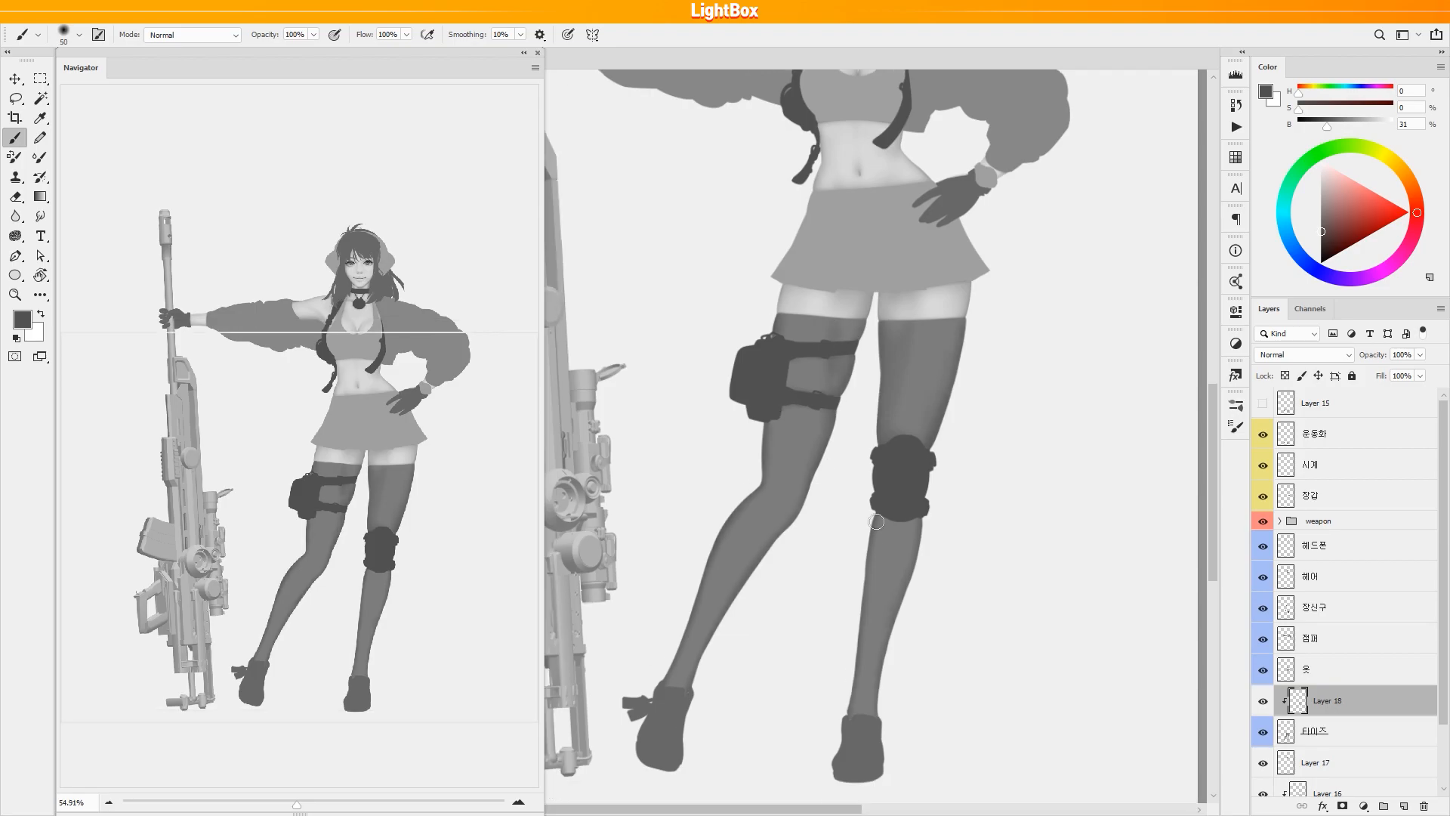
{"action": "left_click_drag", "start_coordinate": [891, 551], "coordinate": [865, 680]}
{"action": "left_click_drag", "start_coordinate": [706, 657], "coordinate": [769, 511]}
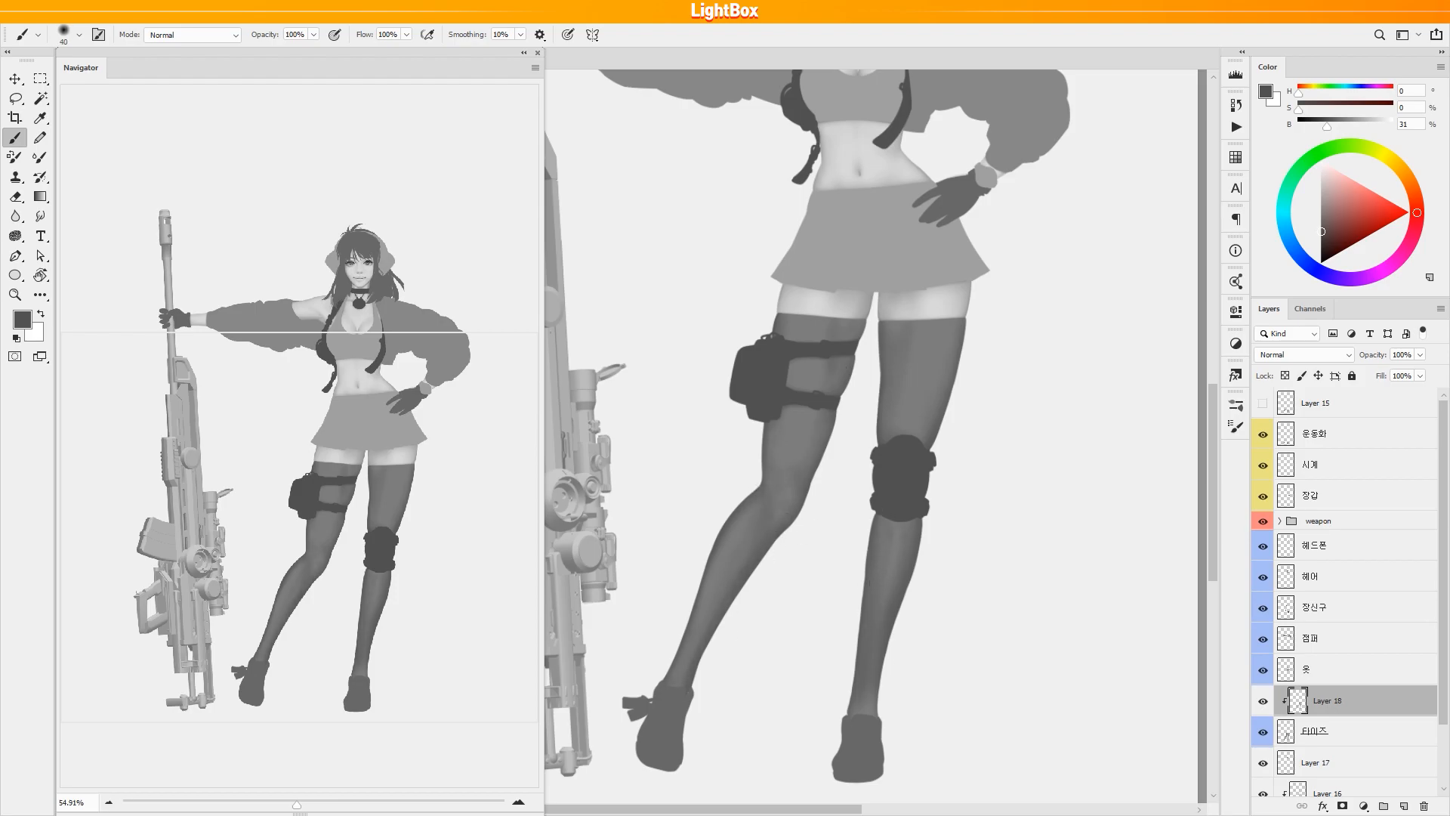
Deepen the shadow around the thigh and knee of the leg wearing the pouch with a larger soft brush.
{"action": "key", "text": "]"}
{"action": "key", "text": "]"}
{"action": "key", "text": "]"}
{"action": "left_click_drag", "start_coordinate": [834, 413], "coordinate": [774, 473]}
Define the stockings' upper hems and side edges on Layer 18 with finer dark strokes.
{"action": "scroll", "coordinate": [910, 423], "scroll_direction": "up", "scroll_amount": 3}
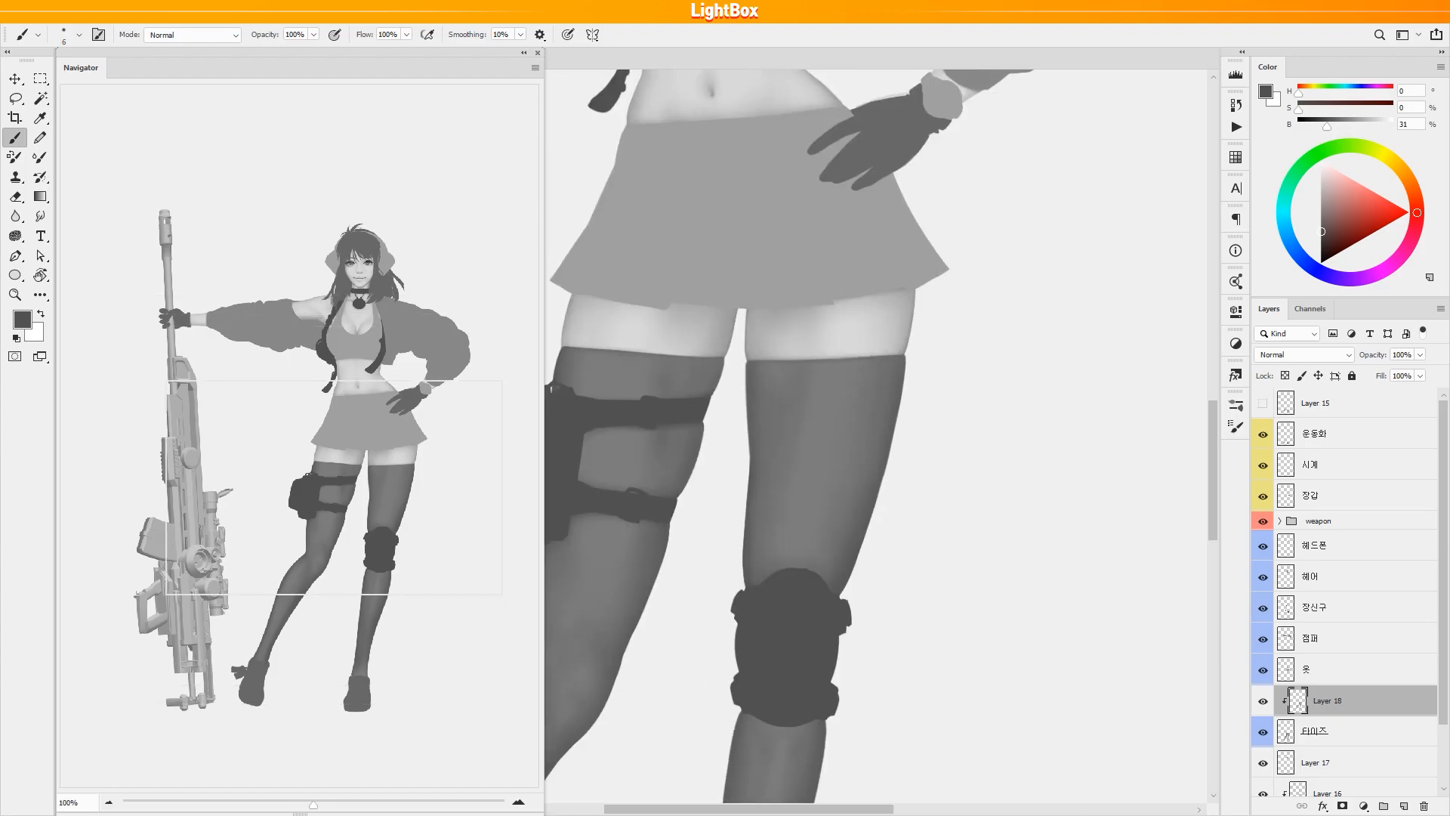
{"action": "key", "text": "r"}
{"action": "left_click_drag", "start_coordinate": [910, 528], "coordinate": [726, 166]}
{"action": "left_click_drag", "start_coordinate": [831, 529], "coordinate": [831, 325]}
{"action": "key", "text": "r"}
{"action": "key", "text": "Escape"}
{"action": "scroll", "coordinate": [703, 504], "scroll_direction": "down", "scroll_amount": 4}
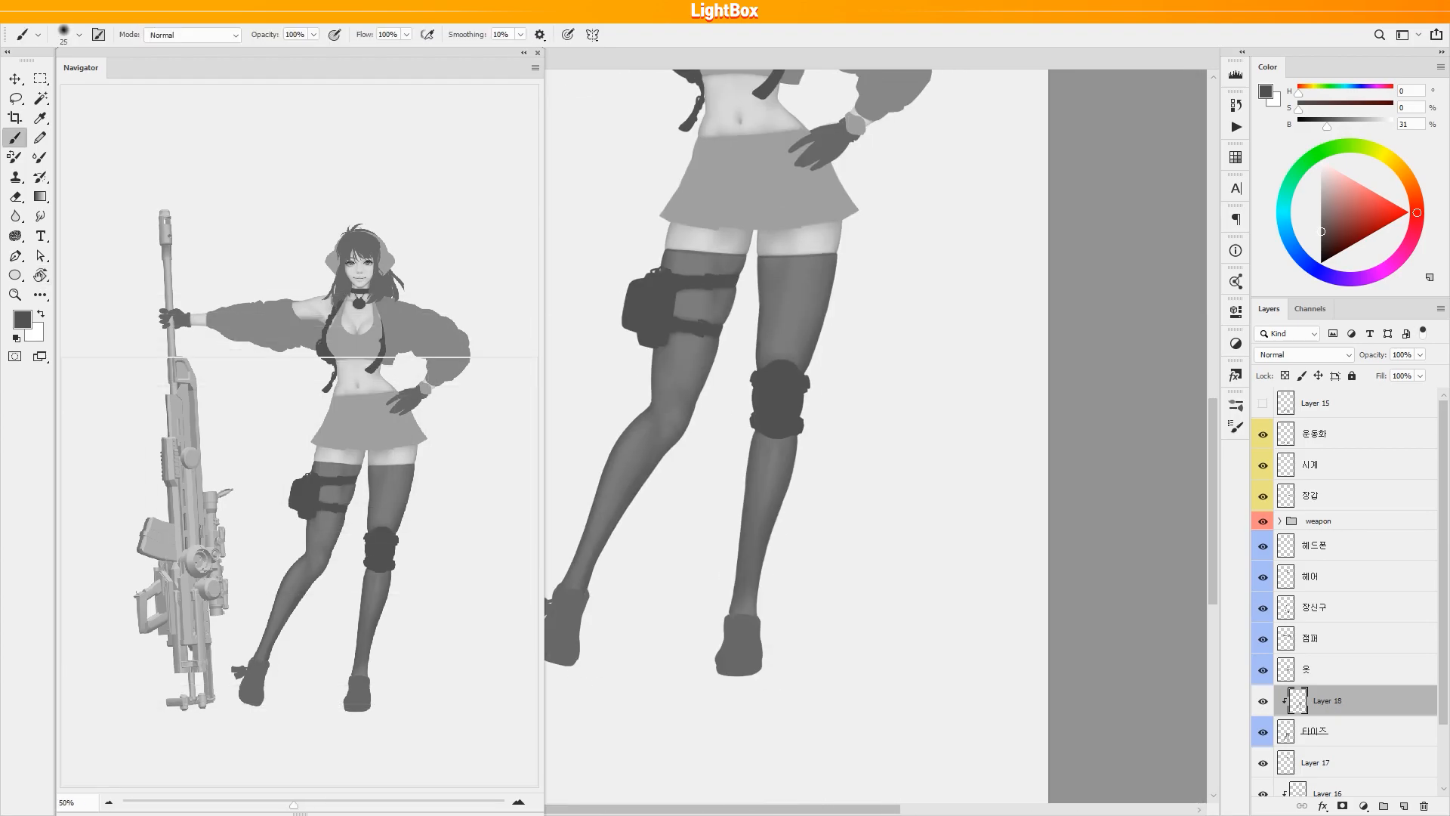
{"action": "key", "text": "b"}
{"action": "mouse_move", "coordinate": [848, 250]}
{"action": "left_mouse_down"}
{"action": "mouse_move", "coordinate": [835, 297]}
{"action": "mouse_move", "coordinate": [988, 427]}
{"action": "left_mouse_up"}
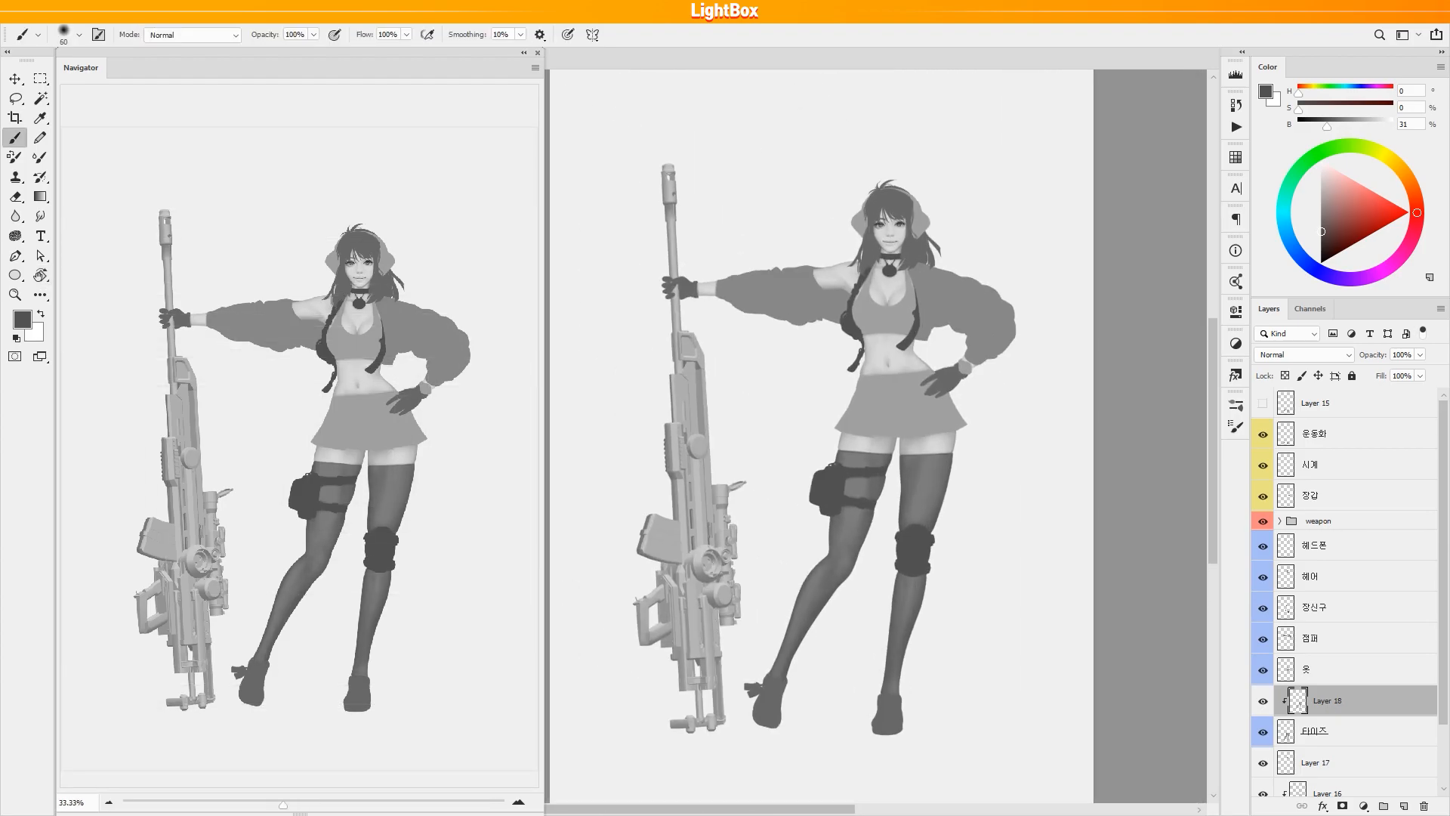
Clean up the stocking edges on the 타이즈 base layer with a size 6 Eraser.
{"action": "scroll", "coordinate": [871, 481], "scroll_direction": "up", "scroll_amount": 3}
{"action": "key", "text": "e"}
{"action": "key", "text": "alt+bracketleft"}
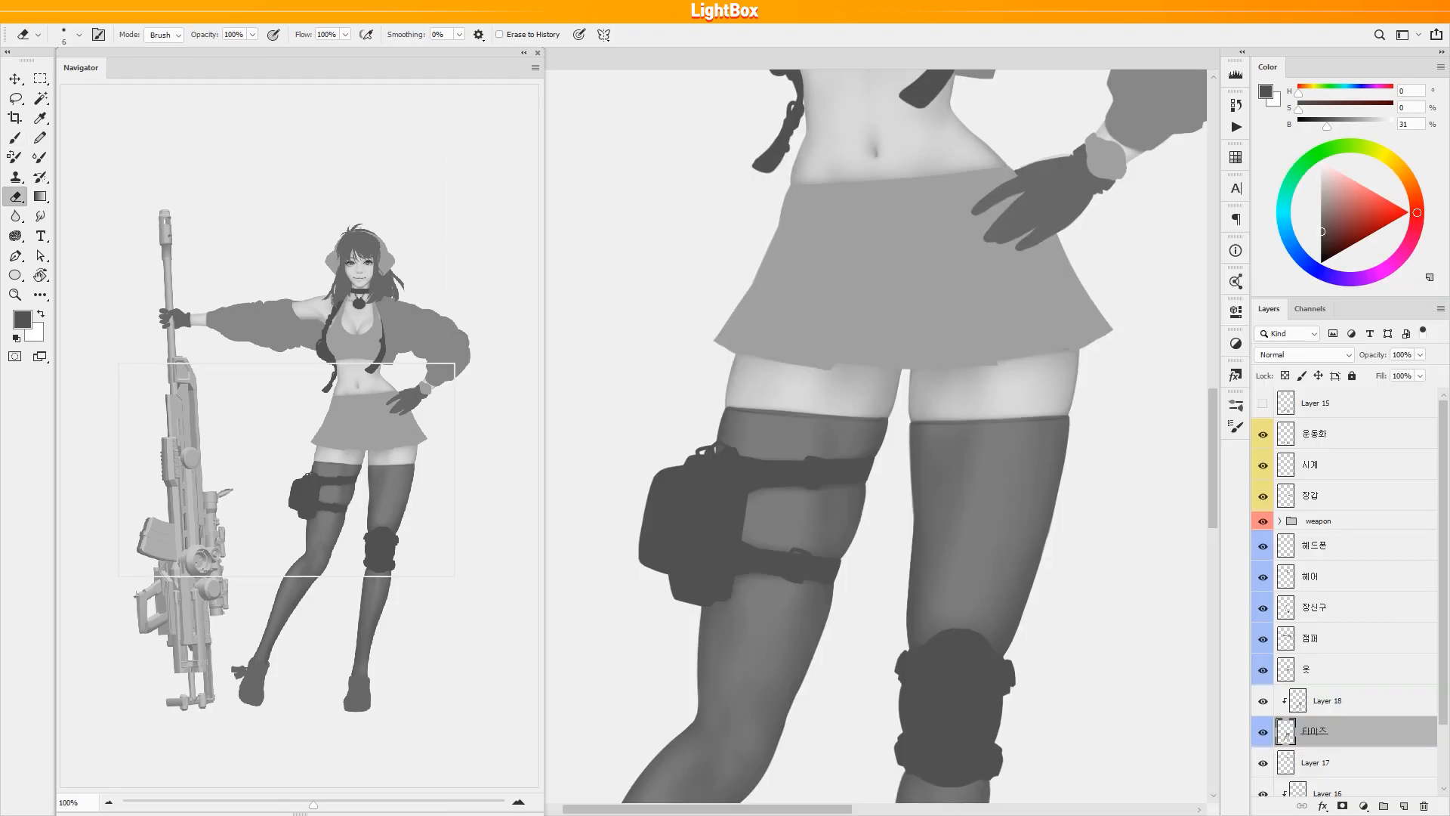
{"action": "scroll", "coordinate": [812, 562], "scroll_direction": "down", "scroll_amount": 3}
Add a new layer above the 옷 layer and clip it to the clothing.
{"action": "key", "text": "b"}
{"action": "left_click", "coordinate": [1329, 669]}
{"action": "left_click", "coordinate": [1403, 805]}
{"action": "key", "text": "ctrl+alt+g"}
{"action": "scroll", "coordinate": [842, 475], "scroll_direction": "up", "scroll_amount": 2}
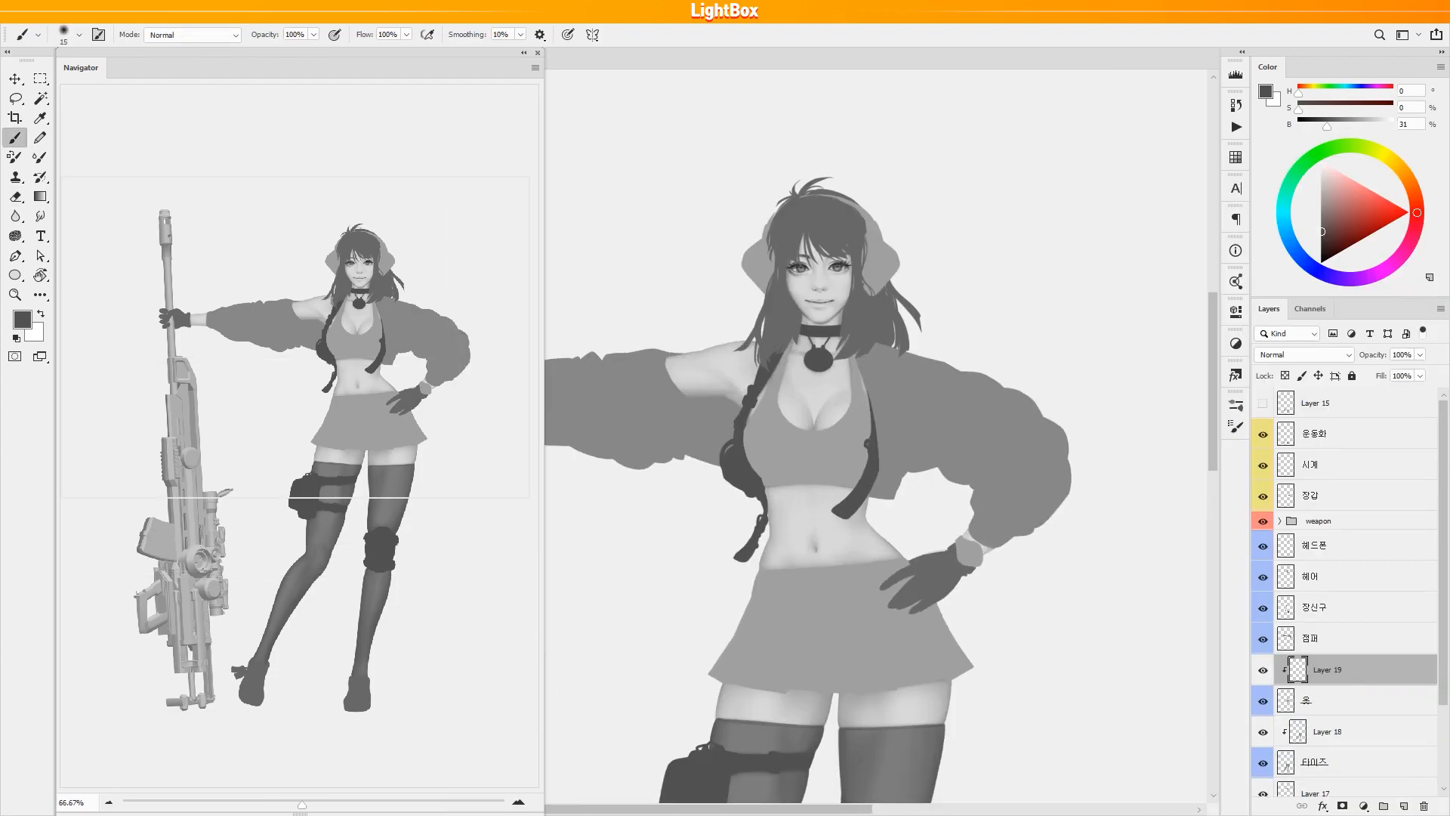
Brush soft shadows under the bust and along the sides of the crop top on Layer 19.
{"action": "mouse_move", "coordinate": [827, 468]}
{"action": "left_mouse_down"}
{"action": "mouse_move", "coordinate": [800, 472]}
{"action": "mouse_move", "coordinate": [811, 506]}
{"action": "left_mouse_up"}
{"action": "left_click_drag", "start_coordinate": [714, 508], "coordinate": [746, 508]}
{"action": "mouse_move", "coordinate": [785, 495]}
{"action": "left_mouse_down"}
{"action": "mouse_move", "coordinate": [793, 508]}
{"action": "mouse_move", "coordinate": [700, 559]}
{"action": "left_mouse_up"}
{"action": "key", "text": "e"}
{"action": "key", "text": "b"}
Switch to black with a size 15 brush and define the crease along the crop top's lower hem.
{"action": "left_click", "coordinate": [640, 611], "text": "alt"}
{"action": "key", "text": "bracketleft"}
{"action": "key", "text": "bracketleft"}
{"action": "key", "text": "bracketleft"}
{"action": "key", "text": "bracketright"}
{"action": "key", "text": "bracketright"}
{"action": "key", "text": "d"}
{"action": "scroll", "coordinate": [649, 595], "scroll_direction": "up", "scroll_amount": 2}
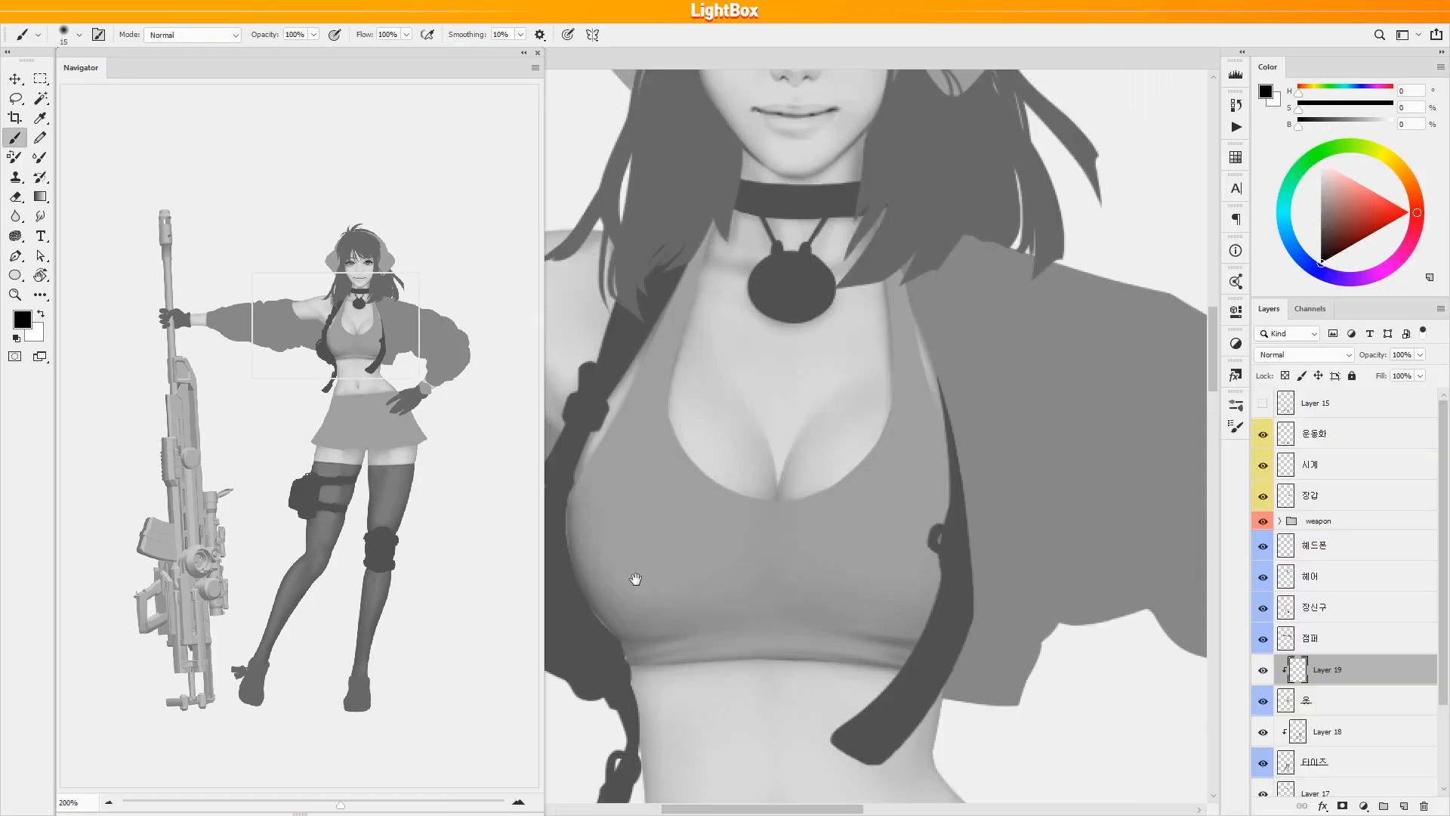
Paint the crop top's neckline and strap edges in black on Layer 19, reducing the brush for the finer lines.
{"action": "mouse_move", "coordinate": [649, 595]}
{"action": "left_mouse_down"}
{"action": "mouse_move", "coordinate": [638, 701]}
{"action": "mouse_move", "coordinate": [665, 700]}
{"action": "left_mouse_up"}
{"action": "left_click_drag", "start_coordinate": [973, 392], "coordinate": [1028, 565]}
{"action": "left_click_drag", "start_coordinate": [757, 417], "coordinate": [732, 472]}
{"action": "left_click_drag", "start_coordinate": [744, 491], "coordinate": [684, 497]}
{"action": "key", "text": "bracketleft"}
{"action": "key", "text": "bracketleft"}
{"action": "key", "text": "bracketleft"}
{"action": "key", "text": "bracketleft"}
{"action": "key", "text": "bracketleft"}
{"action": "key", "text": "bracketleft"}
{"action": "key", "text": "bracketleft"}
{"action": "mouse_move", "coordinate": [911, 403]}
{"action": "left_mouse_down"}
{"action": "mouse_move", "coordinate": [890, 585]}
{"action": "mouse_move", "coordinate": [819, 585]}
{"action": "mouse_move", "coordinate": [908, 298]}
{"action": "mouse_move", "coordinate": [954, 332]}
{"action": "left_mouse_up"}
Enlarge the brush and lay a broad soft shadow over the crop top.
{"action": "scroll", "coordinate": [759, 476], "scroll_direction": "down", "scroll_amount": 2}
{"action": "key", "text": "bracketright"}
{"action": "key", "text": "bracketright"}
{"action": "key", "text": "bracketright"}
{"action": "key", "text": "bracketright"}
{"action": "key", "text": "bracketright"}
{"action": "key", "text": "bracketright"}
{"action": "key", "text": "bracketright"}
{"action": "key", "text": "bracketright"}
{"action": "key", "text": "bracketright"}
{"action": "key", "text": "bracketright"}
{"action": "key", "text": "bracketright"}
{"action": "key", "text": "bracketright"}
{"action": "key", "text": "bracketright"}
{"action": "key", "text": "bracketright"}
{"action": "key", "text": "bracketright"}
{"action": "key", "text": "bracketright"}
{"action": "mouse_move", "coordinate": [741, 491]}
{"action": "left_mouse_down"}
{"action": "mouse_move", "coordinate": [713, 501]}
{"action": "mouse_move", "coordinate": [710, 472]}
{"action": "left_mouse_up"}
Set the brush to size 15 at 30% opacity and refine the shading on the crop top.
{"action": "key", "text": "bracketleft"}
{"action": "key", "text": "bracketleft"}
{"action": "key", "text": "bracketleft"}
{"action": "key", "text": "bracketleft"}
{"action": "key", "text": "bracketleft"}
{"action": "key", "text": "bracketleft"}
{"action": "key", "text": "bracketleft"}
{"action": "key", "text": "bracketleft"}
{"action": "key", "text": "bracketleft"}
{"action": "key", "text": "bracketleft"}
{"action": "key", "text": "bracketleft"}
{"action": "key", "text": "3"}
{"action": "left_click_drag", "start_coordinate": [811, 492], "coordinate": [764, 531]}
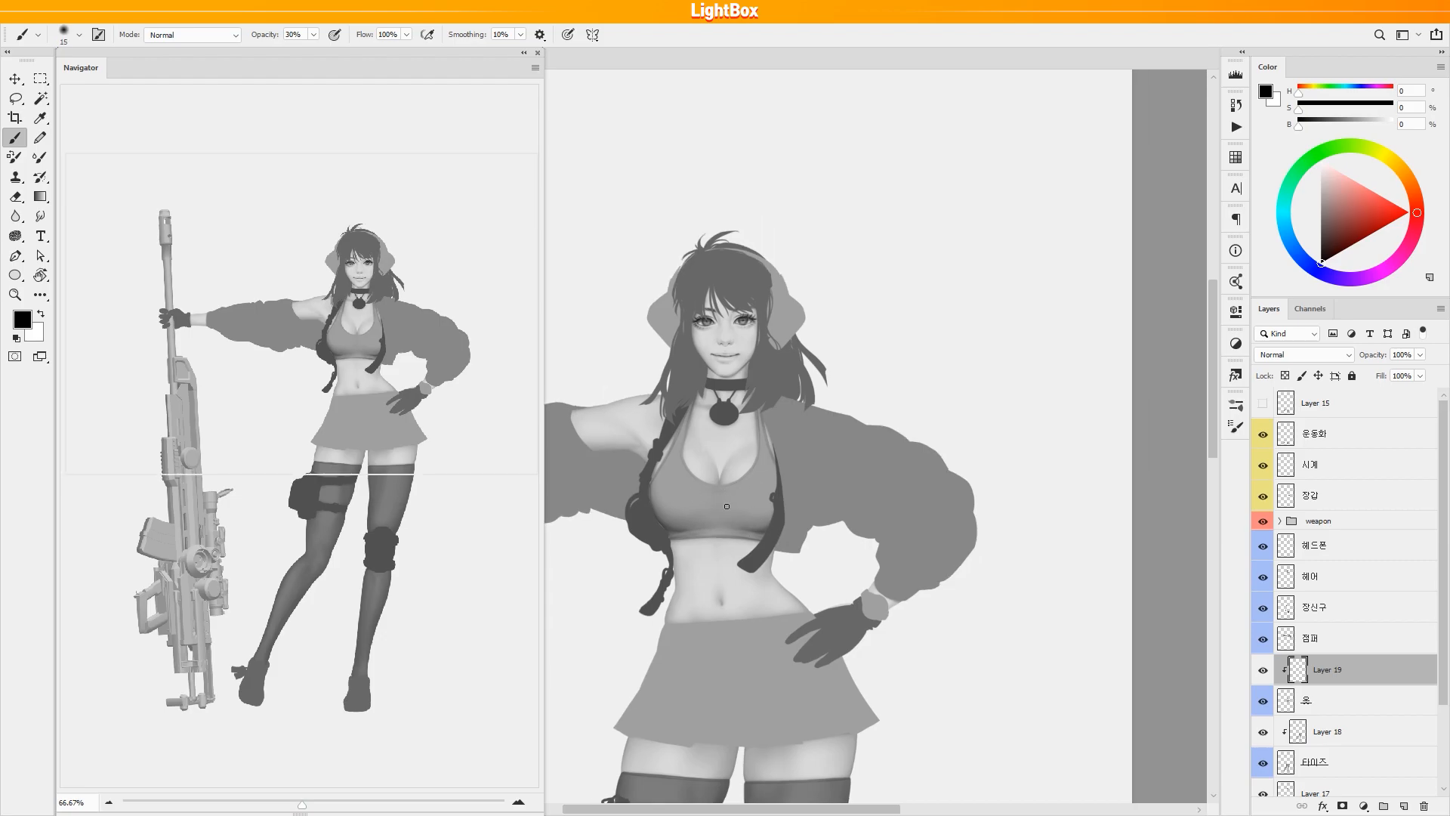
Blend the shadows along the side of the crop top at 30% opacity, varying the brush size up to 70.
{"action": "key", "text": "bracketright"}
{"action": "key", "text": "bracketright"}
{"action": "key", "text": "bracketright"}
{"action": "key", "text": "bracketright"}
{"action": "key", "text": "bracketright"}
{"action": "key", "text": "bracketright"}
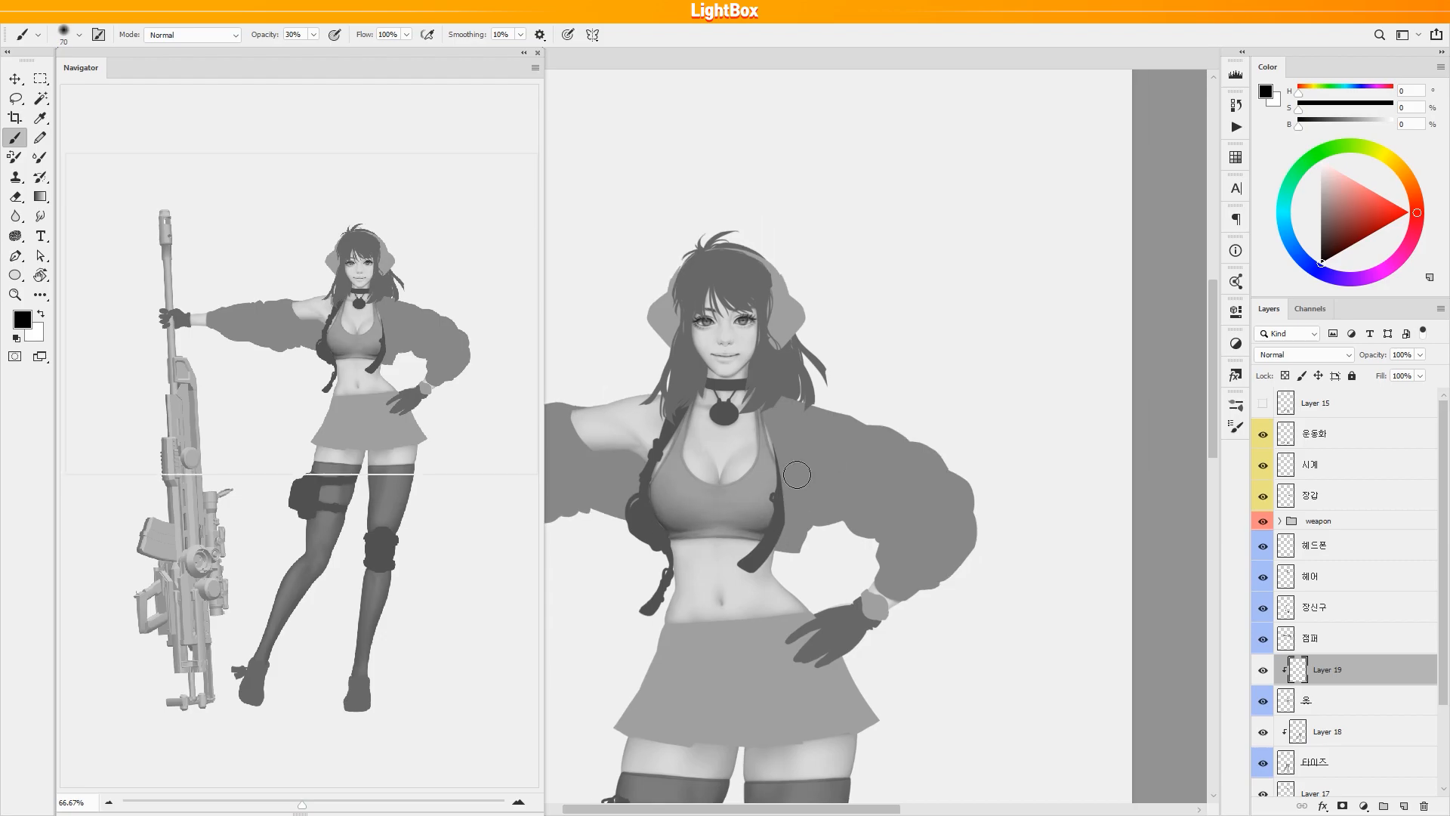
{"action": "key", "text": "bracketleft"}
{"action": "key", "text": "bracketleft"}
{"action": "key", "text": "bracketleft"}
{"action": "key", "text": "bracketleft"}
{"action": "key", "text": "bracketleft"}
{"action": "left_click_drag", "start_coordinate": [763, 442], "coordinate": [851, 415]}
Brush the pleat folds down the skirt from the waistband to the hem on Layer 19.
{"action": "left_click", "coordinate": [856, 504], "text": "alt"}
{"action": "mouse_move", "coordinate": [857, 504]}
{"action": "left_mouse_down"}
{"action": "mouse_move", "coordinate": [872, 301]}
{"action": "mouse_move", "coordinate": [848, 231]}
{"action": "left_mouse_up"}
{"action": "key", "text": "bracketleft"}
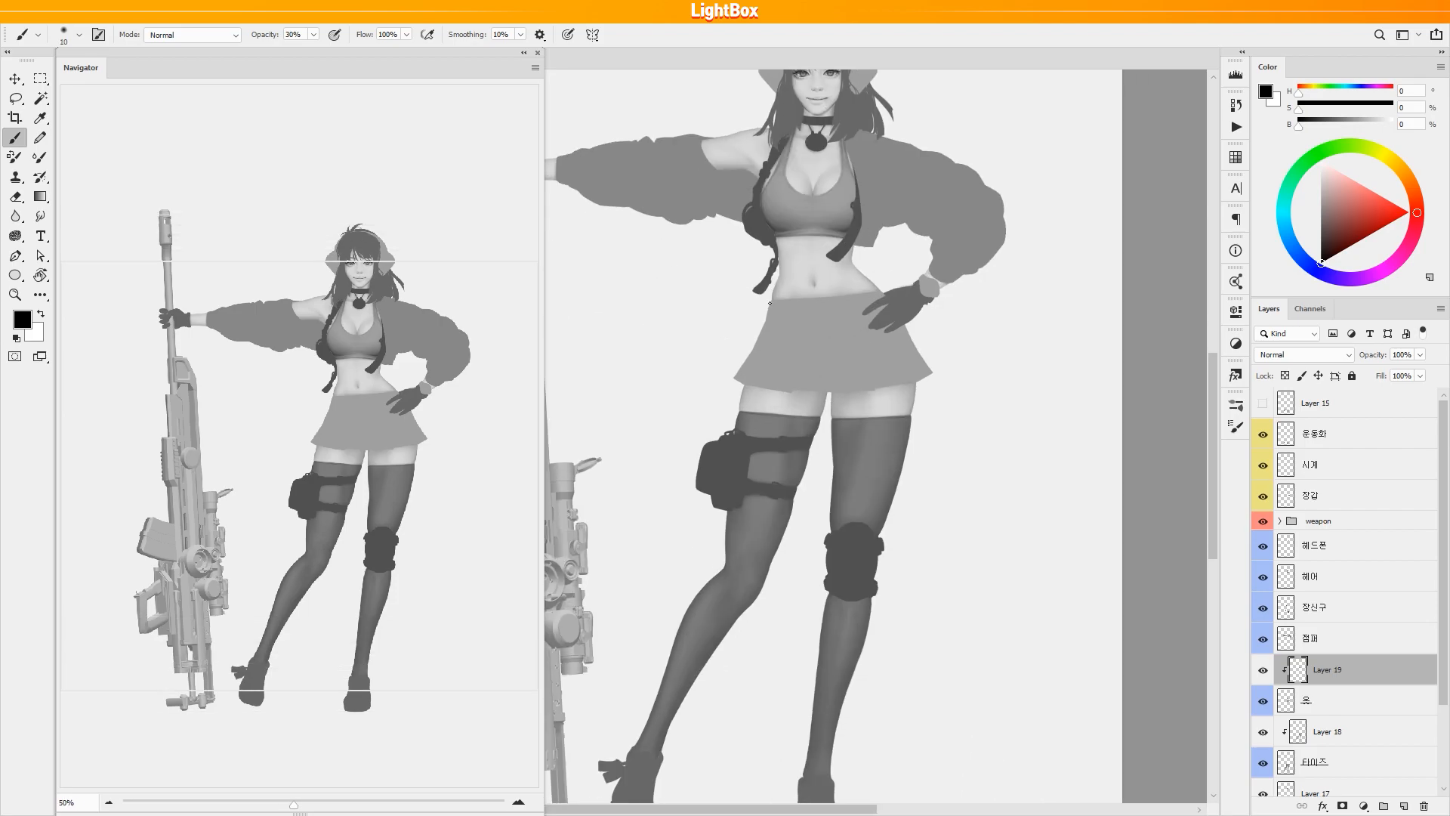
{"action": "left_click", "coordinate": [919, 375]}
{"action": "left_click", "coordinate": [918, 376], "text": "alt"}
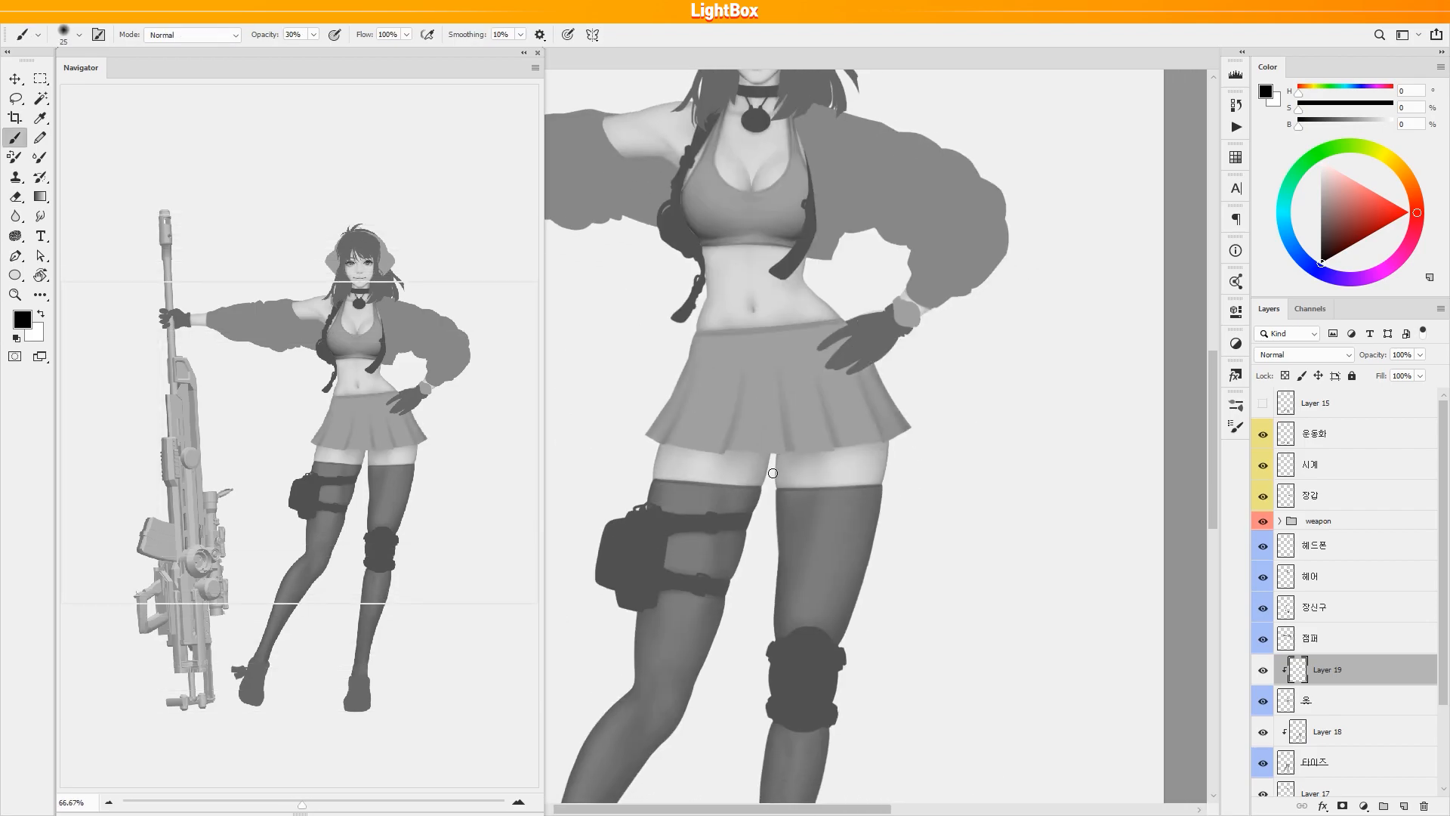
Deepen the skirt's pleats and hem with soft shadows at 30% opacity, using brush sizes from 40 to 90.
{"action": "scroll", "coordinate": [799, 399], "scroll_direction": "down", "scroll_amount": 2}
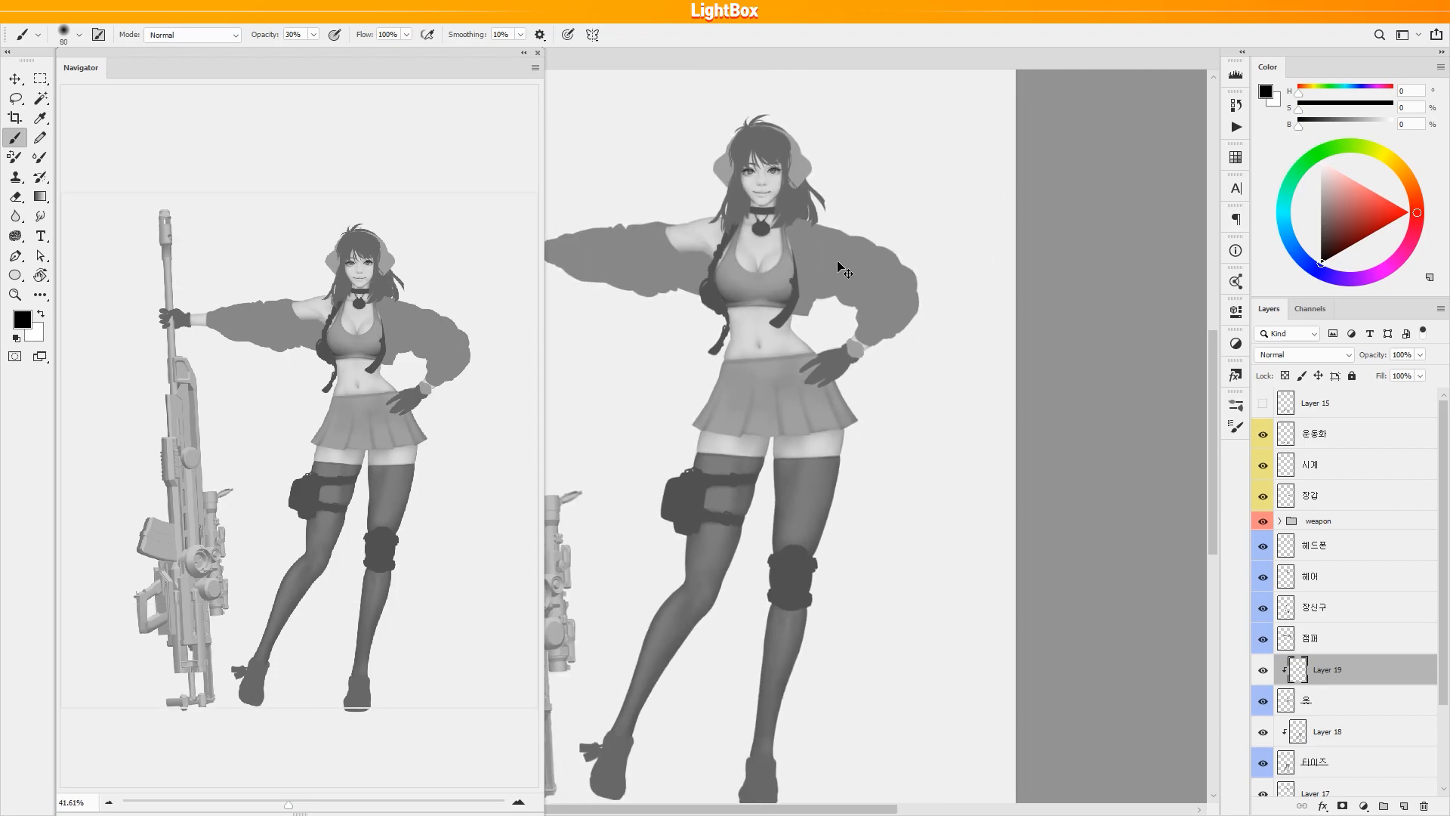
{"action": "scroll", "coordinate": [809, 359], "scroll_direction": "up", "scroll_amount": 4}
{"action": "scroll", "coordinate": [854, 325], "scroll_direction": "down", "scroll_amount": 2}
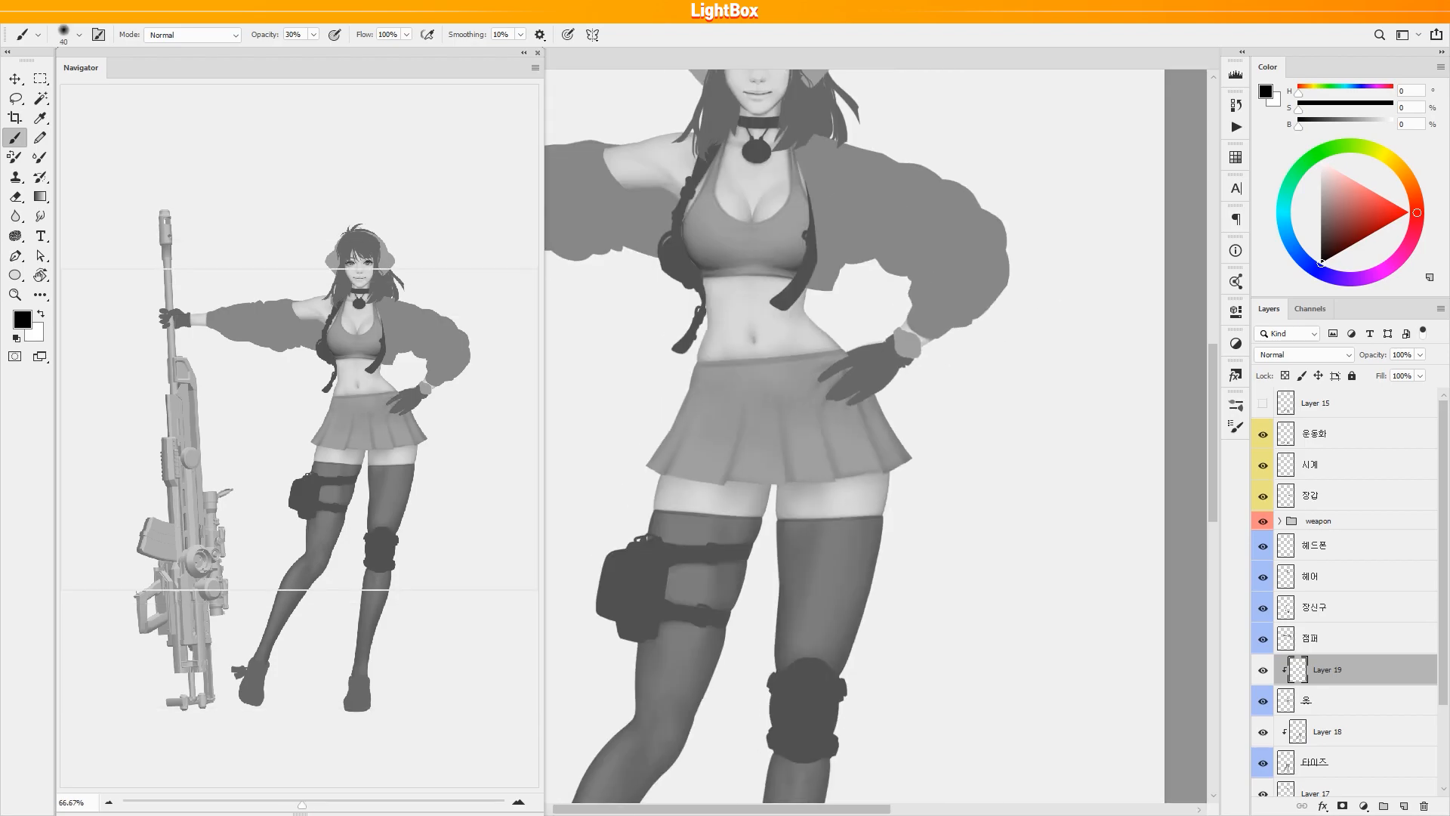
{"action": "scroll", "coordinate": [788, 370], "scroll_direction": "down", "scroll_amount": 2}
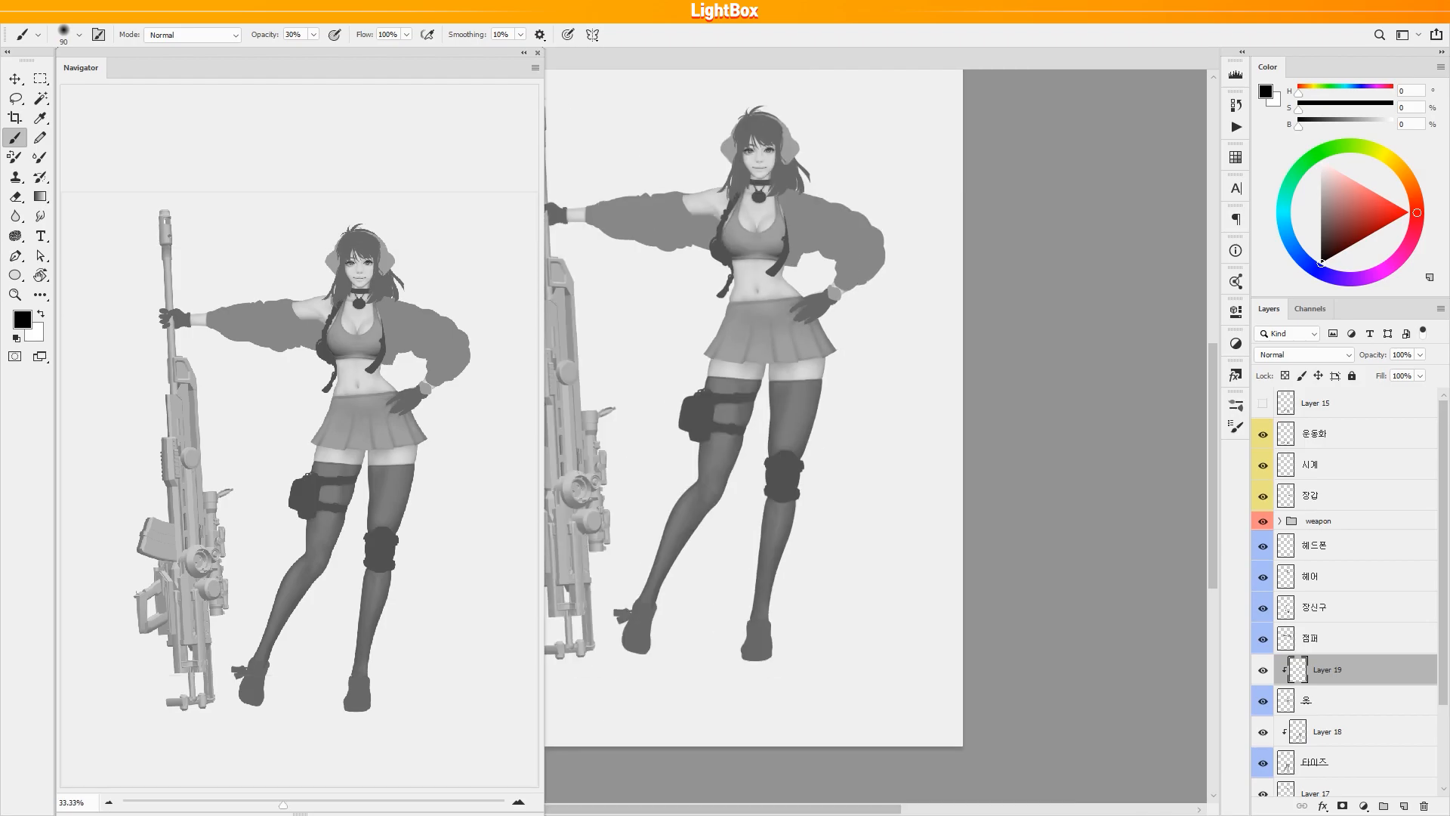
Add a new layer directly above the 점퍼 layer and clip it to the jacket.
{"action": "key", "text": "m"}
{"action": "key", "text": "ctrl+shift+alt+n"}
{"action": "key", "text": "ctrl+bracketright"}
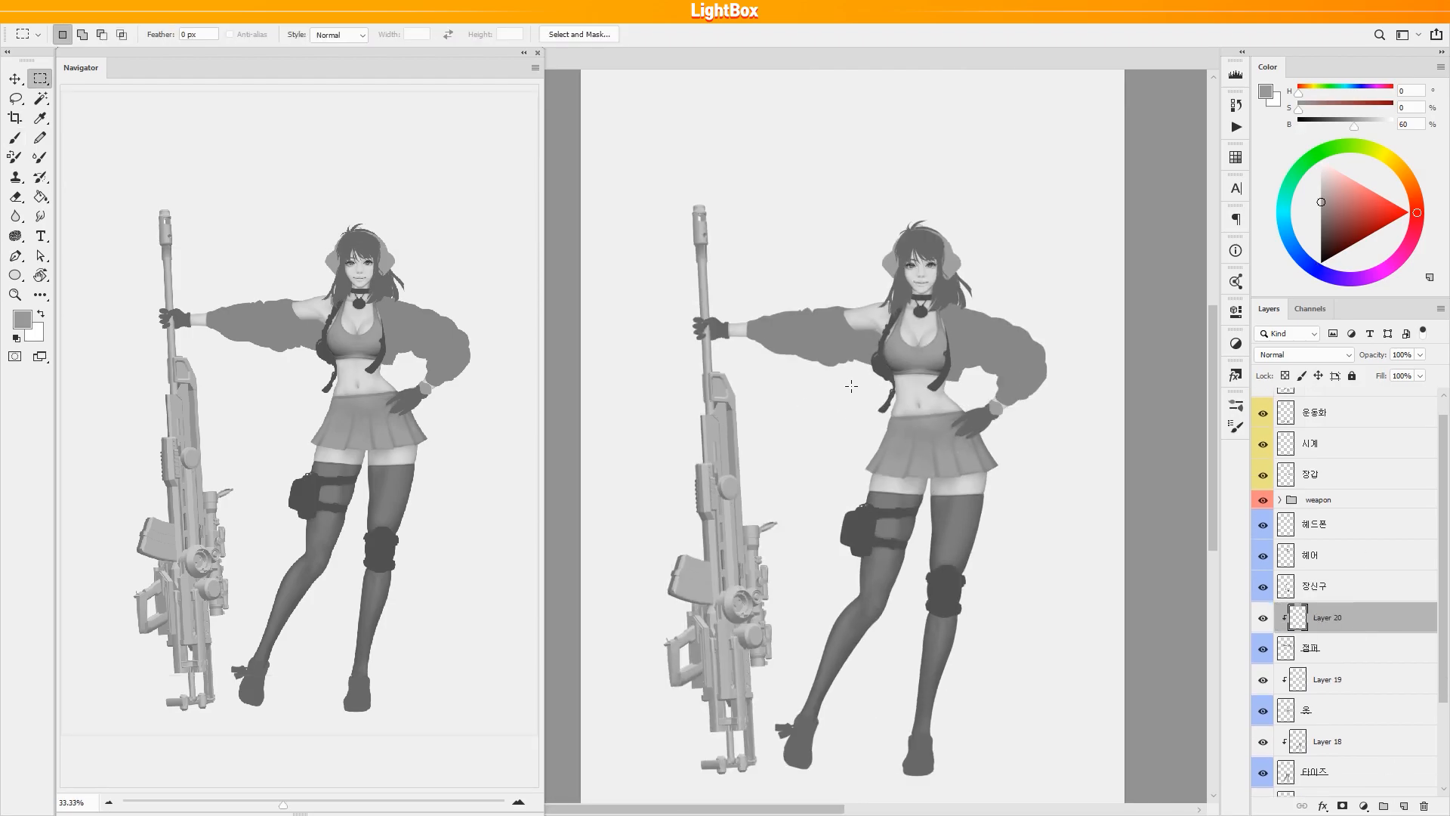
Draw the seam along the jacket's front opening and hem in 31% grey with a size 4 brush at 100% opacity.
{"action": "key", "text": "b"}
{"action": "scroll", "coordinate": [800, 407], "scroll_direction": "up", "scroll_amount": 3}
{"action": "key", "text": "0"}
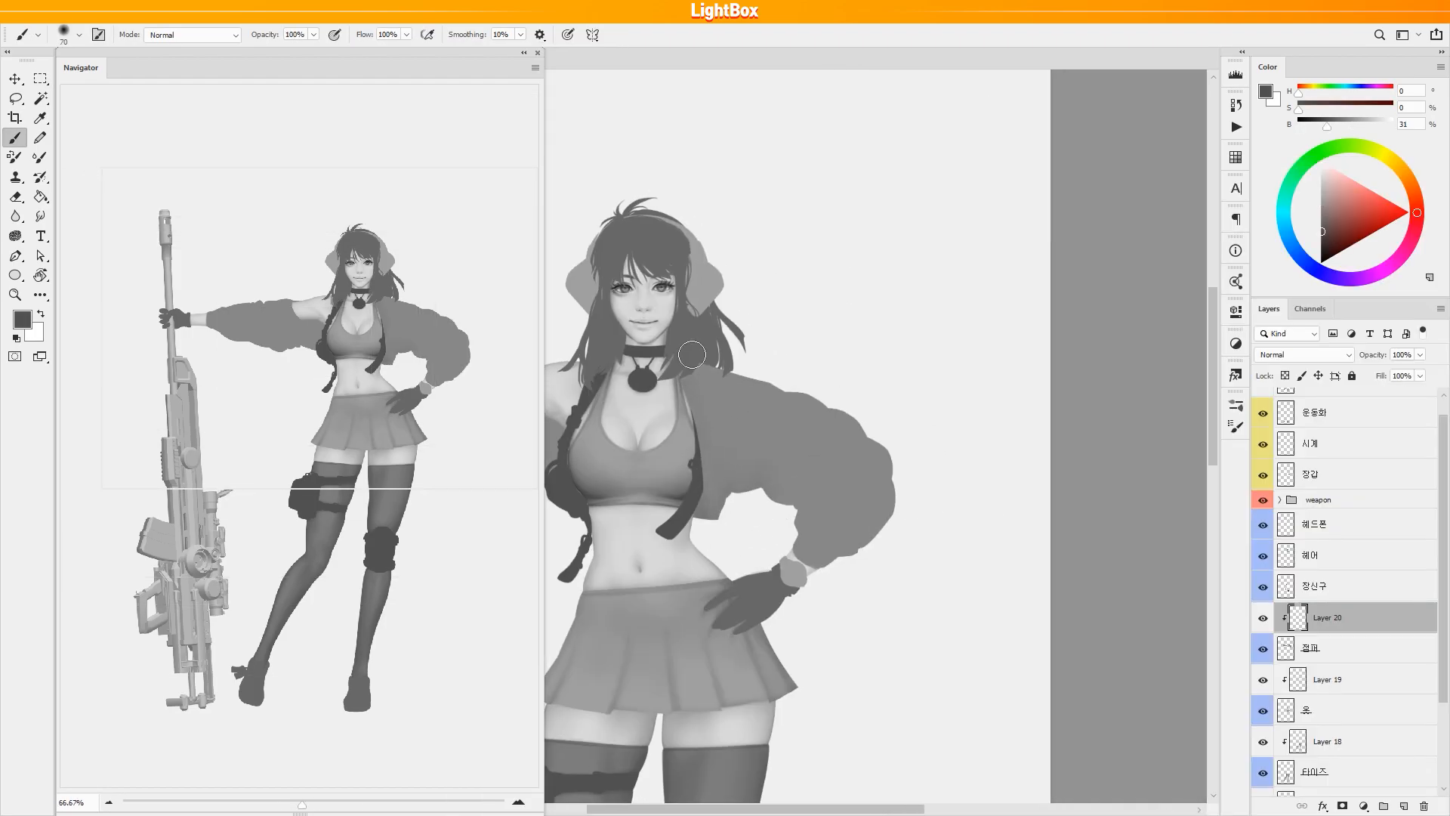
{"action": "scroll", "coordinate": [762, 535], "scroll_direction": "up", "scroll_amount": 2}
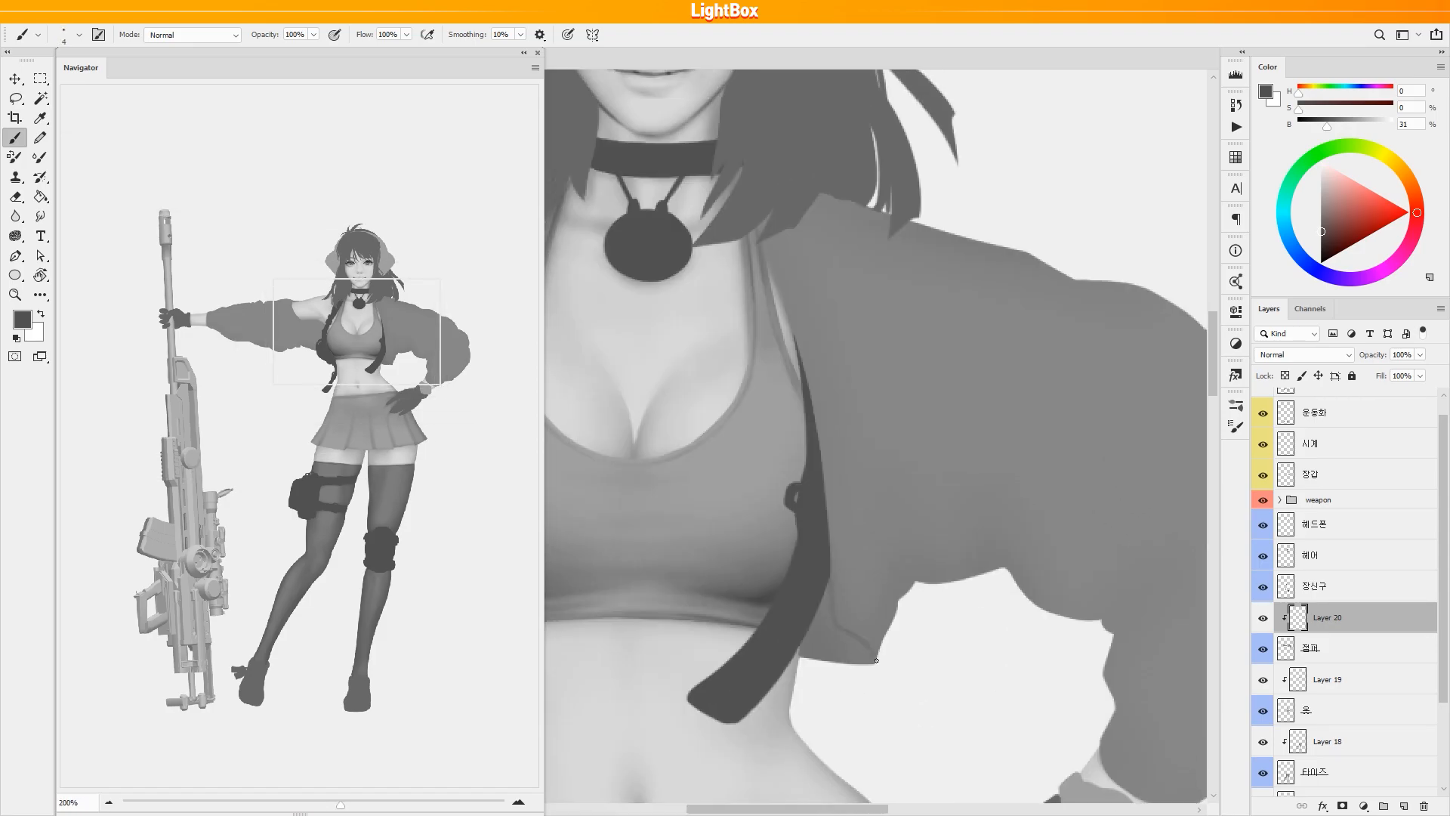
Outline the seamed panel on the outstretched sleeve with a thin dark grey brush on Layer 20.
{"action": "scroll", "coordinate": [850, 633], "scroll_direction": "down", "scroll_amount": 2}
{"action": "scroll", "coordinate": [636, 595], "scroll_direction": "up", "scroll_amount": 2}
{"action": "scroll", "coordinate": [637, 594], "scroll_direction": "left", "scroll_amount": 2}
{"action": "key", "text": "bracketright"}
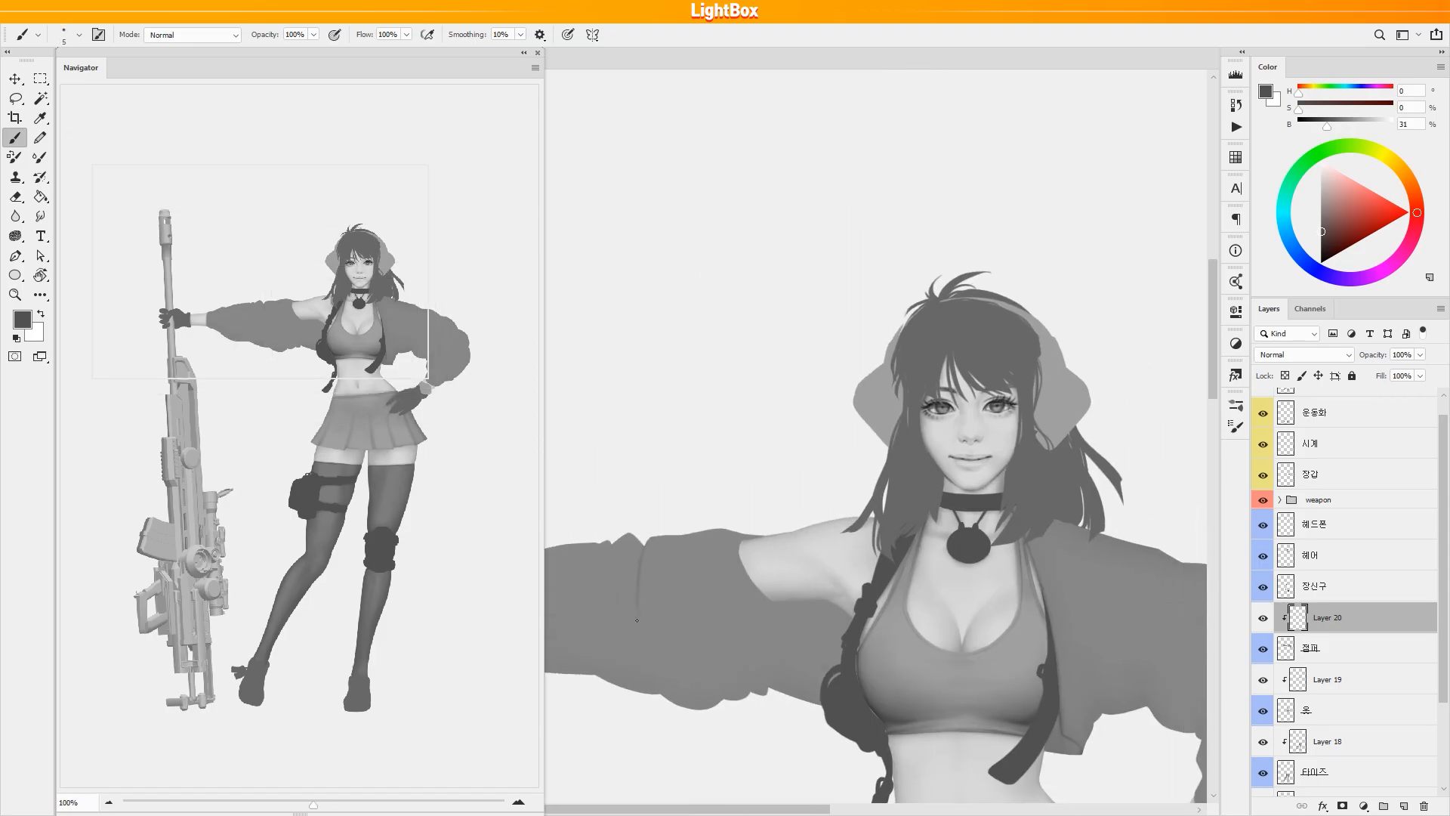
{"action": "scroll", "coordinate": [637, 594], "scroll_direction": "right", "scroll_amount": 1}
{"action": "key", "text": "bracketright"}
{"action": "key", "text": "bracketright"}
{"action": "key", "text": "bracketright"}
{"action": "key", "text": "bracketright"}
{"action": "key", "text": "bracketright"}
{"action": "key", "text": "bracketright"}
{"action": "scroll", "coordinate": [876, 528], "scroll_direction": "left", "scroll_amount": 1}
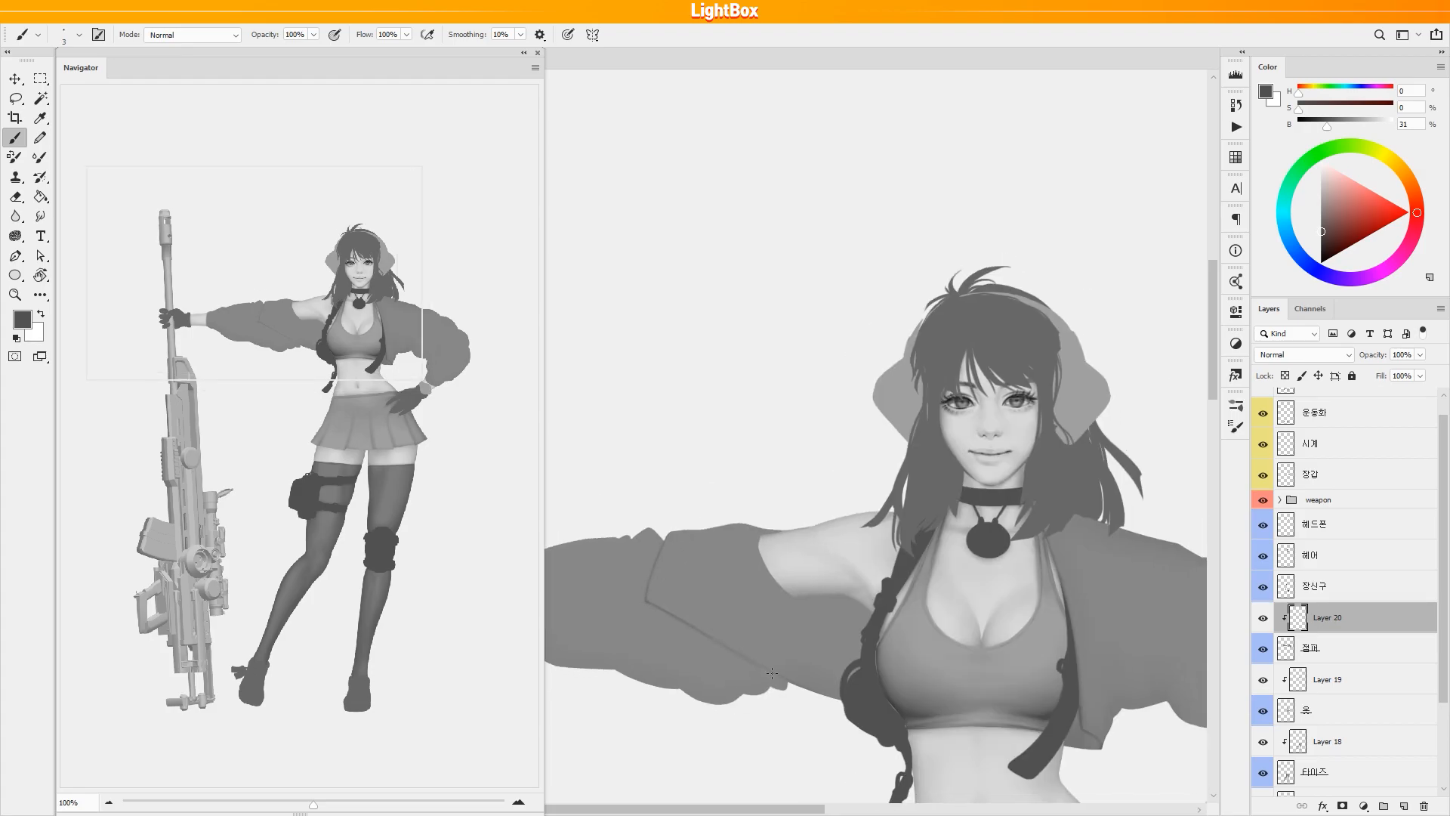
Lower the brush opacity to 30% and shade small folds along the panel on the outstretched sleeve, enlarging the brush to 20.
{"action": "scroll", "coordinate": [949, 673], "scroll_direction": "down", "scroll_amount": 1}
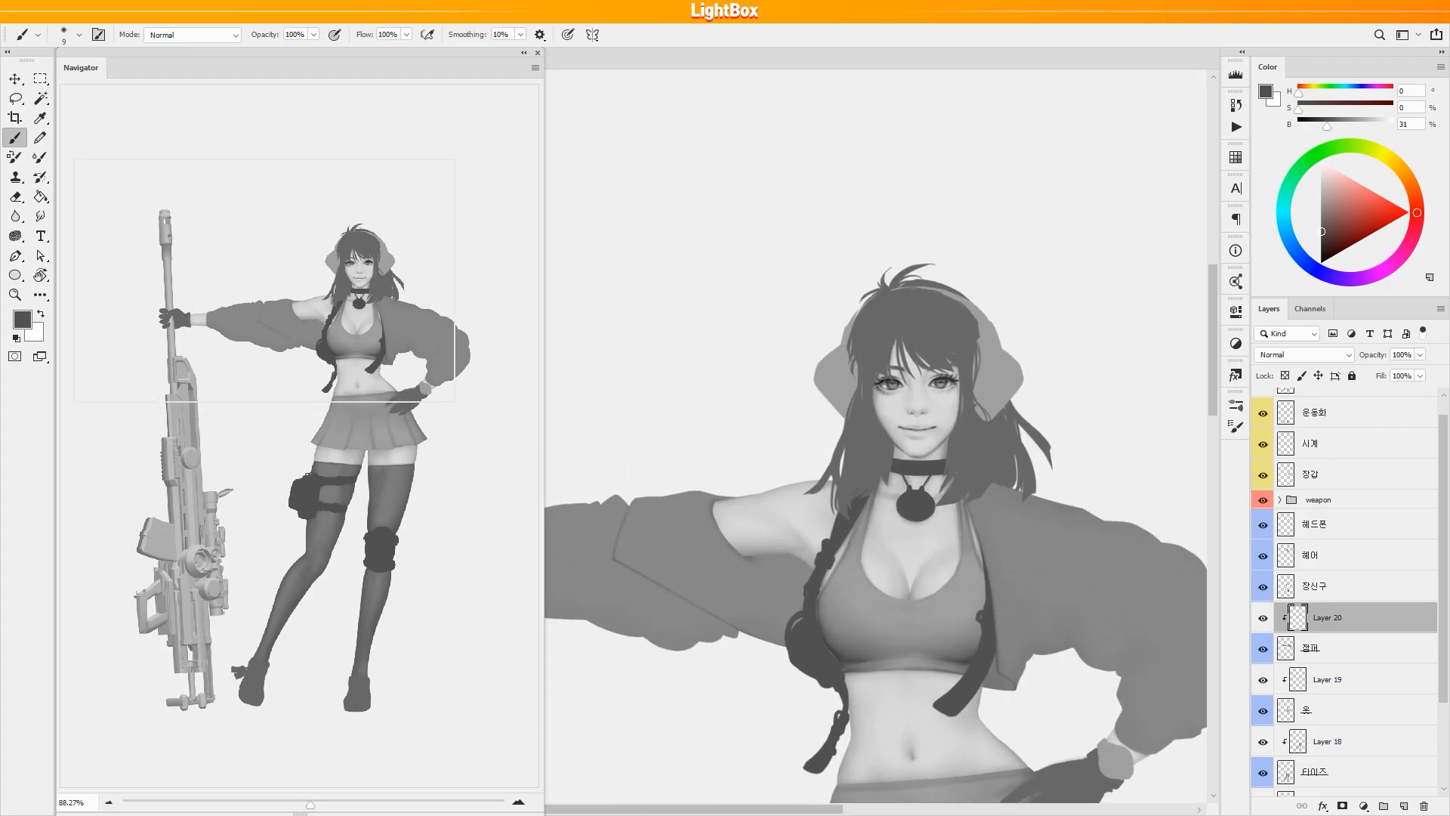
{"action": "scroll", "coordinate": [621, 553], "scroll_direction": "right", "scroll_amount": 1}
{"action": "key", "text": "bracketleft"}
{"action": "key", "text": "bracketleft"}
{"action": "key", "text": "3"}
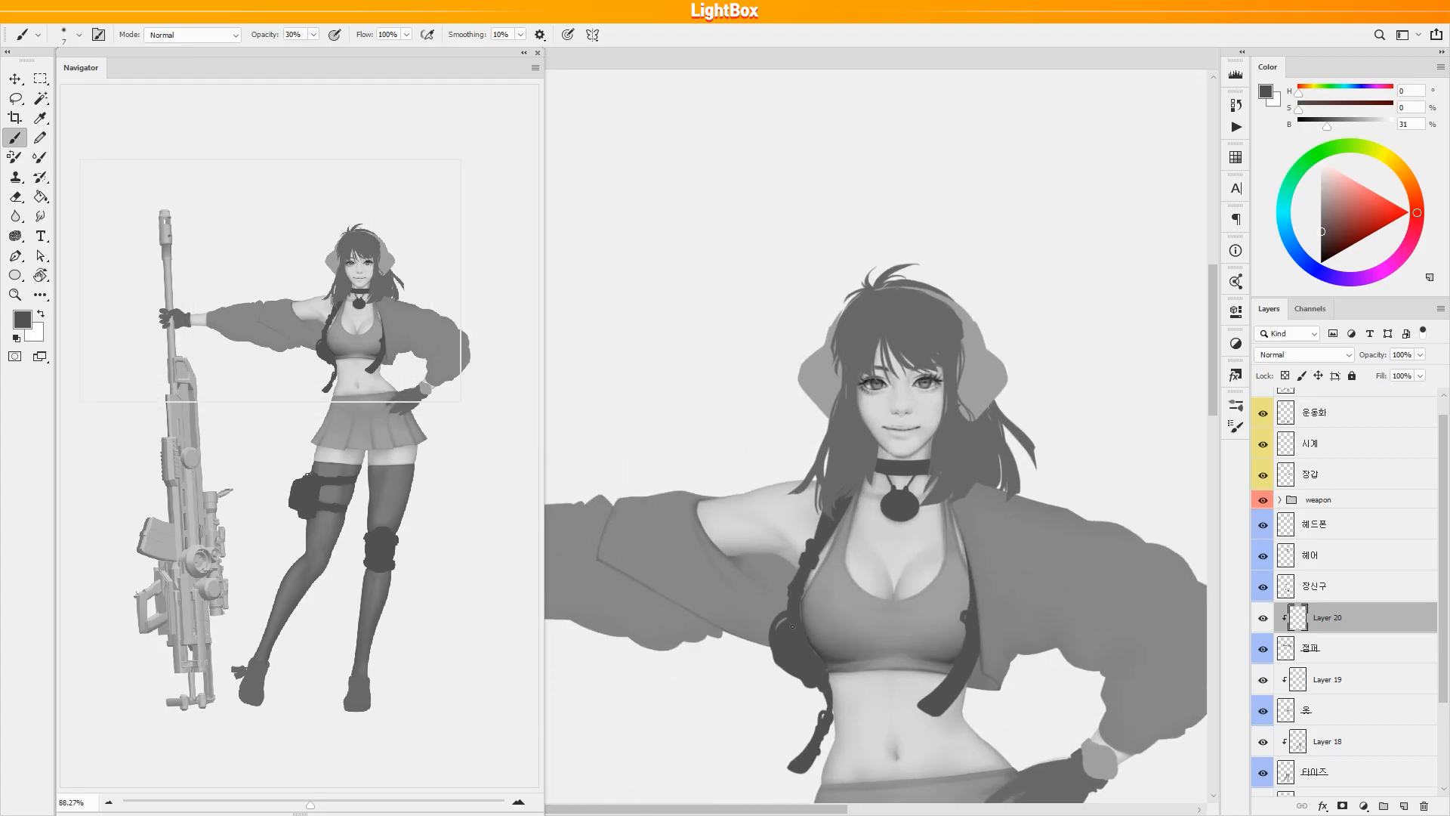
{"action": "key", "text": "bracketright"}
{"action": "key", "text": "bracketright"}
{"action": "key", "text": "bracketright"}
{"action": "key", "text": "bracketright"}
{"action": "key", "text": "bracketright"}
{"action": "key", "text": "bracketright"}
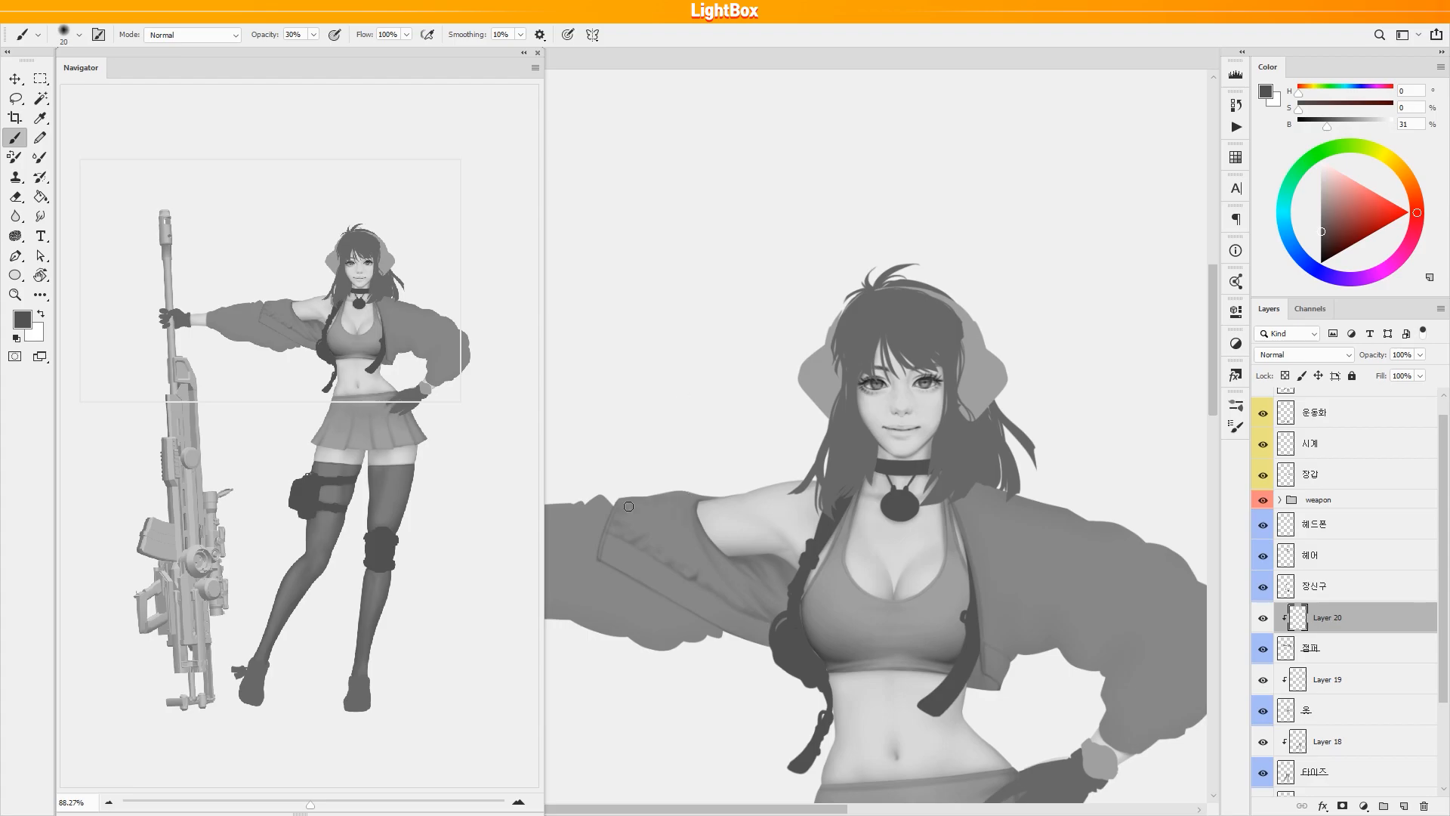
Shade the jacket's front and the bent sleeve with soft folds at 30% opacity, using a size 15 brush.
{"action": "key", "text": "bracketleft"}
{"action": "key", "text": "bracketleft"}
{"action": "key", "text": "bracketleft"}
{"action": "key", "text": "bracketleft"}
{"action": "key", "text": "bracketleft"}
{"action": "key", "text": "bracketleft"}
{"action": "key", "text": "bracketright"}
{"action": "scroll", "coordinate": [1031, 658], "scroll_direction": "down", "scroll_amount": 1}
{"action": "scroll", "coordinate": [974, 518], "scroll_direction": "right", "scroll_amount": 3}
{"action": "key", "text": "ctrl+minus"}
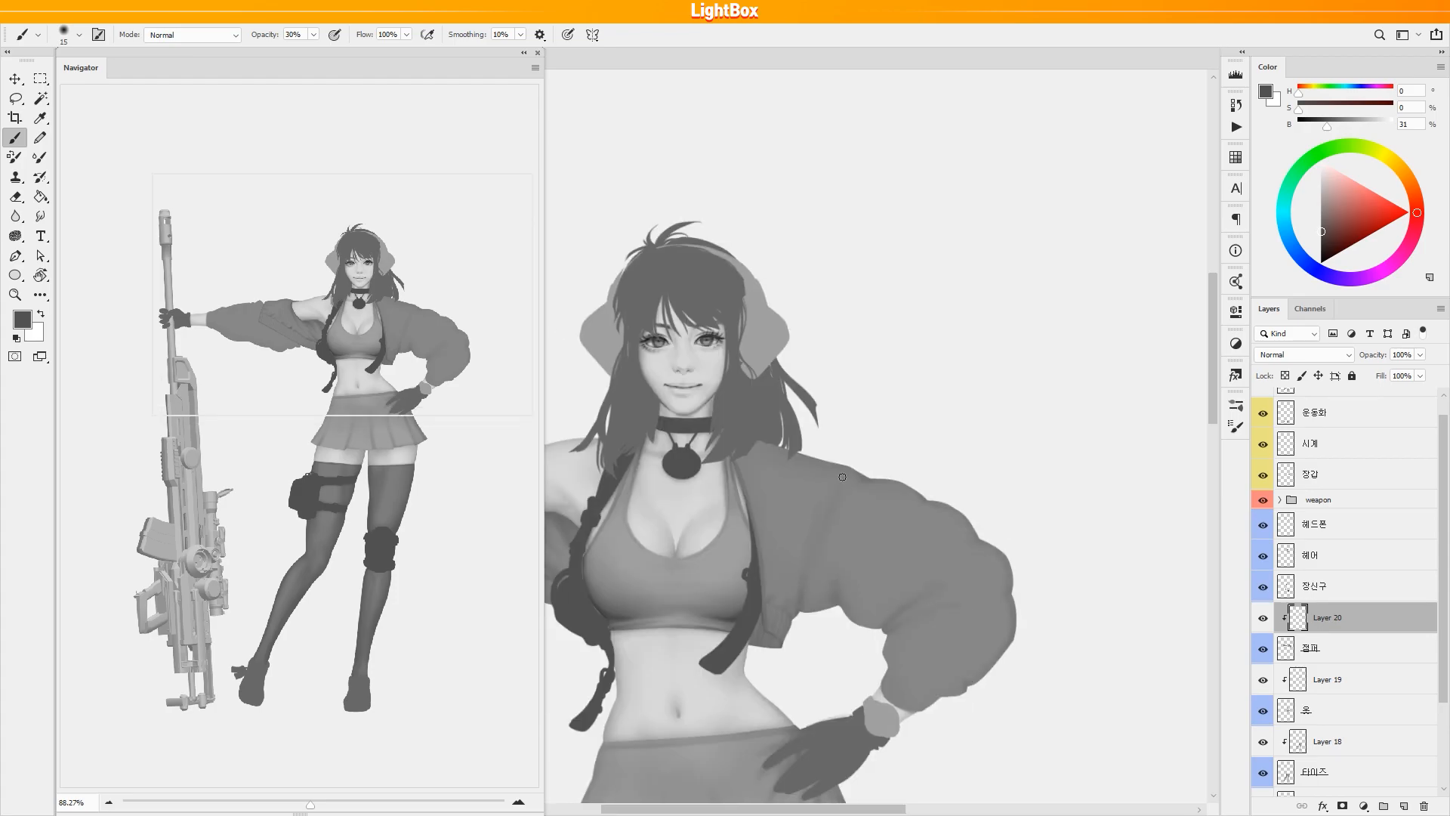
Return the brush to 100% opacity and paint stronger folds on both jacket sleeves, enlarging the brush to 30.
{"action": "key", "text": "0"}
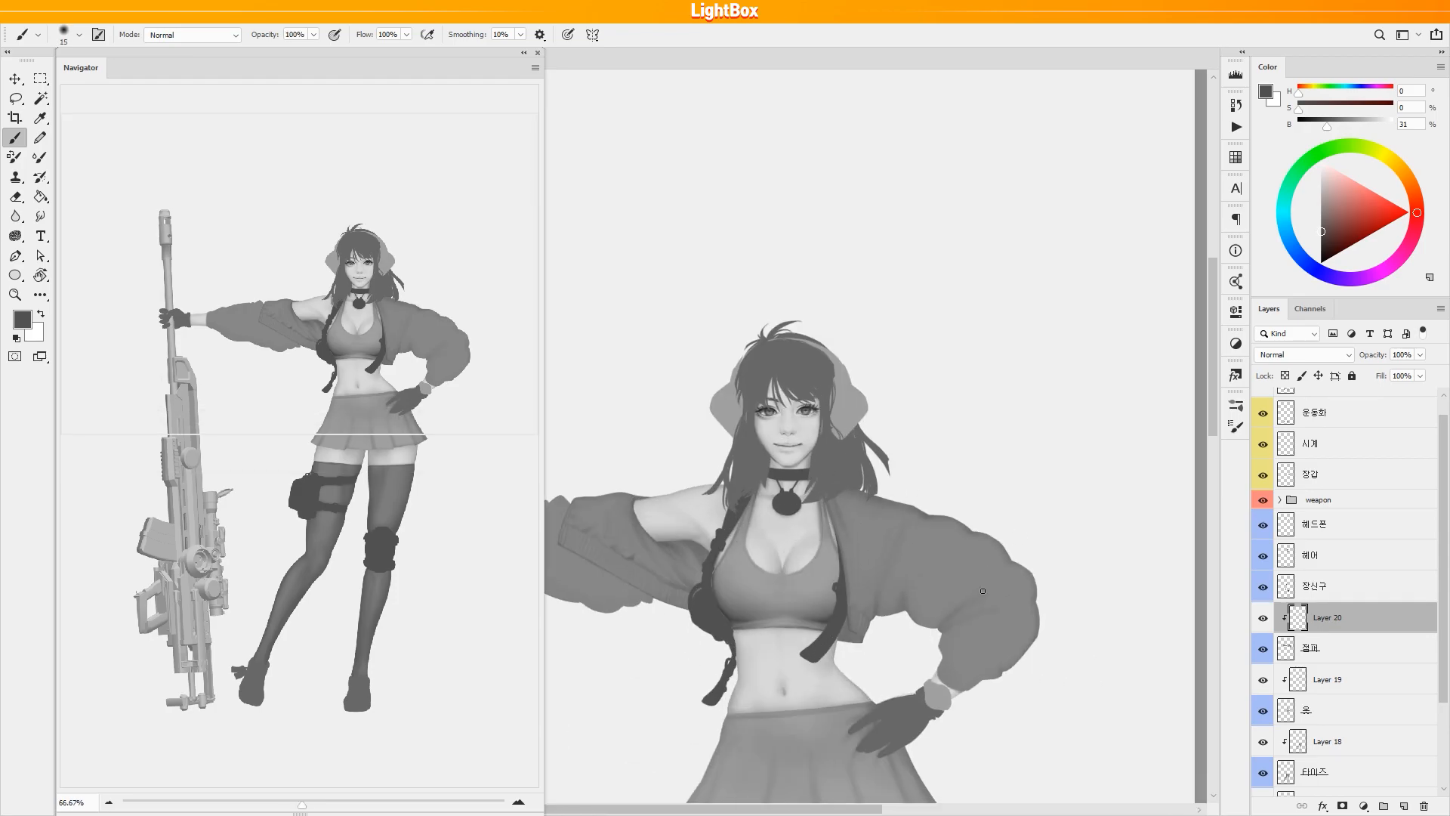
{"action": "scroll", "coordinate": [905, 610], "scroll_direction": "up", "scroll_amount": 1}
{"action": "key", "text": "bracketright"}
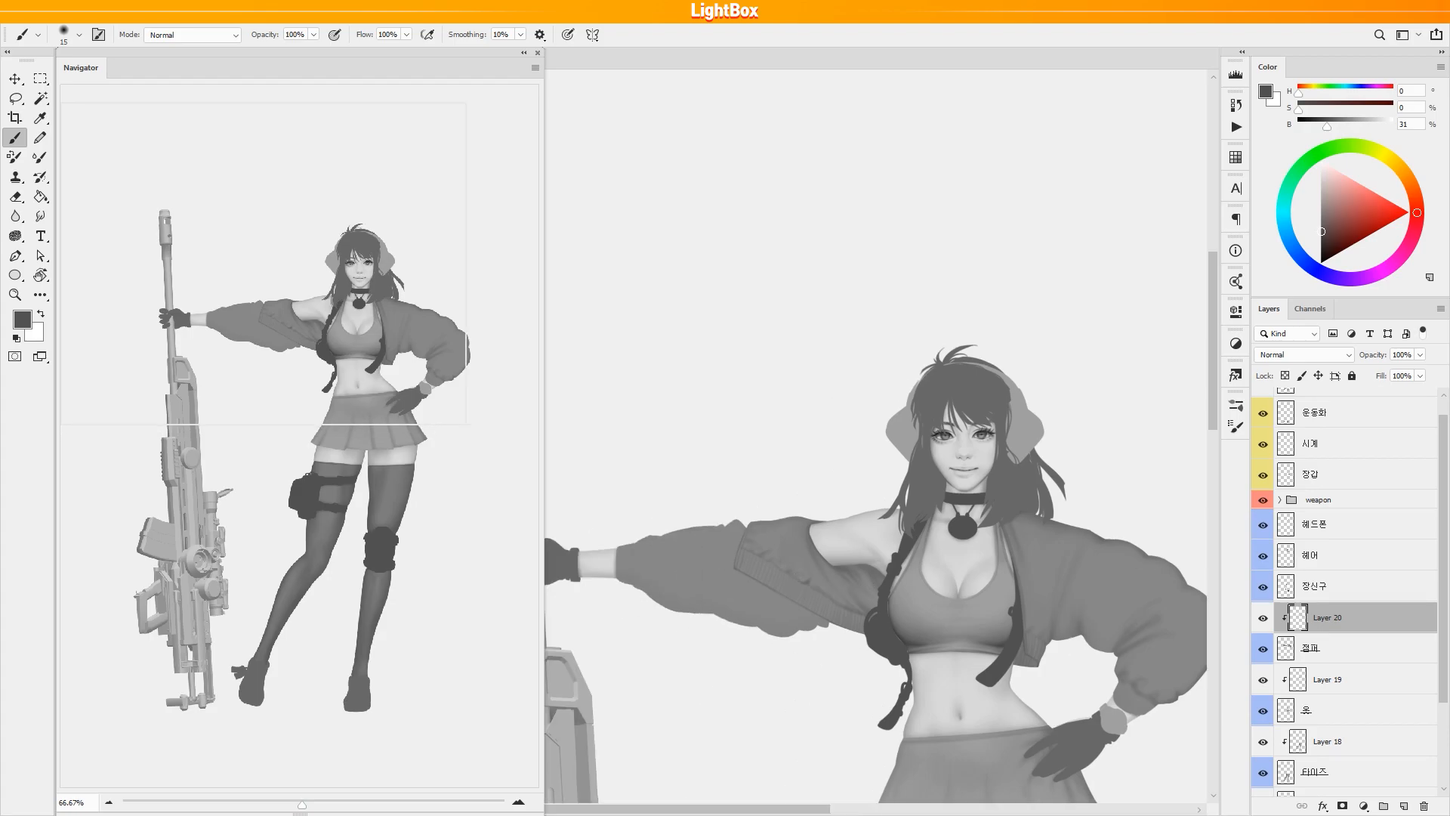
{"action": "scroll", "coordinate": [905, 609], "scroll_direction": "left", "scroll_amount": 3}
{"action": "scroll", "coordinate": [748, 619], "scroll_direction": "down", "scroll_amount": 1}
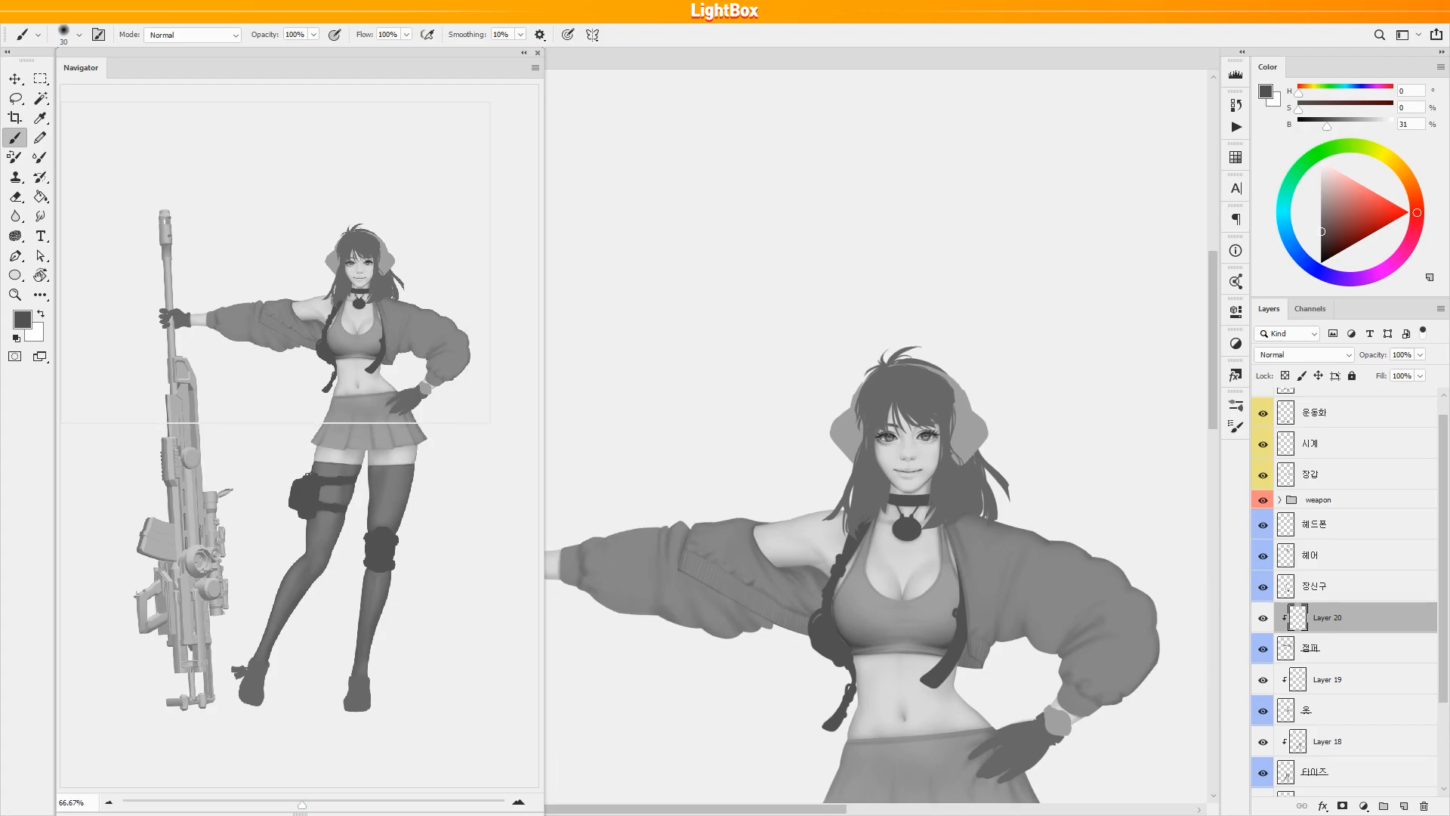
Draw crisscross crease lines over the bent sleeve with a size 8 brush.
{"action": "scroll", "coordinate": [823, 513], "scroll_direction": "right", "scroll_amount": 3}
{"action": "key", "text": "bracketleft"}
{"action": "key", "text": "bracketleft"}
{"action": "key", "text": "bracketleft"}
{"action": "key", "text": "bracketleft"}
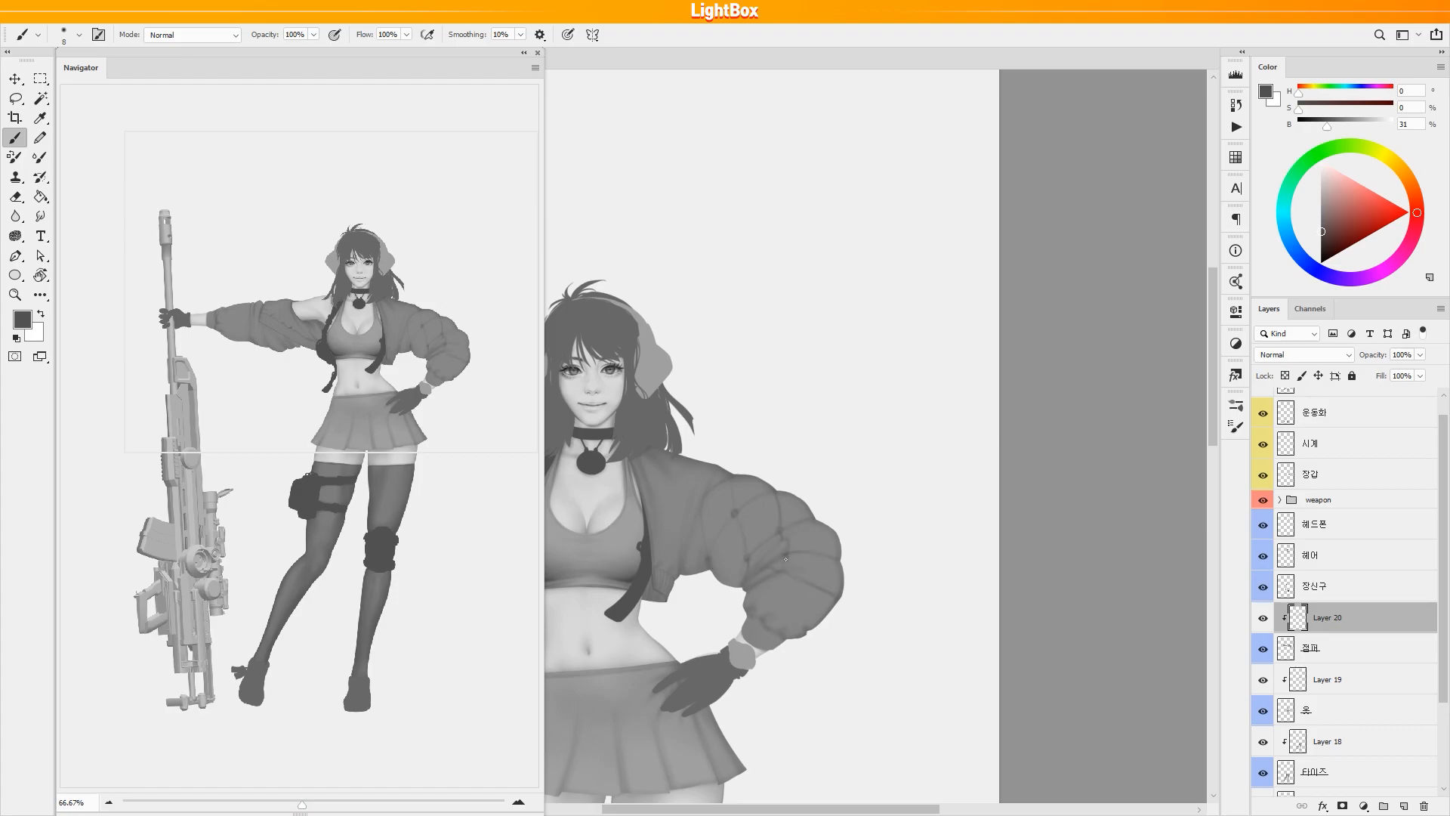
Soften and deepen the bent sleeve's creases with shadows, using a size 25 brush.
{"action": "scroll", "coordinate": [776, 572], "scroll_direction": "left", "scroll_amount": 2}
{"action": "scroll", "coordinate": [784, 556], "scroll_direction": "down", "scroll_amount": 1}
{"action": "key", "text": "bracketright"}
{"action": "key", "text": "bracketright"}
{"action": "key", "text": "bracketright"}
{"action": "key", "text": "bracketright"}
{"action": "key", "text": "bracketright"}
{"action": "key", "text": "bracketright"}
{"action": "key", "text": "bracketright"}
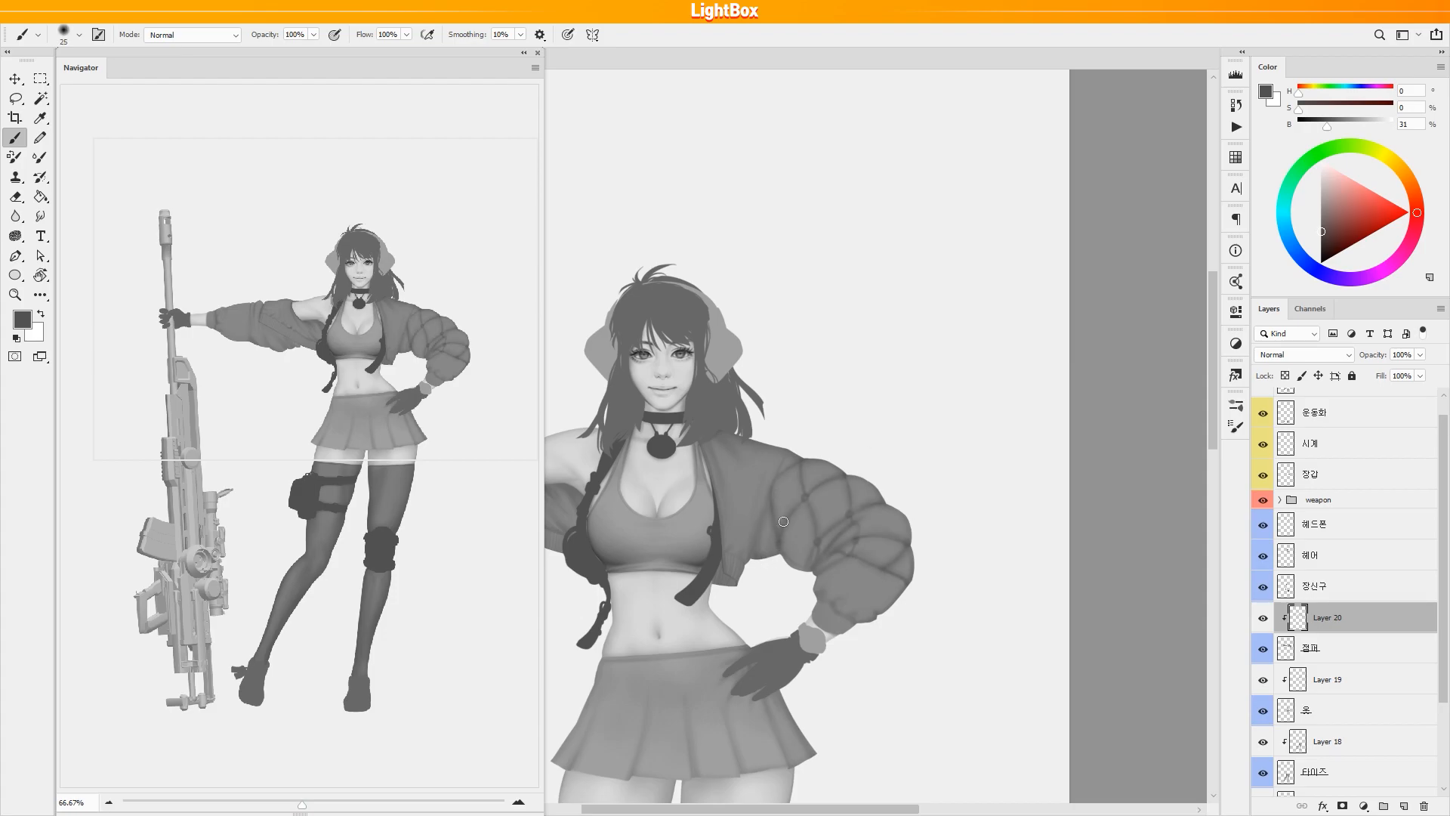
Shade the folds and underside of the outstretched sleeve, varying the brush size up to 25.
{"action": "scroll", "coordinate": [757, 556], "scroll_direction": "left", "scroll_amount": 2}
{"action": "key", "text": "bracketleft"}
{"action": "key", "text": "bracketleft"}
{"action": "key", "text": "bracketleft"}
{"action": "key", "text": "bracketleft"}
{"action": "key", "text": "bracketright"}
{"action": "key", "text": "bracketright"}
{"action": "key", "text": "bracketright"}
{"action": "scroll", "coordinate": [802, 514], "scroll_direction": "left", "scroll_amount": 3}
{"action": "key", "text": "bracketright"}
{"action": "scroll", "coordinate": [824, 613], "scroll_direction": "left", "scroll_amount": 1}
{"action": "scroll", "coordinate": [823, 614], "scroll_direction": "up", "scroll_amount": 1}
{"action": "key", "text": "bracketright"}
{"action": "key", "text": "bracketright"}
{"action": "key", "text": "bracketright"}
{"action": "key", "text": "bracketright"}
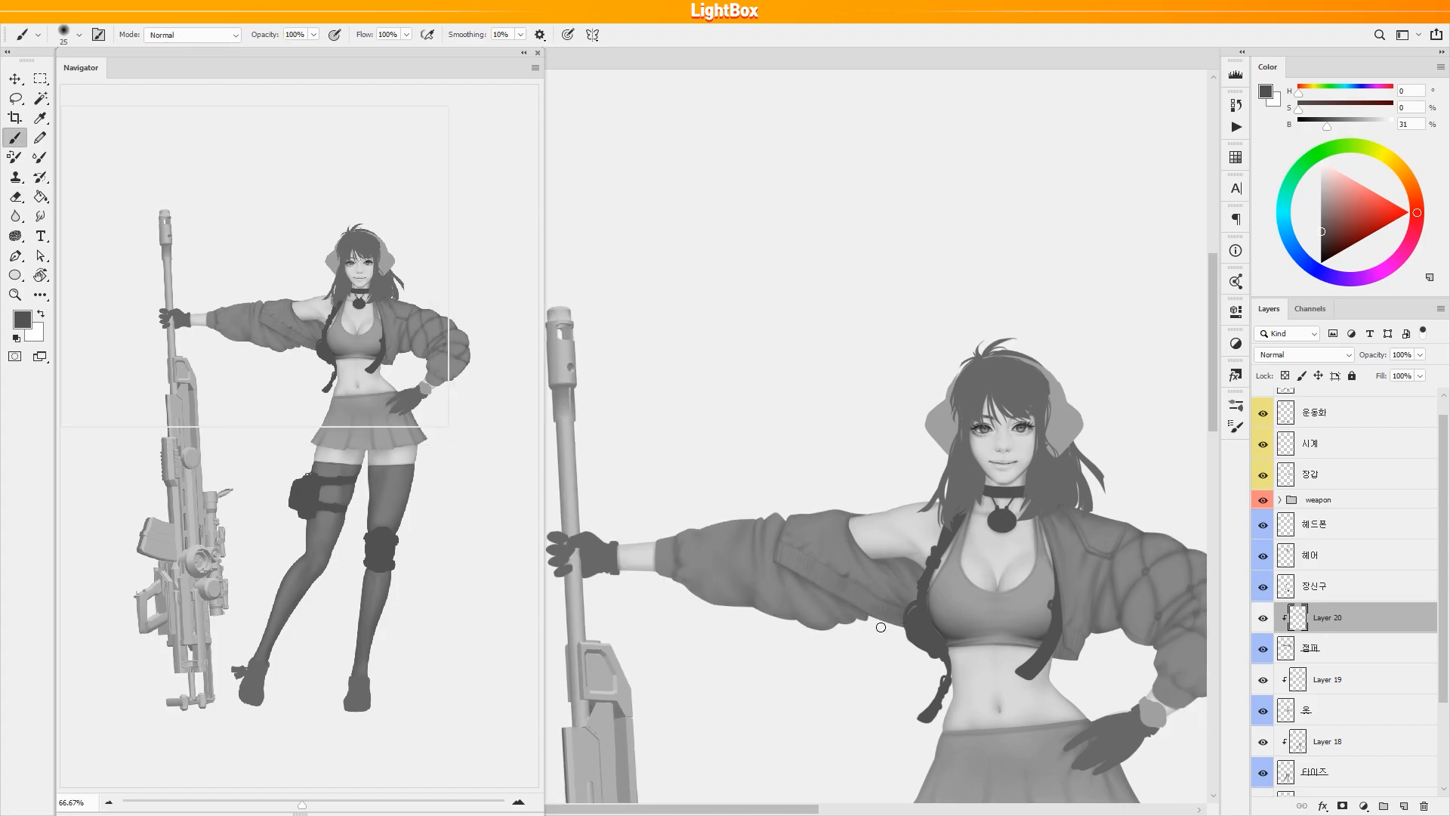
Refine the jacket's fold lines with a size 8 brush on Layer 20.
{"action": "scroll", "coordinate": [907, 604], "scroll_direction": "down", "scroll_amount": 3}
{"action": "scroll", "coordinate": [906, 604], "scroll_direction": "right", "scroll_amount": 5}
{"action": "key", "text": "bracketleft"}
{"action": "key", "text": "bracketleft"}
{"action": "key", "text": "bracketleft"}
{"action": "key", "text": "bracketleft"}
{"action": "key", "text": "bracketleft"}
{"action": "key", "text": "bracketleft"}
{"action": "key", "text": "bracketleft"}
{"action": "scroll", "coordinate": [1004, 601], "scroll_direction": "left", "scroll_amount": 4}
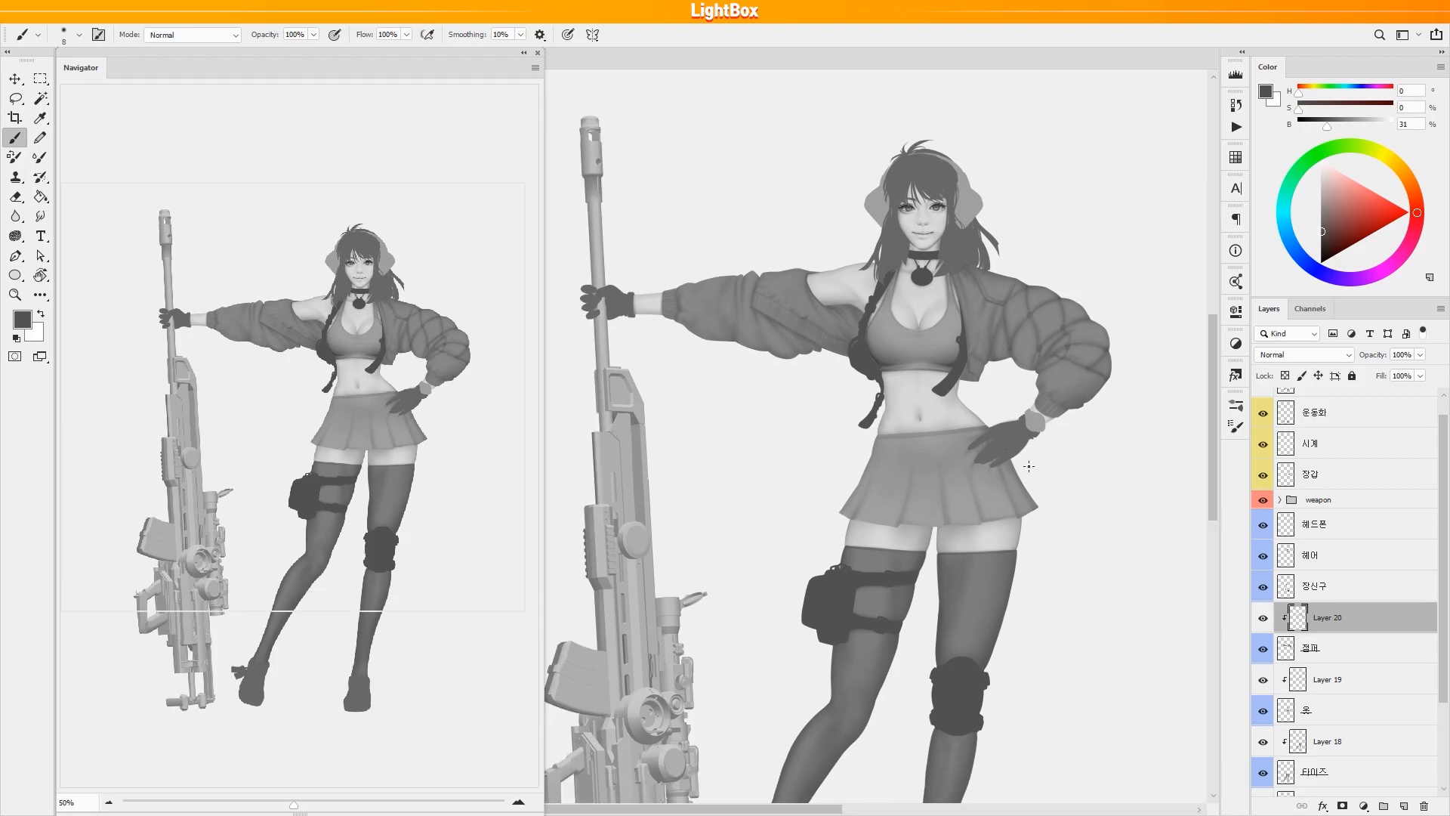
Add a new layer clipped to the 장신구 accessories layer, reselect 장신구 and reduce the brush to size 3 for the straps.
{"action": "scroll", "coordinate": [807, 285], "scroll_direction": "down", "scroll_amount": 5}
{"action": "key", "text": "ctrl+shift+alt+n"}
{"action": "scroll", "coordinate": [807, 286], "scroll_direction": "up", "scroll_amount": 4}
{"action": "scroll", "coordinate": [807, 285], "scroll_direction": "up", "scroll_amount": 3}
{"action": "key", "text": "bracketleft"}
{"action": "key", "text": "bracketleft"}
{"action": "key", "text": "bracketleft"}
{"action": "key", "text": "bracketleft"}
{"action": "key", "text": "bracketleft"}
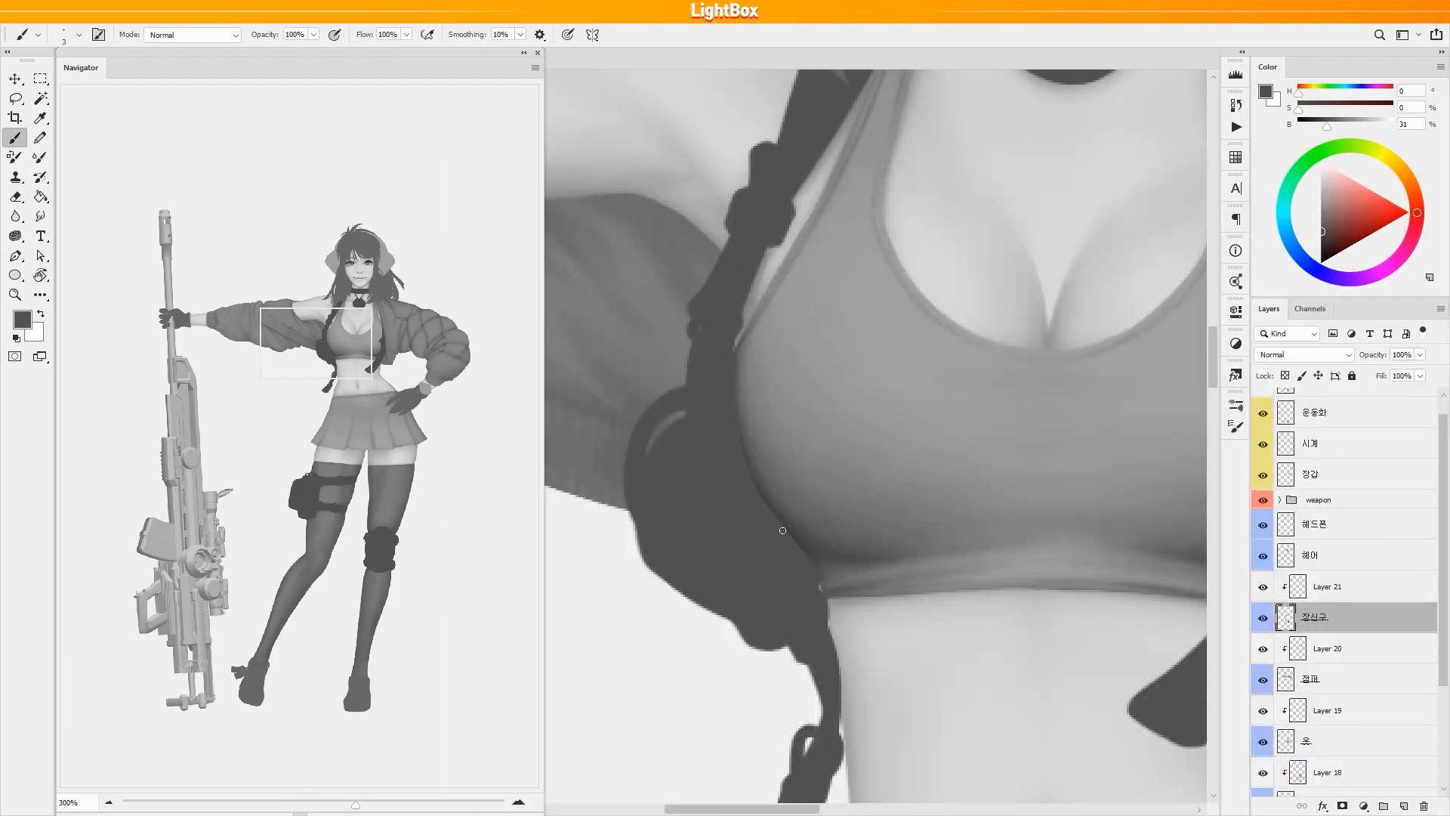
On Layer 21, draw the shoulder harness strap's edges and buckle in black at 70% brush opacity with a size 3 brush.
{"action": "scroll", "coordinate": [776, 523], "scroll_direction": "down", "scroll_amount": 3}
{"action": "key", "text": "alt+bracketright"}
{"action": "scroll", "coordinate": [702, 382], "scroll_direction": "up", "scroll_amount": 2}
{"action": "key", "text": "d"}
{"action": "key", "text": "7"}
{"action": "key", "text": "bracketleft"}
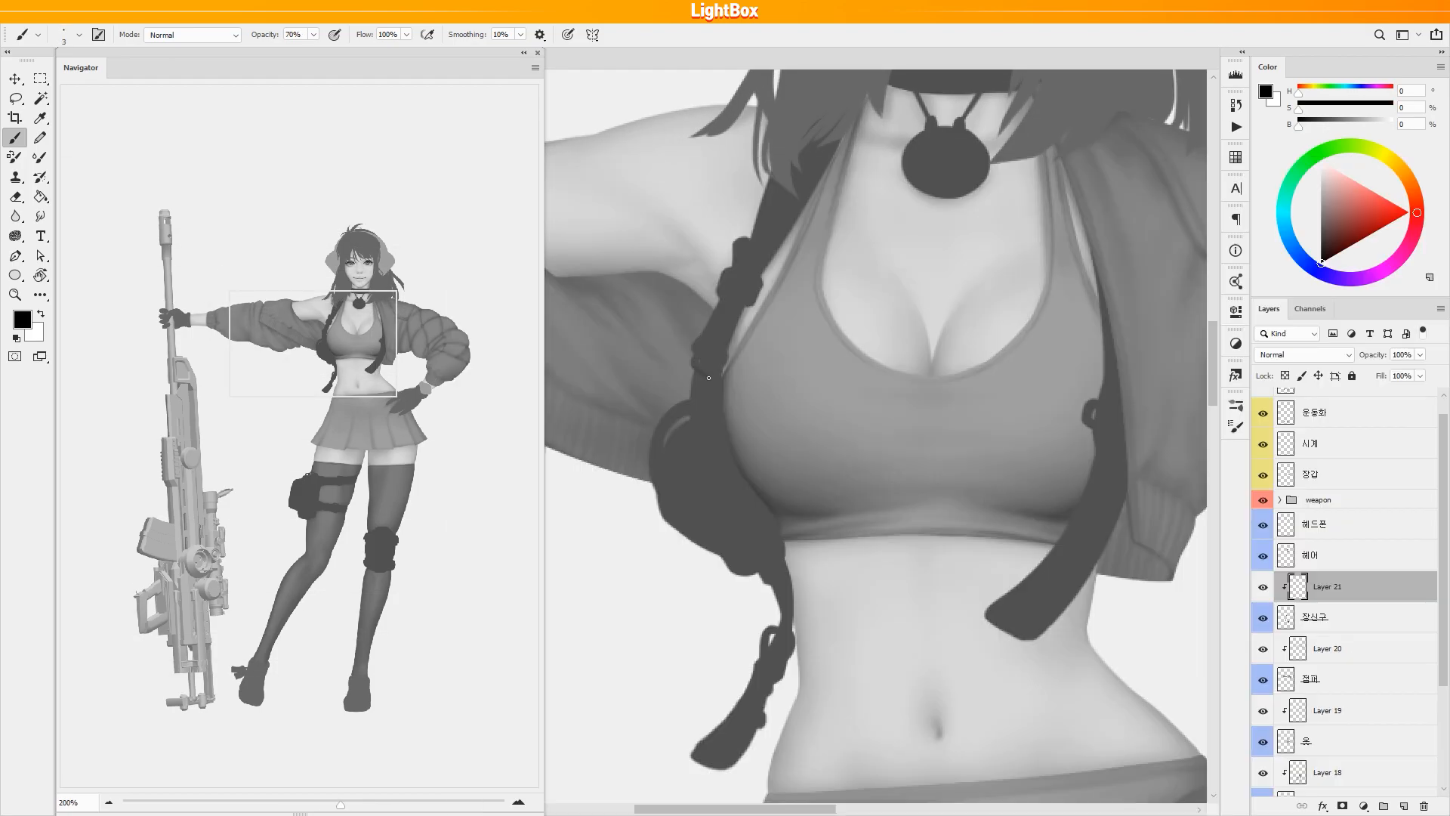
{"action": "scroll", "coordinate": [720, 352], "scroll_direction": "up", "scroll_amount": 1}
{"action": "scroll", "coordinate": [687, 312], "scroll_direction": "right", "scroll_amount": 1}
{"action": "left_click_drag", "start_coordinate": [697, 324], "coordinate": [672, 478]}
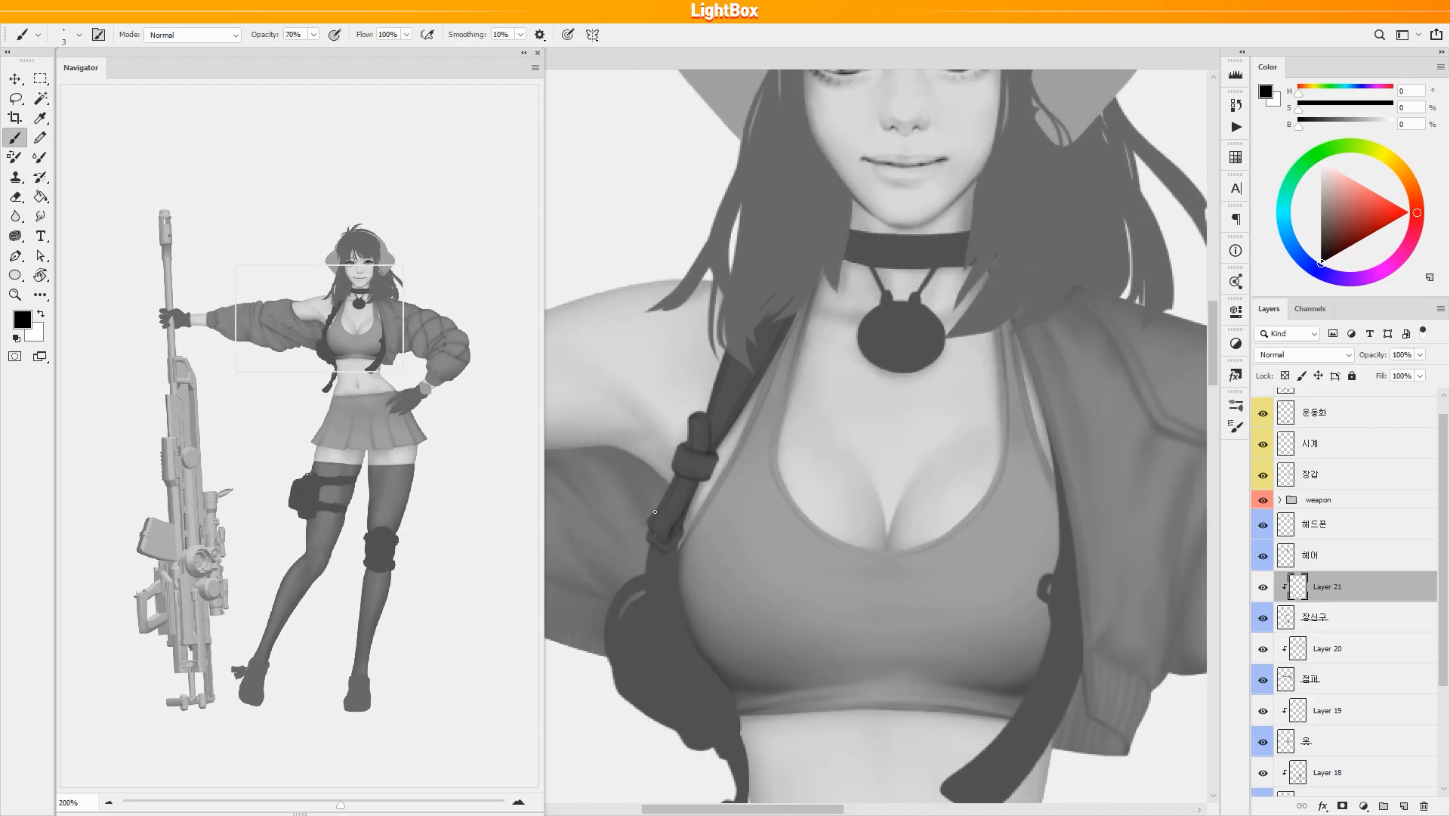
Outline the side pouch and the buckled strap hanging below it with thin dark lines.
{"action": "scroll", "coordinate": [673, 478], "scroll_direction": "down", "scroll_amount": 3}
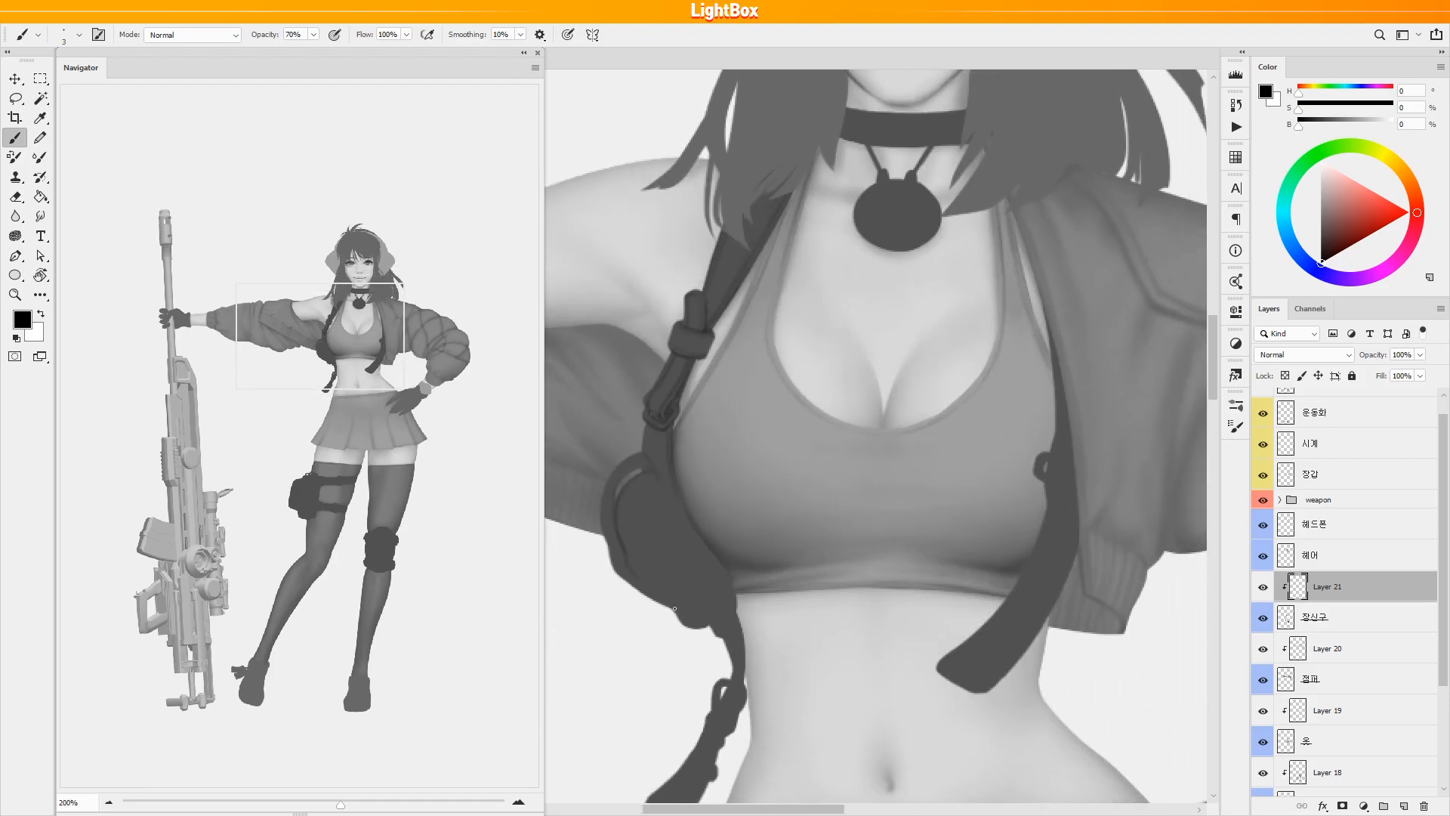
{"action": "scroll", "coordinate": [744, 664], "scroll_direction": "down", "scroll_amount": 3}
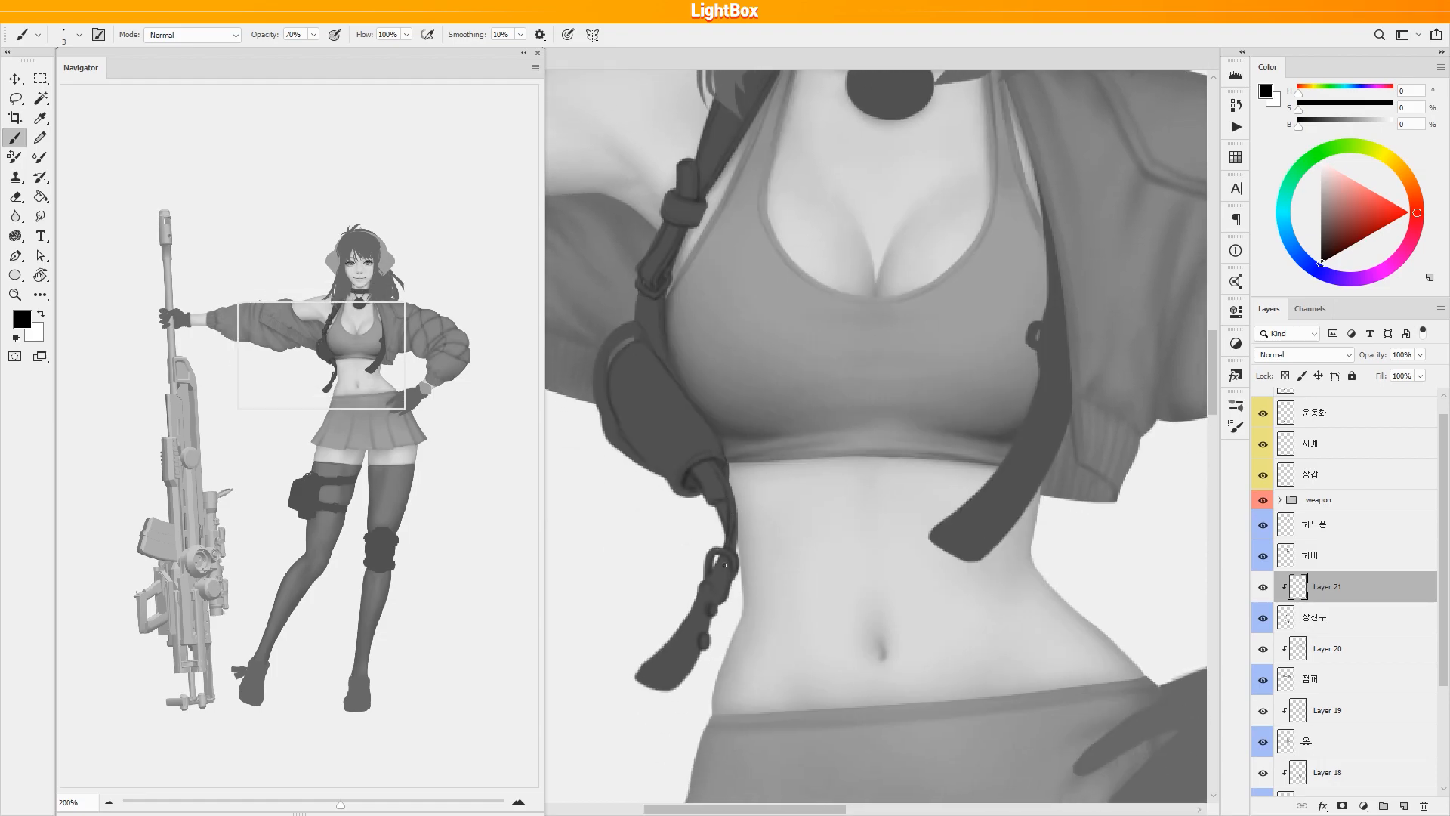
{"action": "scroll", "coordinate": [700, 585], "scroll_direction": "up", "scroll_amount": 3}
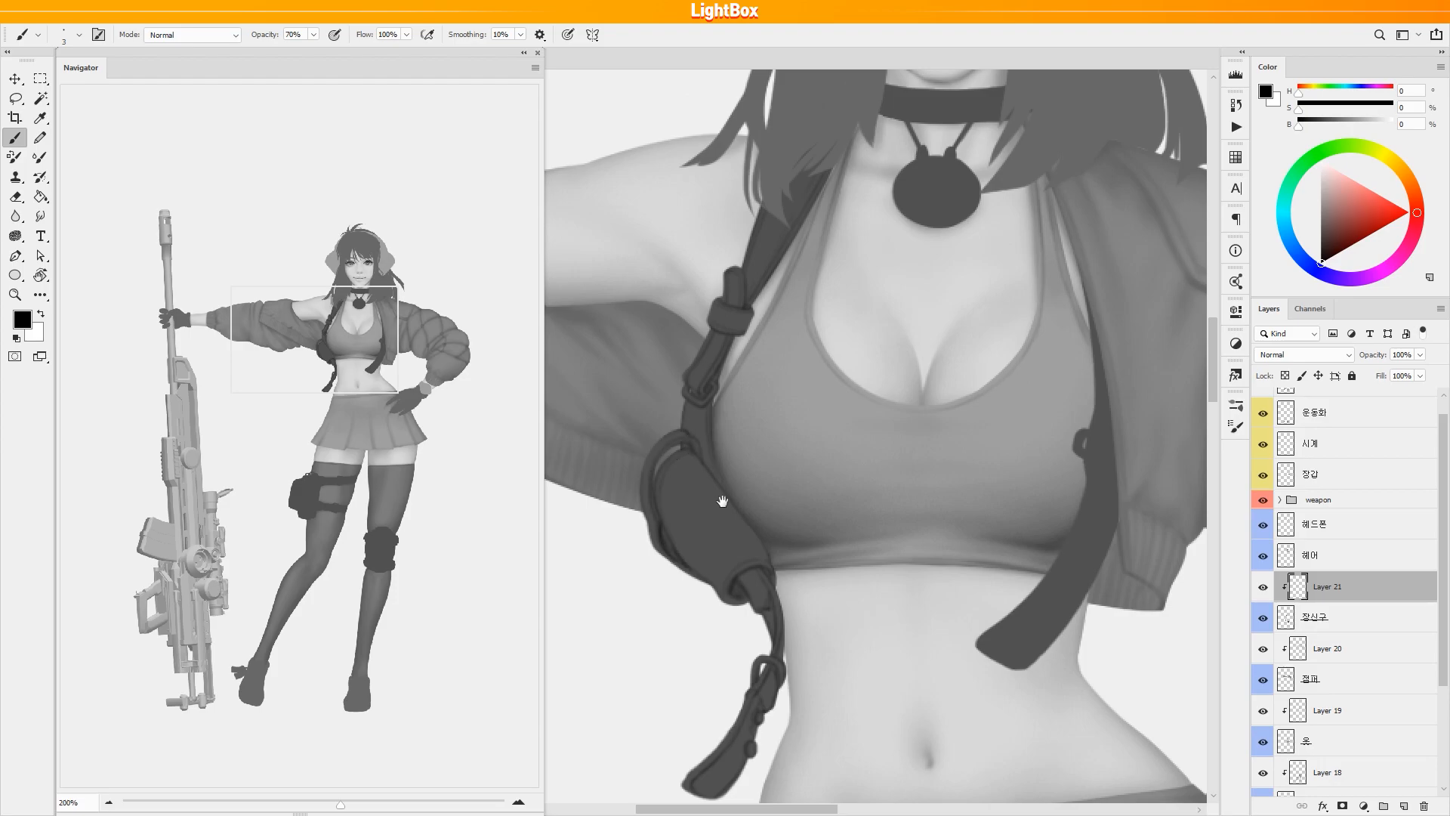
{"action": "left_click", "coordinate": [718, 378], "text": "ctrl"}
{"action": "scroll", "coordinate": [720, 400], "scroll_direction": "down", "scroll_amount": 5}
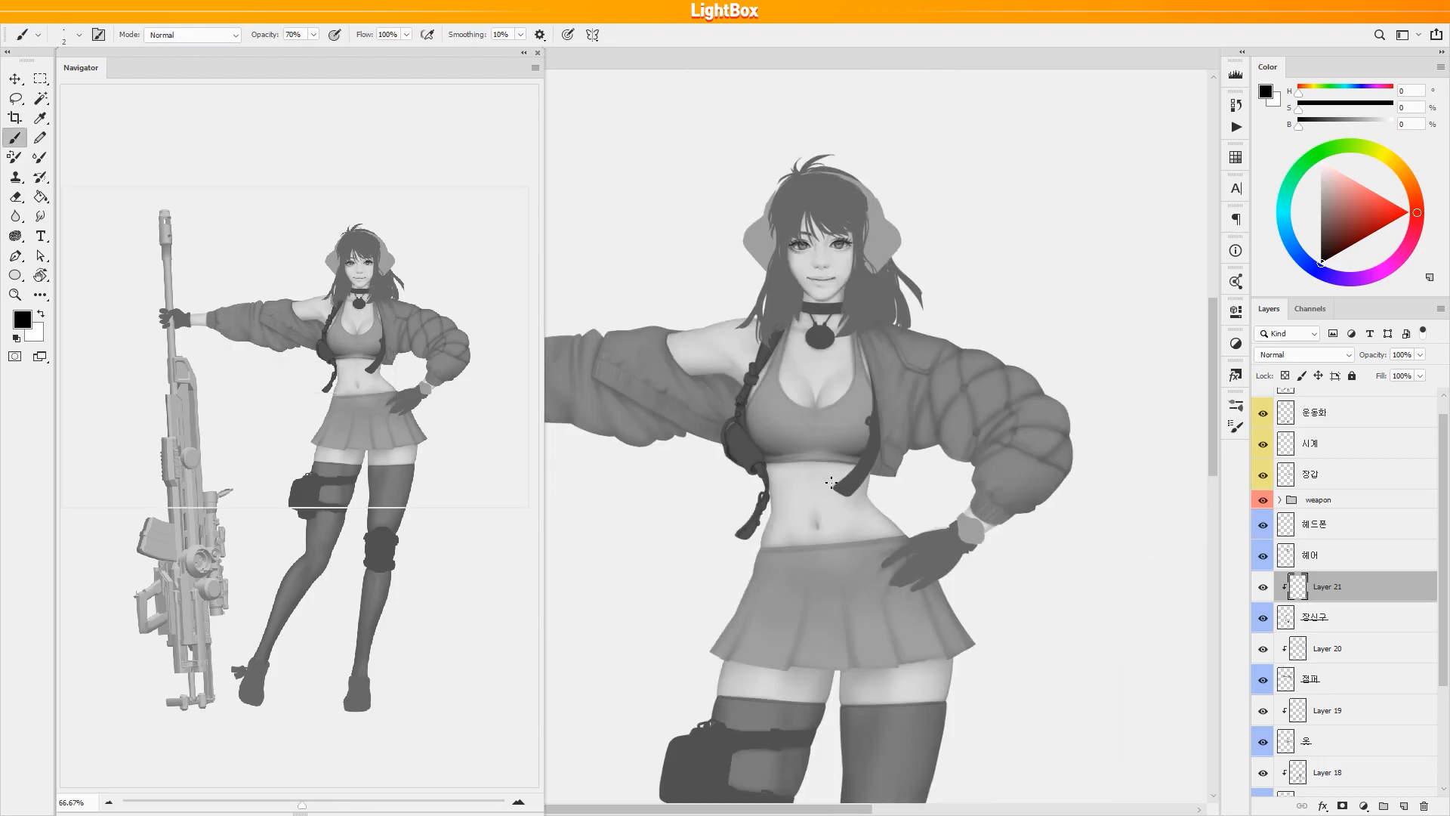
Draw the round studs and the buckle on the wide harness strap beside the open jacket.
{"action": "scroll", "coordinate": [939, 476], "scroll_direction": "up", "scroll_amount": 4}
{"action": "scroll", "coordinate": [870, 385], "scroll_direction": "right", "scroll_amount": 3}
{"action": "scroll", "coordinate": [871, 385], "scroll_direction": "up", "scroll_amount": 1}
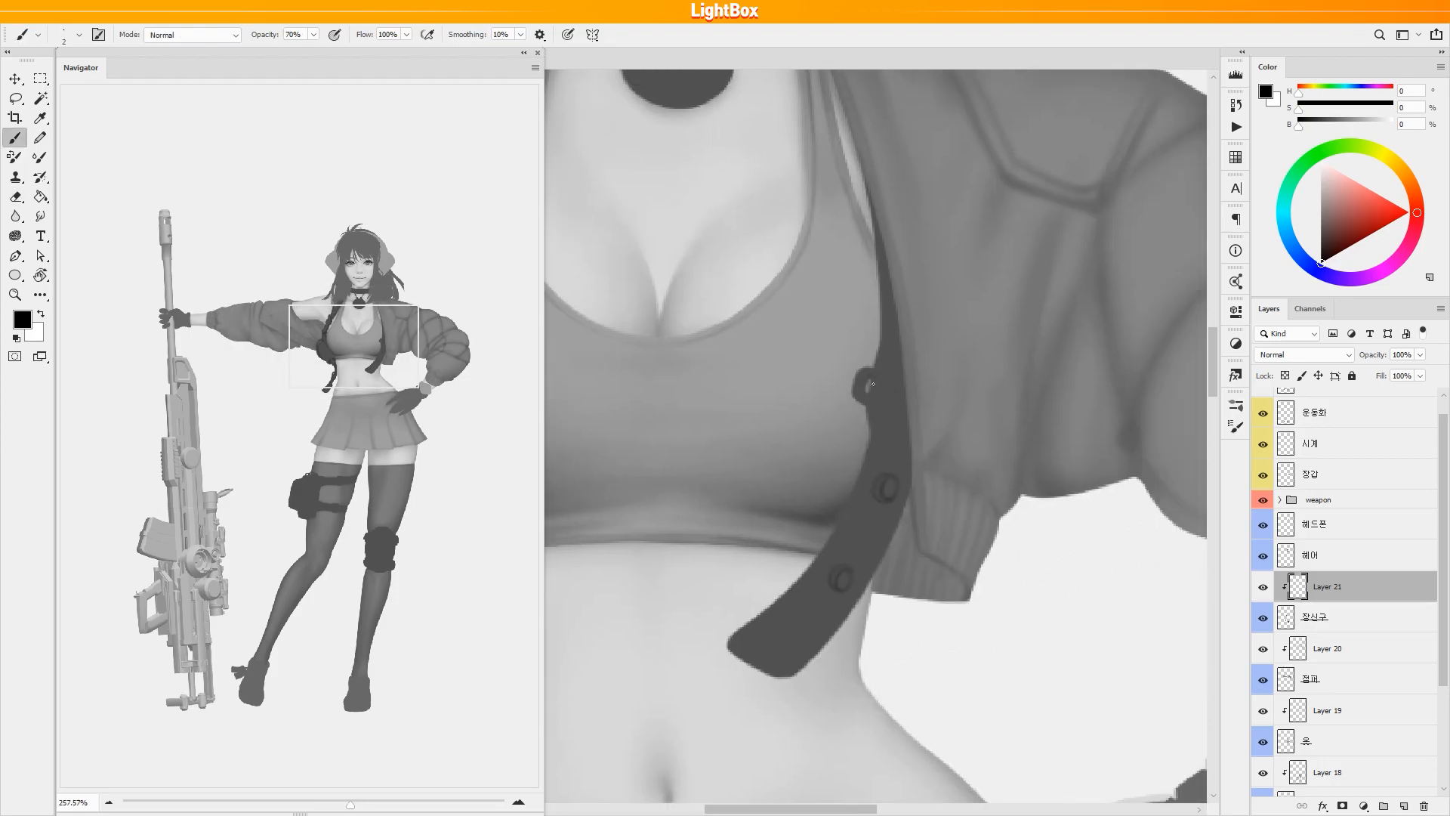
{"action": "left_click_drag", "start_coordinate": [876, 277], "coordinate": [876, 398]}
{"action": "scroll", "coordinate": [873, 453], "scroll_direction": "down", "scroll_amount": 1}
{"action": "scroll", "coordinate": [857, 476], "scroll_direction": "down", "scroll_amount": 2}
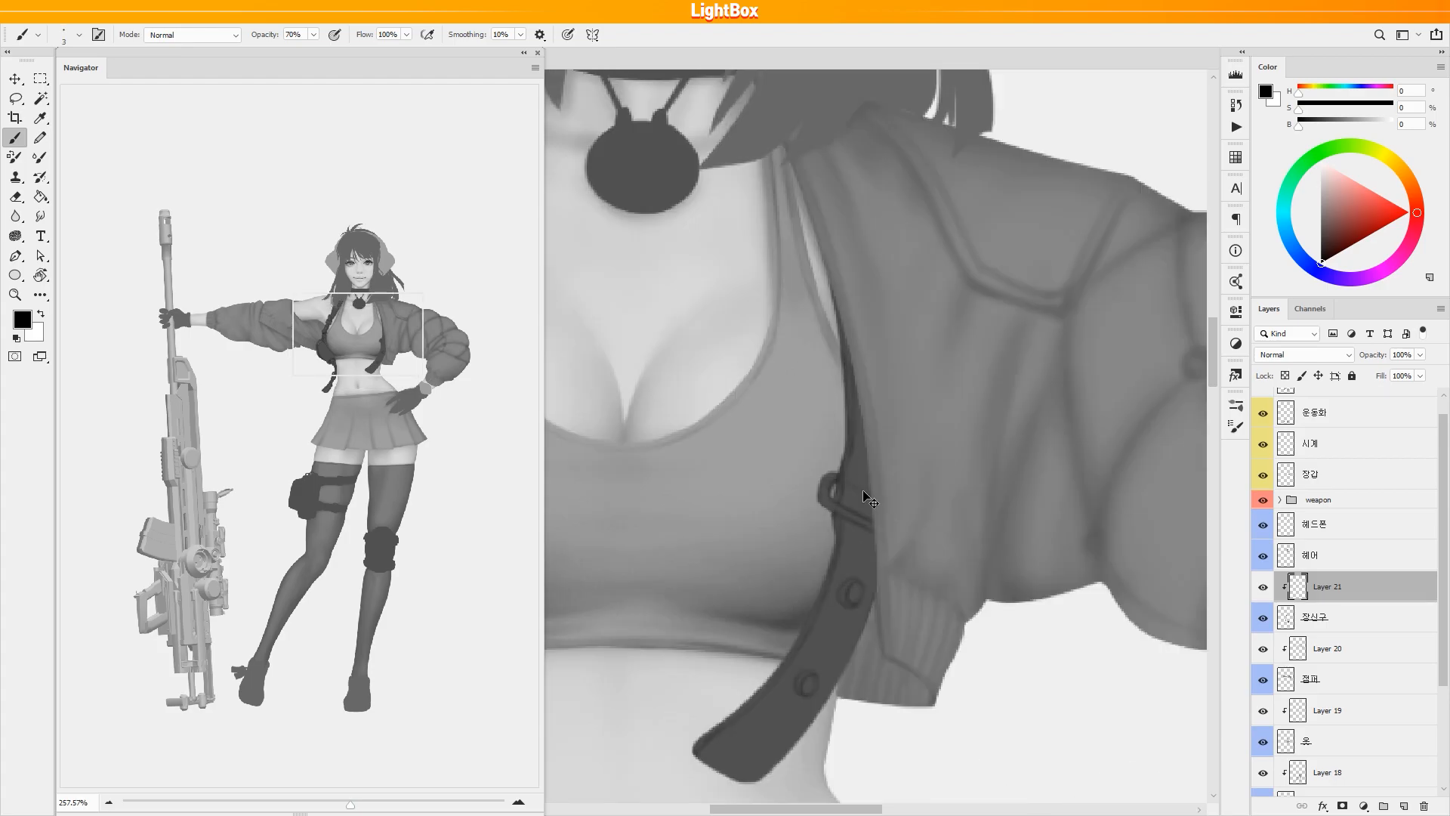
Darken the harness straps with a size 10 brush, and detail the choker and the pendant's animal face with size 3.
{"action": "scroll", "coordinate": [854, 482], "scroll_direction": "down", "scroll_amount": 3}
{"action": "scroll", "coordinate": [884, 521], "scroll_direction": "up", "scroll_amount": 1}
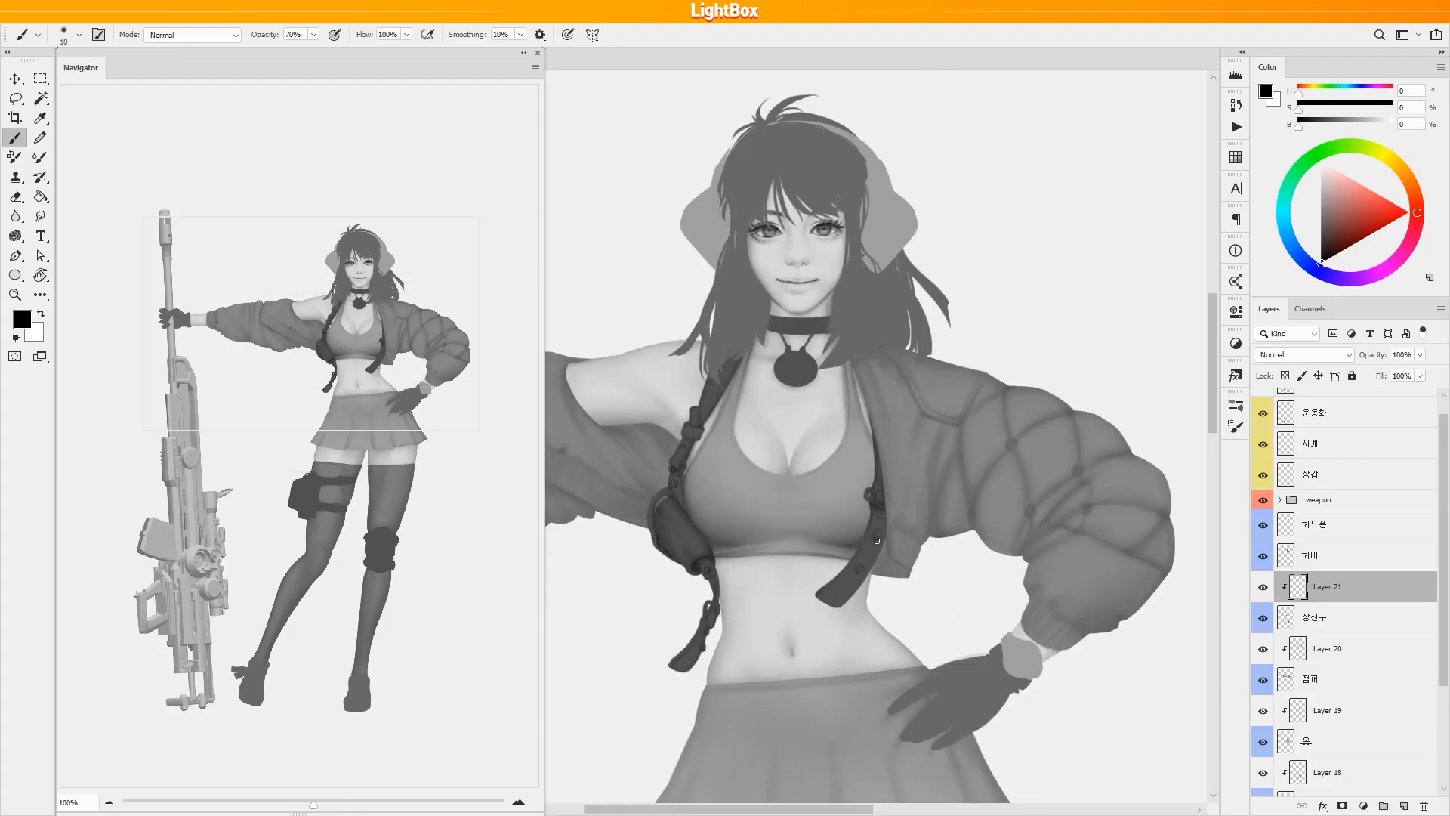
{"action": "left_click_drag", "start_coordinate": [739, 356], "coordinate": [722, 387]}
{"action": "scroll", "coordinate": [892, 238], "scroll_direction": "up", "scroll_amount": 1}
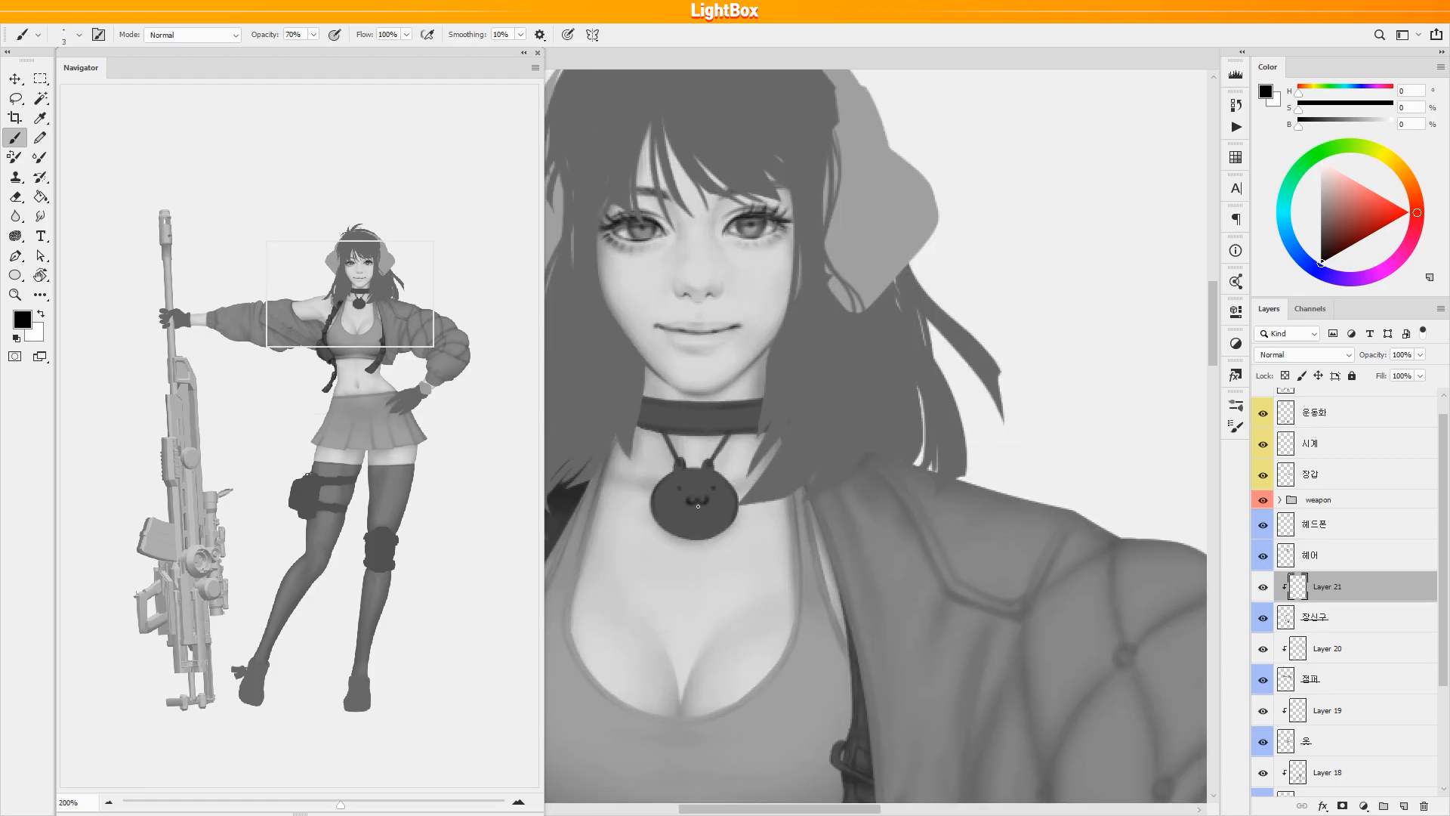
Draw the buckles, edges and ribbed texture of both thigh straps.
{"action": "key", "text": "h"}
{"action": "left_click_drag", "start_coordinate": [723, 530], "coordinate": [836, 389]}
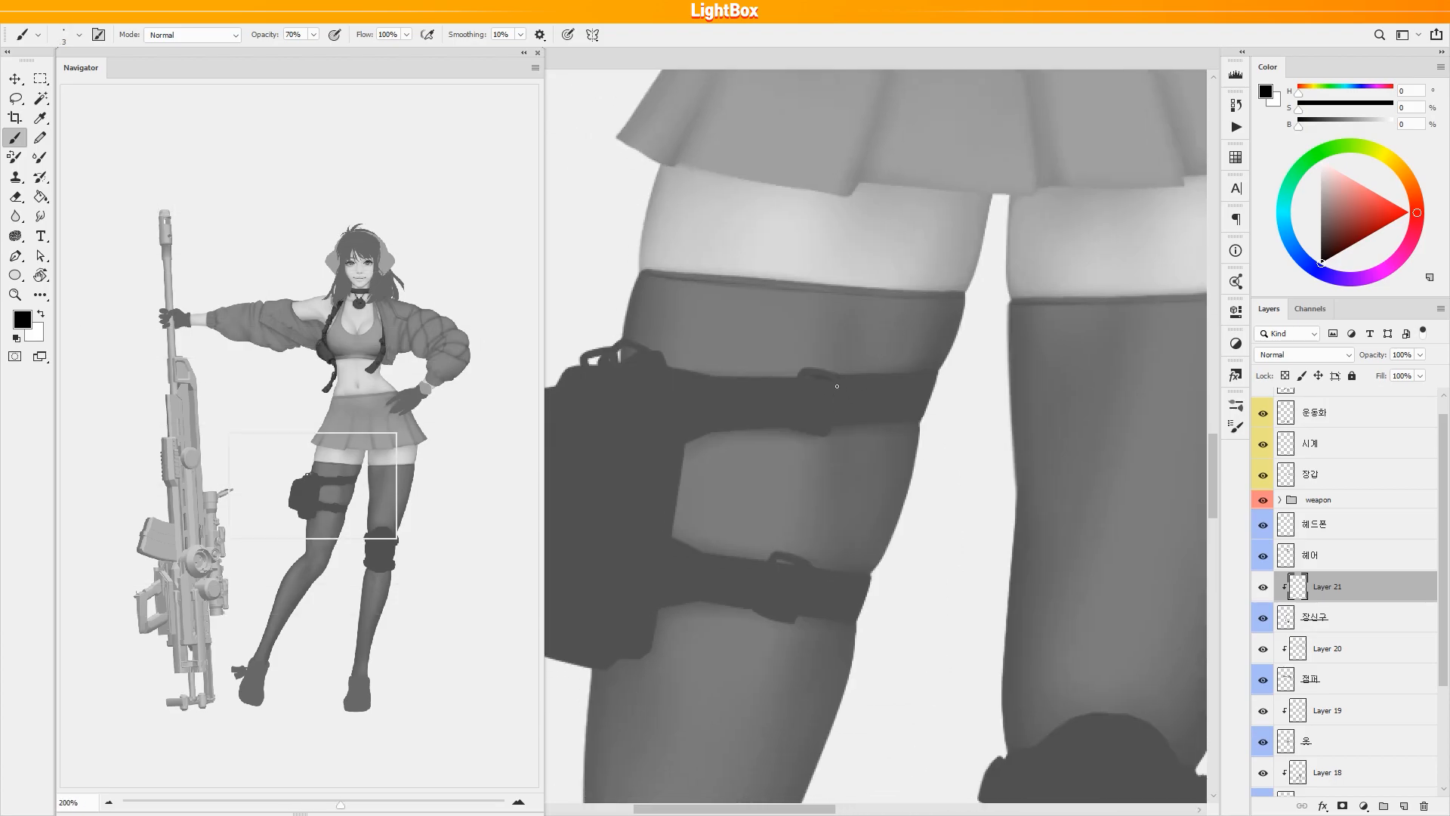
{"action": "left_click_drag", "start_coordinate": [753, 622], "coordinate": [891, 450]}
{"action": "key", "text": "e"}
{"action": "key", "text": "b"}
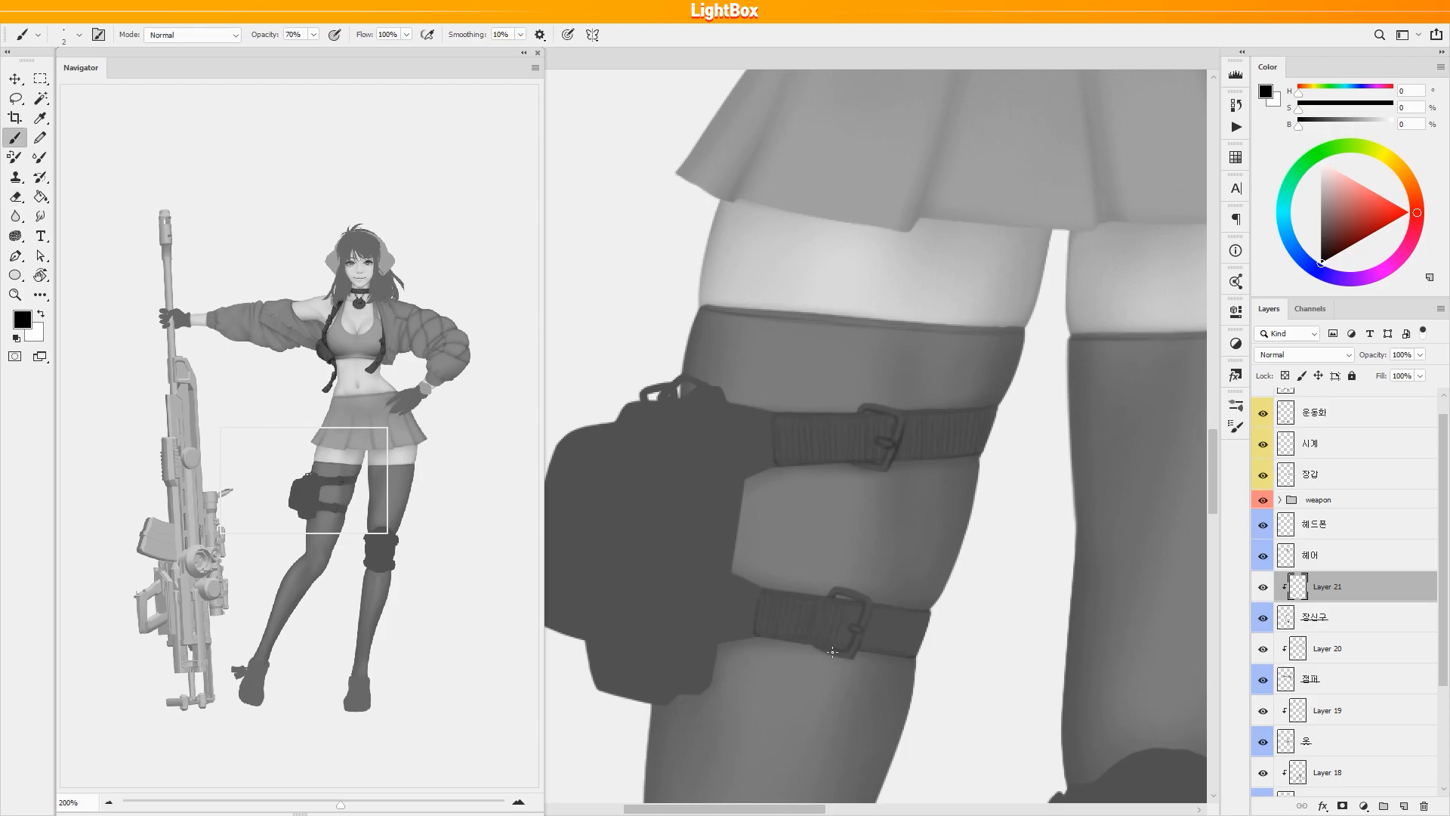
{"action": "left_click_drag", "start_coordinate": [851, 412], "coordinate": [872, 418]}
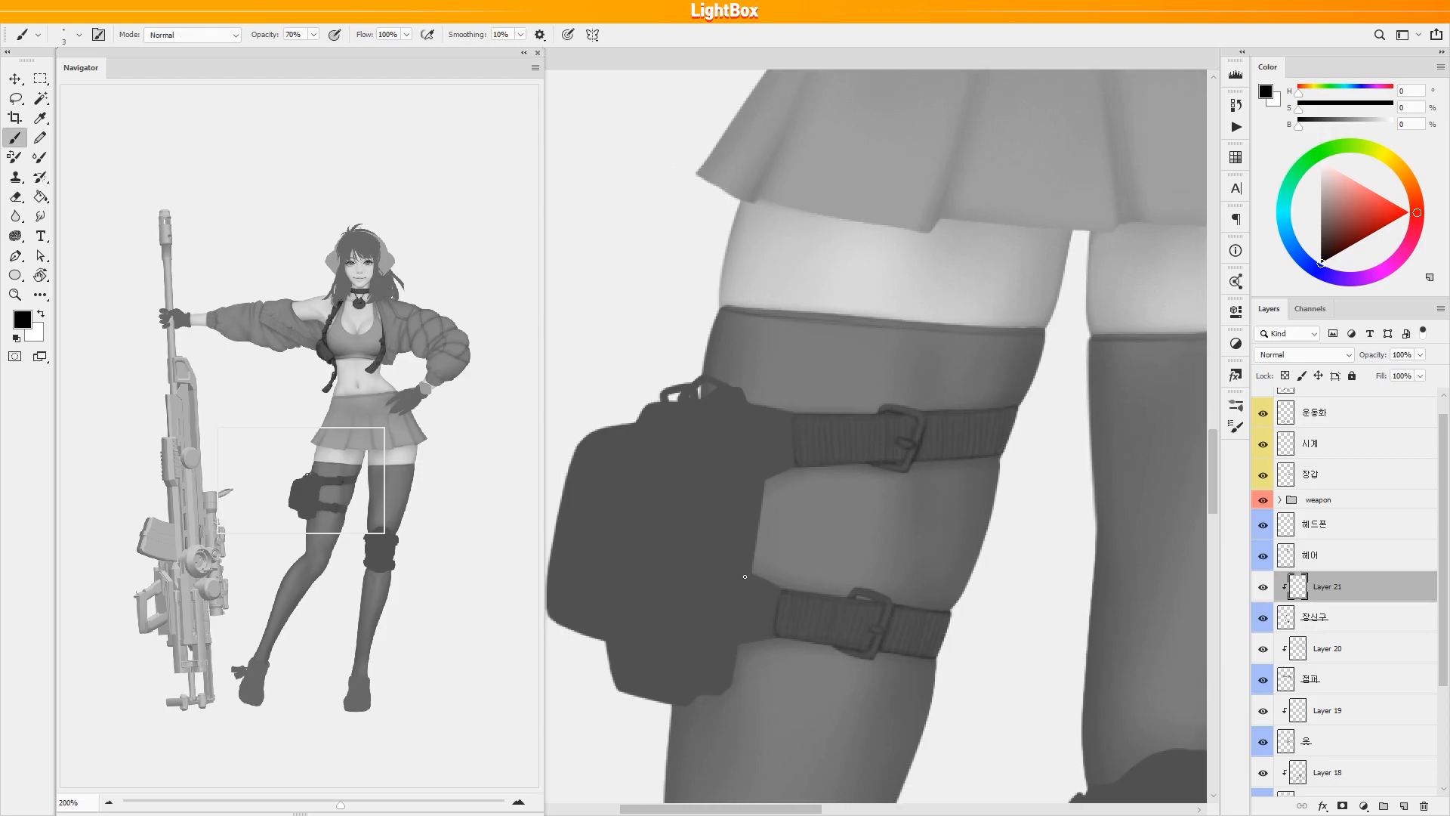
Outline the thigh pouch's rounded body, inset front panel and strap tabs.
{"action": "left_click_drag", "start_coordinate": [756, 413], "coordinate": [767, 451]}
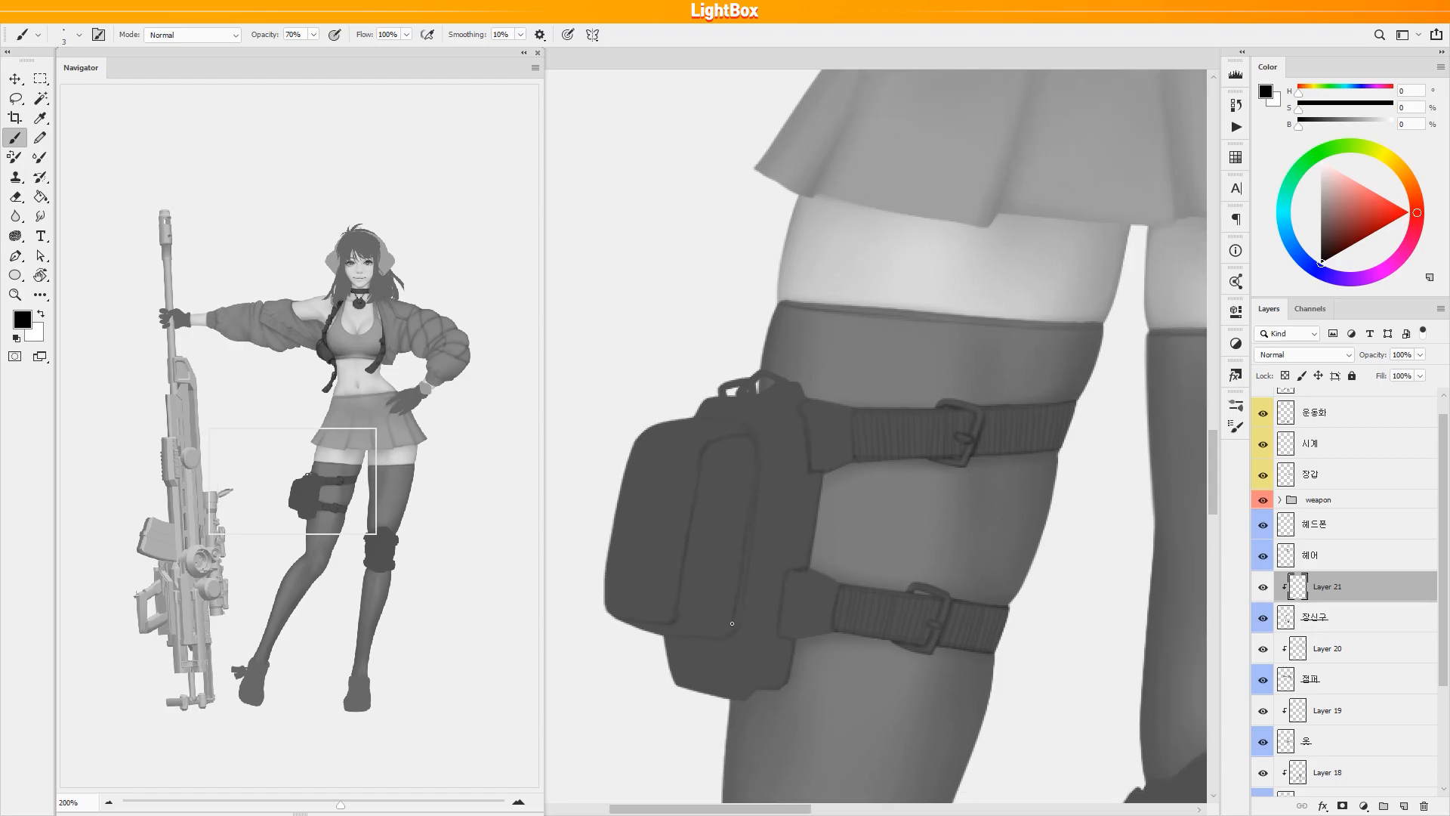
{"action": "mouse_move", "coordinate": [744, 500]}
{"action": "left_mouse_down"}
{"action": "mouse_move", "coordinate": [731, 608]}
{"action": "mouse_move", "coordinate": [746, 388]}
{"action": "mouse_move", "coordinate": [762, 399]}
{"action": "mouse_move", "coordinate": [782, 540]}
{"action": "left_mouse_up"}
{"action": "key", "text": "]"}
{"action": "left_click_drag", "start_coordinate": [768, 593], "coordinate": [767, 620]}
{"action": "left_click_drag", "start_coordinate": [776, 474], "coordinate": [789, 549]}
{"action": "left_click_drag", "start_coordinate": [753, 621], "coordinate": [812, 613]}
Add the thigh pouch's fine details, drawing the top loops, seams, inner panel straps and snap buttons.
{"action": "key", "text": "["}
{"action": "left_click_drag", "start_coordinate": [751, 371], "coordinate": [773, 397]}
{"action": "left_click_drag", "start_coordinate": [750, 459], "coordinate": [743, 506]}
{"action": "left_click_drag", "start_coordinate": [736, 523], "coordinate": [716, 628]}
{"action": "left_click_drag", "start_coordinate": [718, 528], "coordinate": [683, 604]}
{"action": "left_click_drag", "start_coordinate": [706, 423], "coordinate": [740, 475]}
{"action": "mouse_move", "coordinate": [625, 611]}
{"action": "left_mouse_down"}
{"action": "mouse_move", "coordinate": [704, 615]}
{"action": "mouse_move", "coordinate": [778, 529]}
{"action": "left_mouse_up"}
Shade the thigh pouch's body and lower edges with a slightly larger brush.
{"action": "key", "text": "]"}
{"action": "left_click_drag", "start_coordinate": [838, 396], "coordinate": [827, 607]}
{"action": "left_click_drag", "start_coordinate": [604, 544], "coordinate": [725, 672]}
{"action": "key", "text": "]"}
{"action": "key", "text": "["}
{"action": "scroll", "coordinate": [696, 563], "scroll_direction": "down", "scroll_amount": 1}
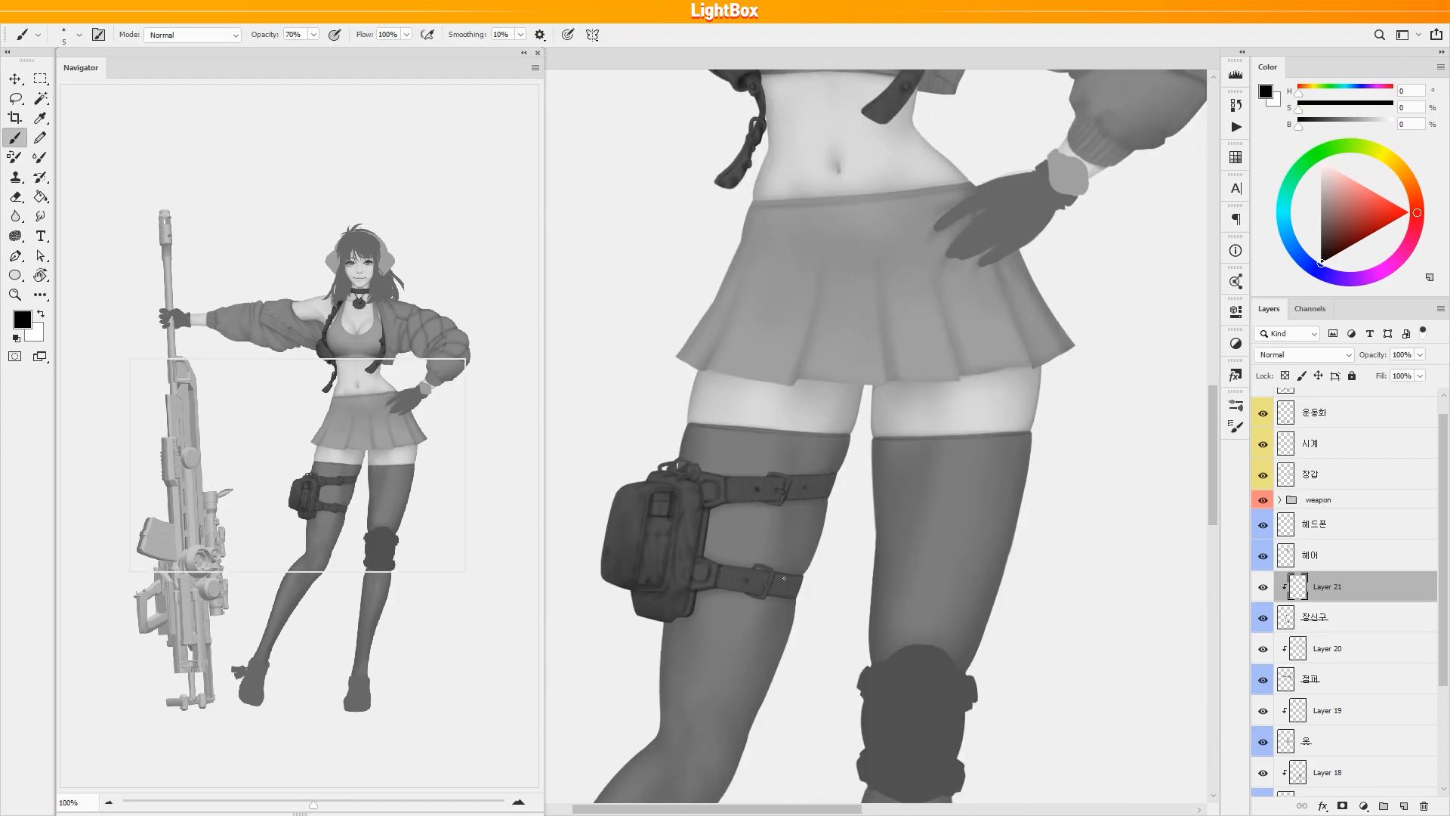
Refine the thigh pouch's lines and draw ribbed panels on its front and side.
{"action": "scroll", "coordinate": [804, 487], "scroll_direction": "down", "scroll_amount": 2}
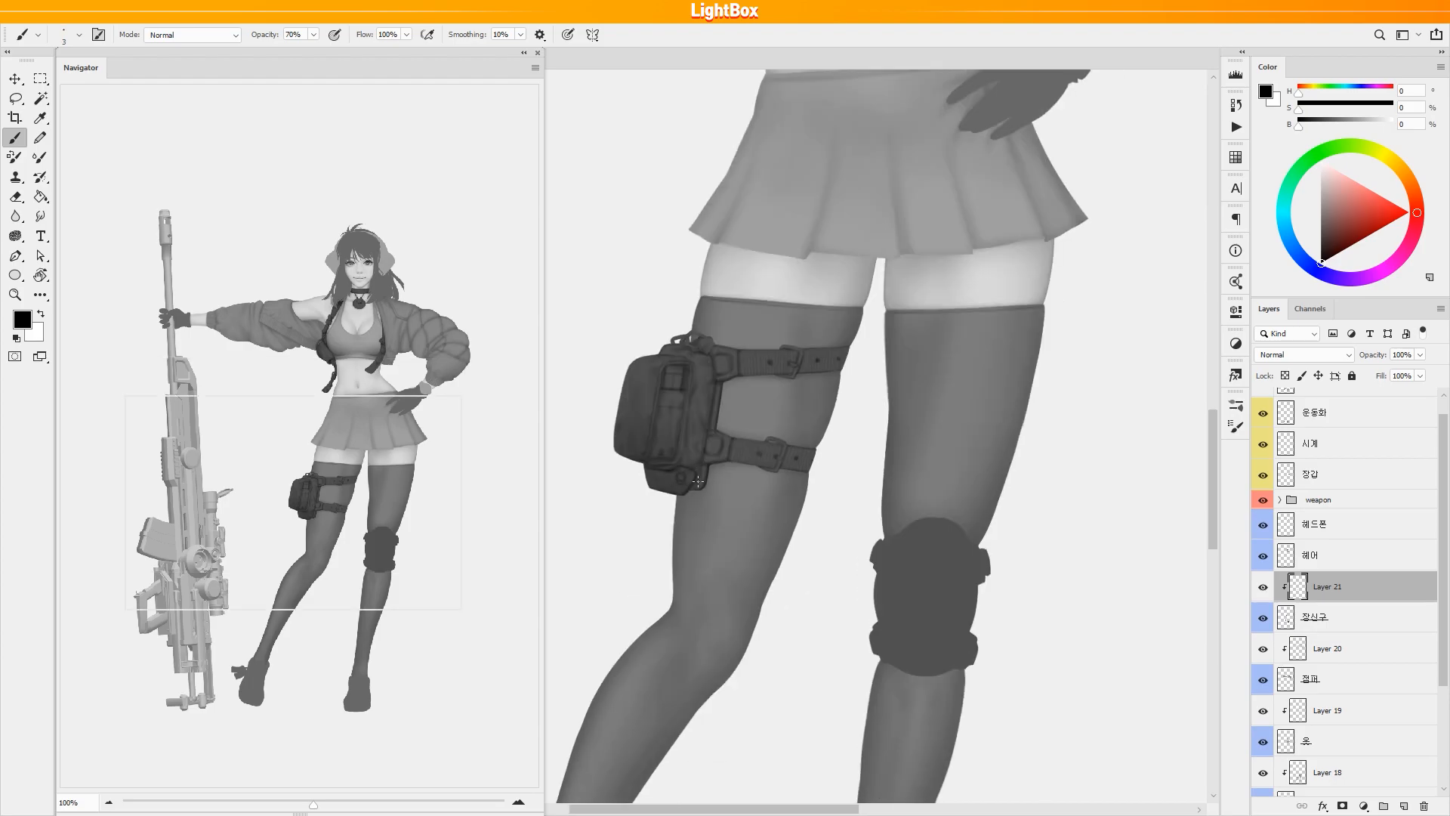
{"action": "scroll", "coordinate": [687, 483], "scroll_direction": "up", "scroll_amount": 3}
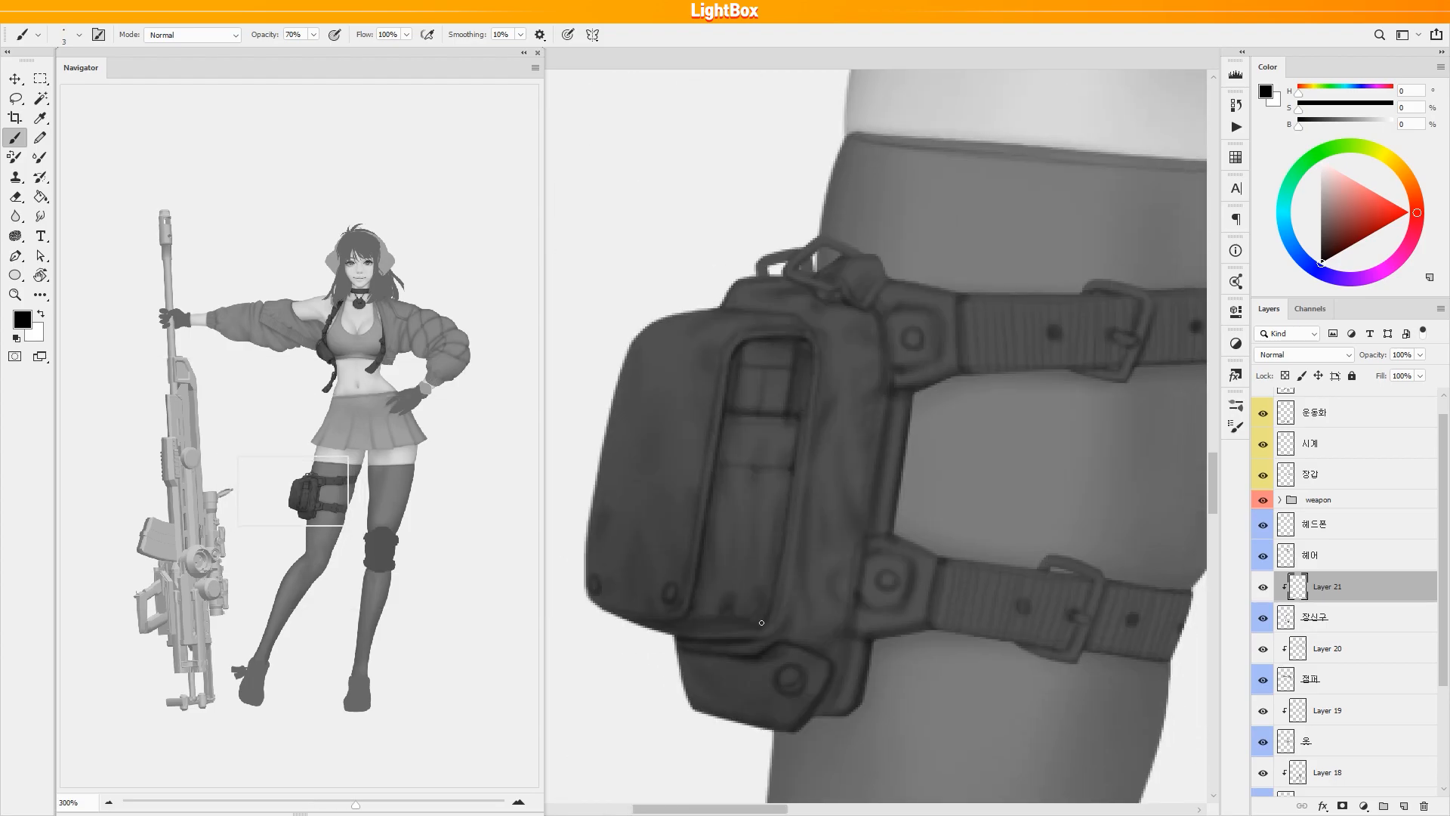
{"action": "scroll", "coordinate": [771, 603], "scroll_direction": "down", "scroll_amount": 1}
{"action": "scroll", "coordinate": [771, 602], "scroll_direction": "down", "scroll_amount": 1}
{"action": "scroll", "coordinate": [756, 529], "scroll_direction": "up", "scroll_amount": 1}
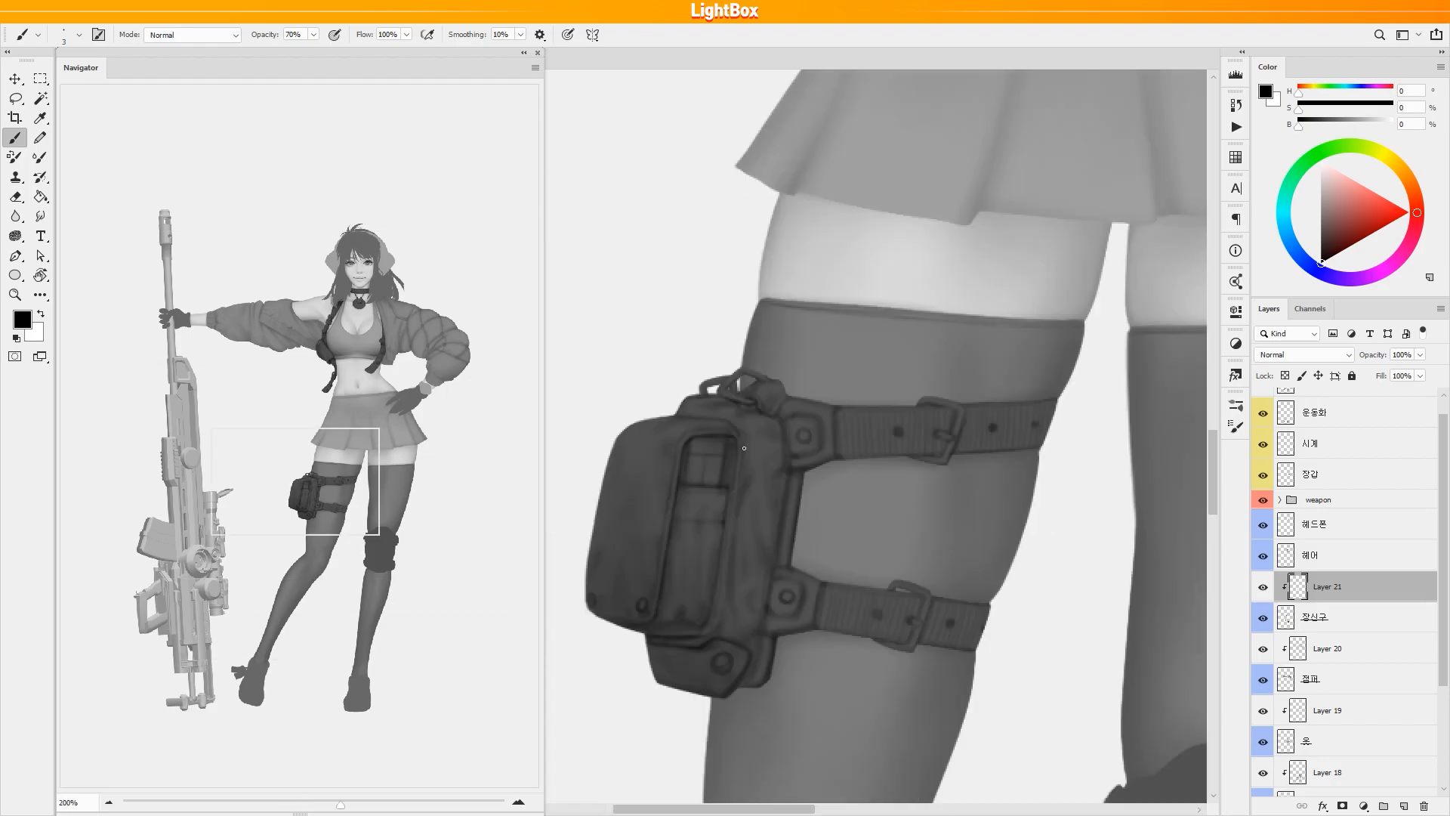
{"action": "left_click_drag", "start_coordinate": [654, 588], "coordinate": [735, 557]}
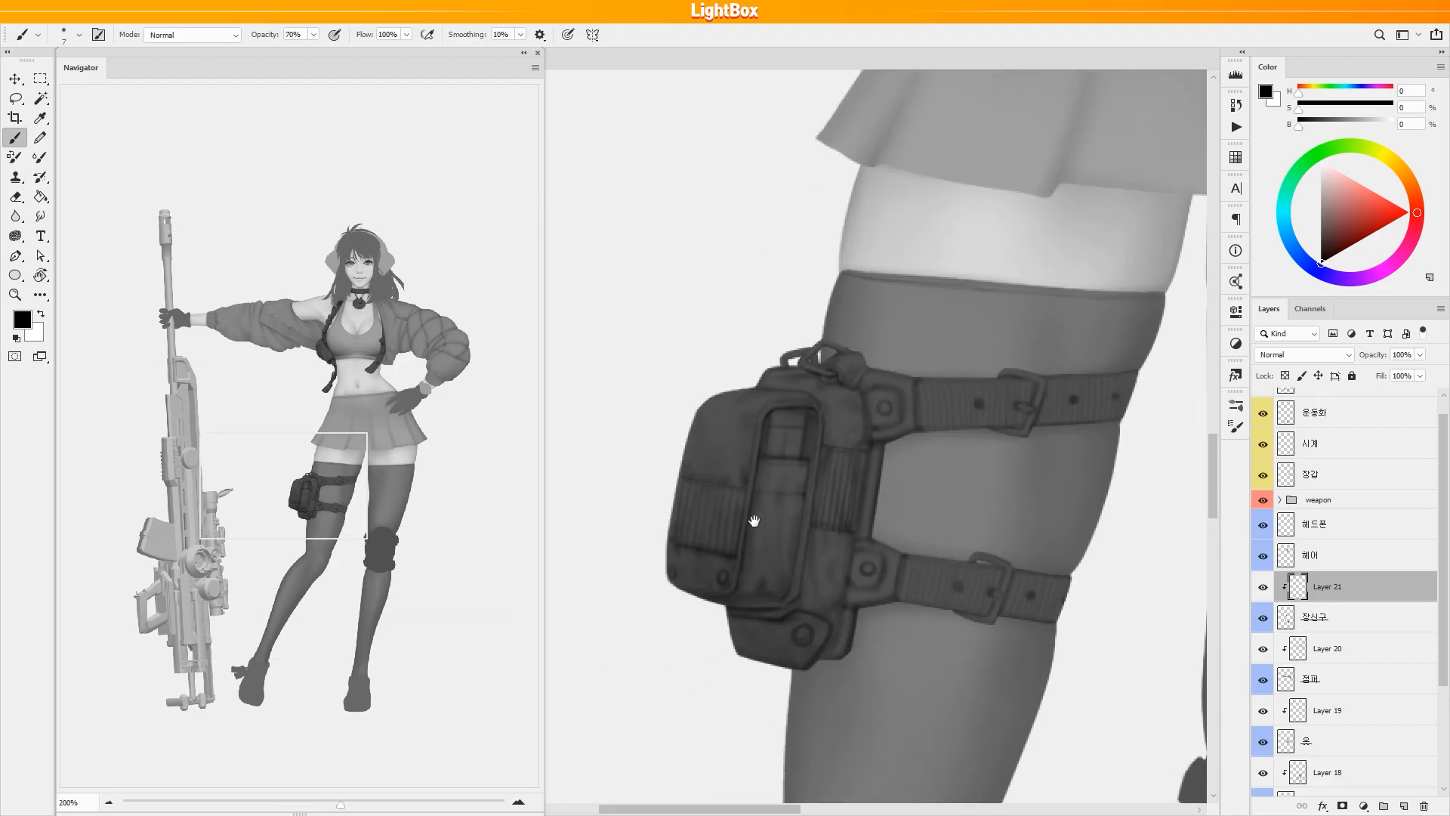
Deepen the thigh pouch's shadows, enlarging the brush to size 9.
{"action": "scroll", "coordinate": [756, 421], "scroll_direction": "down", "scroll_amount": 2}
{"action": "scroll", "coordinate": [830, 443], "scroll_direction": "up", "scroll_amount": 2}
{"action": "left_click_drag", "start_coordinate": [778, 448], "coordinate": [782, 381]}
{"action": "key", "text": "bracketright"}
{"action": "key", "text": "bracketright"}
{"action": "scroll", "coordinate": [765, 559], "scroll_direction": "down", "scroll_amount": 3}
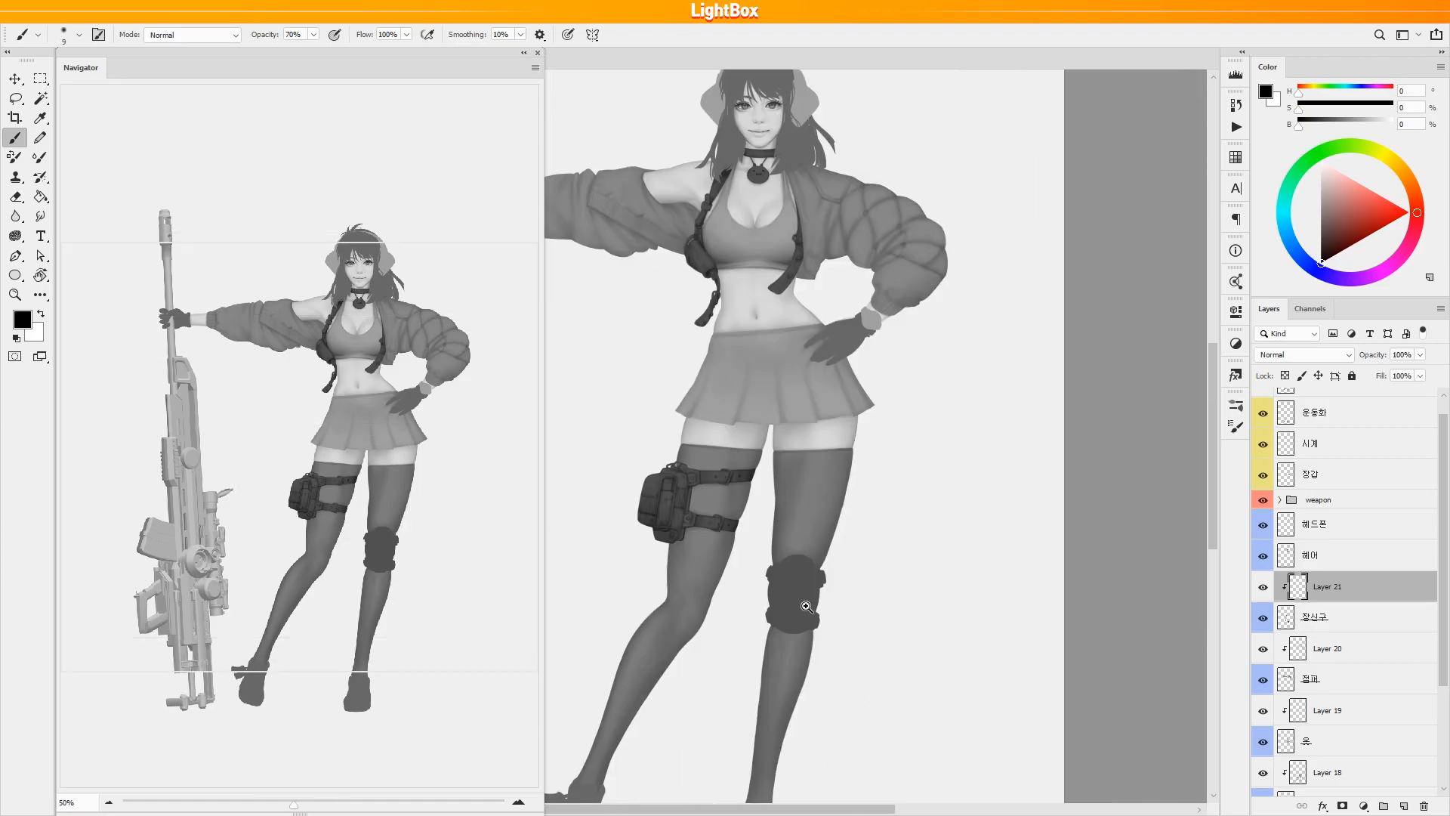
Draw the side clasps and inner edges of the knee pad with a size 3 brush.
{"action": "scroll", "coordinate": [807, 605], "scroll_direction": "up", "scroll_amount": 3}
{"action": "key", "text": "bracketleft"}
{"action": "key", "text": "bracketleft"}
{"action": "key", "text": "bracketleft"}
{"action": "key", "text": "bracketleft"}
{"action": "scroll", "coordinate": [879, 533], "scroll_direction": "down", "scroll_amount": 1}
{"action": "scroll", "coordinate": [684, 630], "scroll_direction": "up", "scroll_amount": 2}
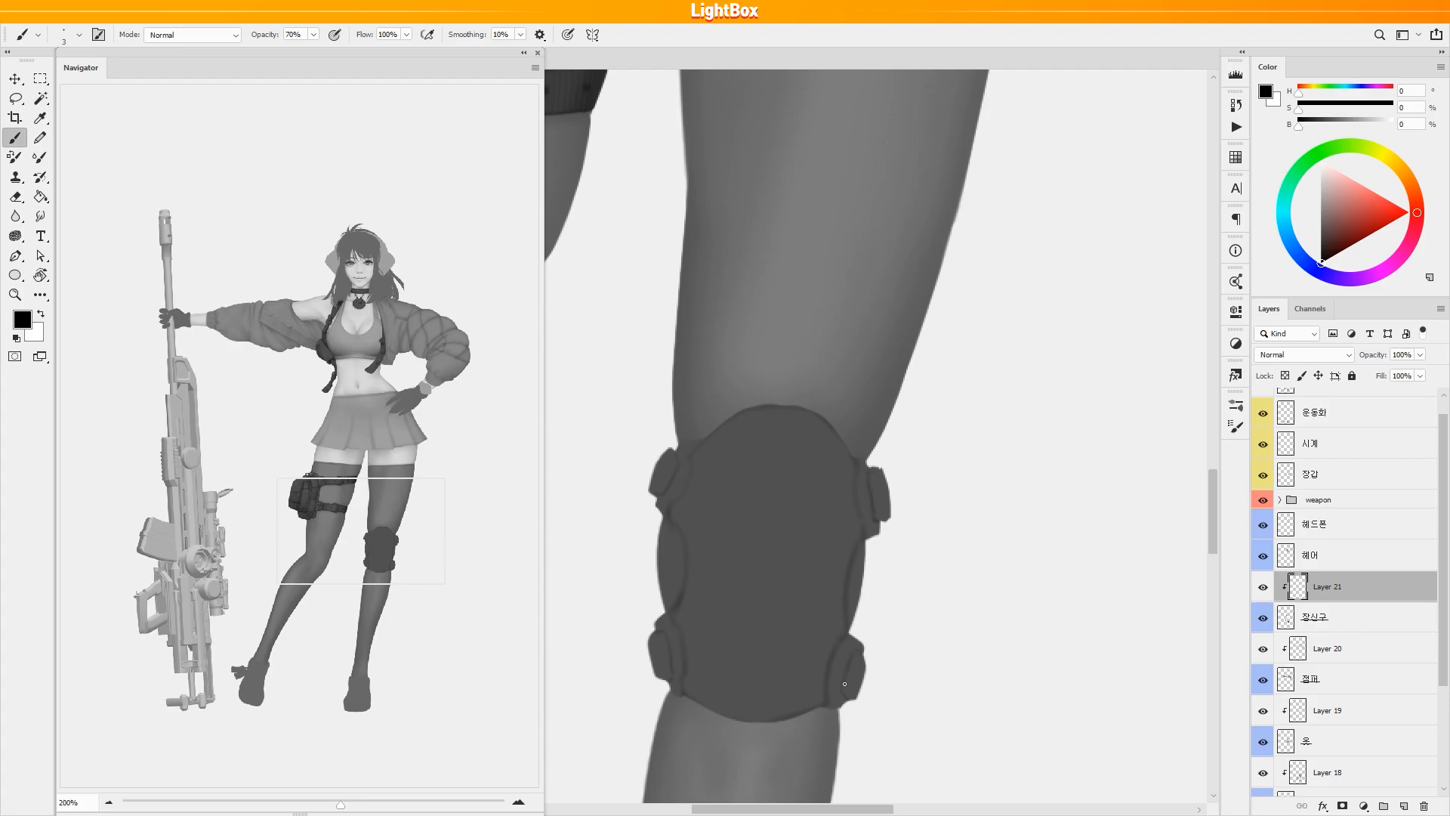
Darken the knee pad's outer rim and clasps, using a brush of up to size 10.
{"action": "key", "text": "bracketright"}
{"action": "key", "text": "bracketright"}
{"action": "key", "text": "bracketright"}
{"action": "key", "text": "bracketright"}
{"action": "key", "text": "bracketright"}
{"action": "key", "text": "bracketright"}
{"action": "key", "text": "bracketright"}
{"action": "scroll", "coordinate": [831, 540], "scroll_direction": "up", "scroll_amount": 1}
{"action": "scroll", "coordinate": [756, 540], "scroll_direction": "down", "scroll_amount": 1}
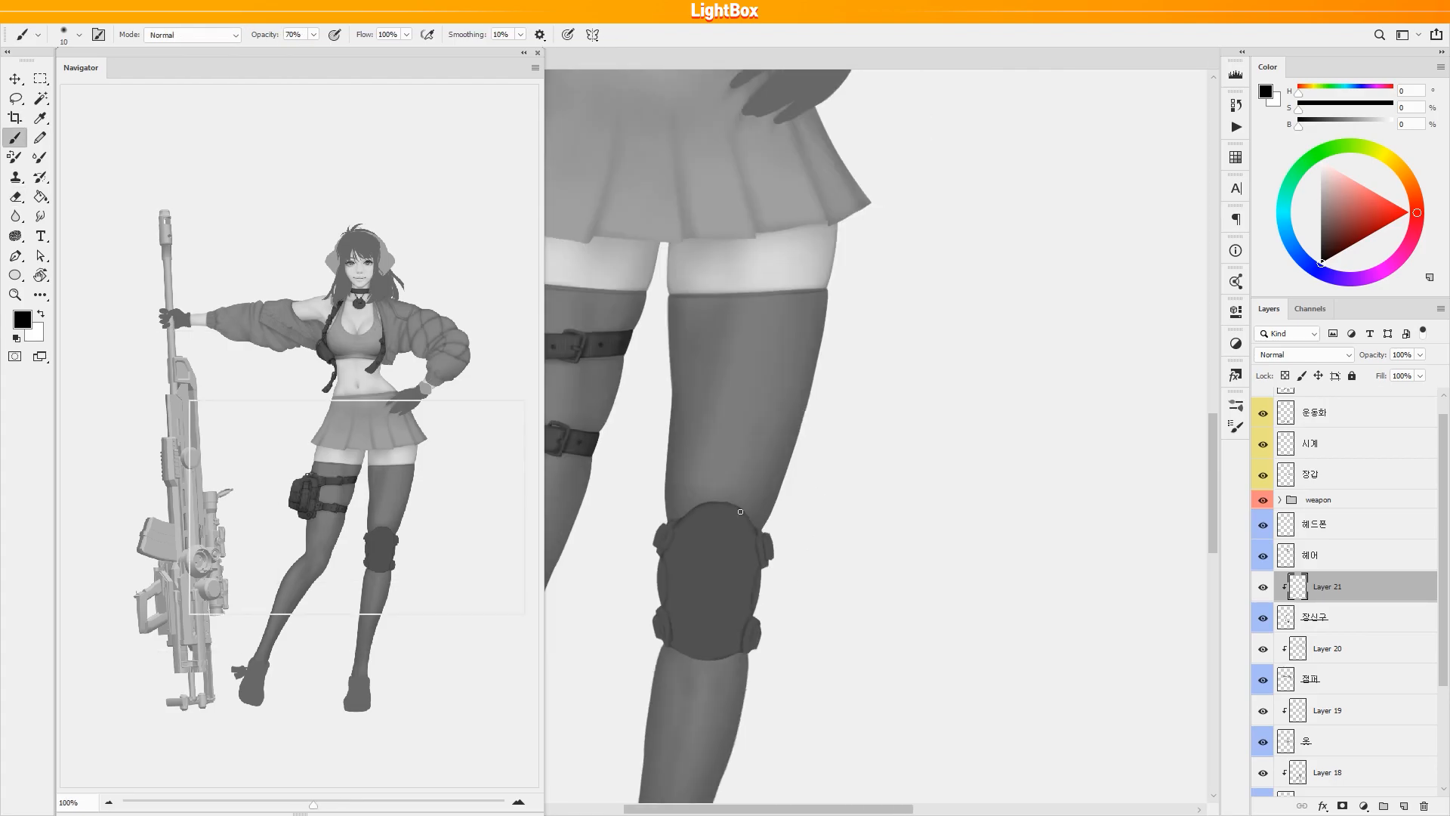
{"action": "left_click_drag", "start_coordinate": [711, 660], "coordinate": [737, 685]}
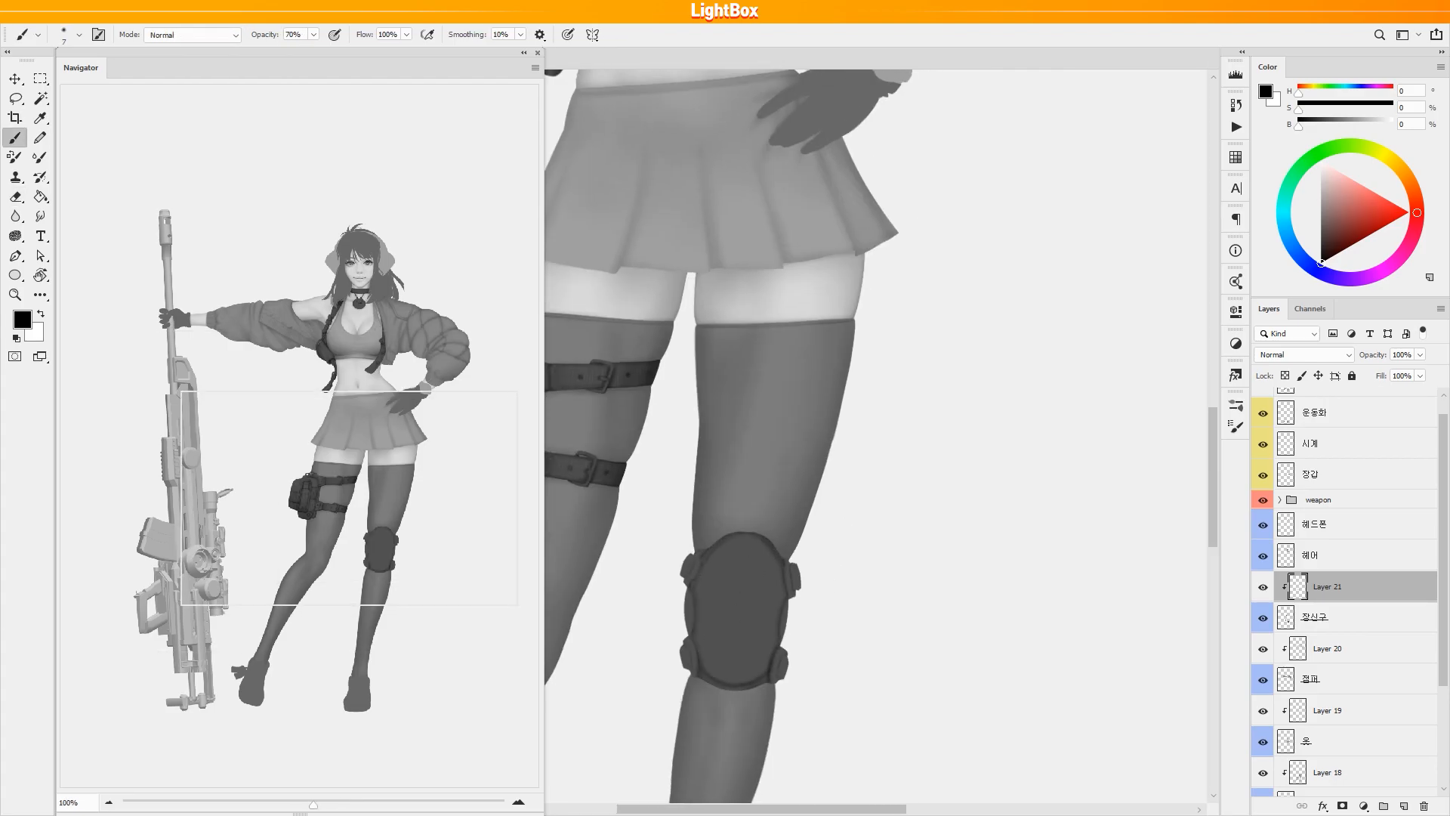
Draw the knee pad's central ring and curved ridges with a size 7 brush, and deepen its shadows with size 20.
{"action": "left_click_drag", "start_coordinate": [731, 545], "coordinate": [713, 532]}
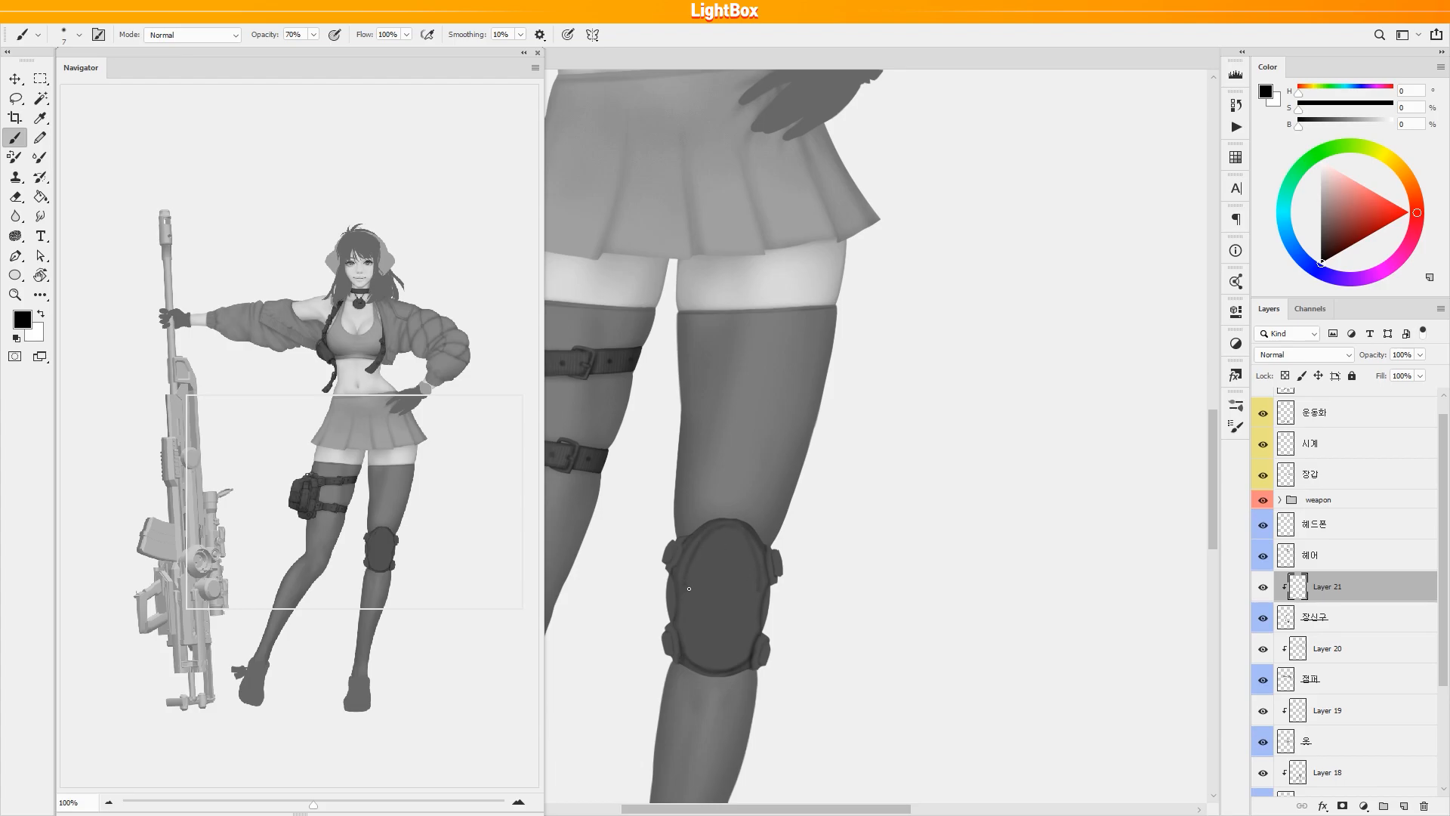
{"action": "left_click_drag", "start_coordinate": [756, 646], "coordinate": [704, 648]}
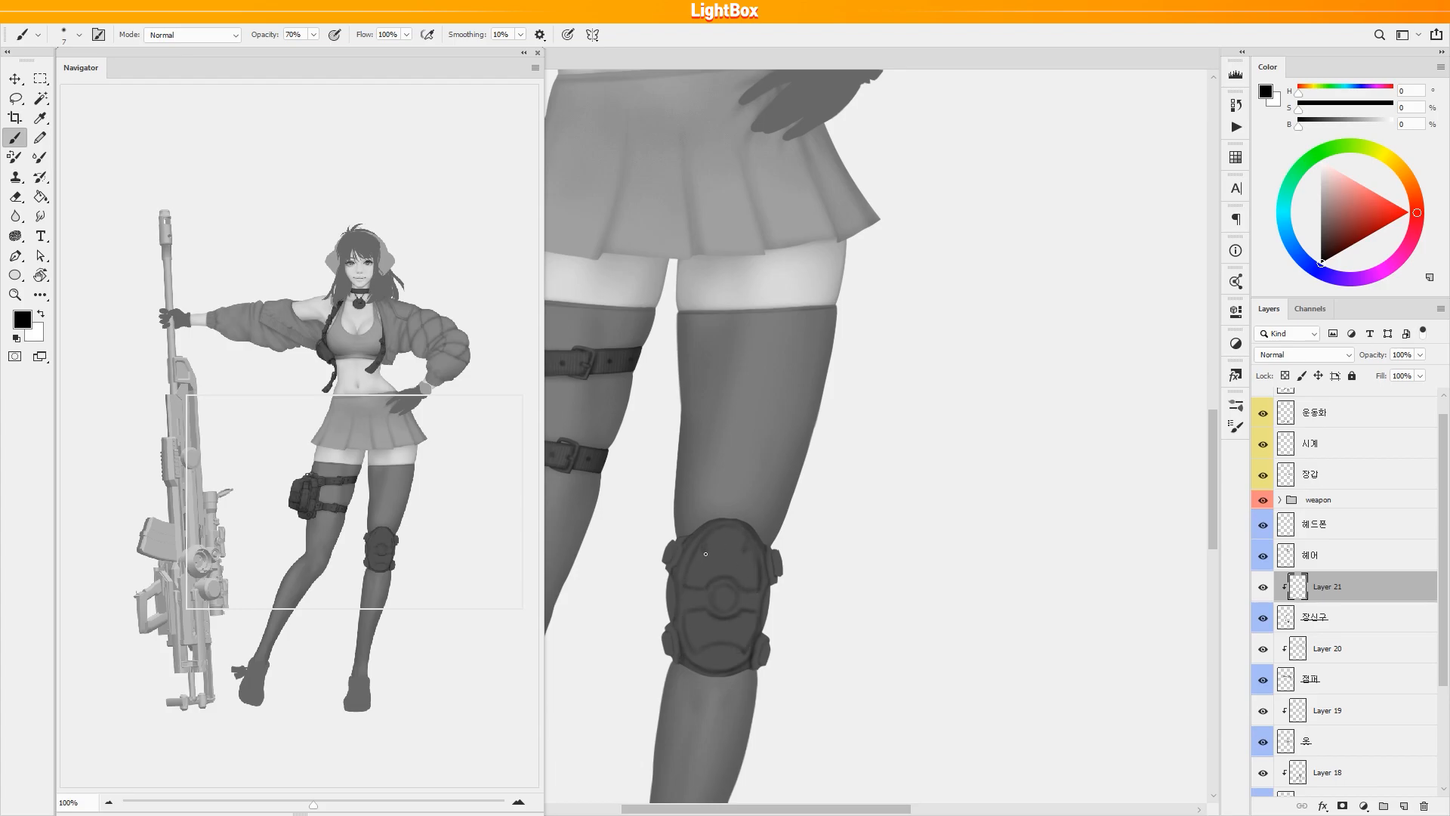
{"action": "key", "text": "ctrl+minus"}
{"action": "key", "text": "bracketright"}
{"action": "key", "text": "bracketright"}
{"action": "key", "text": "bracketright"}
{"action": "key", "text": "bracketright"}
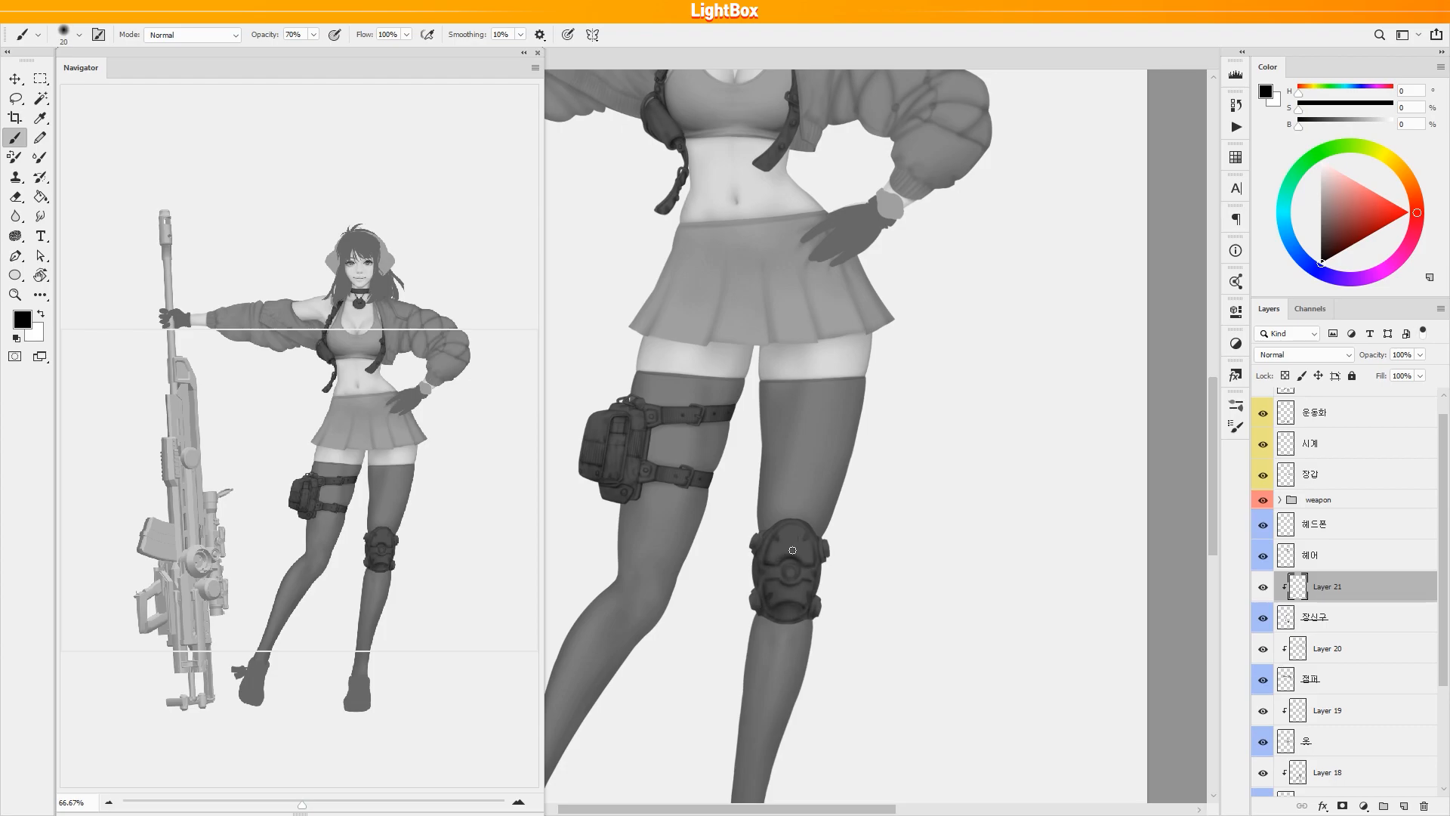
{"action": "key", "text": "bracketleft"}
{"action": "key", "text": "bracketleft"}
{"action": "key", "text": "bracketleft"}
{"action": "key", "text": "ctrl+minus"}
Add a new layer clipped to the 헤드폰 headphones layer and reduce the brush to size 4.
{"action": "left_click", "coordinate": [1376, 529]}
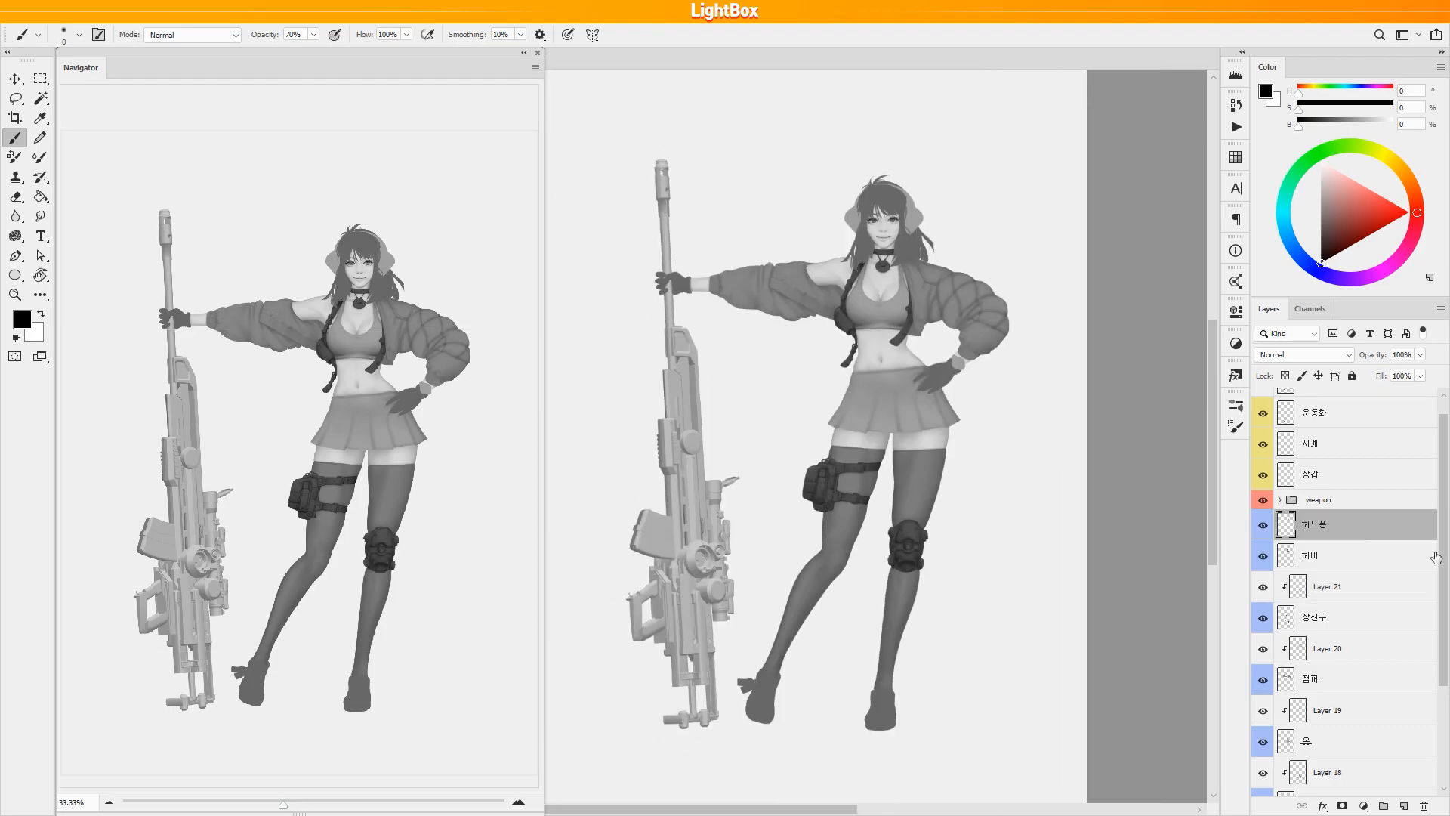
{"action": "key", "text": "ctrl+shift+alt+n"}
{"action": "key", "text": "ctrl+alt+g"}
{"action": "left_click_drag", "start_coordinate": [882, 158], "coordinate": [1005, 158]}
{"action": "key", "text": "bracketleft"}
{"action": "key", "text": "bracketleft"}
{"action": "key", "text": "bracketleft"}
{"action": "key", "text": "bracketleft"}
Draw the headband joints and the inner seams of both headphone ear cups.
{"action": "left_click_drag", "start_coordinate": [1030, 394], "coordinate": [1059, 394]}
{"action": "left_click_drag", "start_coordinate": [1046, 476], "coordinate": [952, 442]}
{"action": "mouse_move", "coordinate": [978, 408]}
{"action": "left_mouse_down"}
{"action": "mouse_move", "coordinate": [936, 435]}
{"action": "mouse_move", "coordinate": [944, 541]}
{"action": "mouse_move", "coordinate": [996, 534]}
{"action": "left_mouse_up"}
{"action": "mouse_move", "coordinate": [617, 410]}
{"action": "left_mouse_down"}
{"action": "mouse_move", "coordinate": [647, 436]}
{"action": "mouse_move", "coordinate": [692, 544]}
{"action": "mouse_move", "coordinate": [656, 599]}
{"action": "left_mouse_up"}
{"action": "left_click_drag", "start_coordinate": [600, 508], "coordinate": [598, 542]}
{"action": "left_click_drag", "start_coordinate": [1046, 508], "coordinate": [1043, 536]}
{"action": "left_click_drag", "start_coordinate": [689, 607], "coordinate": [693, 636]}
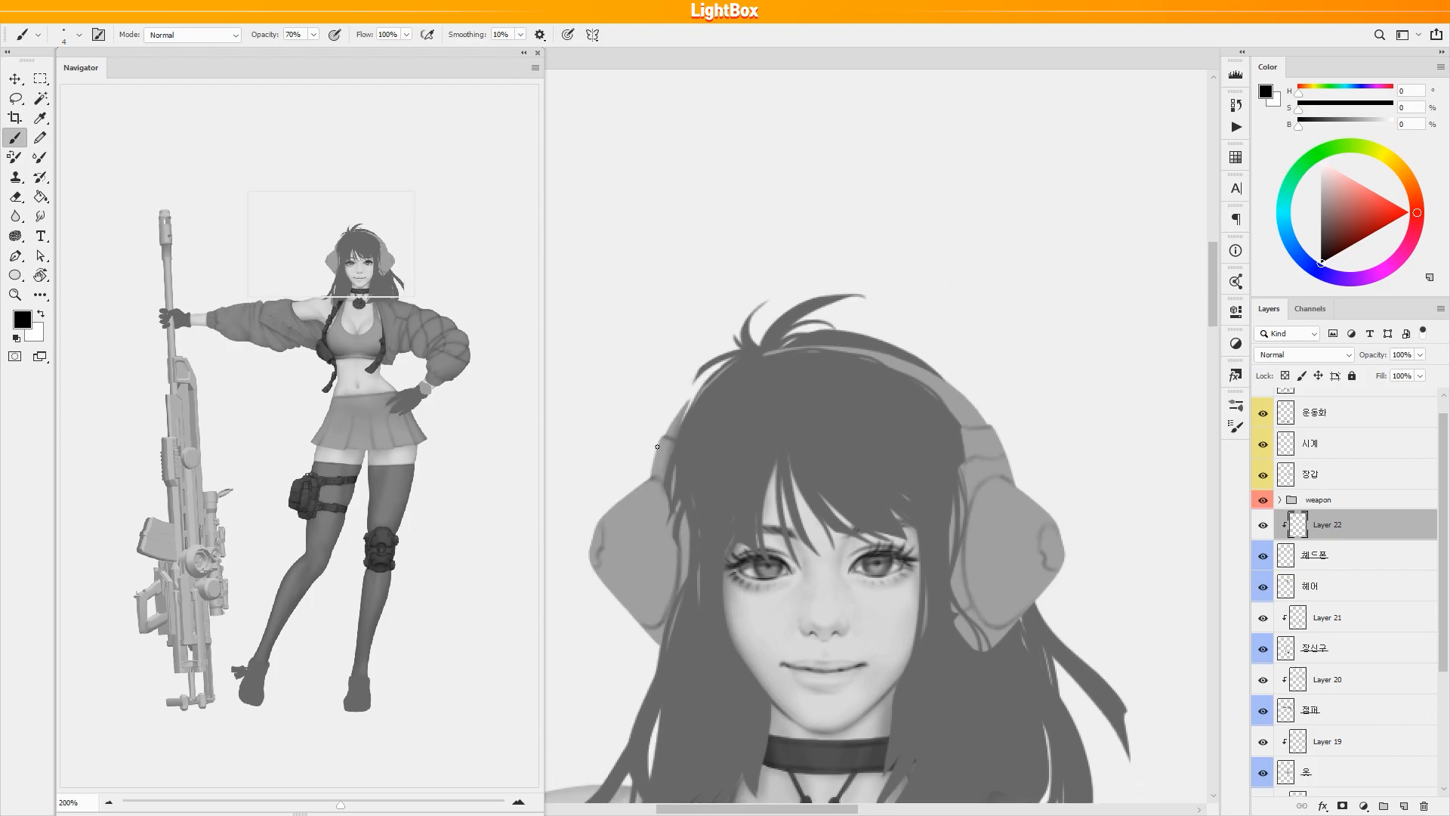
Draw the notches on the ear cups' outer tips and the small details on their upper and lower faces.
{"action": "left_click_drag", "start_coordinate": [604, 529], "coordinate": [593, 559]}
{"action": "left_click_drag", "start_coordinate": [1040, 550], "coordinate": [1046, 571]}
{"action": "mouse_move", "coordinate": [982, 418]}
{"action": "left_mouse_down"}
{"action": "mouse_move", "coordinate": [916, 418]}
{"action": "mouse_move", "coordinate": [982, 417]}
{"action": "left_mouse_up"}
{"action": "left_click_drag", "start_coordinate": [679, 427], "coordinate": [705, 417]}
{"action": "left_click_drag", "start_coordinate": [1053, 427], "coordinate": [1030, 419]}
{"action": "left_click_drag", "start_coordinate": [1029, 419], "coordinate": [983, 400]}
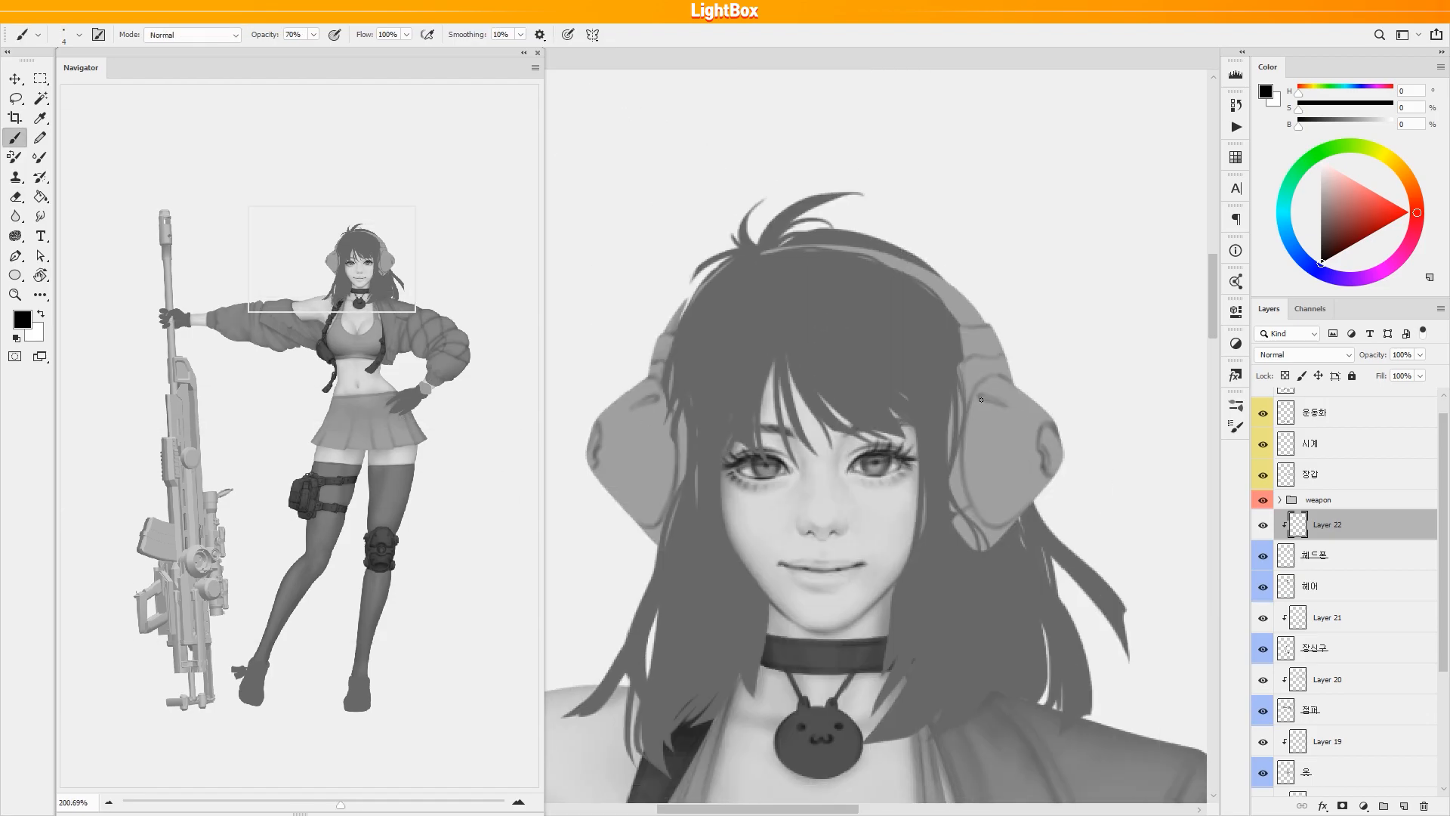
{"action": "left_click_drag", "start_coordinate": [750, 540], "coordinate": [772, 558]}
Shade the headphone ear cups and headband with soft shadows, varying the brush size.
{"action": "key", "text": "ctrl+1"}
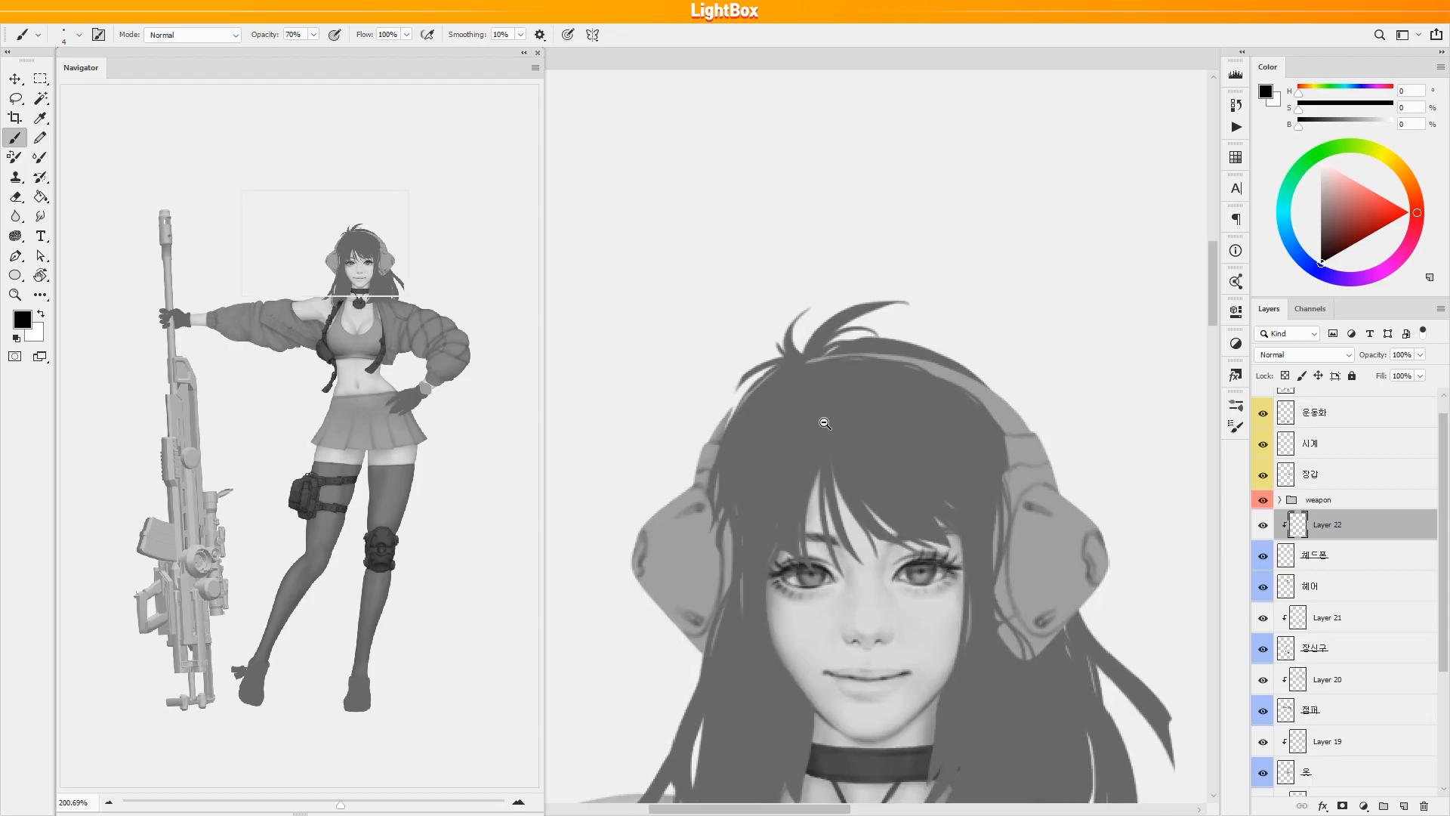
{"action": "key", "text": "bracketright"}
{"action": "key", "text": "bracketright"}
{"action": "key", "text": "bracketright"}
{"action": "key", "text": "bracketright"}
{"action": "key", "text": "bracketright"}
{"action": "key", "text": "bracketleft"}
{"action": "key", "text": "bracketleft"}
{"action": "key", "text": "bracketright"}
{"action": "key", "text": "bracketright"}
{"action": "key", "text": "bracketright"}
{"action": "key", "text": "bracketright"}
{"action": "key", "text": "ctrl+minus"}
Add a new layer clipped to the 장갑 gloves layer for shading the hand on the hip.
{"action": "left_click_drag", "start_coordinate": [1443, 594], "coordinate": [1443, 578]}
{"action": "left_click", "coordinate": [1329, 496]}
{"action": "key", "text": "ctrl+alt+shift+n"}
{"action": "key", "text": "ctrl+alt+g"}
{"action": "left_click_drag", "start_coordinate": [890, 463], "coordinate": [929, 463]}
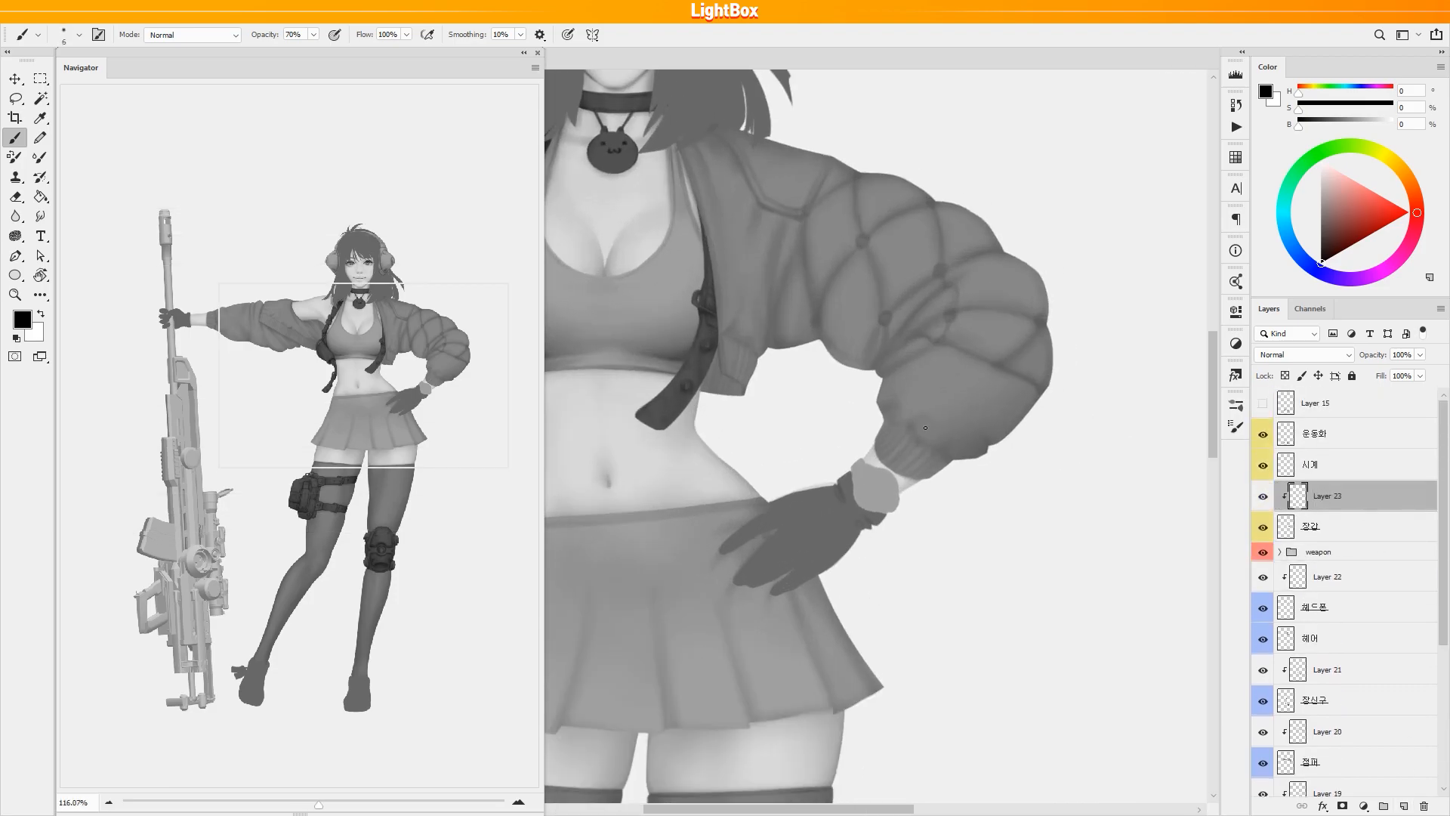
{"action": "left_click", "coordinate": [883, 550], "text": "ctrl"}
{"action": "key", "text": "e"}
{"action": "mouse_move", "coordinate": [798, 568]}
{"action": "left_mouse_down"}
{"action": "mouse_move", "coordinate": [839, 557]}
{"action": "mouse_move", "coordinate": [804, 570]}
{"action": "left_mouse_up"}
{"action": "key", "text": "ctrl+z"}
{"action": "key", "text": "b"}
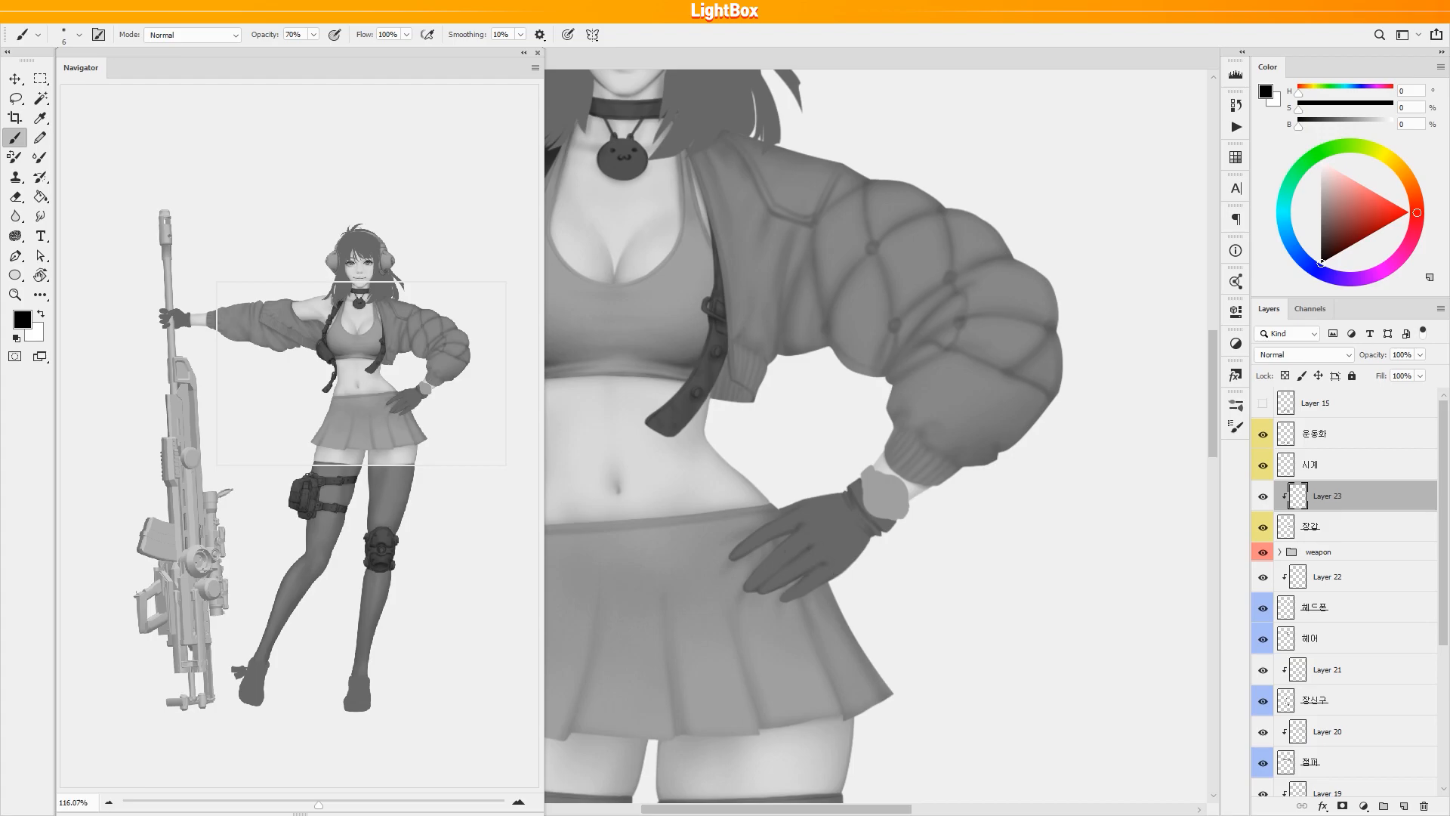
Shade between the fingers and across the back of the glove on the hip, softening at 30% opacity.
{"action": "left_click_drag", "start_coordinate": [829, 553], "coordinate": [802, 589]}
{"action": "left_click_drag", "start_coordinate": [748, 545], "coordinate": [793, 588]}
{"action": "left_click_drag", "start_coordinate": [861, 537], "coordinate": [797, 595]}
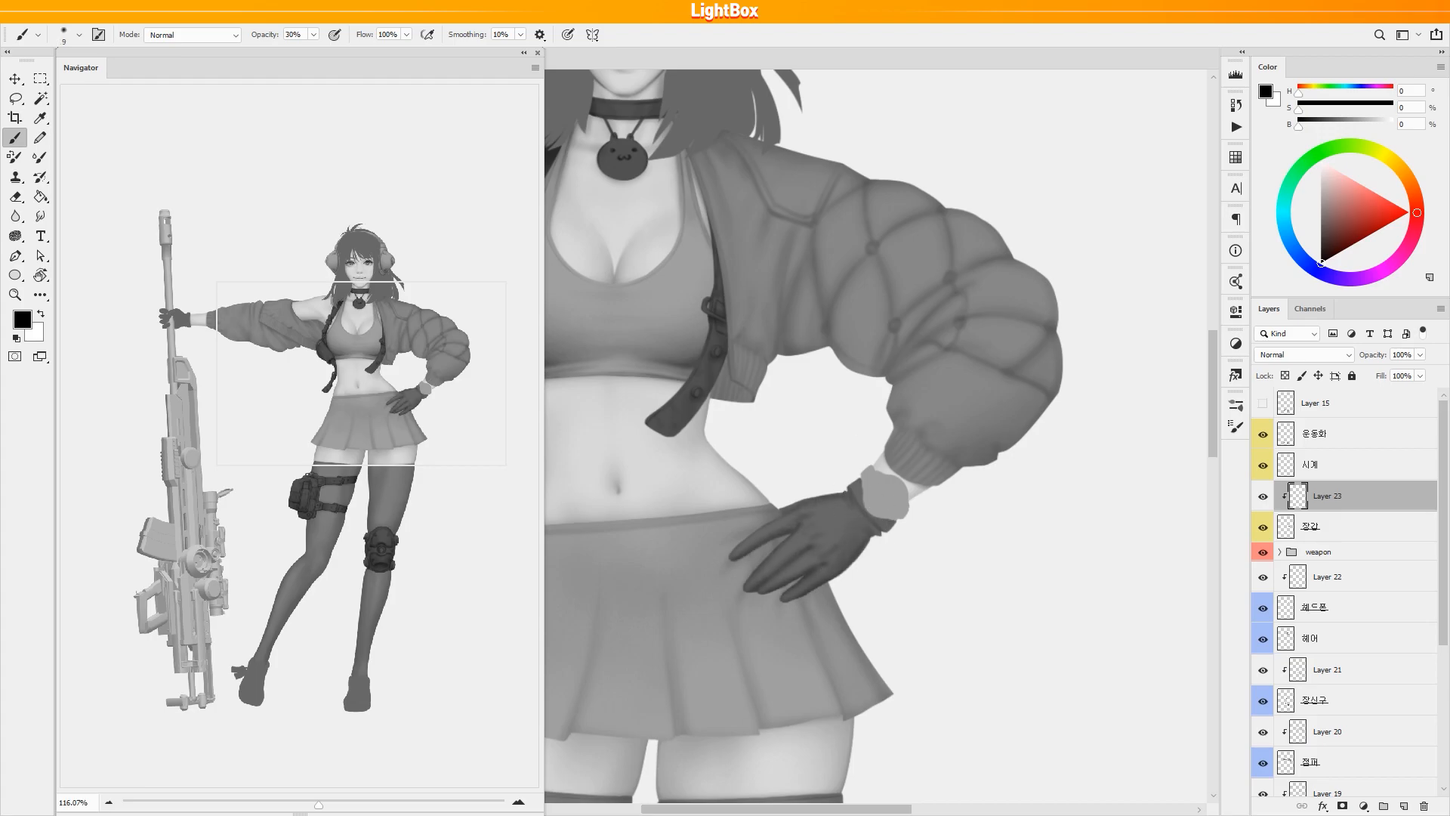
{"action": "scroll", "coordinate": [845, 565], "scroll_direction": "down", "scroll_amount": 1}
{"action": "scroll", "coordinate": [865, 515], "scroll_direction": "down", "scroll_amount": 1}
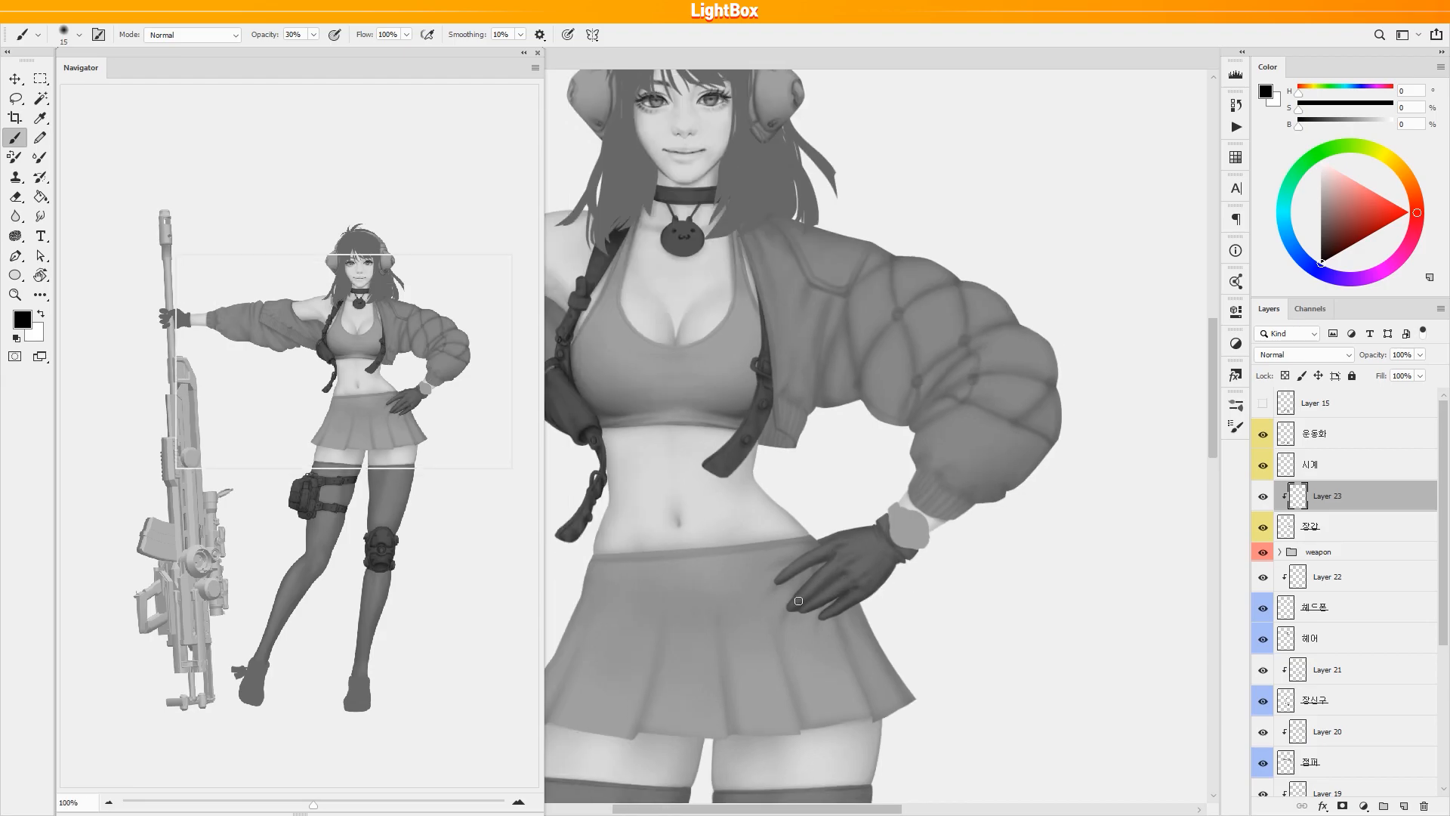
Shade the fingers, palm and cuff of the glove gripping the rifle barrel, and enlarge the eraser to size 30.
{"action": "scroll", "coordinate": [752, 426], "scroll_direction": "up", "scroll_amount": 2}
{"action": "left_click_drag", "start_coordinate": [740, 462], "coordinate": [702, 505]}
{"action": "mouse_move", "coordinate": [773, 428]}
{"action": "left_mouse_down"}
{"action": "mouse_move", "coordinate": [761, 450]}
{"action": "mouse_move", "coordinate": [697, 456]}
{"action": "left_mouse_up"}
{"action": "mouse_move", "coordinate": [612, 423]}
{"action": "left_mouse_down"}
{"action": "mouse_move", "coordinate": [650, 521]}
{"action": "mouse_move", "coordinate": [763, 536]}
{"action": "mouse_move", "coordinate": [680, 453]}
{"action": "mouse_move", "coordinate": [649, 502]}
{"action": "left_mouse_up"}
{"action": "key", "text": "bracketleft"}
{"action": "key", "text": "bracketright"}
{"action": "key", "text": "bracketright"}
{"action": "key", "text": "bracketright"}
{"action": "key", "text": "bracketright"}
{"action": "key", "text": "bracketright"}
{"action": "key", "text": "bracketright"}
{"action": "key", "text": "bracketright"}
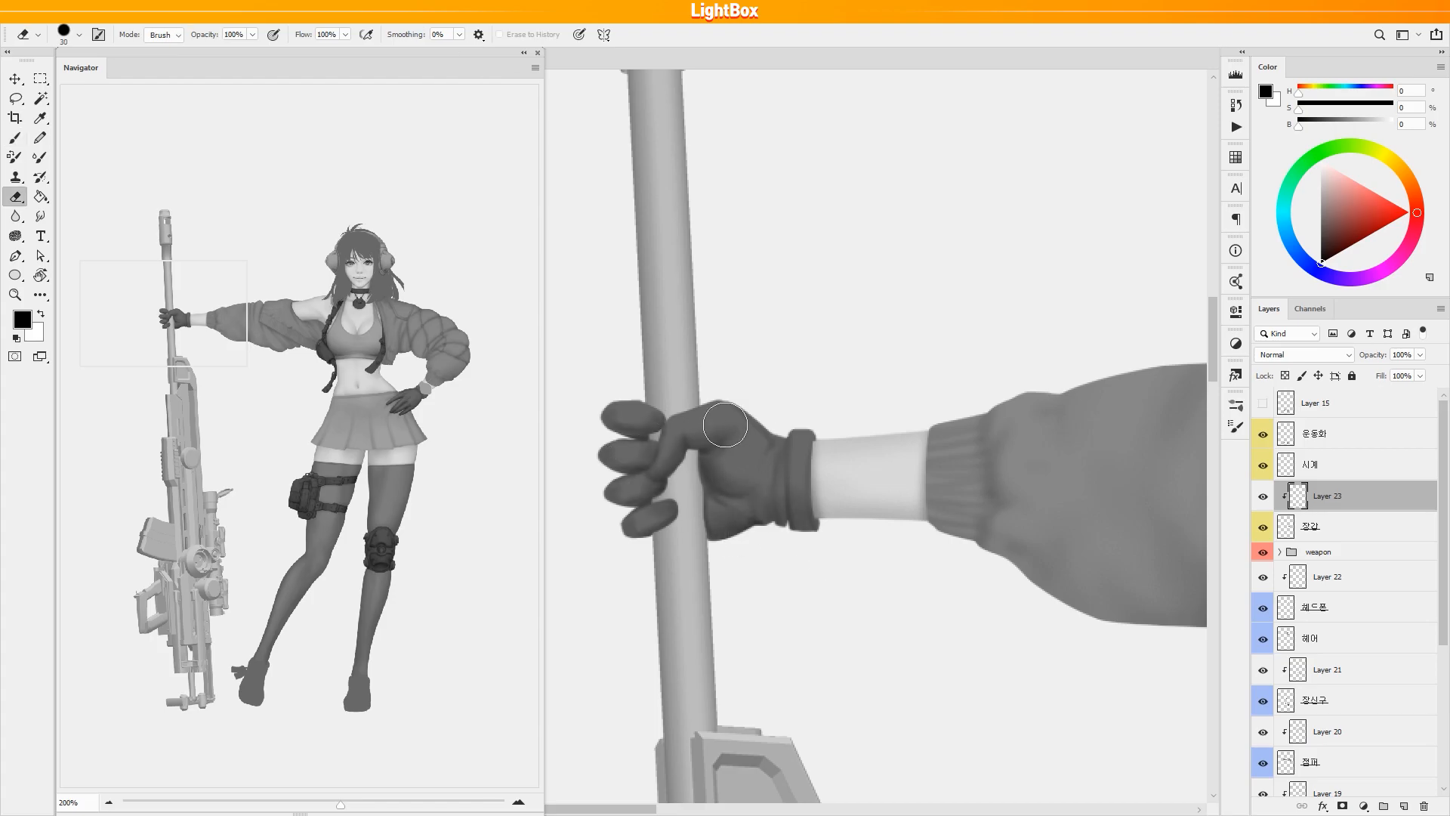
Finish softening the glove on the rifle barrel, and add a new layer clipped to the 시계 watch layer.
{"action": "scroll", "coordinate": [770, 461], "scroll_direction": "down", "scroll_amount": 1}
{"action": "left_click_drag", "start_coordinate": [771, 469], "coordinate": [741, 472]}
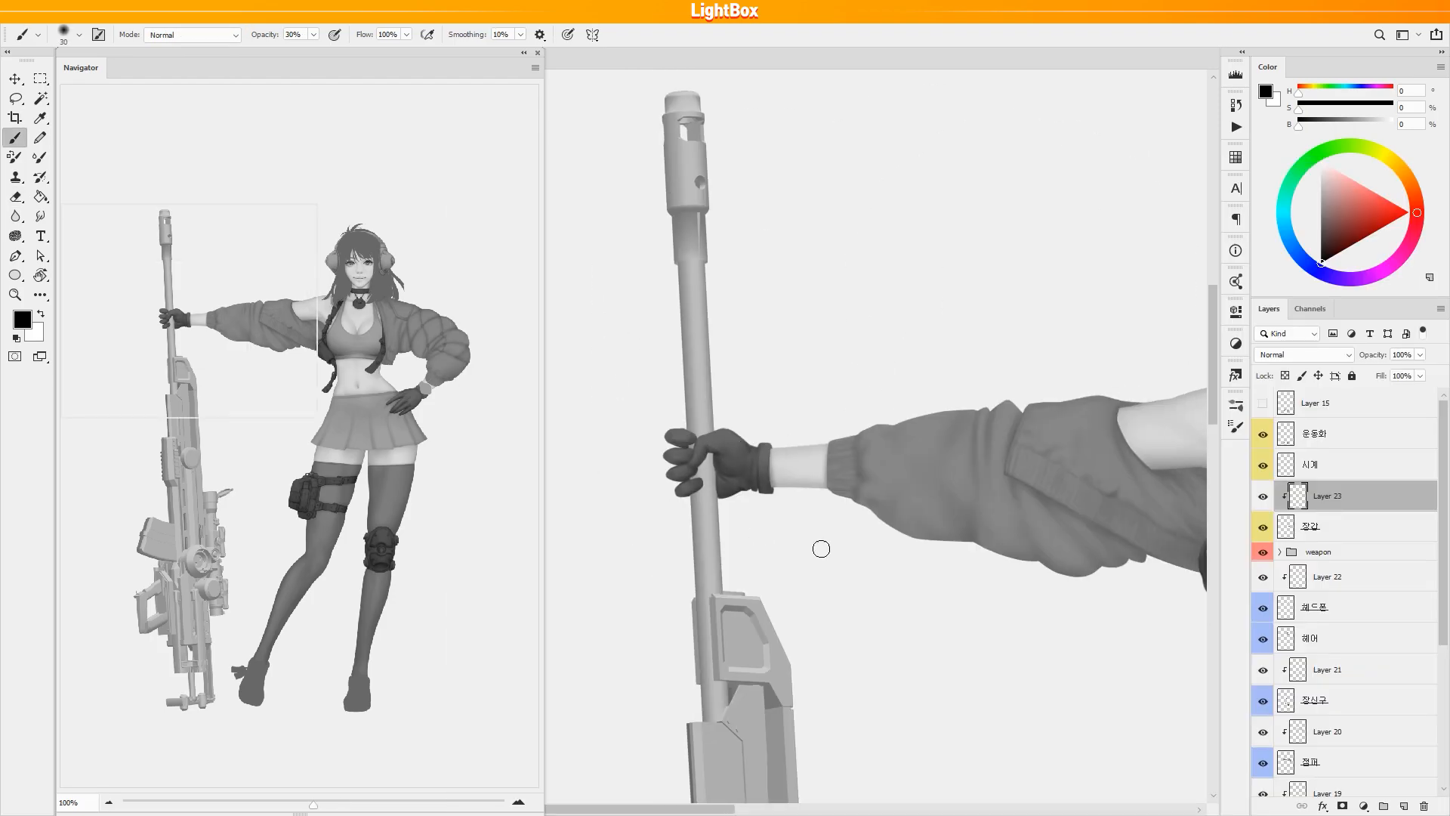
{"action": "scroll", "coordinate": [758, 534], "scroll_direction": "down", "scroll_amount": 1}
{"action": "left_click_drag", "start_coordinate": [1201, 680], "coordinate": [890, 551]}
{"action": "key", "text": "alt+bracketright"}
{"action": "key", "text": "ctrl+shift+alt+n"}
{"action": "key", "text": "ctrl+alt+g"}
Draw the watch's bezel ring, dial and edge shadows with a size 3 brush at 30% opacity.
{"action": "scroll", "coordinate": [952, 485], "scroll_direction": "up", "scroll_amount": 3}
{"action": "key", "text": "bracketleft"}
{"action": "key", "text": "bracketleft"}
{"action": "key", "text": "bracketleft"}
{"action": "key", "text": "bracketleft"}
{"action": "key", "text": "bracketleft"}
{"action": "key", "text": "bracketleft"}
{"action": "key", "text": "bracketleft"}
{"action": "key", "text": "bracketleft"}
{"action": "key", "text": "bracketleft"}
{"action": "key", "text": "bracketleft"}
{"action": "key", "text": "bracketleft"}
{"action": "left_click_drag", "start_coordinate": [761, 511], "coordinate": [770, 618]}
{"action": "left_click_drag", "start_coordinate": [694, 521], "coordinate": [721, 499]}
{"action": "left_click_drag", "start_coordinate": [698, 524], "coordinate": [751, 505]}
{"action": "key", "text": "ctrl+z"}
{"action": "mouse_move", "coordinate": [812, 580]}
{"action": "left_mouse_down"}
{"action": "mouse_move", "coordinate": [789, 617]}
{"action": "mouse_move", "coordinate": [763, 619]}
{"action": "left_mouse_up"}
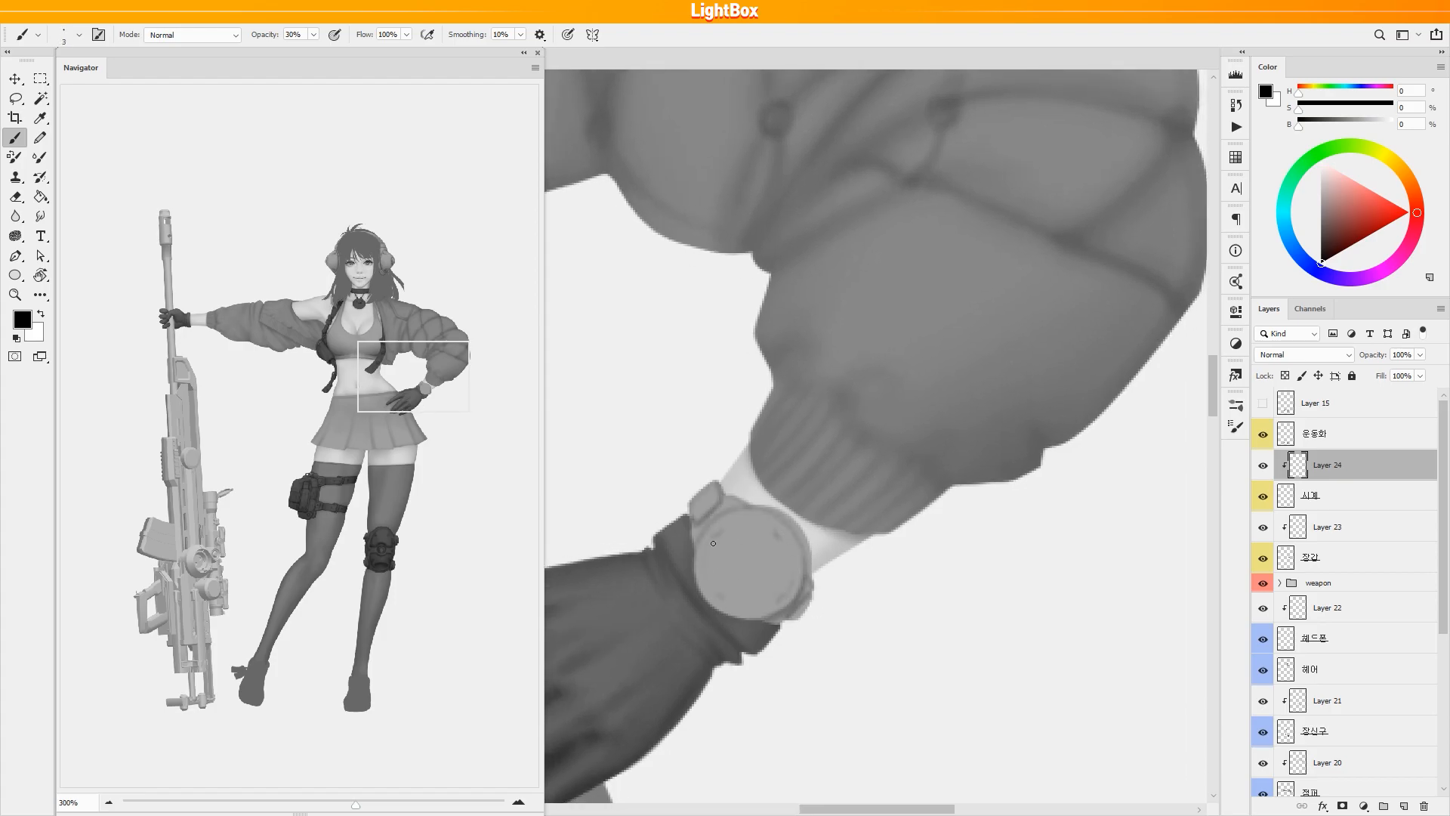
{"action": "left_click_drag", "start_coordinate": [741, 530], "coordinate": [747, 565]}
{"action": "key", "text": "ctrl+z"}
{"action": "left_click", "coordinate": [747, 563]}
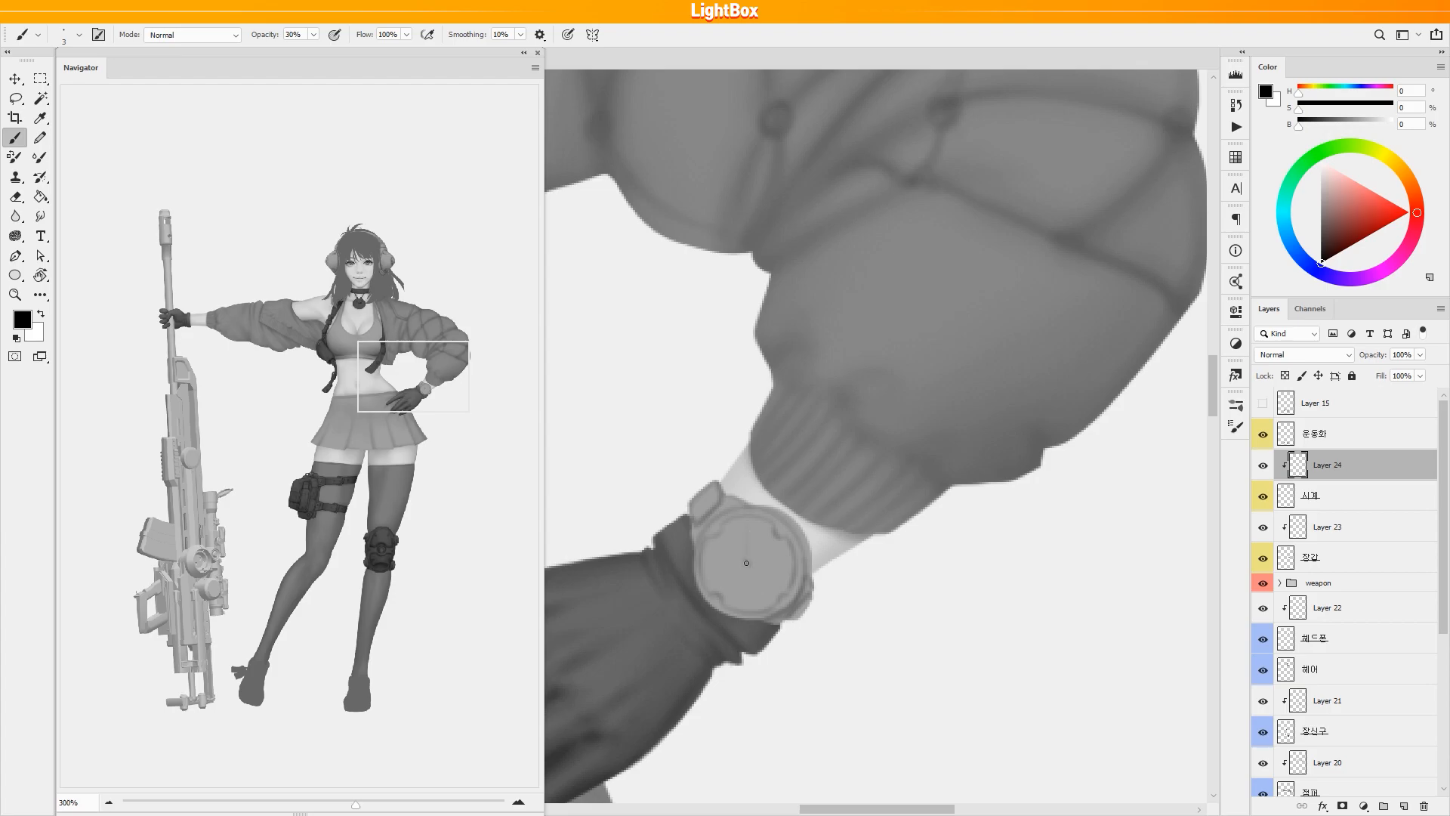
{"action": "scroll", "coordinate": [846, 554], "scroll_direction": "down", "scroll_amount": 3}
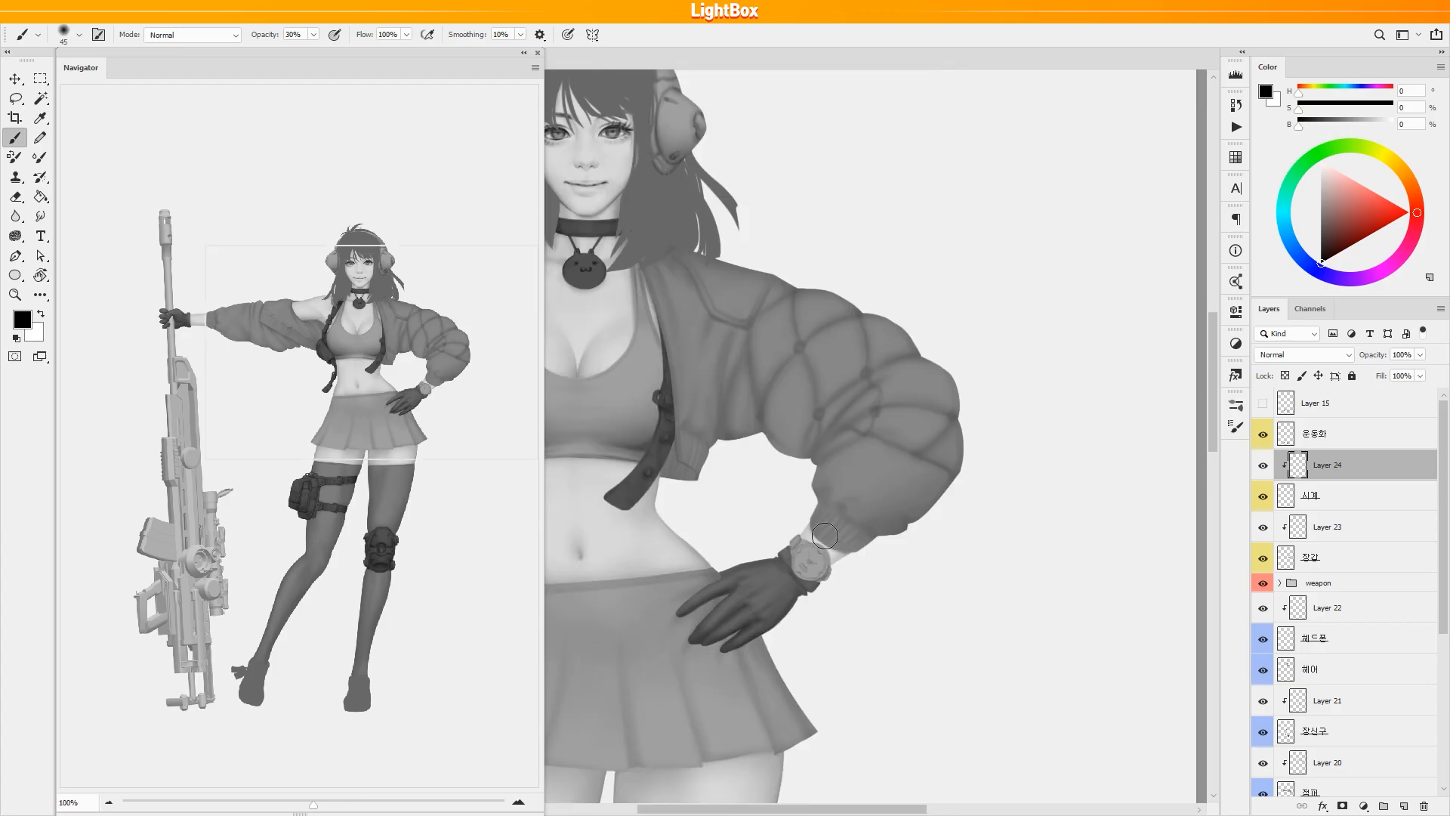
Add a new layer clipped to the 운동화 sneakers layer.
{"action": "left_click_drag", "start_coordinate": [1005, 744], "coordinate": [975, 483]}
{"action": "key", "text": "alt+bracketright"}
{"action": "key", "text": "ctrl+shift+alt+n"}
{"action": "key", "text": "ctrl+alt+g"}
Outline the tongue, collar and crossed laces on the sneaker with the bow, using a size 4 brush at 30% opacity.
{"action": "scroll", "coordinate": [741, 514], "scroll_direction": "up", "scroll_amount": 3}
{"action": "key", "text": "bracketright"}
{"action": "key", "text": "bracketright"}
{"action": "key", "text": "bracketright"}
{"action": "left_click_drag", "start_coordinate": [741, 514], "coordinate": [682, 463]}
{"action": "left_click_drag", "start_coordinate": [683, 459], "coordinate": [759, 461]}
{"action": "left_click_drag", "start_coordinate": [682, 462], "coordinate": [669, 514]}
{"action": "left_click_drag", "start_coordinate": [759, 465], "coordinate": [753, 523]}
{"action": "left_click_drag", "start_coordinate": [654, 551], "coordinate": [764, 527]}
{"action": "left_click_drag", "start_coordinate": [656, 562], "coordinate": [748, 547]}
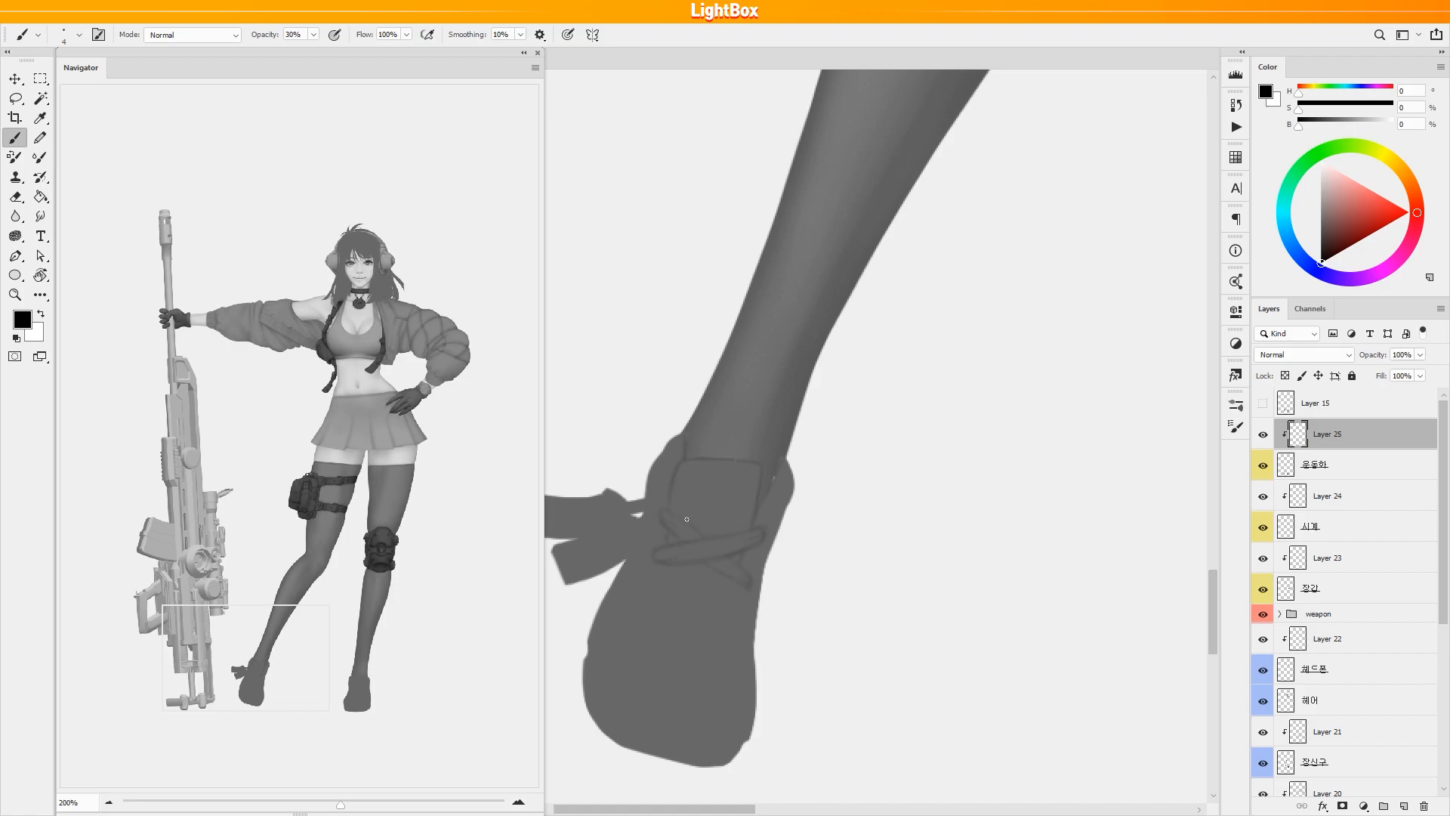
{"action": "left_click_drag", "start_coordinate": [647, 610], "coordinate": [657, 607]}
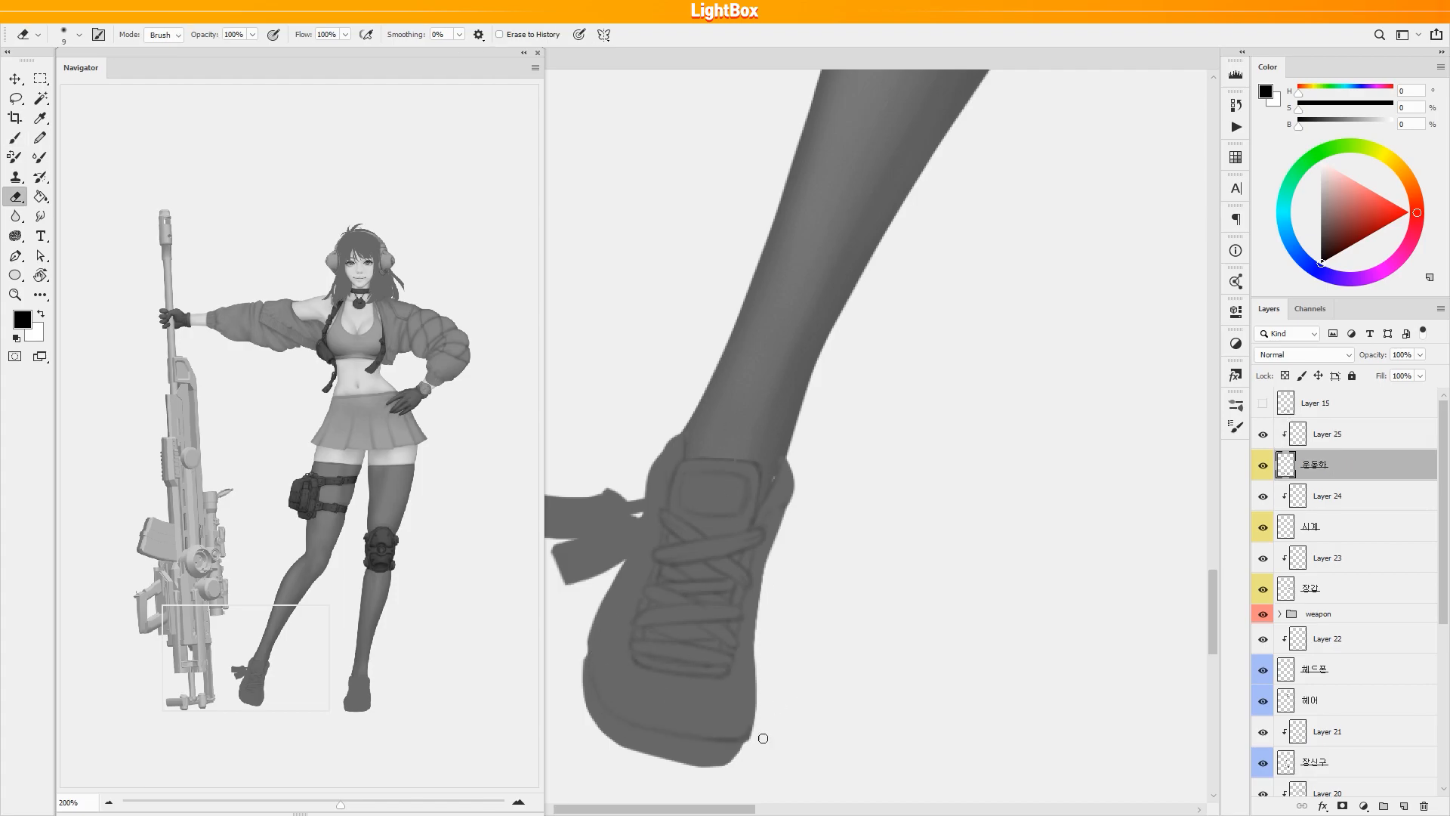
Refine the same sneaker's shape, and draw its toe cap line, sole edge and bow knot.
{"action": "left_click", "coordinate": [831, 617], "text": "alt"}
{"action": "left_click", "coordinate": [831, 617], "text": "alt"}
{"action": "scroll", "coordinate": [836, 621], "scroll_direction": "up", "scroll_amount": 3}
{"action": "key", "text": "ctrl+t"}
{"action": "key", "text": "Return"}
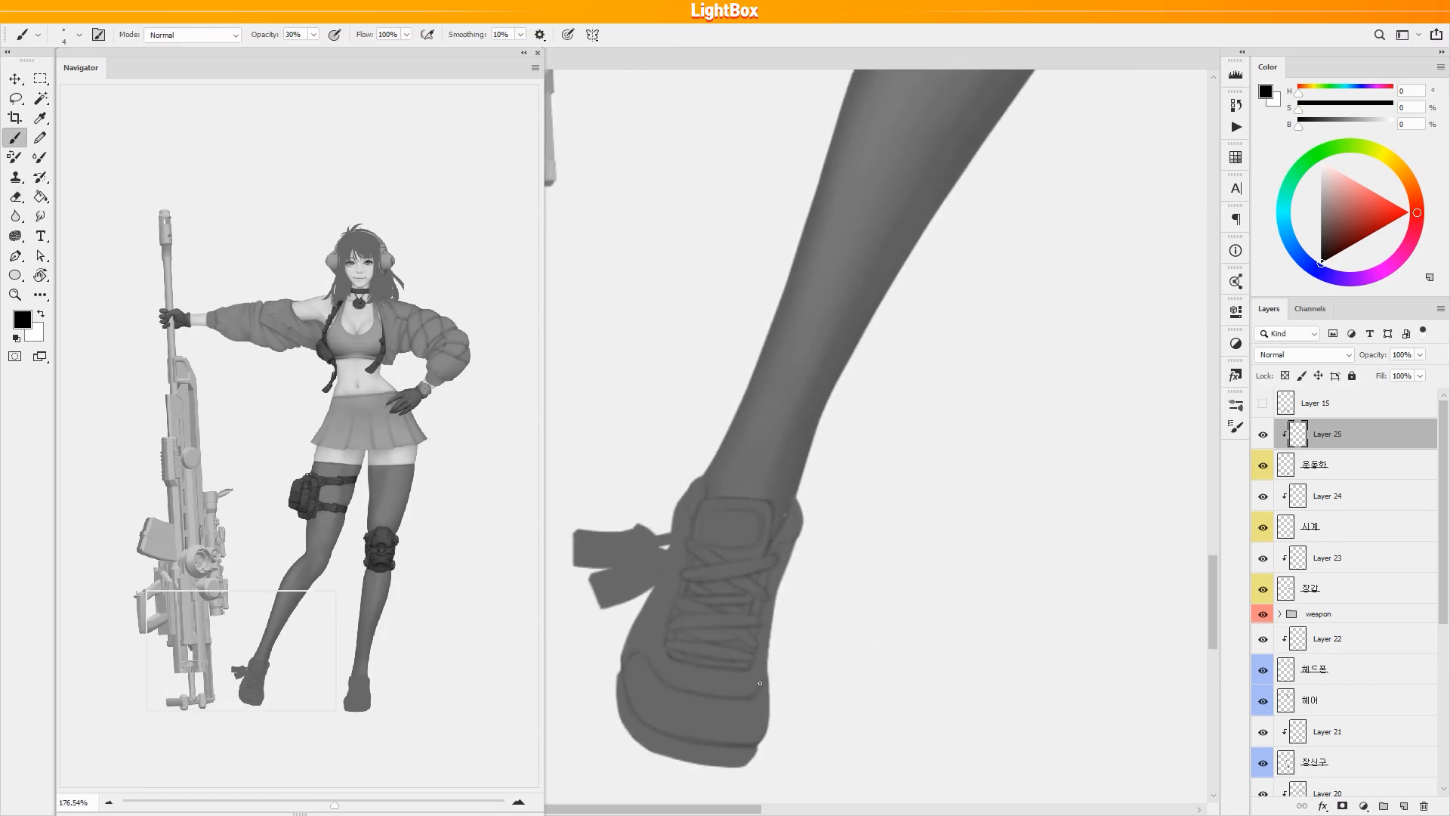
{"action": "left_click_drag", "start_coordinate": [765, 673], "coordinate": [780, 713]}
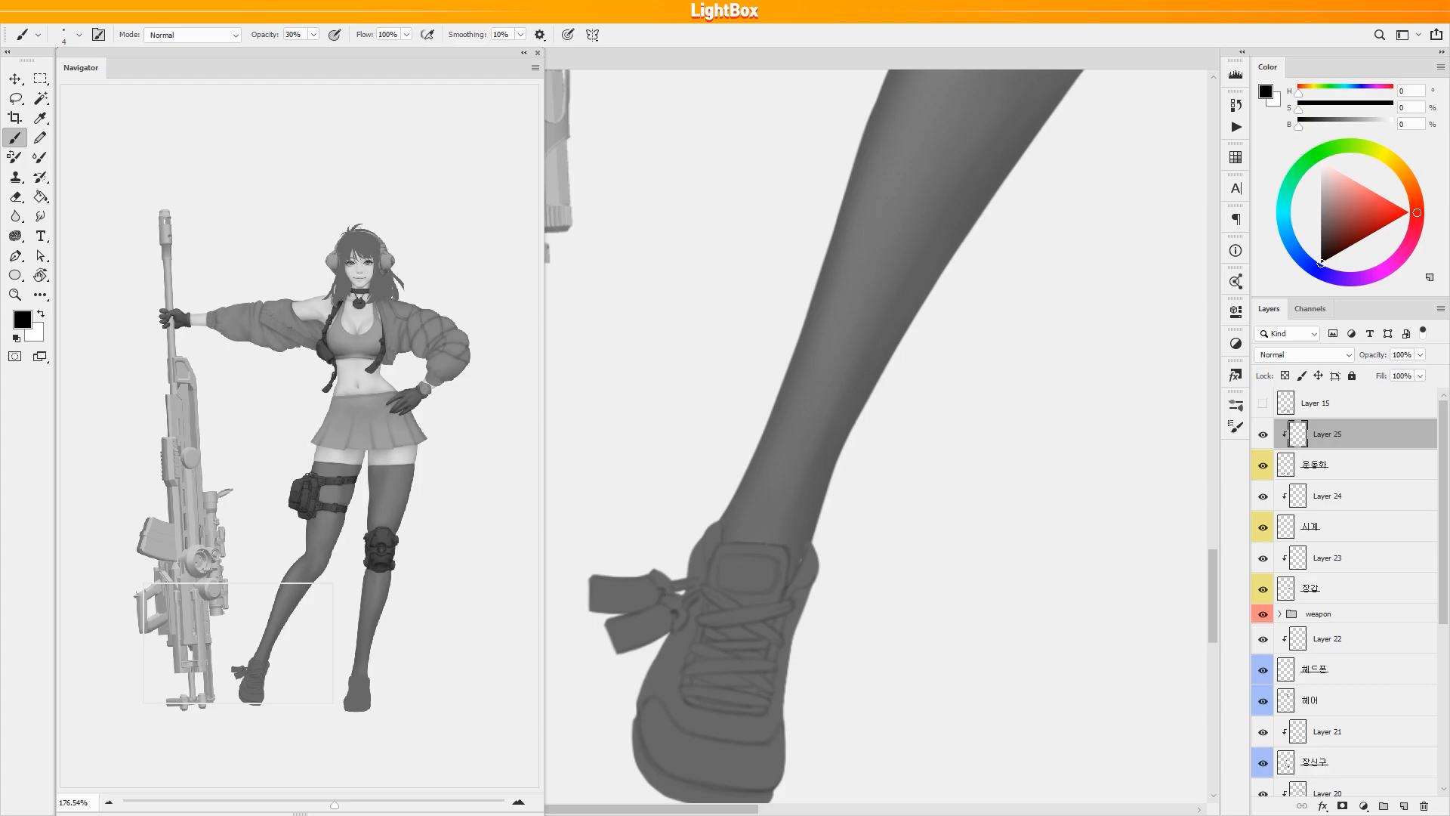
Fit a copy of the shoe linework onto the other sneaker by warping it to the foot's shape.
{"action": "scroll", "coordinate": [590, 577], "scroll_direction": "down", "scroll_amount": 3}
{"action": "key", "text": "ctrl+t"}
{"action": "scroll", "coordinate": [854, 557], "scroll_direction": "up", "scroll_amount": 3}
{"action": "right_click", "coordinate": [885, 561]}
{"action": "left_click", "coordinate": [922, 699]}
{"action": "left_click_drag", "start_coordinate": [763, 421], "coordinate": [950, 419]}
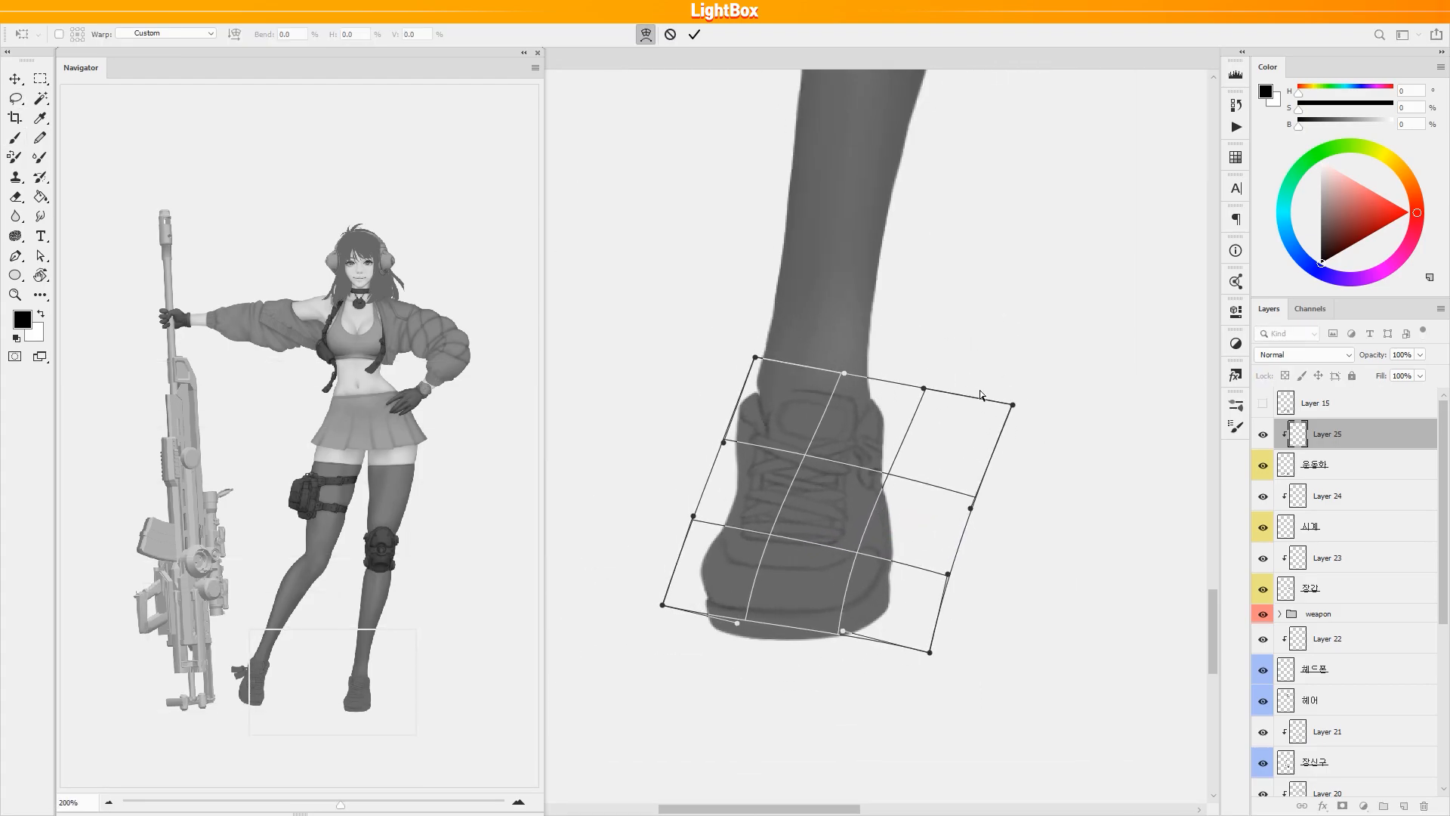
{"action": "key", "text": "Return"}
Draw the toe cap and sole lines on the sneaker below the knee pad at 100% opacity.
{"action": "key", "text": "l"}
{"action": "scroll", "coordinate": [734, 434], "scroll_direction": "right", "scroll_amount": 1}
{"action": "key", "text": "ctrl+z"}
{"action": "key", "text": "b"}
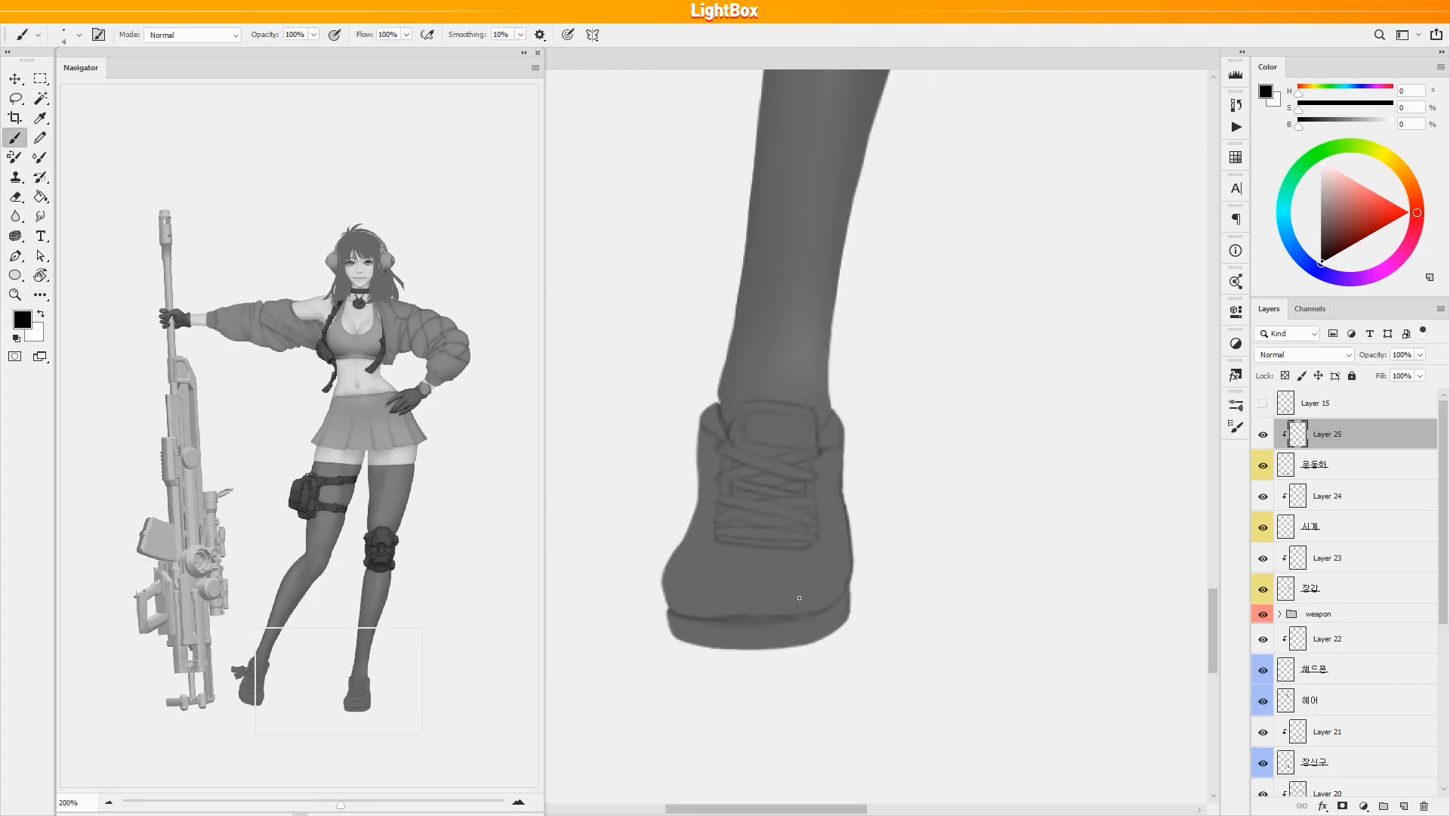
{"action": "scroll", "coordinate": [761, 568], "scroll_direction": "up", "scroll_amount": 1}
{"action": "scroll", "coordinate": [716, 621], "scroll_direction": "right", "scroll_amount": 1}
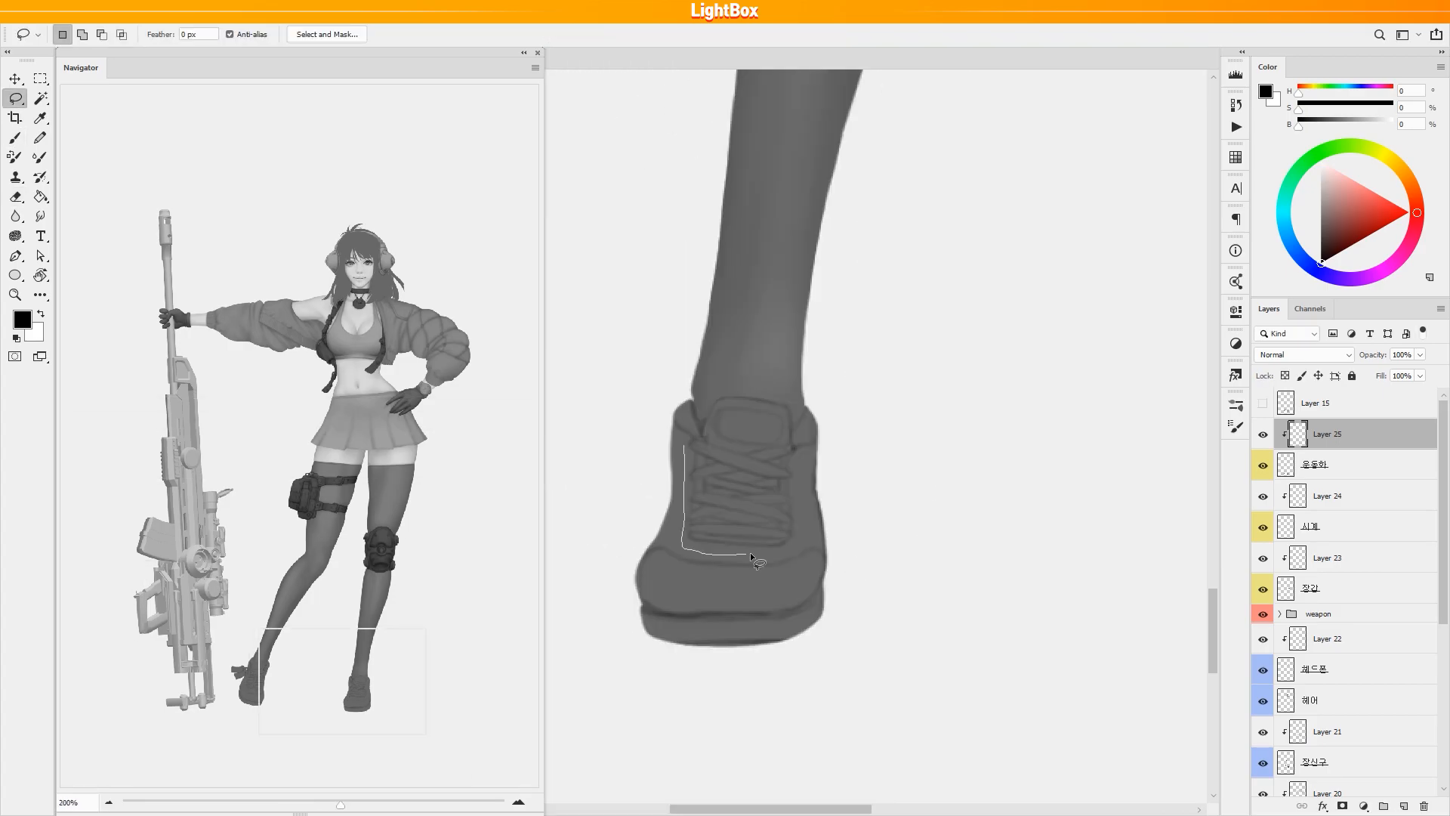
{"action": "key", "text": "ctrl+t"}
{"action": "key", "text": "Escape"}
{"action": "key", "text": "ctrl+z"}
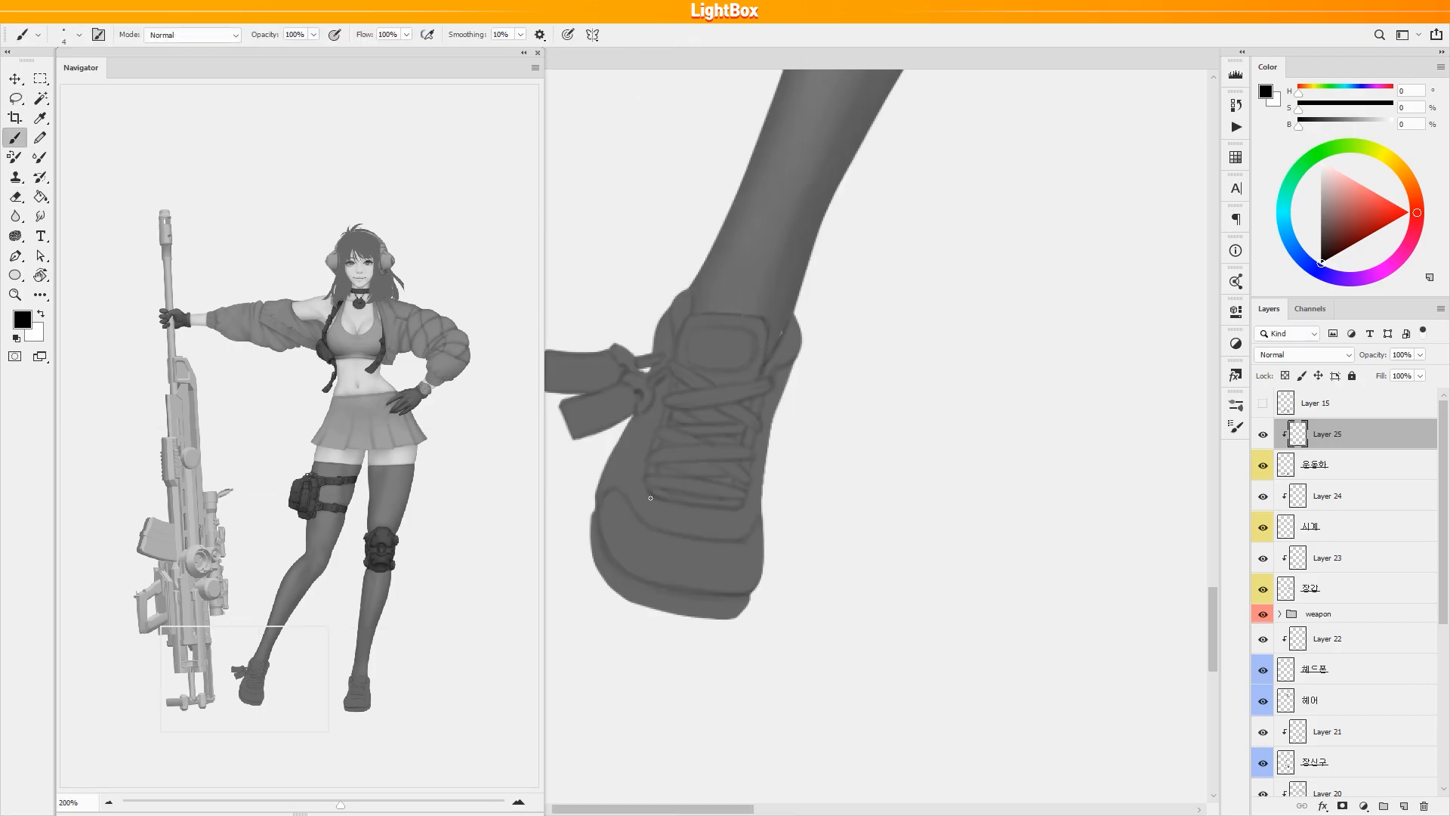
Shade the sneaker with the bow at 40% opacity, darkening the gaps between its laces with a size 5 brush.
{"action": "scroll", "coordinate": [711, 557], "scroll_direction": "down", "scroll_amount": 3}
{"action": "scroll", "coordinate": [778, 654], "scroll_direction": "up", "scroll_amount": 3}
{"action": "key", "text": "4"}
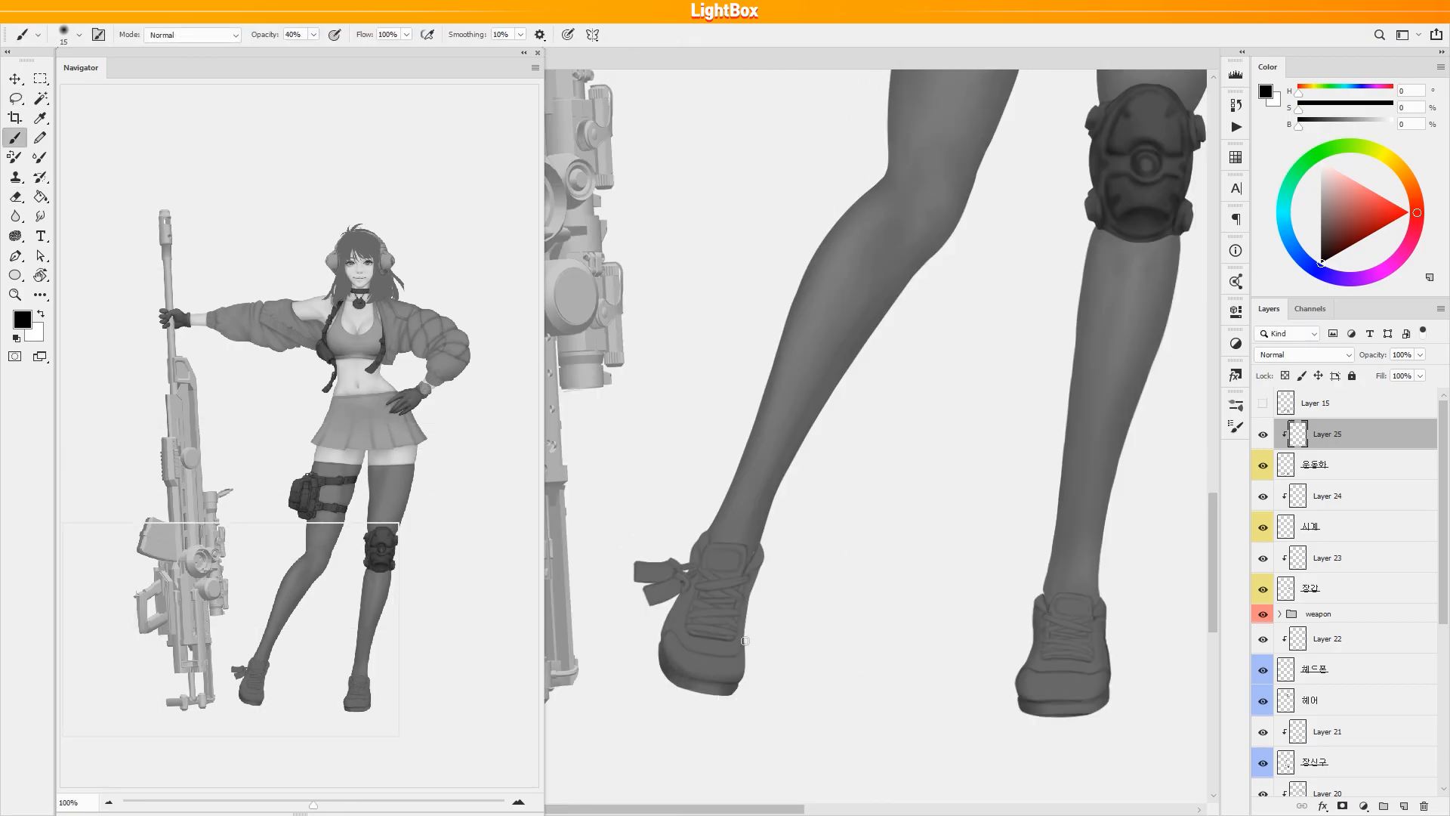
{"action": "scroll", "coordinate": [660, 517], "scroll_direction": "up", "scroll_amount": 3}
{"action": "key", "text": "bracketleft"}
{"action": "key", "text": "bracketleft"}
{"action": "key", "text": "bracketleft"}
{"action": "key", "text": "bracketleft"}
{"action": "key", "text": "bracketleft"}
{"action": "key", "text": "bracketleft"}
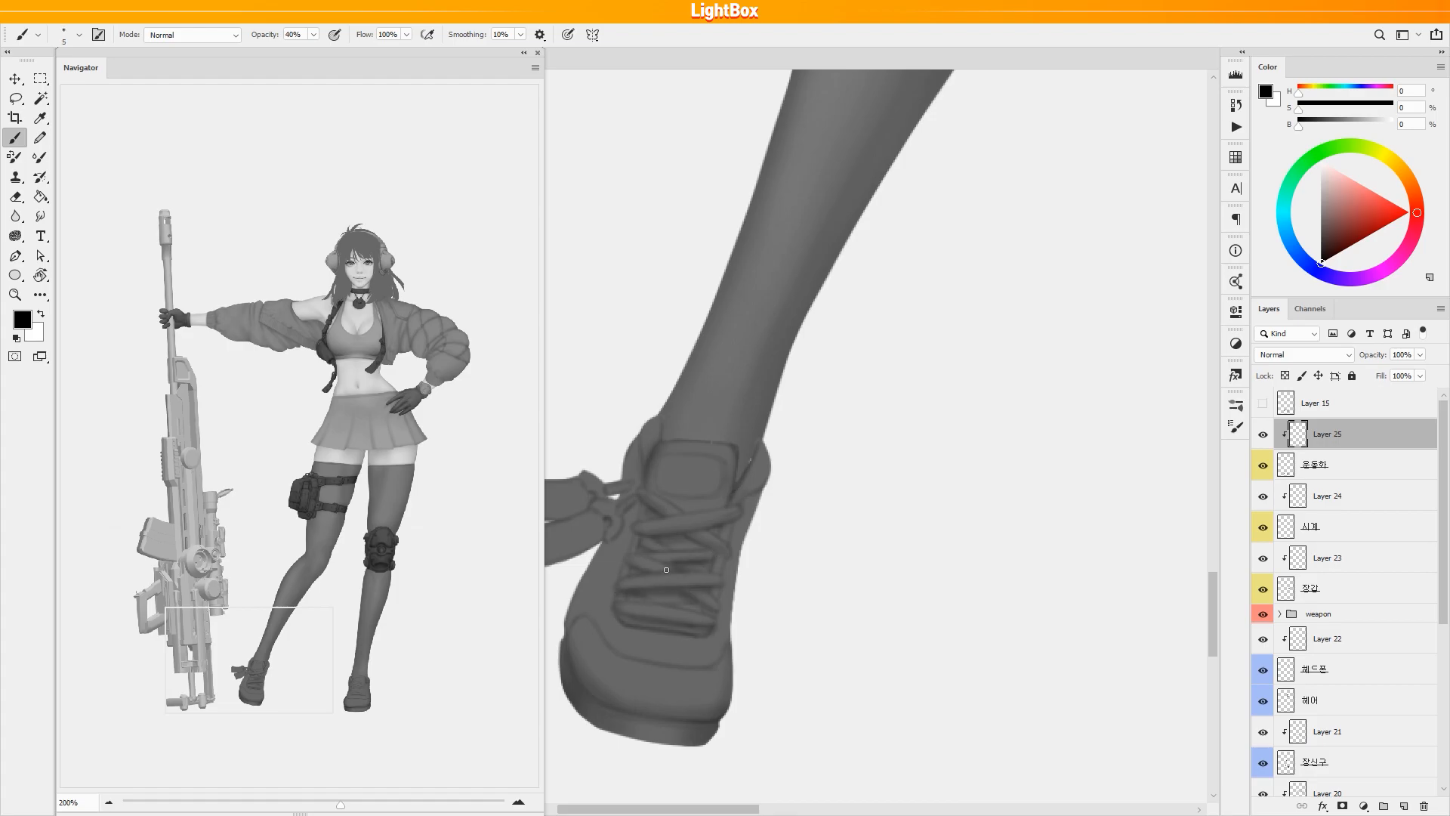
Darken the gaps between the laces of the sneaker below the knee pad at 40% opacity.
{"action": "scroll", "coordinate": [692, 543], "scroll_direction": "right", "scroll_amount": 3}
{"action": "left_click_drag", "start_coordinate": [770, 604], "coordinate": [861, 582]}
{"action": "left_click_drag", "start_coordinate": [770, 649], "coordinate": [872, 645]}
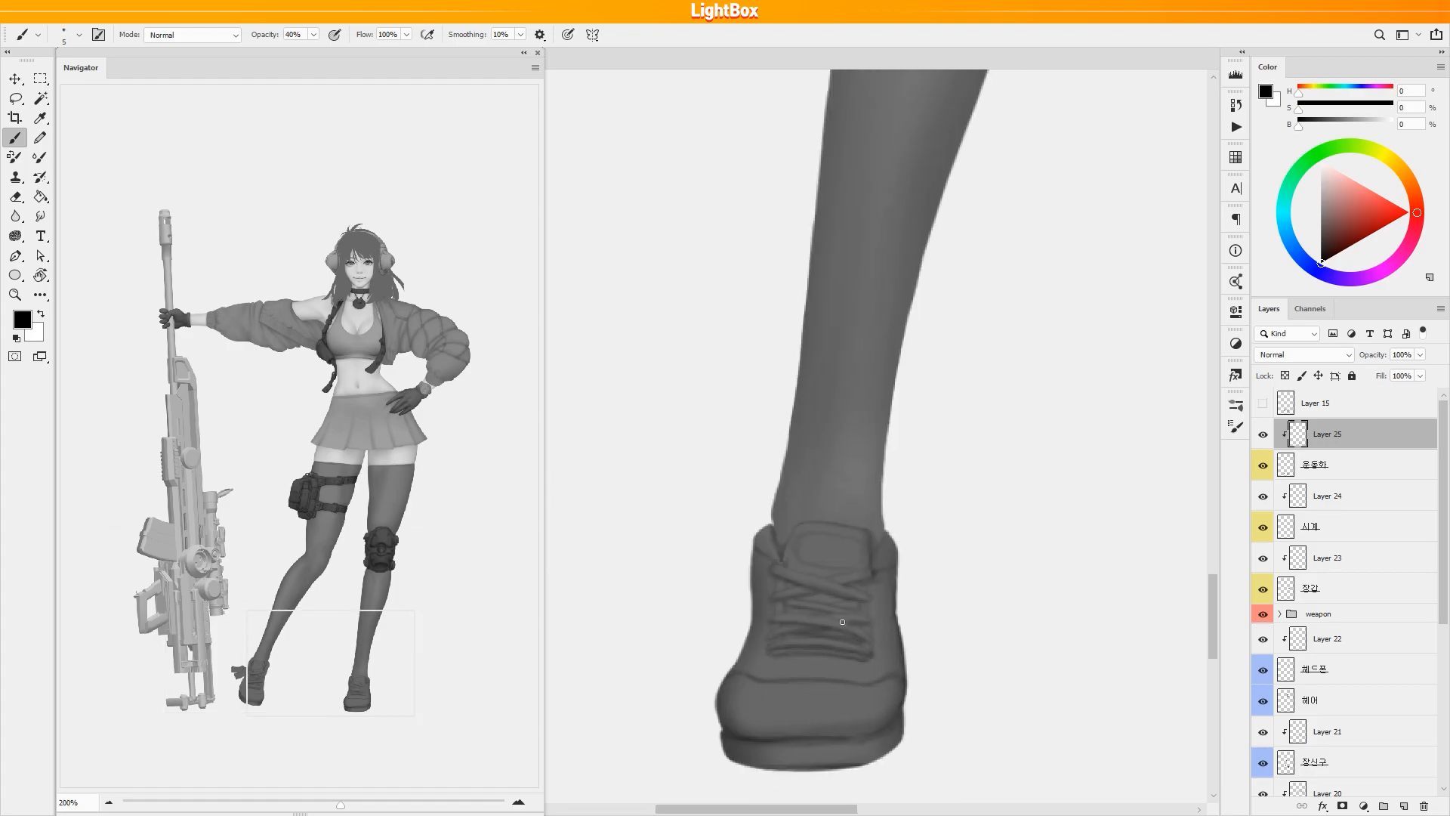
Deepen the soft shadows over both sneakers, enlarging the brush to size 60.
{"action": "scroll", "coordinate": [783, 637], "scroll_direction": "down", "scroll_amount": 3}
{"action": "key", "text": "bracketright"}
{"action": "key", "text": "bracketright"}
{"action": "scroll", "coordinate": [751, 558], "scroll_direction": "down", "scroll_amount": 3}
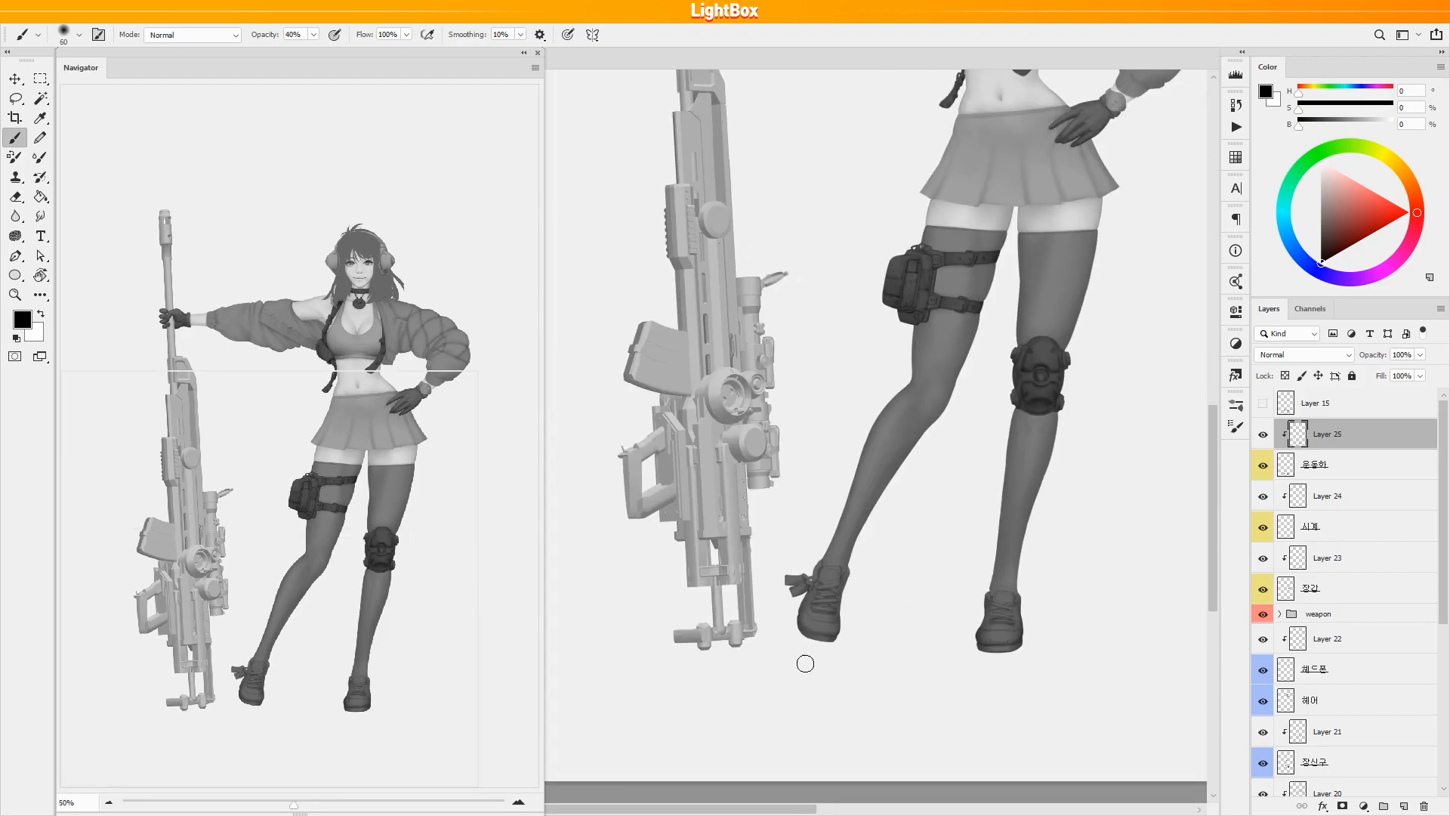
{"action": "key", "text": "bracketright"}
{"action": "key", "text": "bracketright"}
{"action": "key", "text": "bracketright"}
{"action": "key", "text": "bracketright"}
{"action": "key", "text": "bracketright"}
{"action": "key", "text": "bracketright"}
{"action": "key", "text": "bracketright"}
{"action": "key", "text": "bracketright"}
Hide the old face on Layer 17 and add a new layer above Layer 16 for redrawing it.
{"action": "scroll", "coordinate": [1344, 604], "scroll_direction": "down", "scroll_amount": 5}
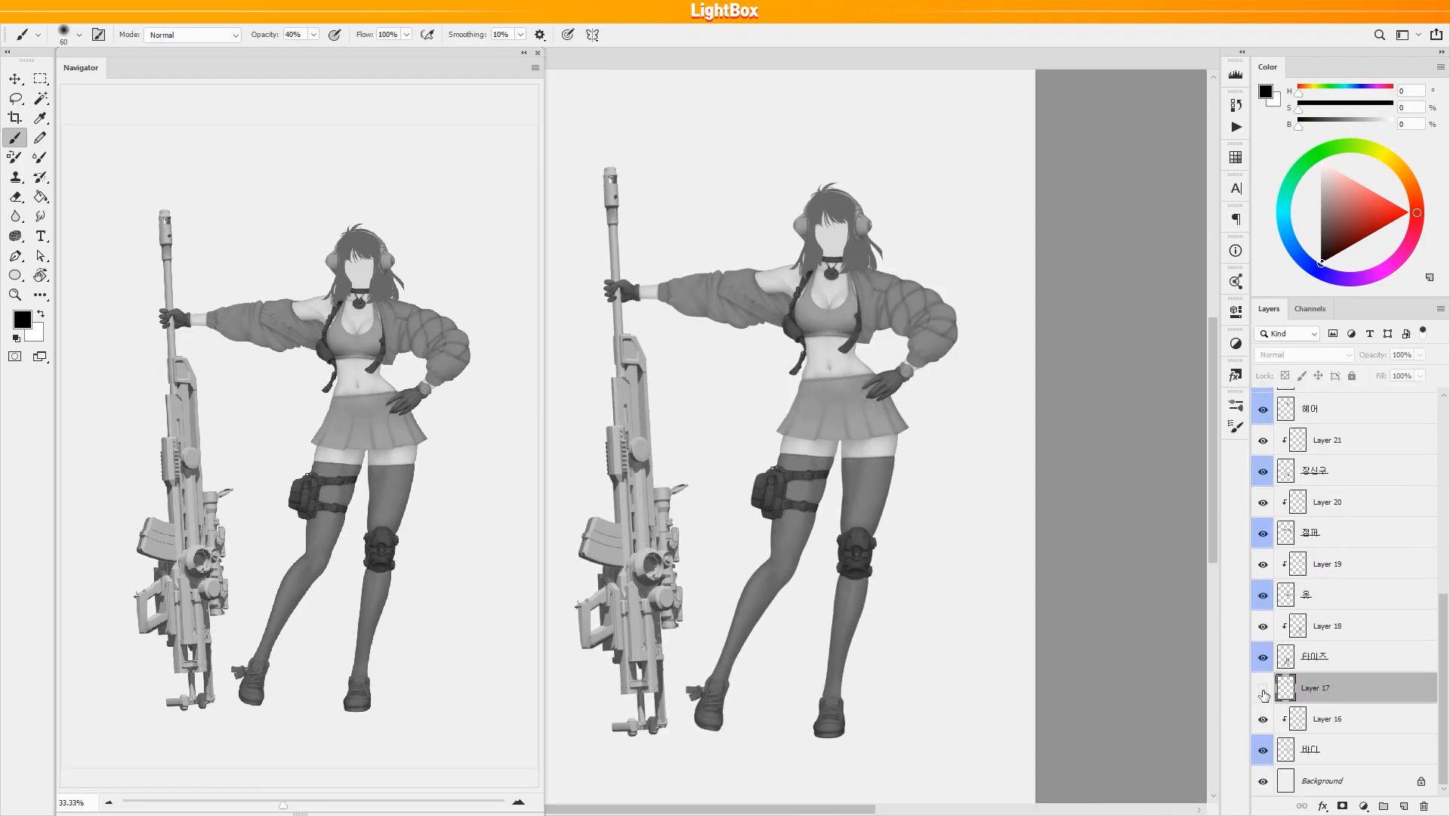
{"action": "left_click", "coordinate": [1327, 719]}
{"action": "left_click", "coordinate": [1402, 806]}
Sketch the jawline, the vertical centre line and the eye and mouth guides on the blank face with a size 3 brush.
{"action": "key", "text": "bracketleft"}
{"action": "key", "text": "bracketleft"}
{"action": "key", "text": "bracketleft"}
{"action": "key", "text": "bracketleft"}
{"action": "key", "text": "bracketleft"}
{"action": "key", "text": "bracketleft"}
{"action": "key", "text": "bracketleft"}
{"action": "key", "text": "bracketleft"}
{"action": "key", "text": "bracketleft"}
{"action": "key", "text": "bracketleft"}
{"action": "key", "text": "bracketleft"}
{"action": "key", "text": "bracketleft"}
{"action": "left_click_drag", "start_coordinate": [821, 384], "coordinate": [866, 444]}
{"action": "mouse_move", "coordinate": [727, 527]}
{"action": "left_mouse_down"}
{"action": "mouse_move", "coordinate": [767, 564]}
{"action": "mouse_move", "coordinate": [811, 564]}
{"action": "left_mouse_up"}
{"action": "mouse_move", "coordinate": [789, 462]}
{"action": "left_mouse_down"}
{"action": "mouse_move", "coordinate": [789, 508]}
{"action": "mouse_move", "coordinate": [846, 497]}
{"action": "left_mouse_up"}
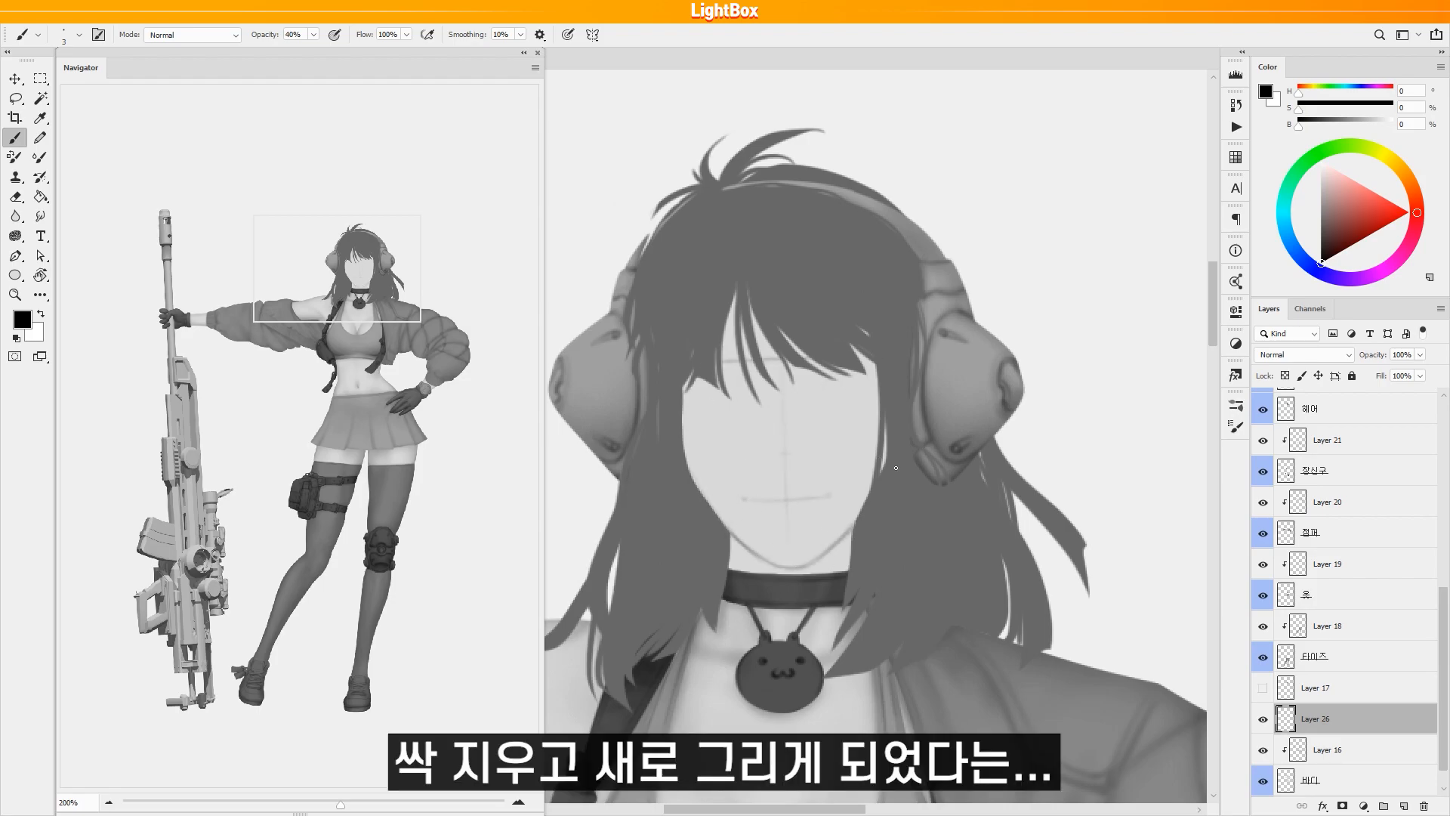
Draw the mouth line, nostrils and eye outlines over the face guides, cleaning the lines with the Eraser.
{"action": "left_click_drag", "start_coordinate": [771, 499], "coordinate": [821, 501]}
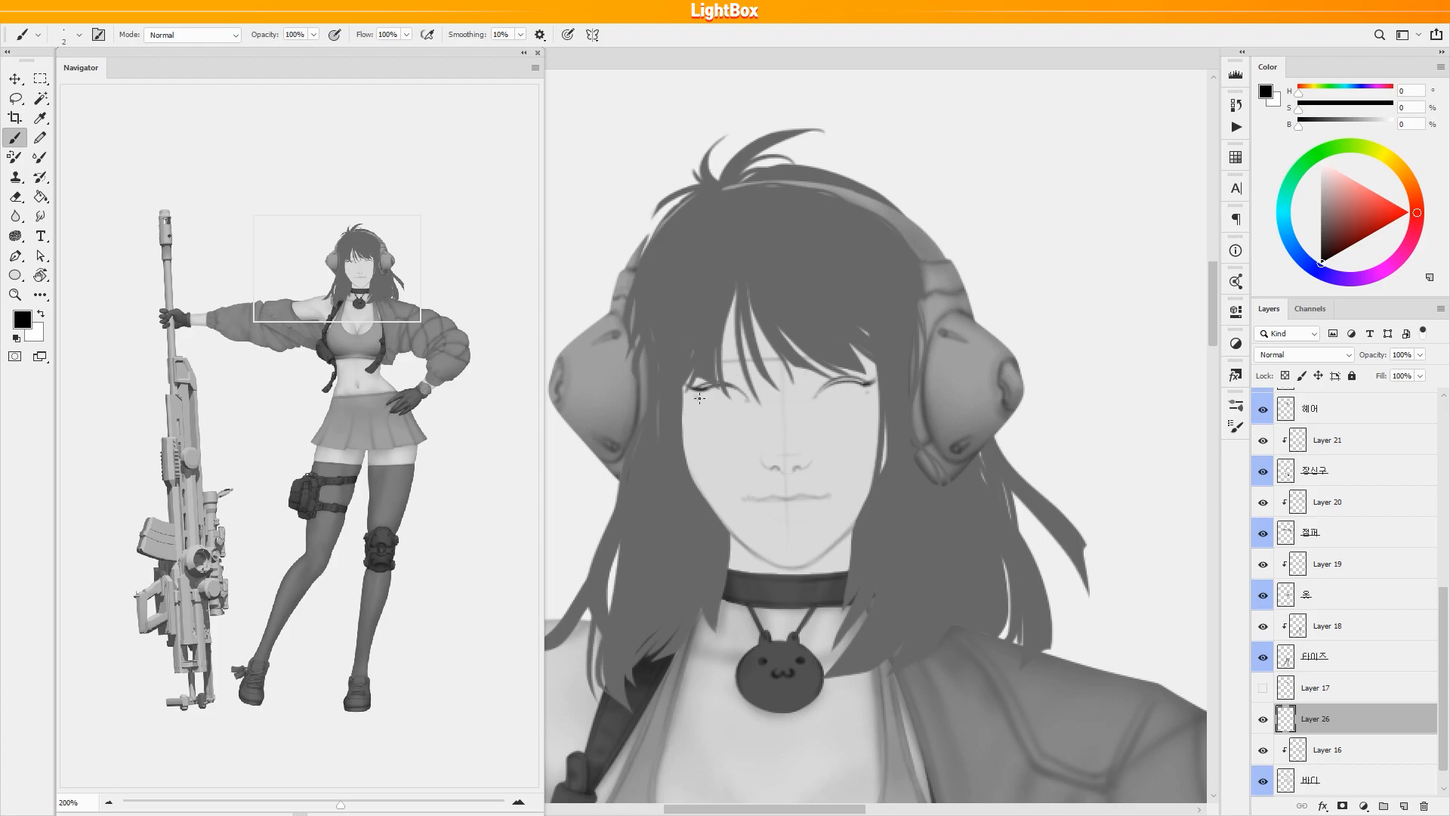
{"action": "key", "text": "e"}
{"action": "key", "text": "b"}
{"action": "key", "text": "e"}
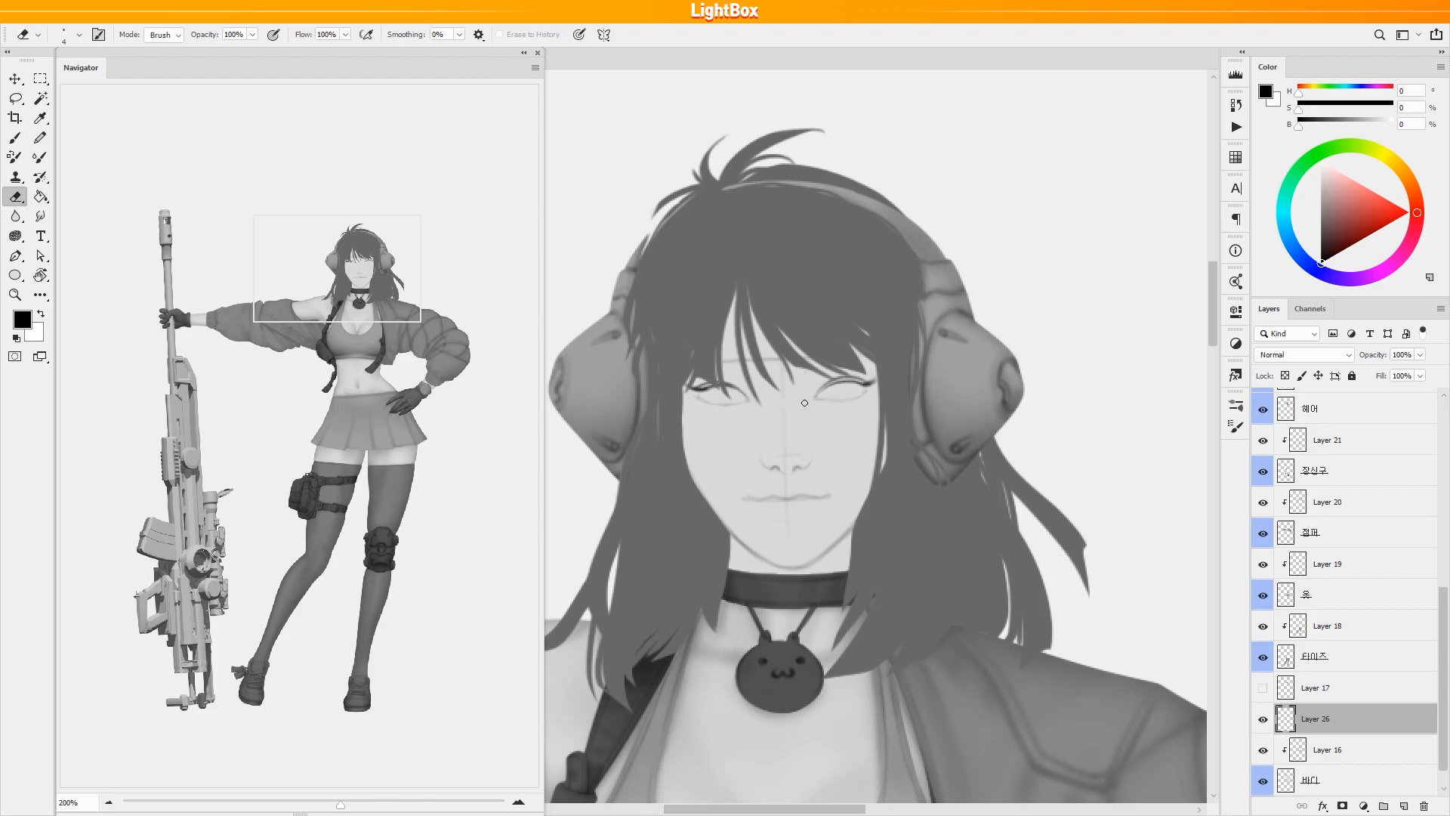
Draw dark upper lashes and fine lower lashes on both eyes at 100% opacity, erasing stray marks.
{"action": "key", "text": "b"}
{"action": "key", "text": "e"}
{"action": "key", "text": "b"}
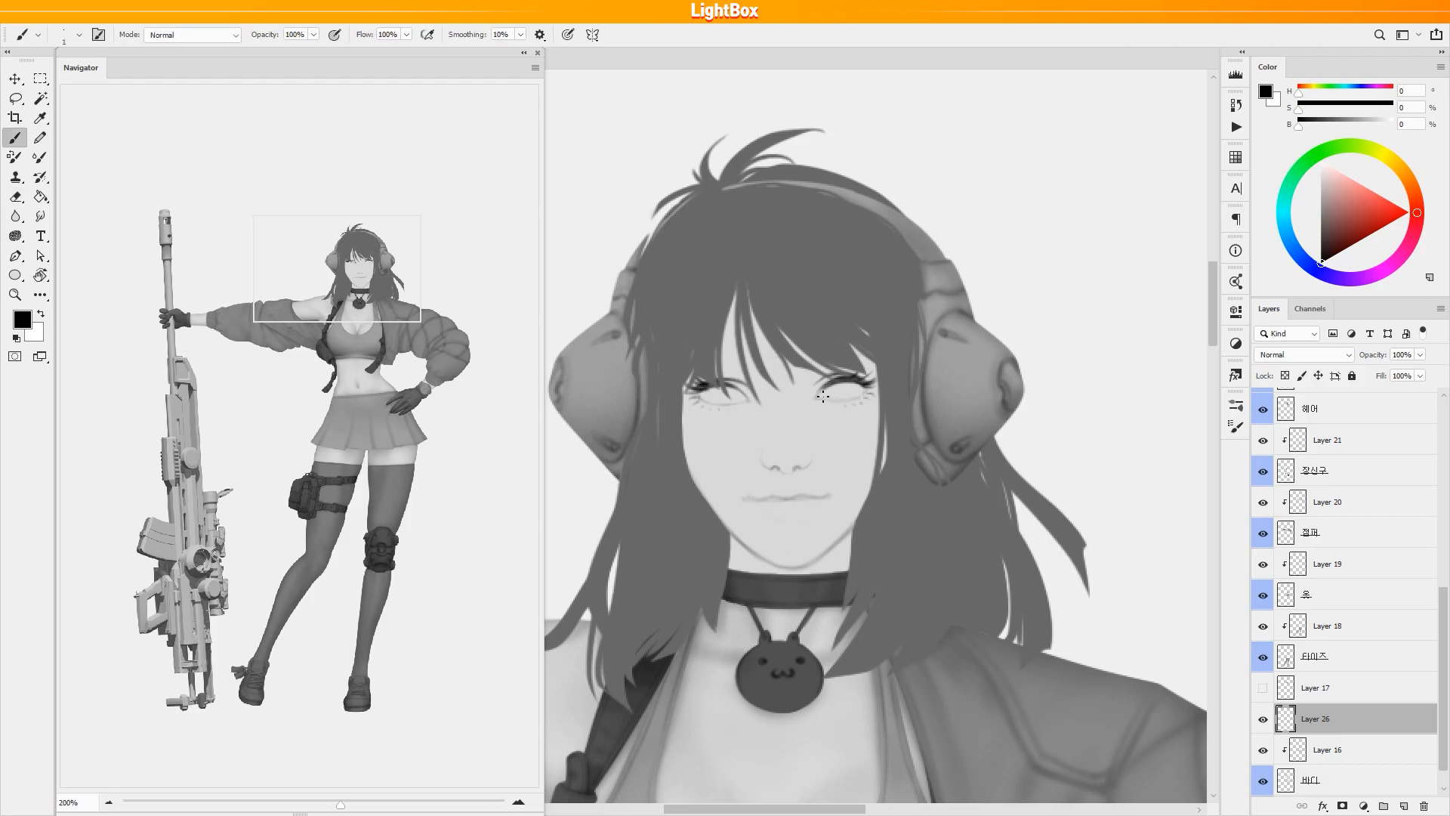
{"action": "key", "text": "e"}
{"action": "key", "text": "b"}
{"action": "key", "text": "e"}
{"action": "key", "text": "b"}
Select the 헤어 hair layer, sample its grey, and clean up the hair edge along the side of the face.
{"action": "key", "text": "m"}
{"action": "left_click", "coordinate": [876, 416], "text": "ctrl"}
{"action": "key", "text": "b"}
{"action": "left_click", "coordinate": [879, 377], "text": "alt"}
{"action": "right_click", "coordinate": [879, 367]}
{"action": "key", "text": "Escape"}
Lasso the drawn eyes on Layer 26 and adjust their placement with Free Transform.
{"action": "key", "text": "l"}
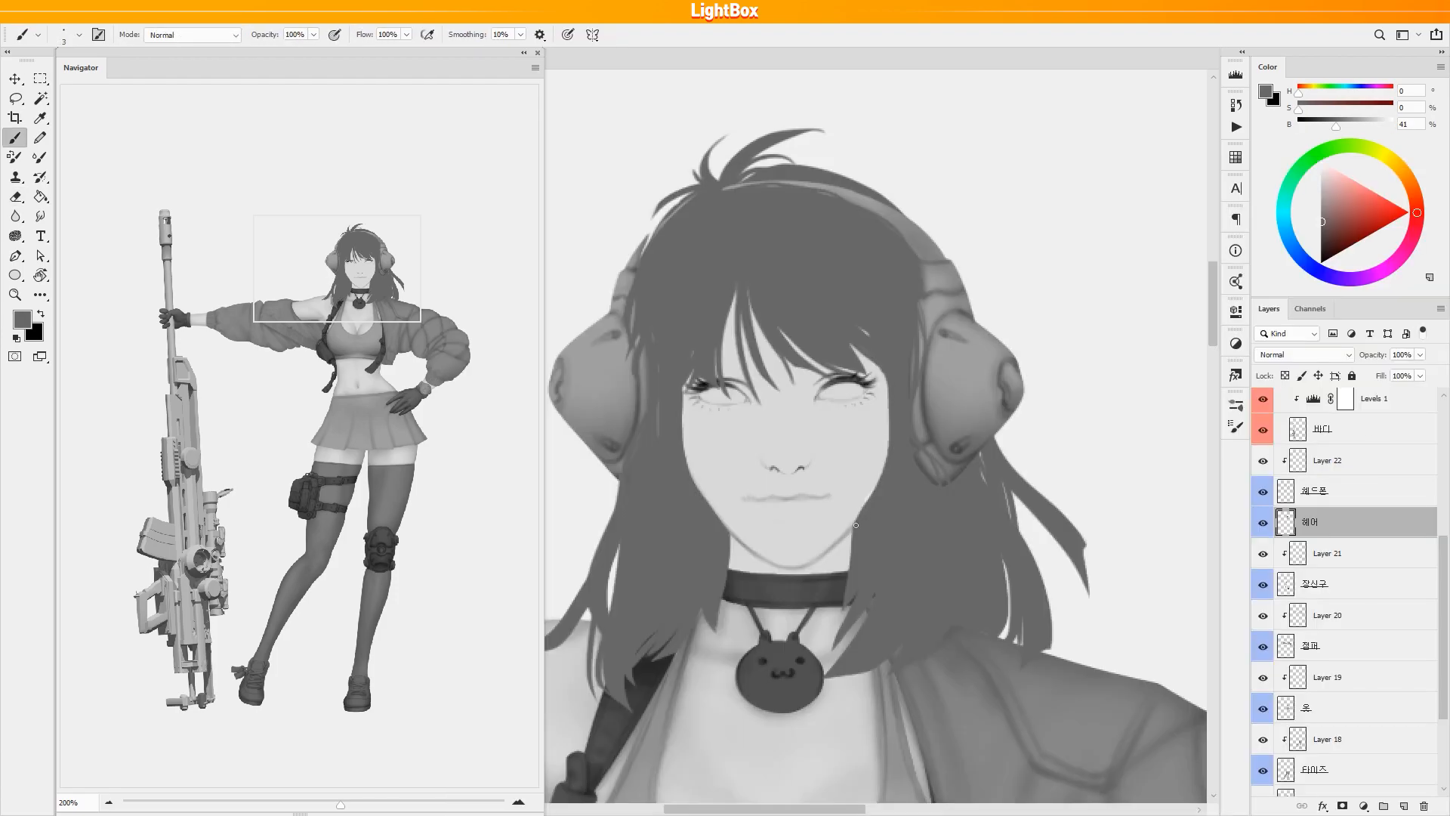
{"action": "left_click_drag", "start_coordinate": [815, 436], "coordinate": [729, 491]}
{"action": "key", "text": "ctrl+t"}
{"action": "key", "text": "Return"}
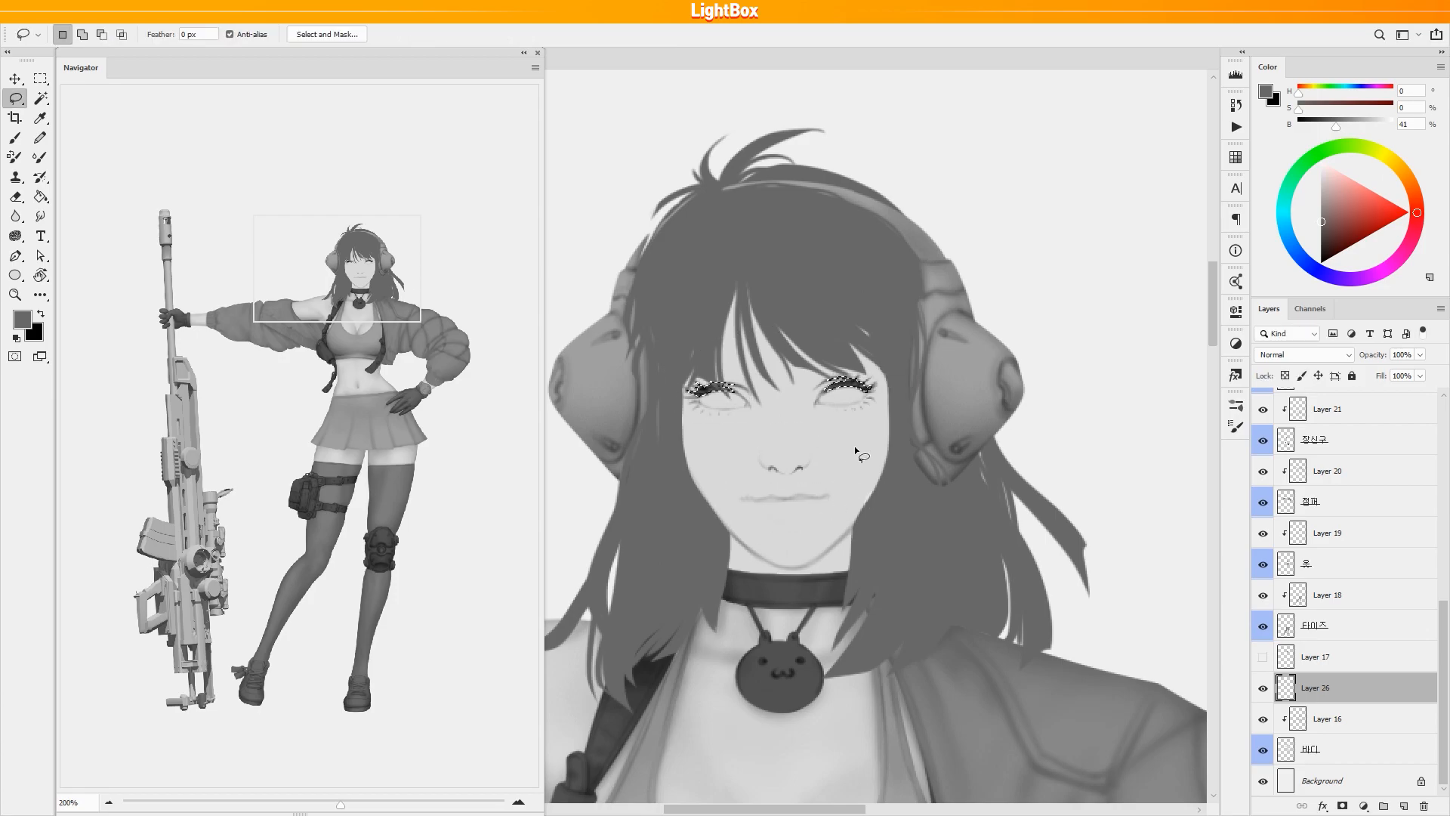
Strengthen the line between the lips and add a light line under the lower lip.
{"action": "scroll", "coordinate": [843, 474], "scroll_direction": "up", "scroll_amount": 2}
{"action": "scroll", "coordinate": [763, 370], "scroll_direction": "up", "scroll_amount": 1}
{"action": "key", "text": "b"}
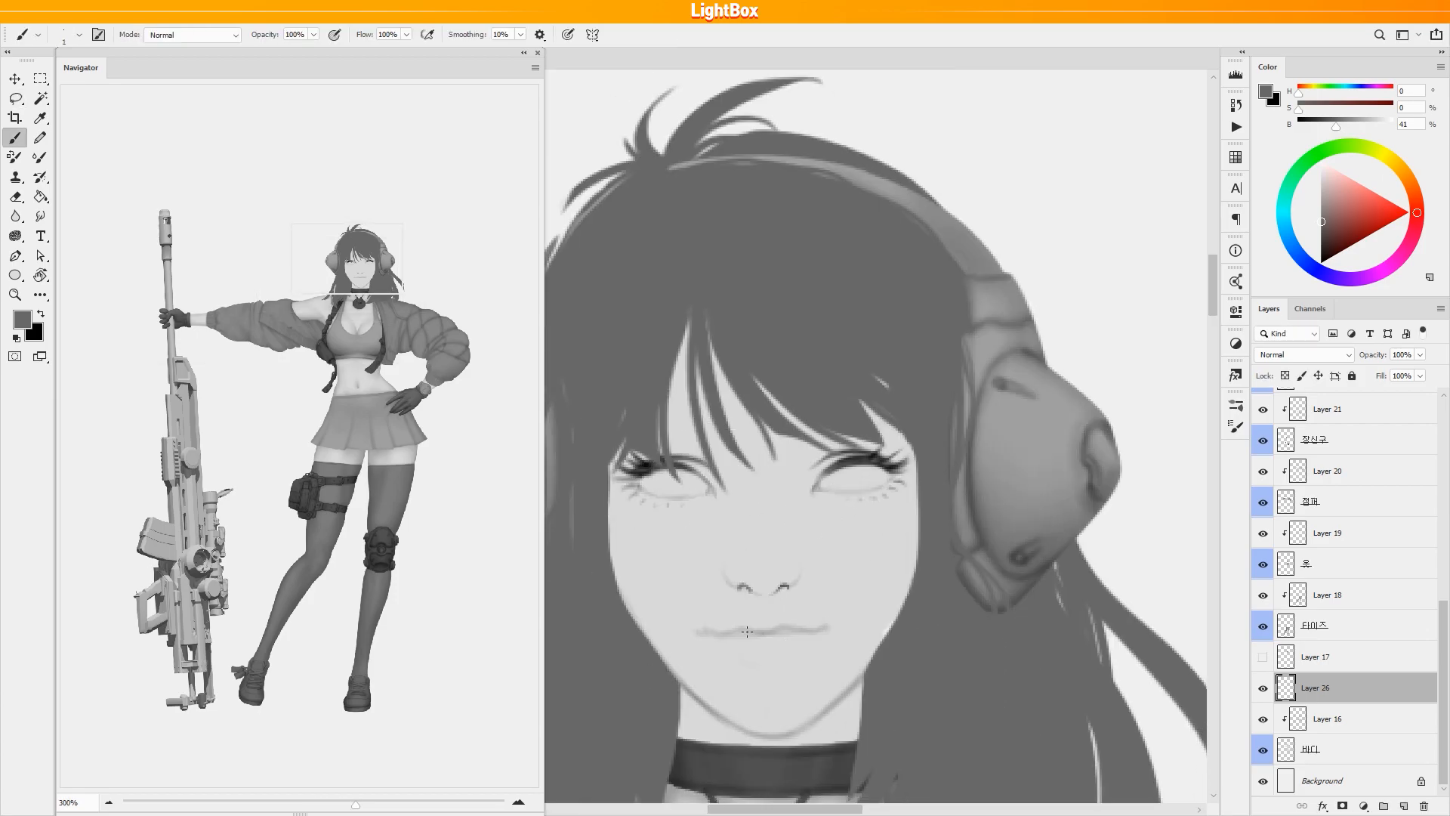
{"action": "key", "text": "0"}
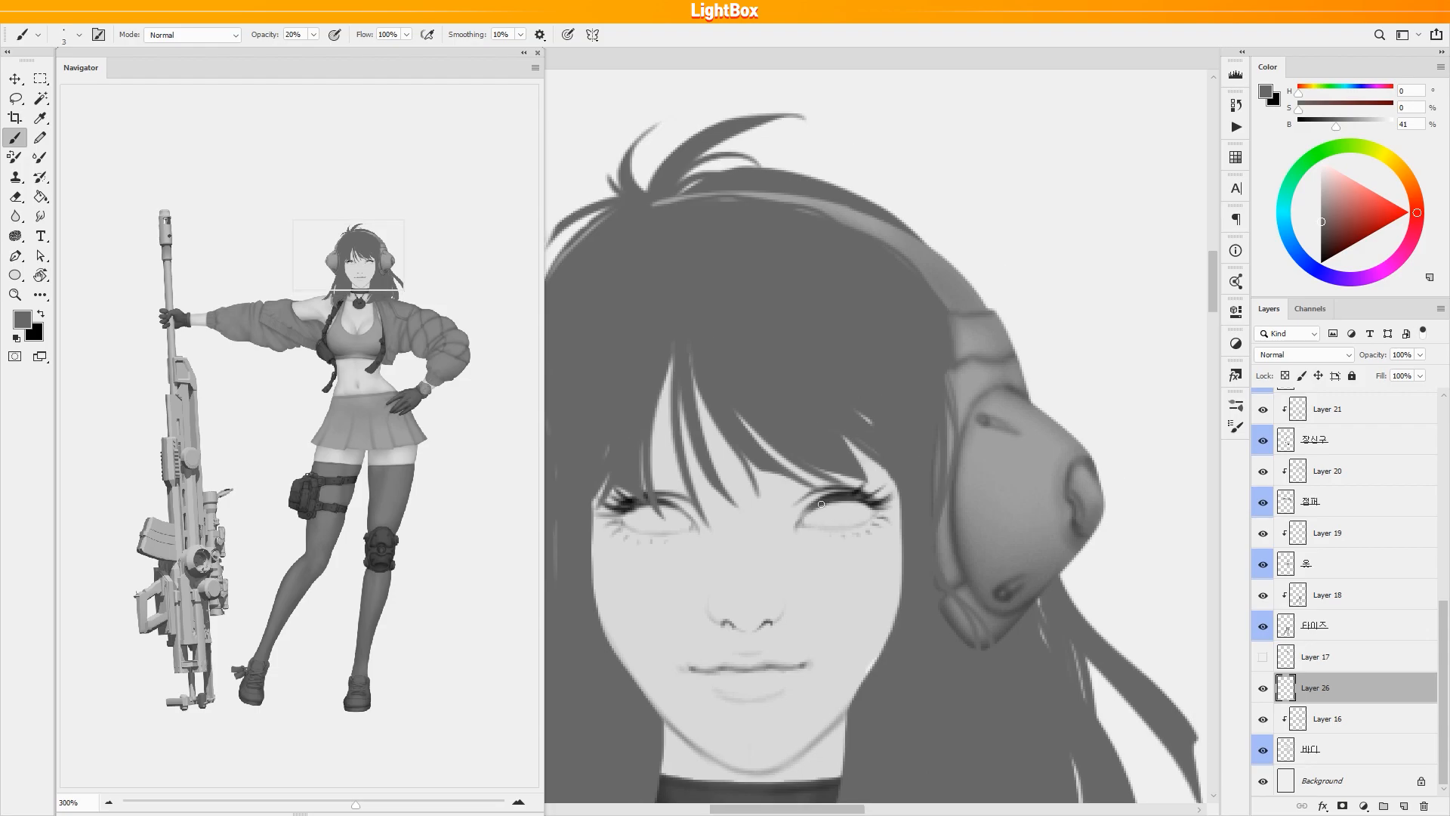
Draw the irises, pupils and dark eyebrows, resetting the foreground colour to black.
{"action": "scroll", "coordinate": [849, 262], "scroll_direction": "down", "scroll_amount": 5}
{"action": "scroll", "coordinate": [849, 262], "scroll_direction": "up", "scroll_amount": 5}
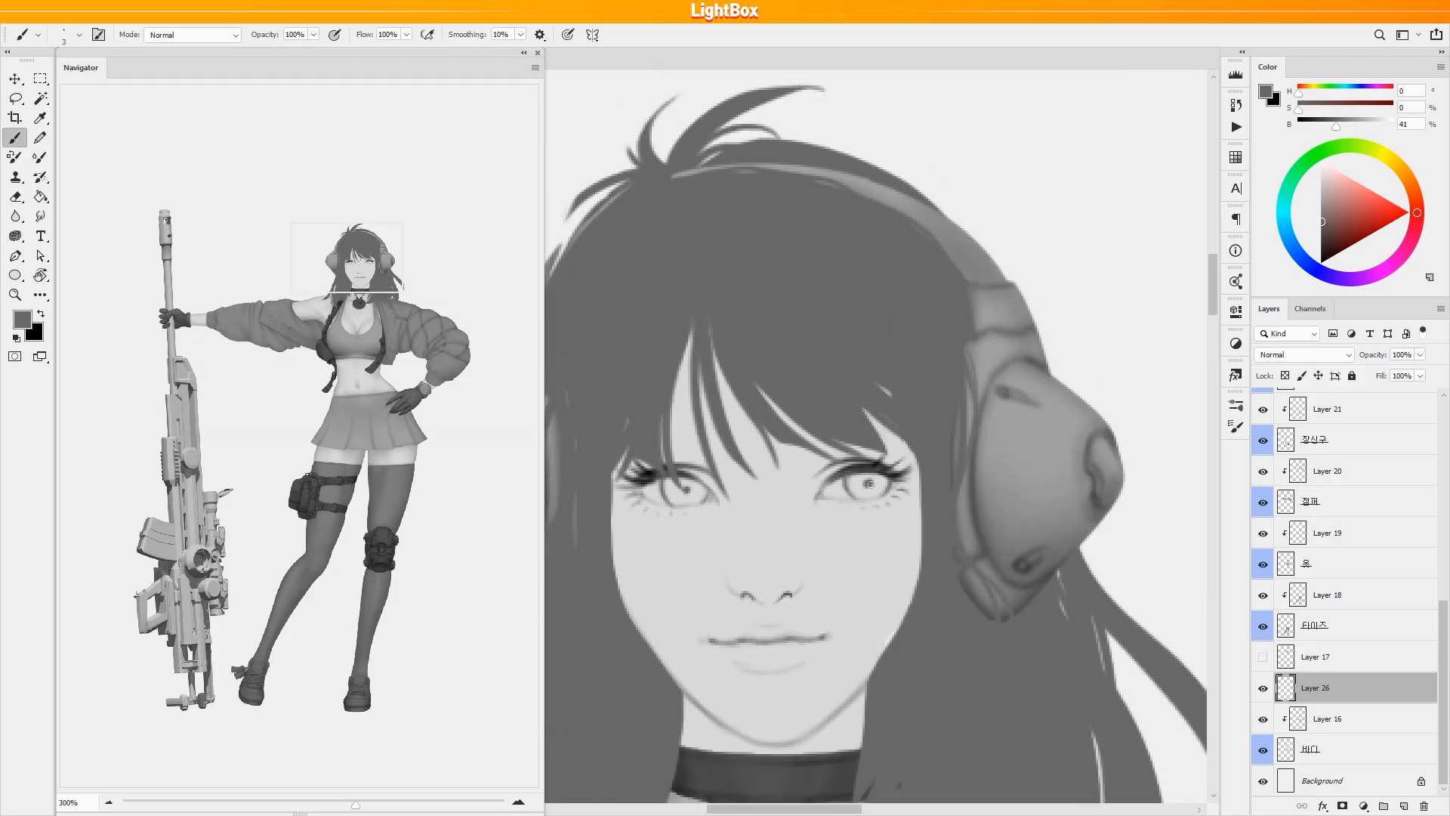
{"action": "key", "text": "e"}
{"action": "key", "text": "b"}
{"action": "key", "text": "d"}
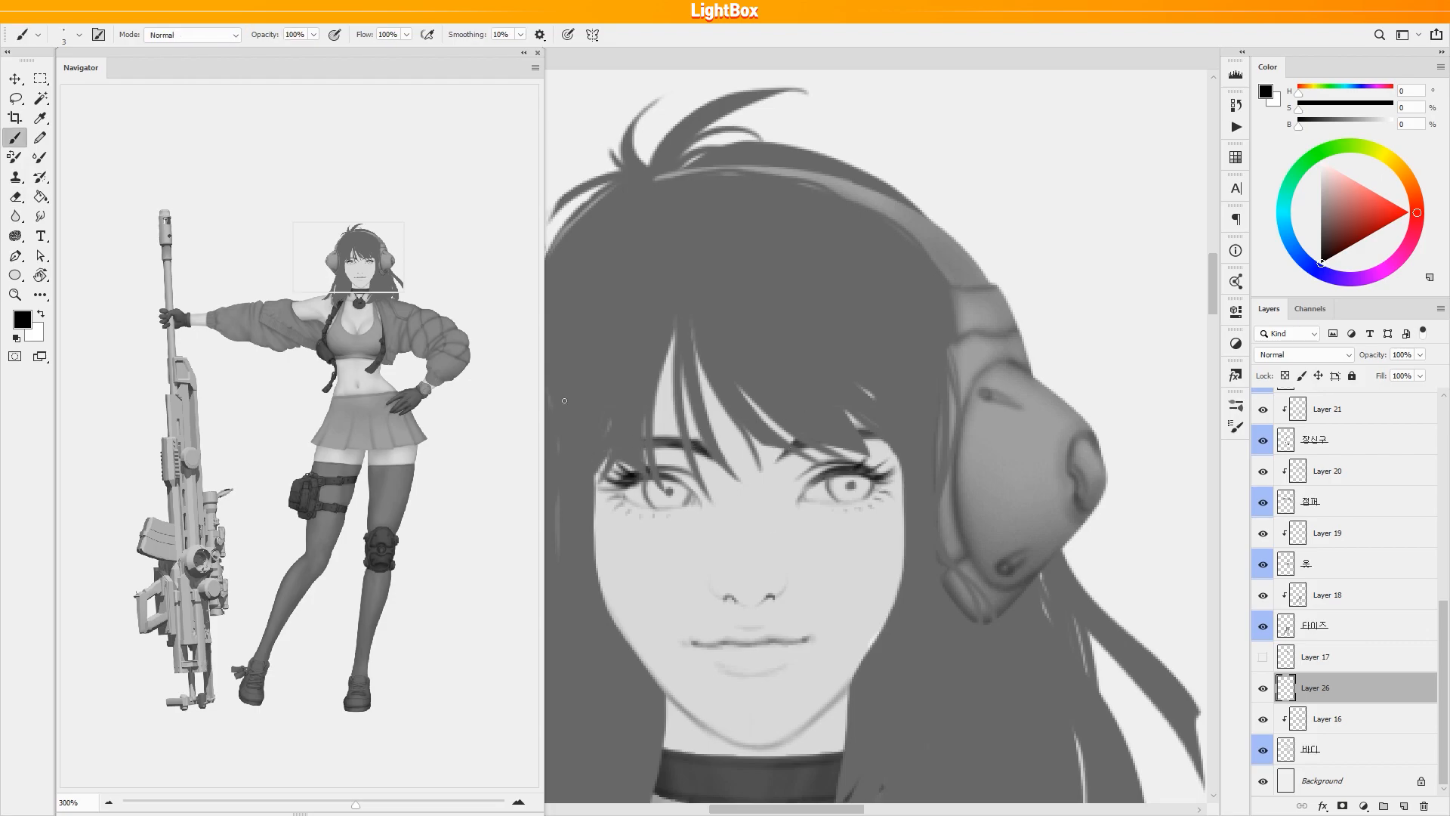
Add a new layer beneath Layer 26 for face shading, with the brush at size 10 and 30% opacity.
{"action": "key", "text": "3"}
{"action": "key", "text": "bracketright"}
{"action": "key", "text": "bracketright"}
{"action": "key", "text": "bracketright"}
{"action": "key", "text": "bracketright"}
{"action": "key", "text": "bracketright"}
{"action": "key", "text": "bracketright"}
{"action": "key", "text": "bracketright"}
{"action": "left_click", "coordinate": [1404, 806], "text": "ctrl"}
Shade the sides of the nose bridge and the sockets around both eyes at 30% opacity.
{"action": "mouse_move", "coordinate": [702, 483]}
{"action": "left_mouse_down"}
{"action": "mouse_move", "coordinate": [781, 540]}
{"action": "mouse_move", "coordinate": [793, 483]}
{"action": "left_mouse_up"}
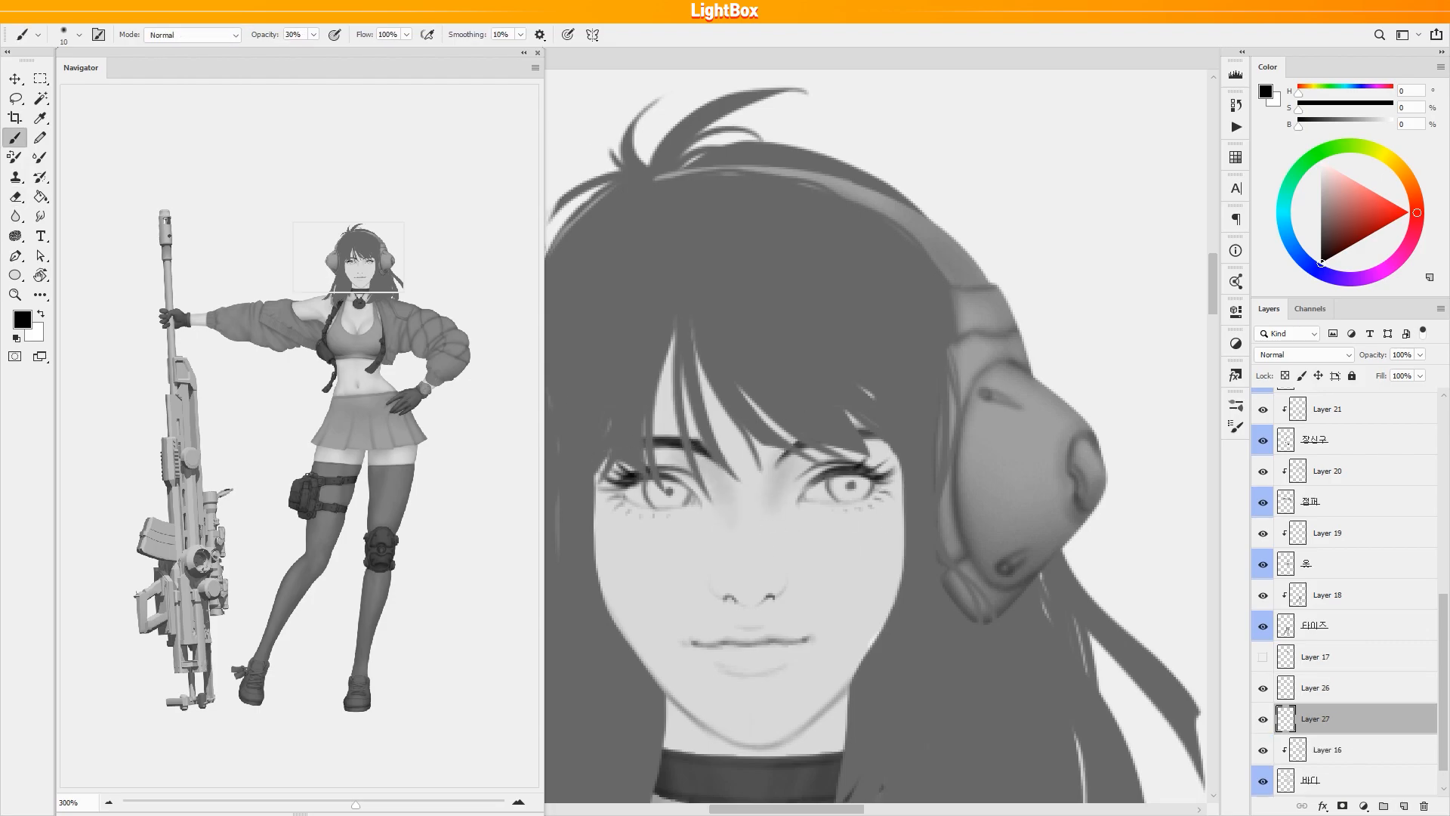
{"action": "left_click_drag", "start_coordinate": [604, 484], "coordinate": [657, 514]}
{"action": "left_click_drag", "start_coordinate": [830, 498], "coordinate": [898, 461]}
{"action": "left_click_drag", "start_coordinate": [805, 468], "coordinate": [784, 476]}
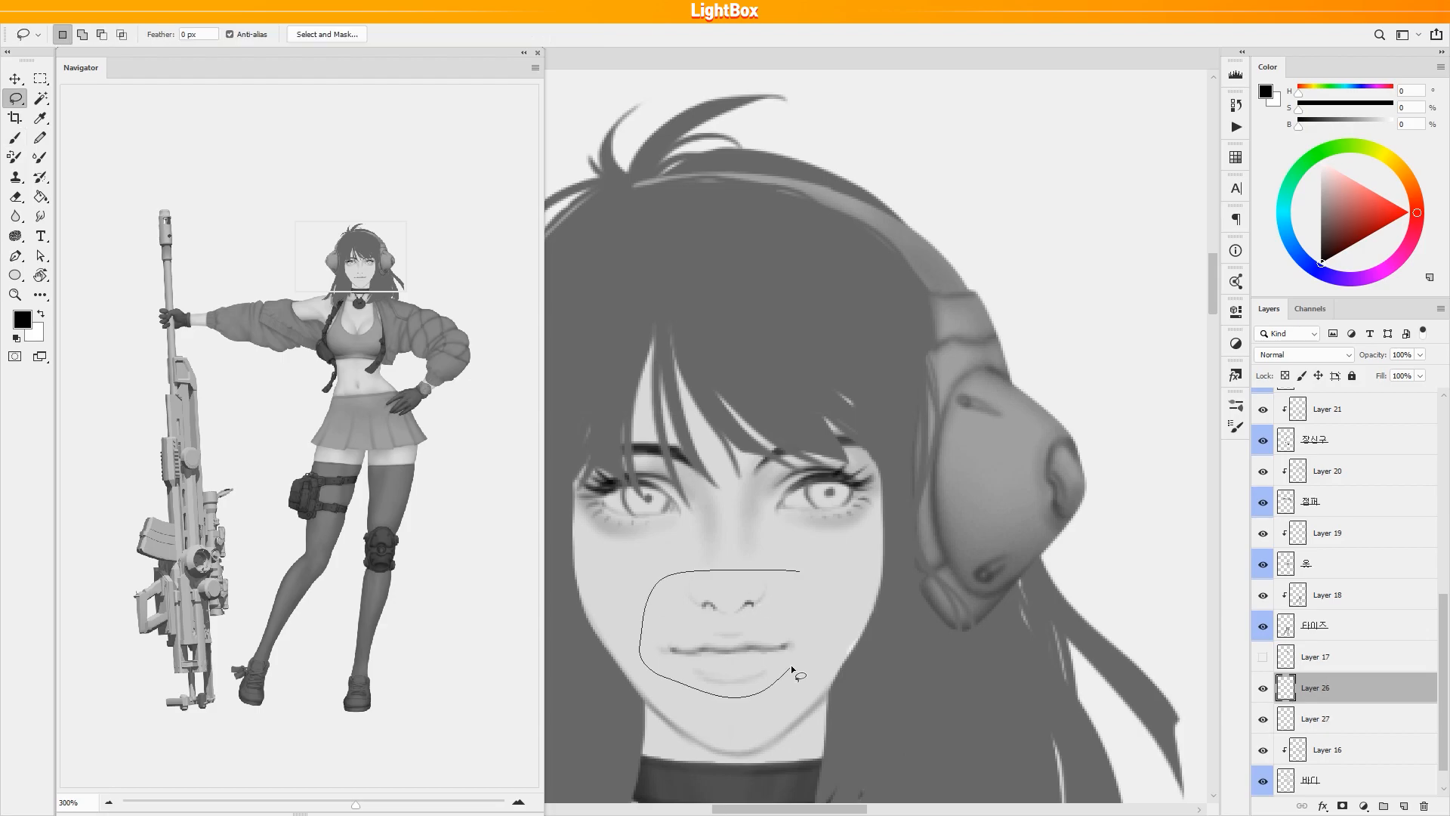
Shade the nose tip and nostril wings on Layer 27, softening with the Eraser and the brush at 10% opacity.
{"action": "left_click_drag", "start_coordinate": [714, 601], "coordinate": [765, 593]}
{"action": "key", "text": "e"}
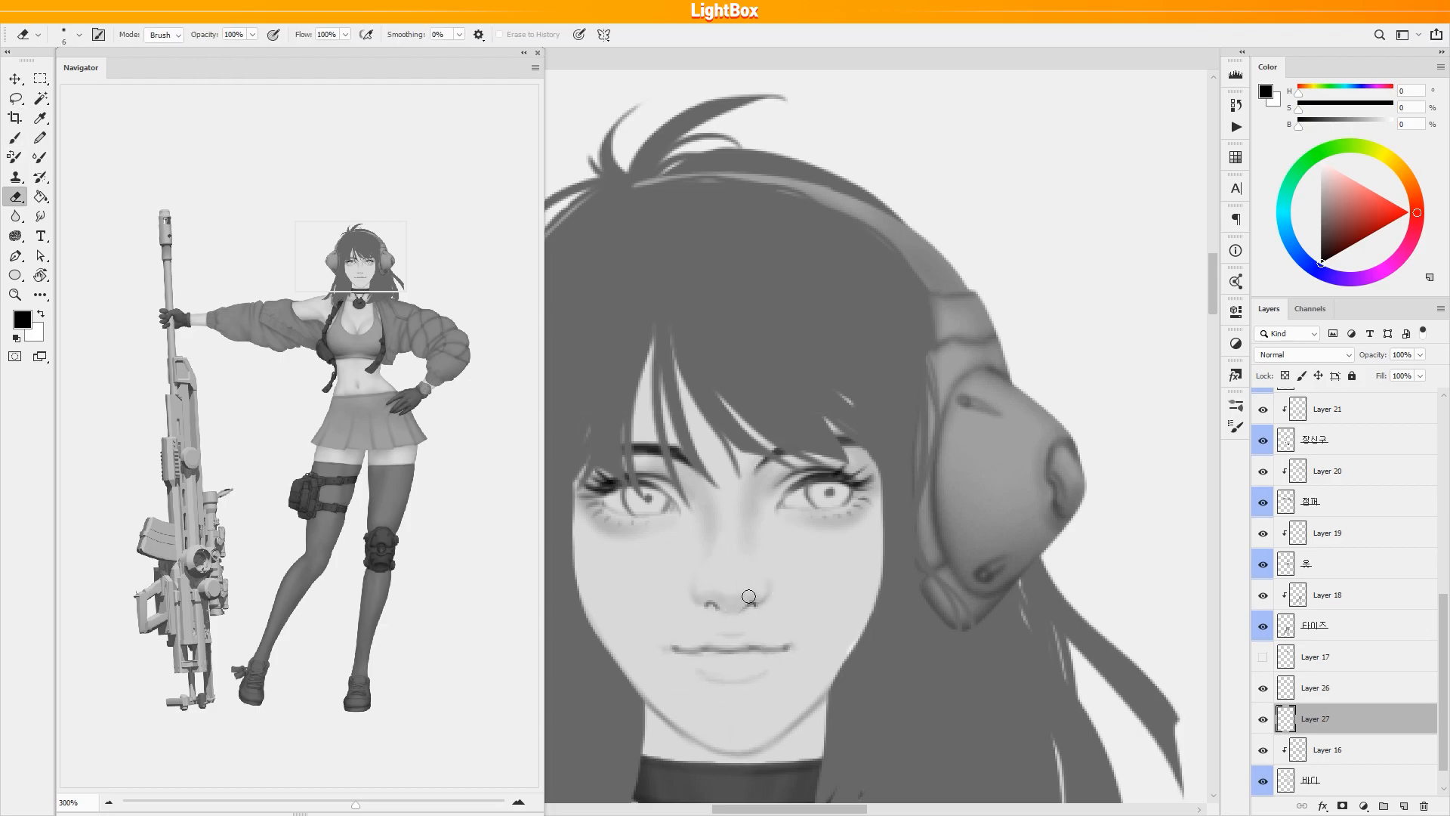
{"action": "key", "text": "b"}
{"action": "key", "text": "e"}
{"action": "key", "text": "b"}
{"action": "key", "text": "e"}
{"action": "key", "text": "b"}
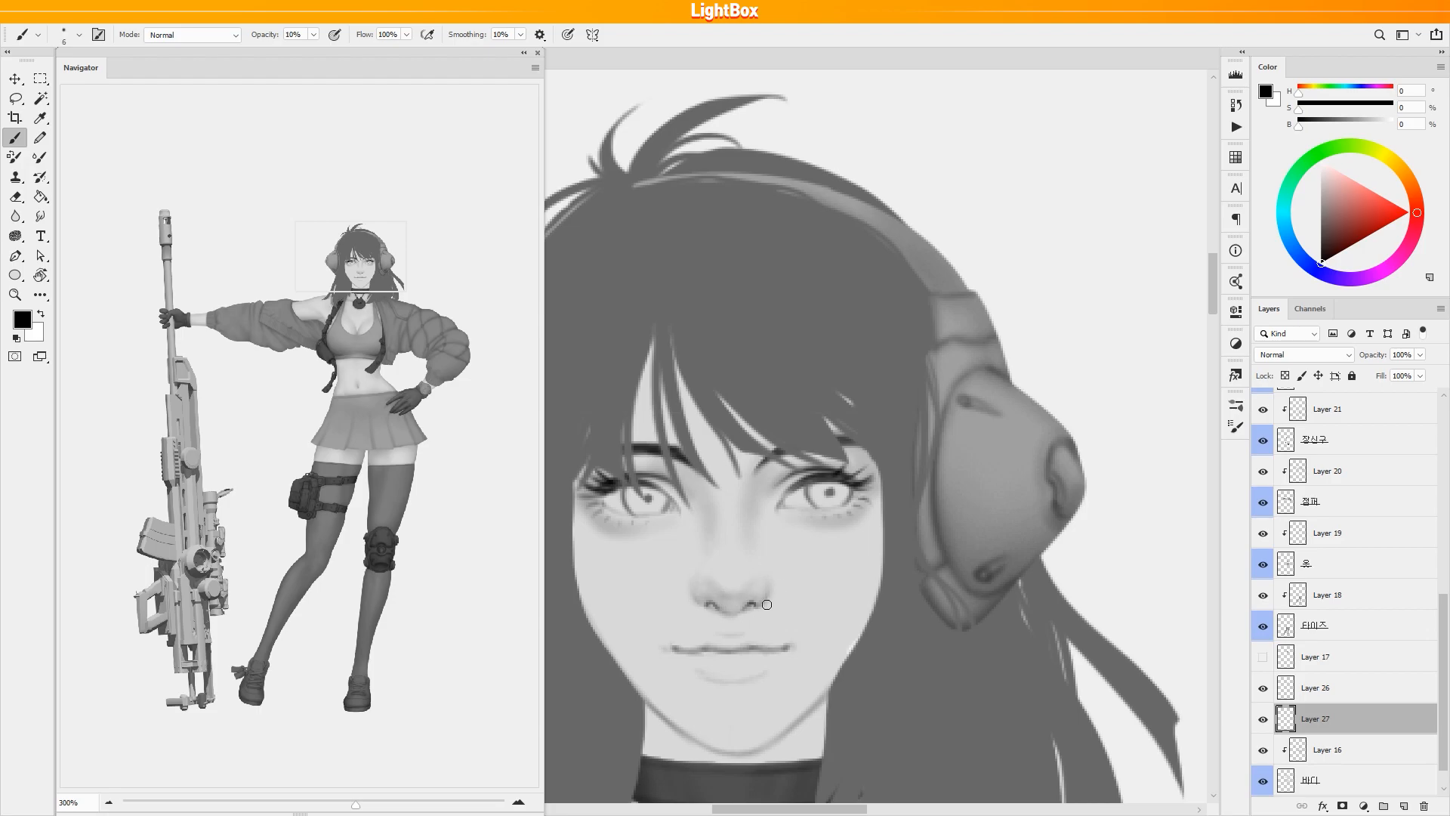
{"action": "scroll", "coordinate": [709, 570], "scroll_direction": "down", "scroll_amount": 1}
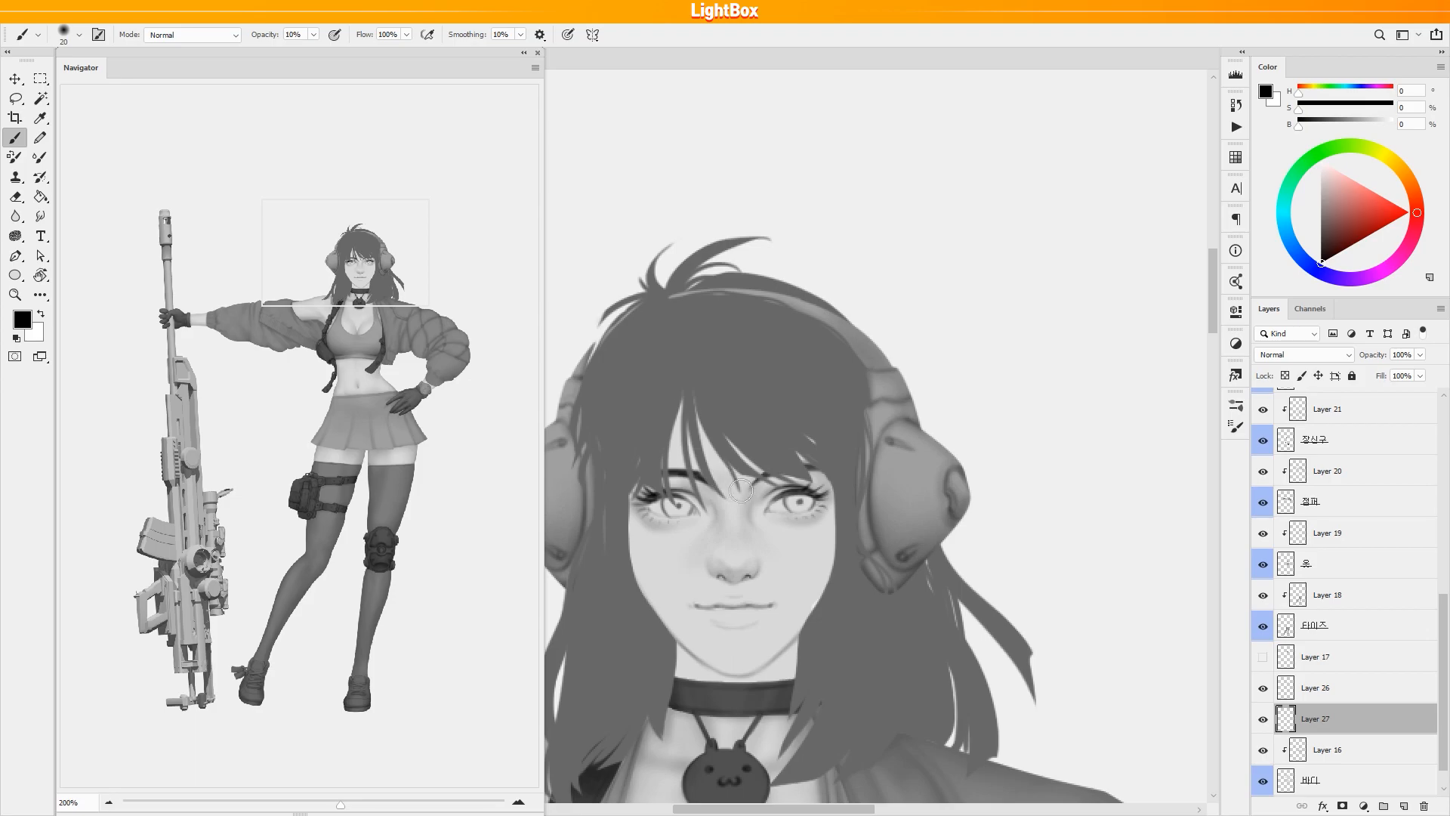
Paint the lips and darken the nostrils in black with a smaller brush at 100% opacity.
{"action": "key", "text": "0"}
{"action": "key", "text": "bracketleft"}
{"action": "key", "text": "bracketleft"}
{"action": "key", "text": "bracketleft"}
{"action": "key", "text": "bracketleft"}
{"action": "key", "text": "bracketleft"}
{"action": "key", "text": "bracketleft"}
{"action": "key", "text": "bracketright"}
{"action": "left_click_drag", "start_coordinate": [721, 623], "coordinate": [726, 631]}
Free-transform the selected mouth linework on Layer 26, and return to Layer 27 with the Eraser.
{"action": "key", "text": "ctrl+t"}
{"action": "scroll", "coordinate": [736, 502], "scroll_direction": "up", "scroll_amount": 1}
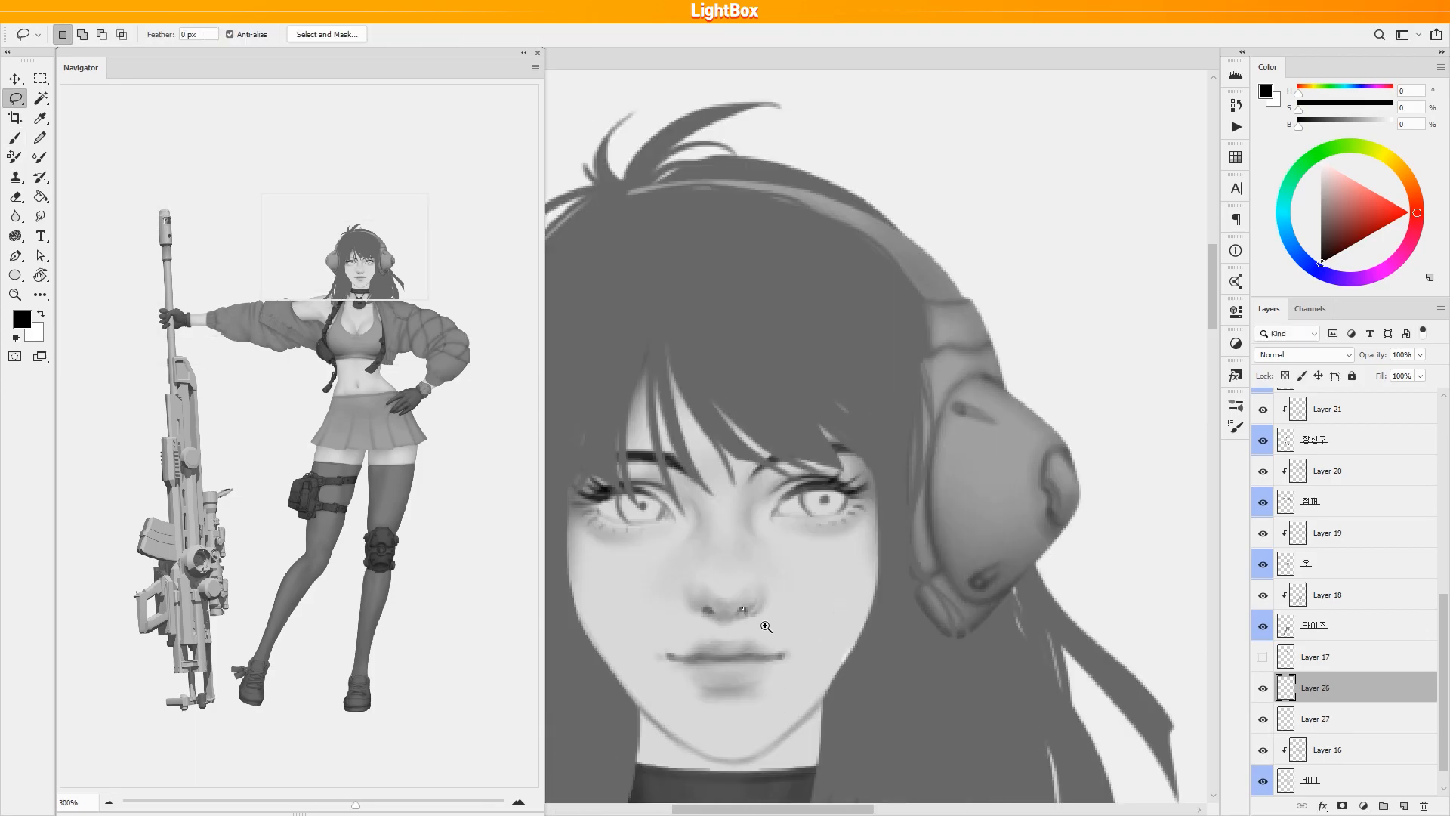
{"action": "left_click_drag", "start_coordinate": [626, 623], "coordinate": [641, 622]}
{"action": "key", "text": "Return"}
{"action": "scroll", "coordinate": [755, 453], "scroll_direction": "down", "scroll_amount": 1}
{"action": "key", "text": "e"}
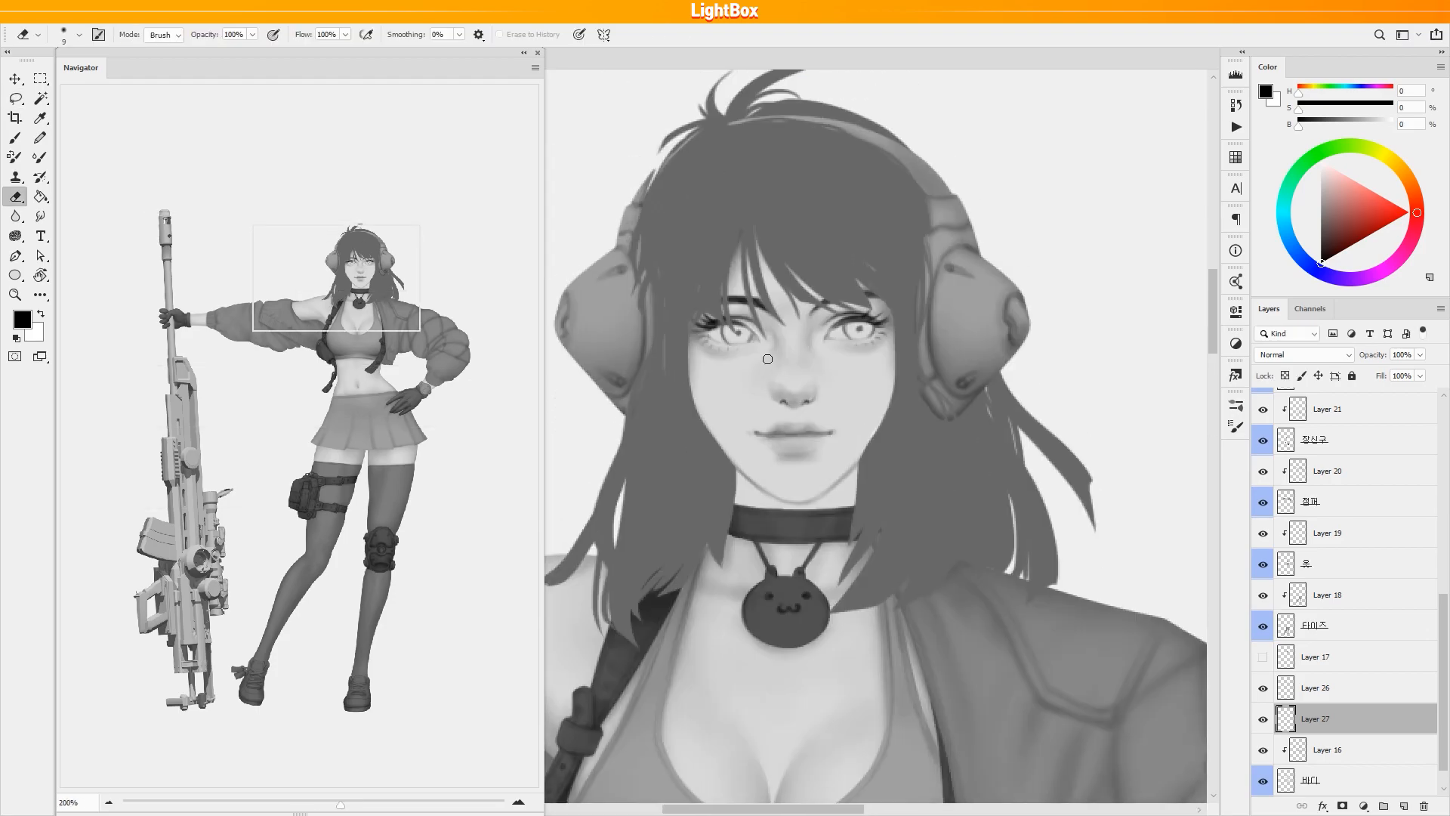
Shade the nose bridge, cheeks, jaw and area around the lips on Layer 27 at 20% opacity.
{"action": "key", "text": "b"}
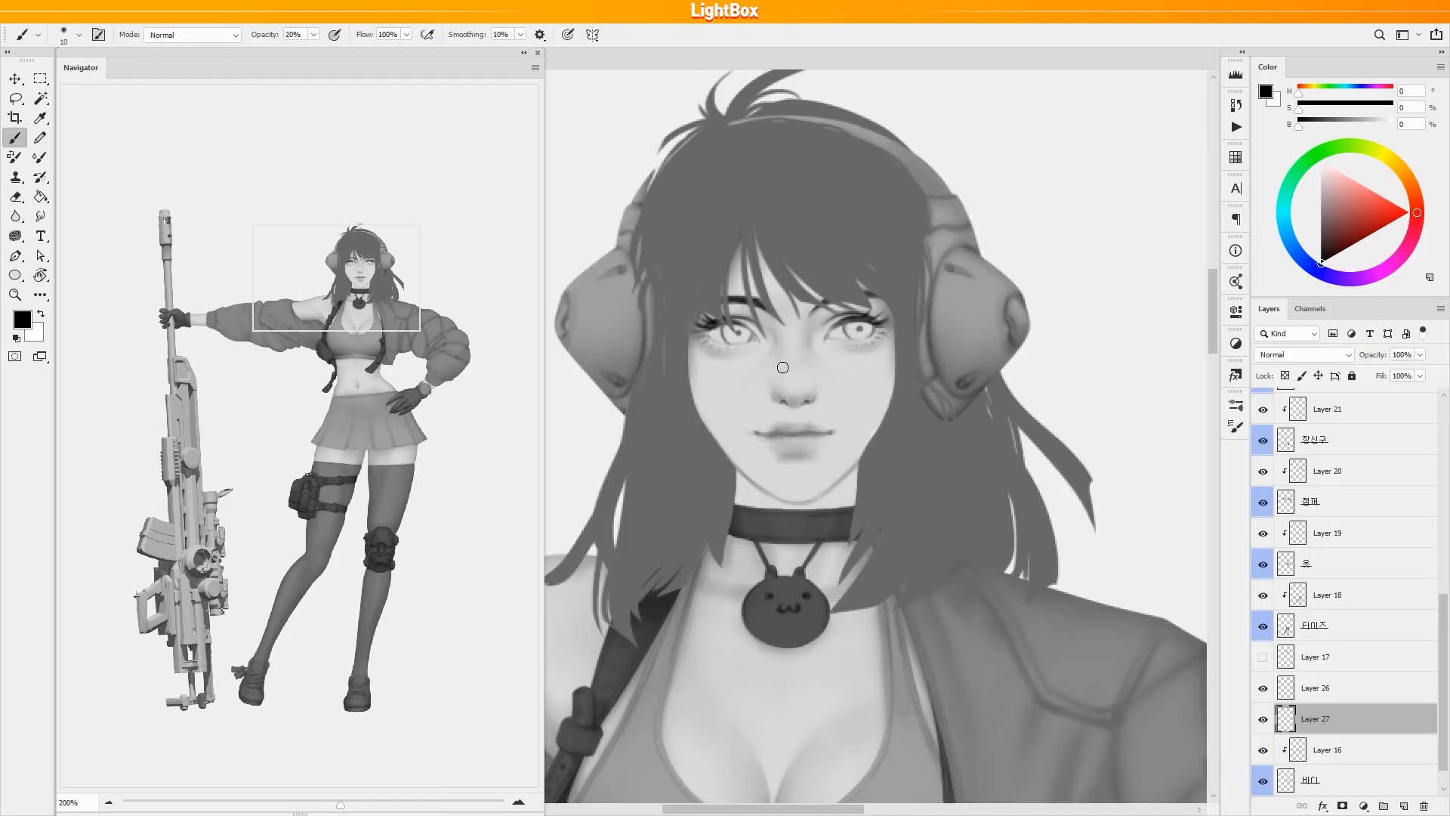
{"action": "mouse_move", "coordinate": [831, 304]}
{"action": "left_mouse_down"}
{"action": "mouse_move", "coordinate": [756, 321]}
{"action": "mouse_move", "coordinate": [792, 305]}
{"action": "left_mouse_up"}
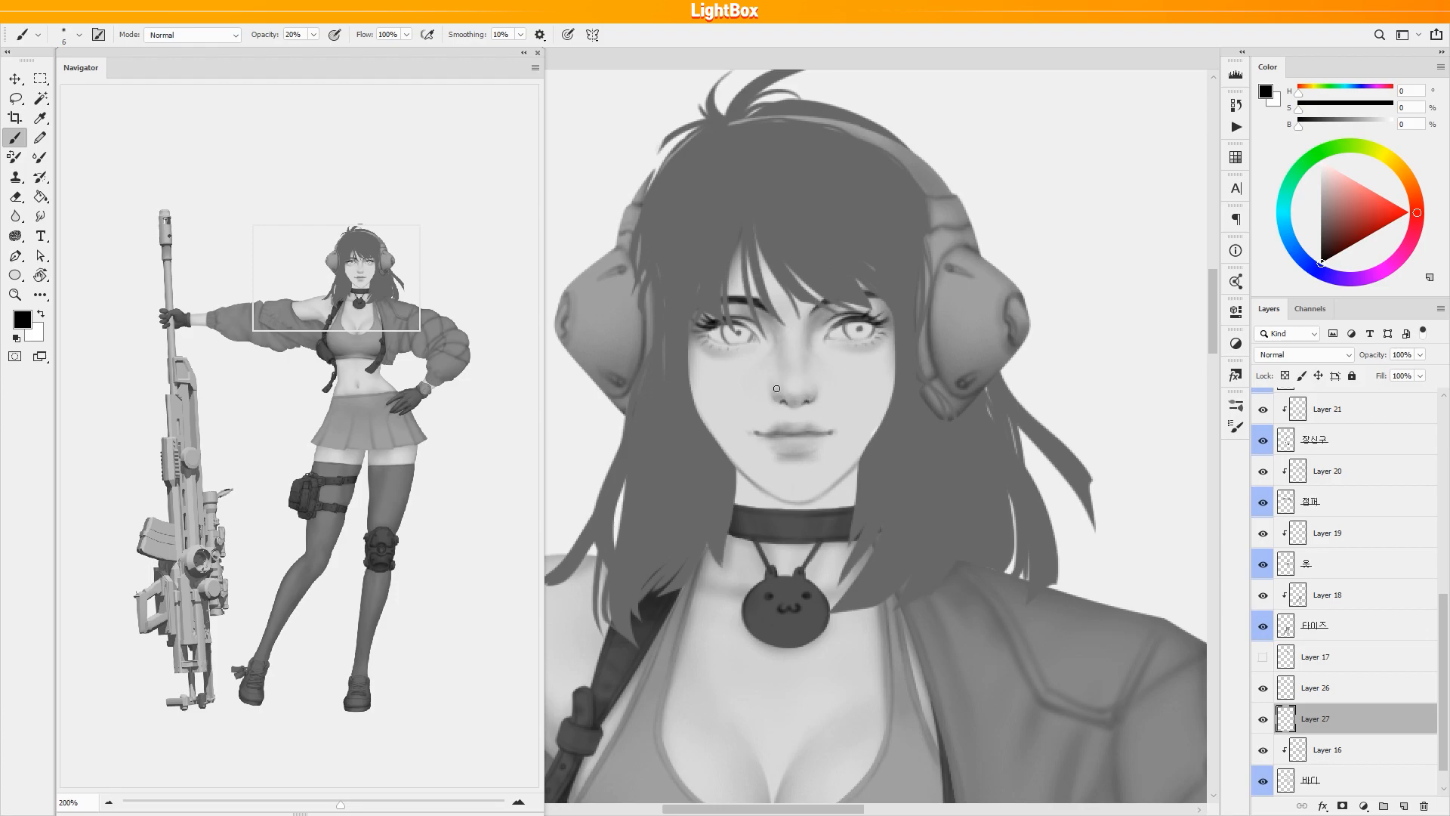
{"action": "key", "text": "bracketleft"}
{"action": "key", "text": "0"}
{"action": "key", "text": "bracketright"}
{"action": "key", "text": "bracketright"}
{"action": "key", "text": "bracketright"}
{"action": "key", "text": "2"}
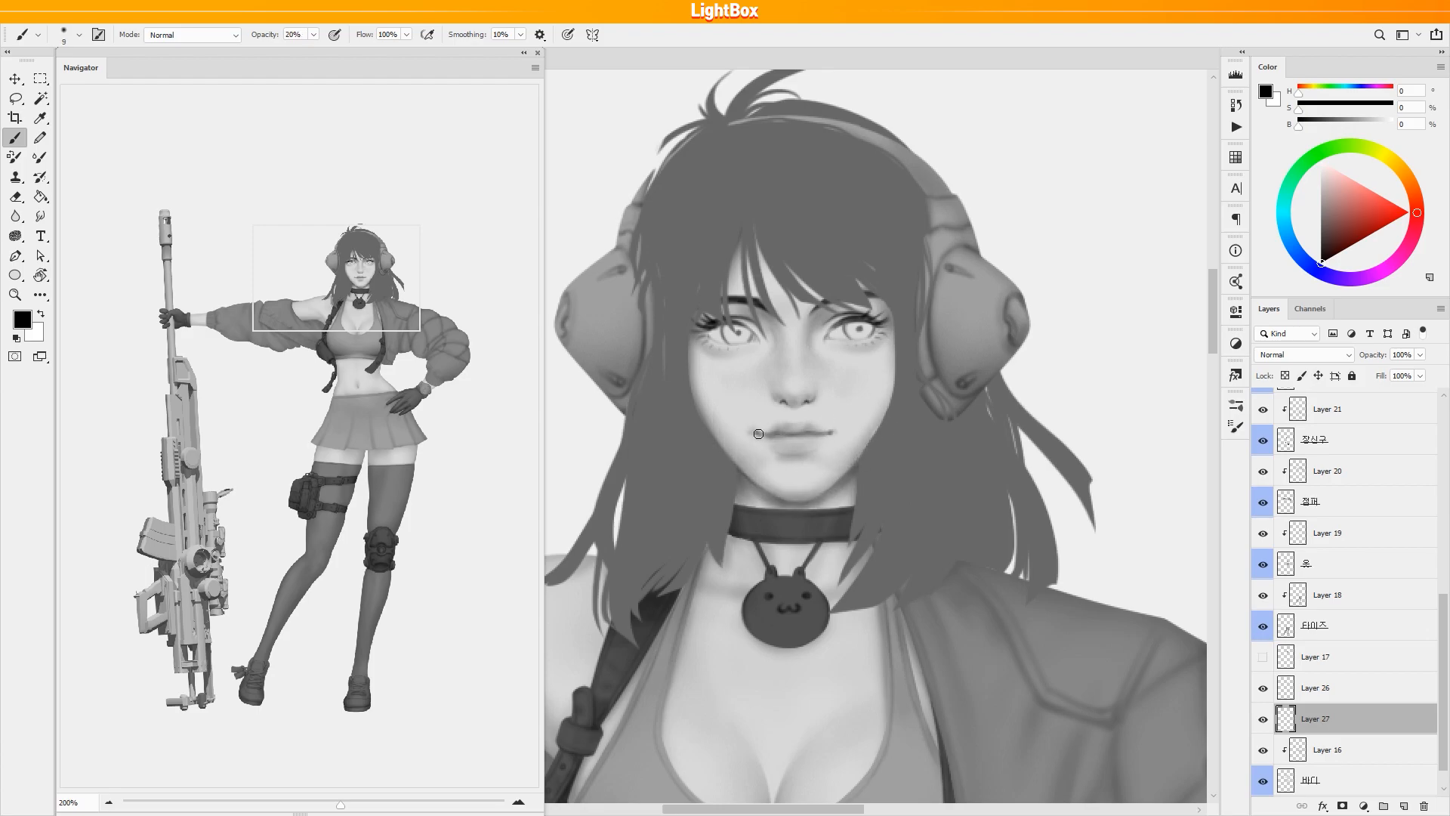
{"action": "key", "text": "e"}
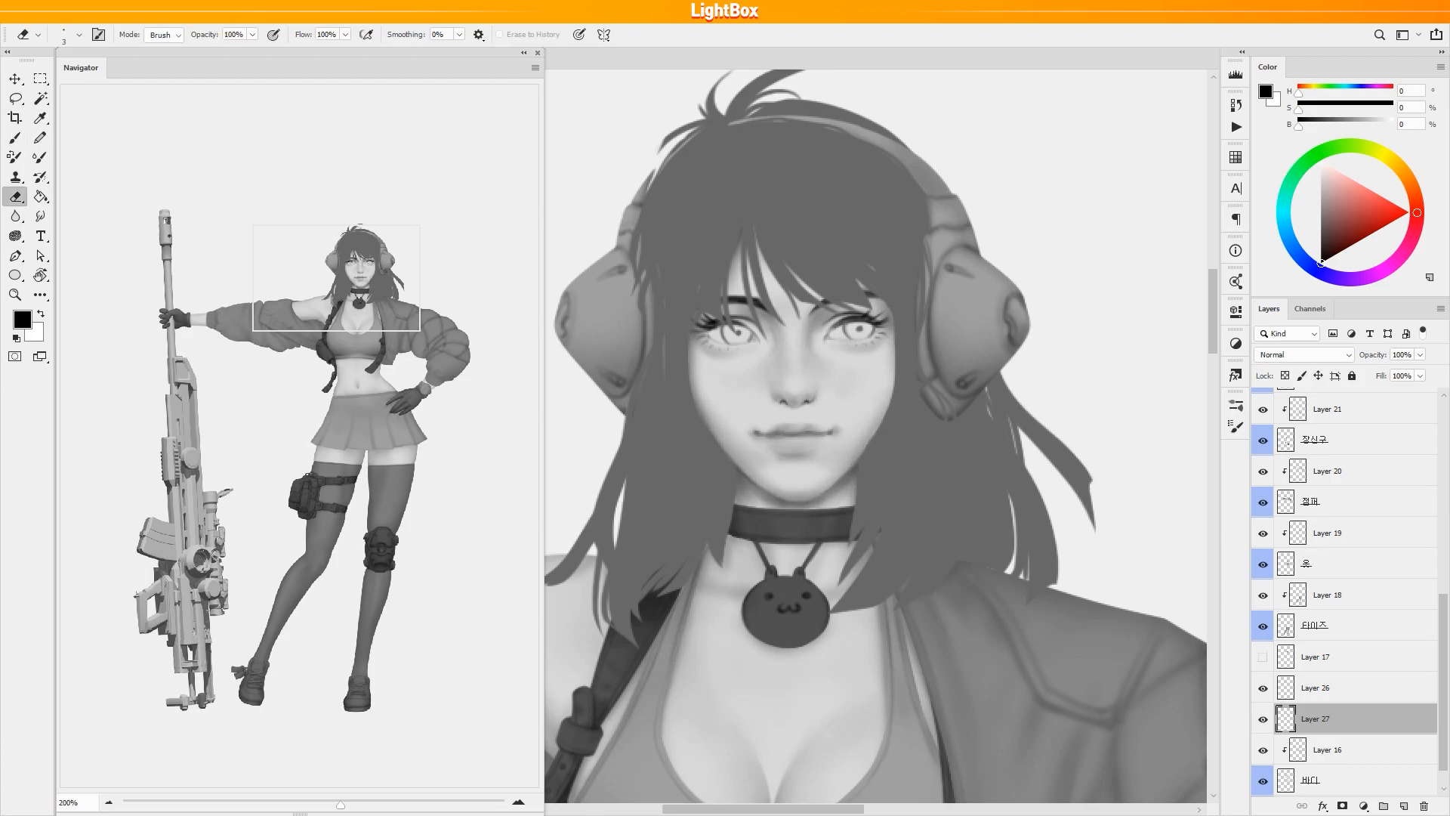
Sharpen the nostrils, mouth line and mouth corners with a very small brush at 100% opacity and the Eraser.
{"action": "key", "text": "b"}
{"action": "key", "text": "bracketleft"}
{"action": "key", "text": "bracketleft"}
{"action": "key", "text": "bracketleft"}
{"action": "key", "text": "0"}
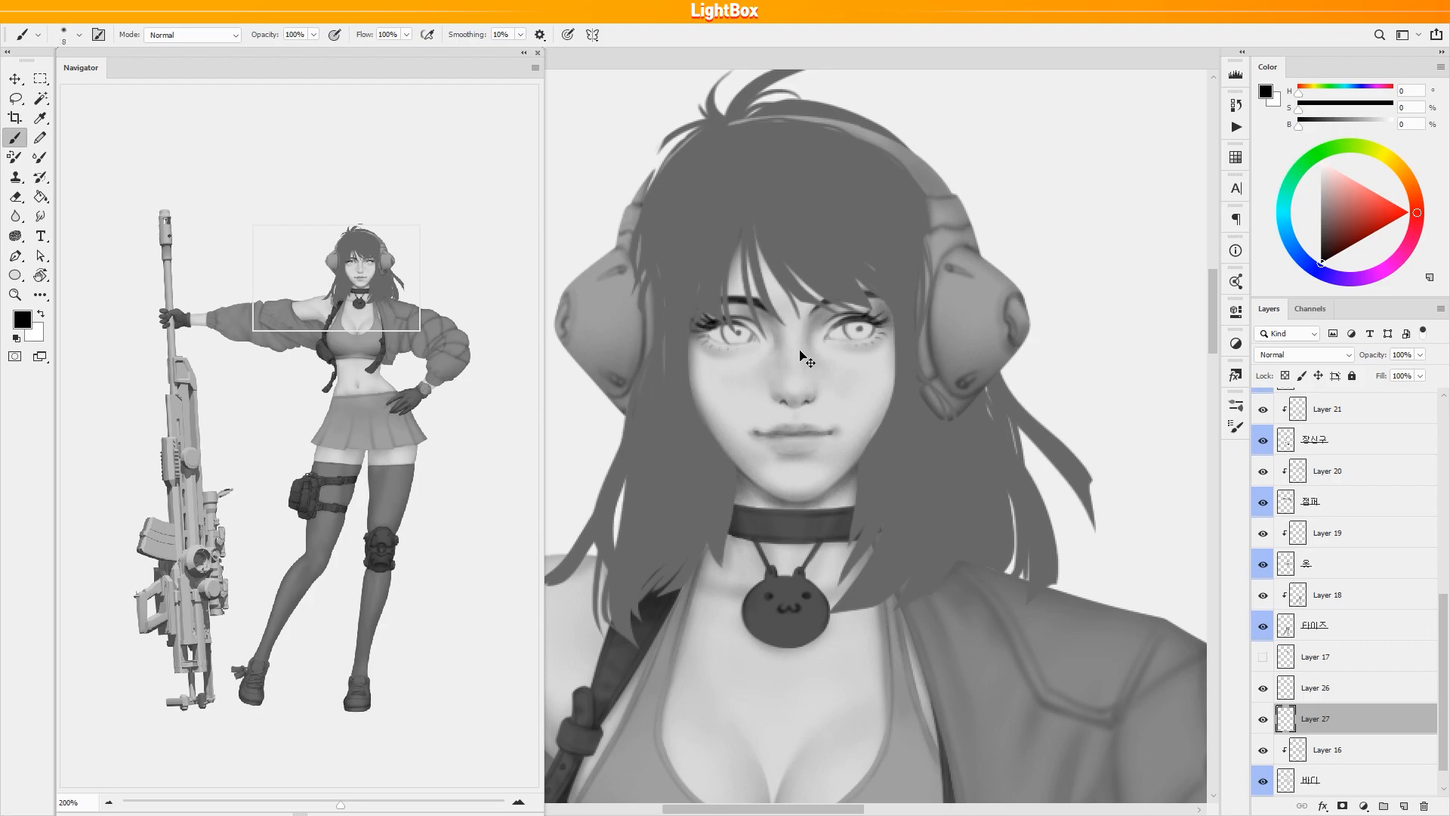
{"action": "key", "text": "bracketleft"}
{"action": "key", "text": "bracketleft"}
{"action": "key", "text": "bracketleft"}
{"action": "left_click", "coordinate": [818, 464], "text": "ctrl+alt"}
{"action": "left_click_drag", "start_coordinate": [821, 451], "coordinate": [899, 451]}
{"action": "key", "text": "e"}
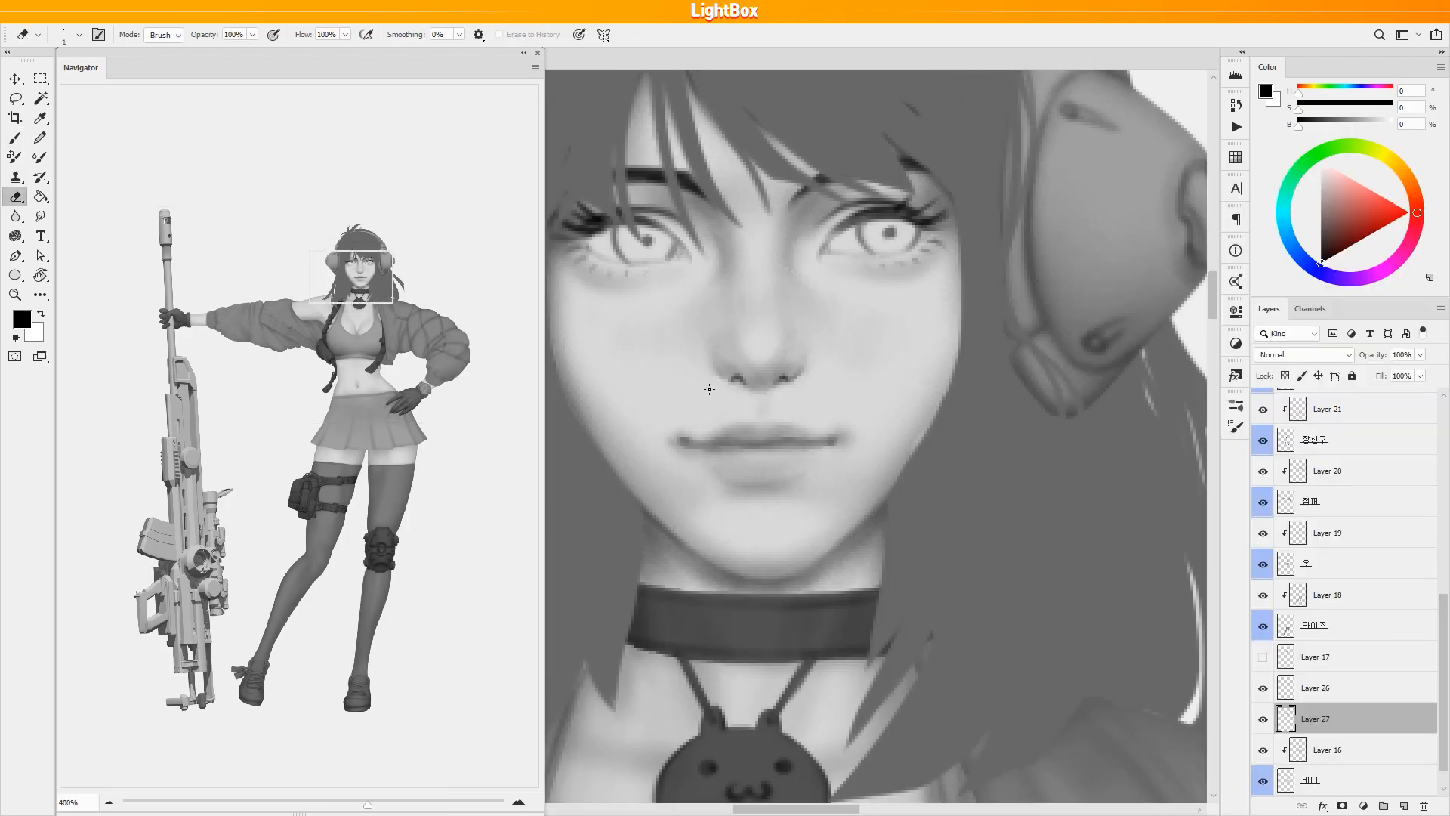
{"action": "key", "text": "ctrl+minus"}
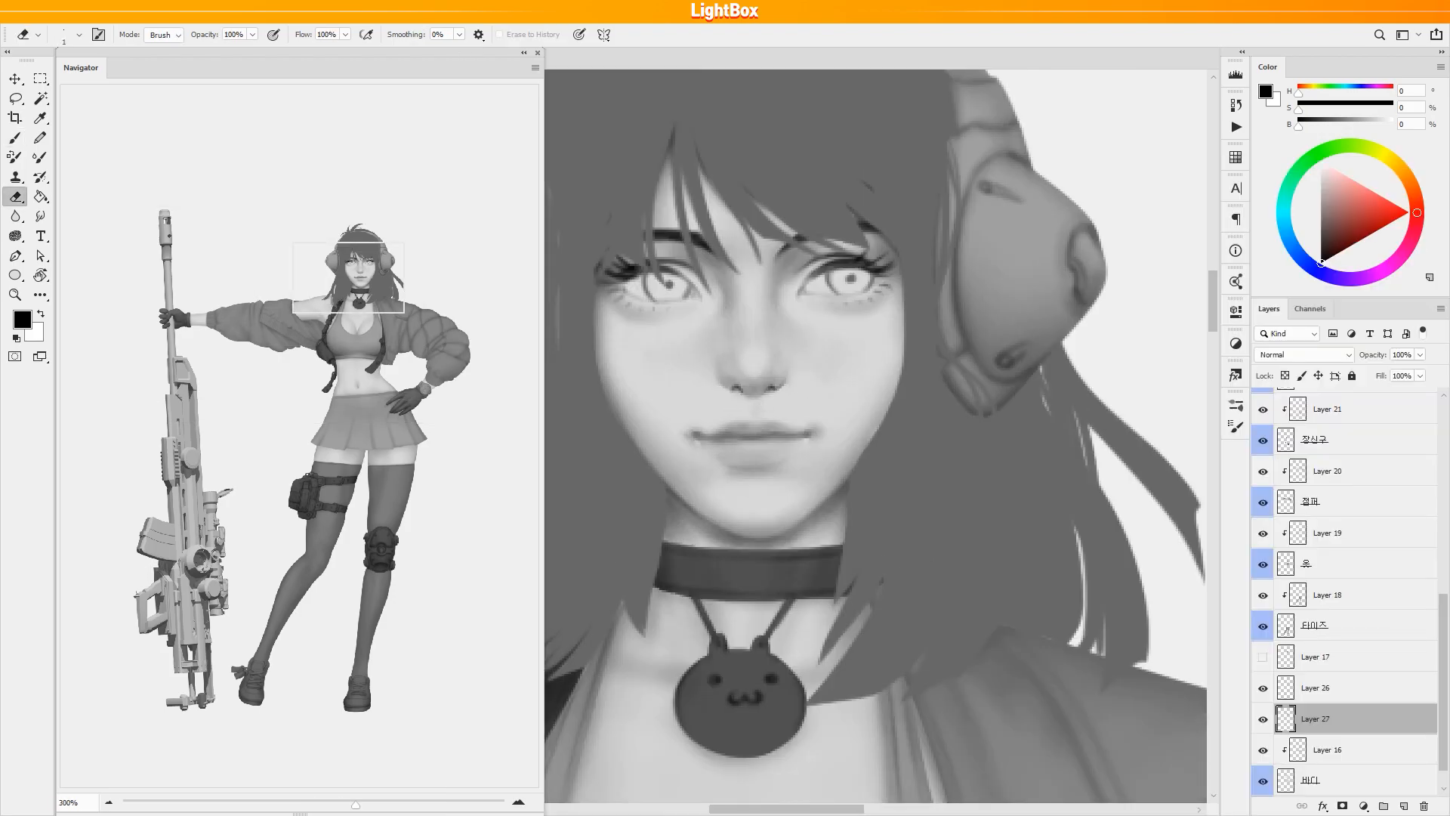
Darken the irises and pupils and define the eyelids on Layer 27 with a fine brush at 100% opacity.
{"action": "scroll", "coordinate": [807, 440], "scroll_direction": "down", "scroll_amount": 1}
{"action": "key", "text": "b"}
{"action": "scroll", "coordinate": [846, 337], "scroll_direction": "up", "scroll_amount": 1}
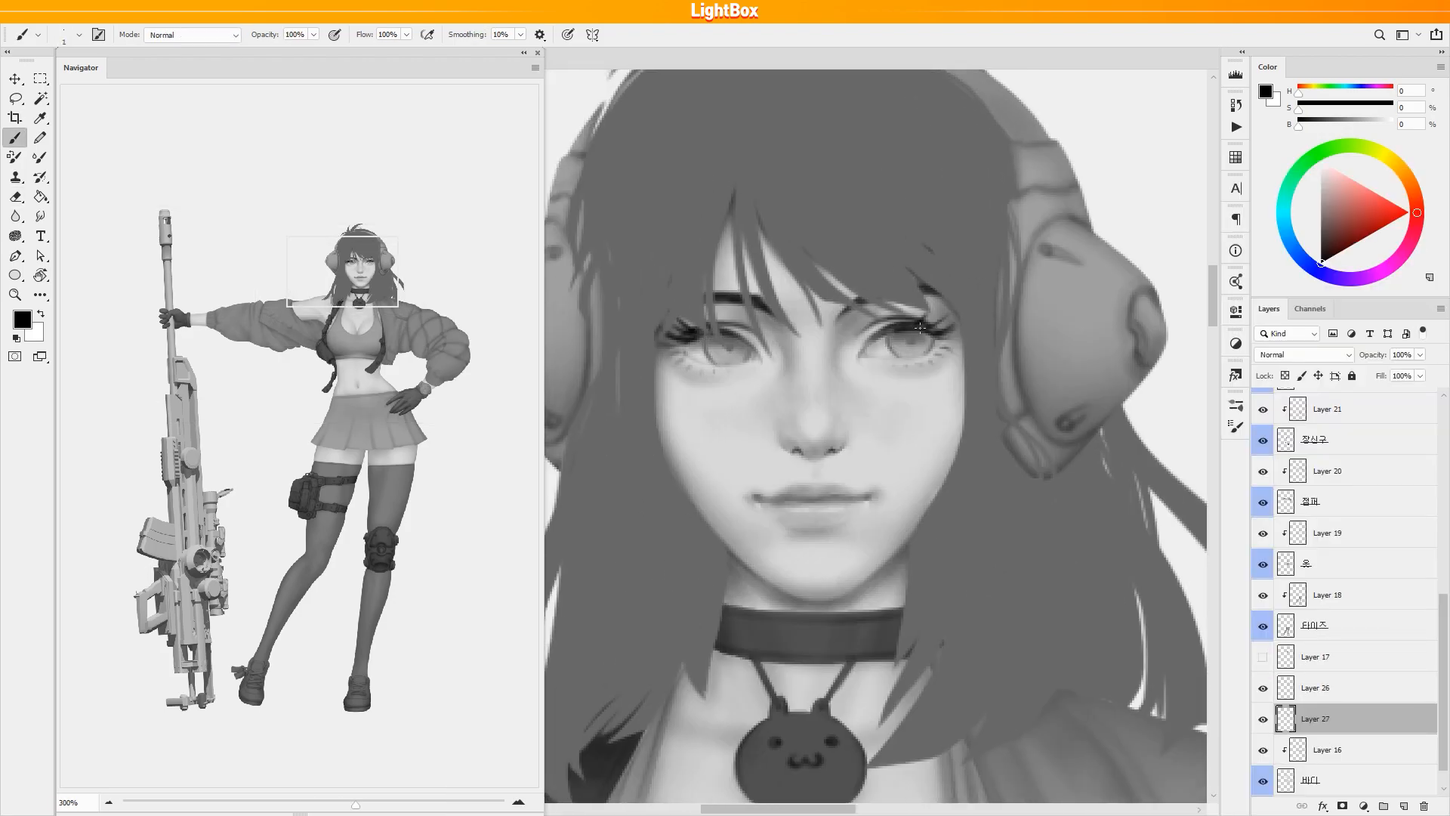
{"action": "scroll", "coordinate": [861, 358], "scroll_direction": "down", "scroll_amount": 1}
{"action": "scroll", "coordinate": [717, 421], "scroll_direction": "up", "scroll_amount": 1}
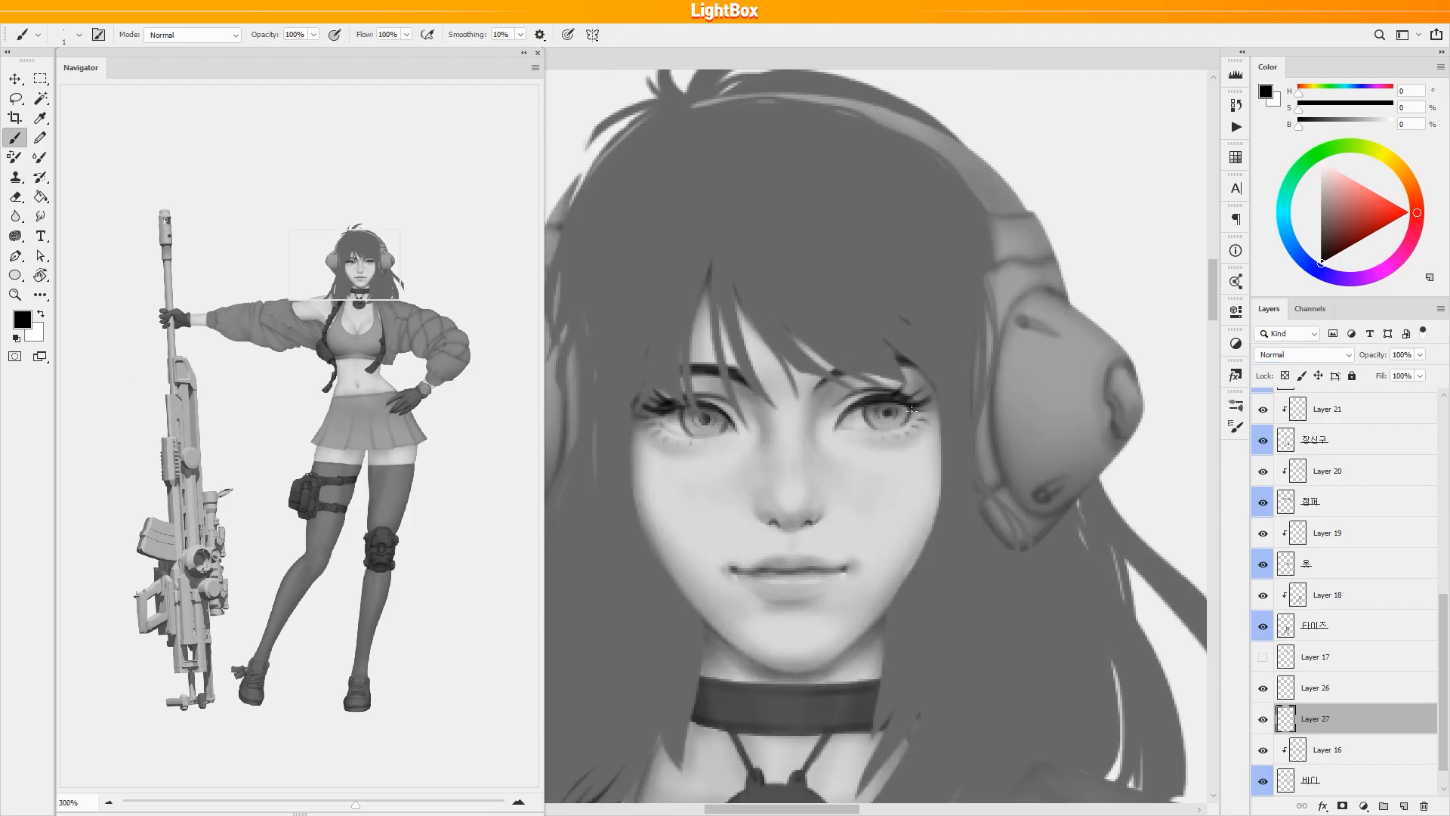
{"action": "scroll", "coordinate": [898, 422], "scroll_direction": "down", "scroll_amount": 1}
{"action": "scroll", "coordinate": [863, 440], "scroll_direction": "up", "scroll_amount": 1}
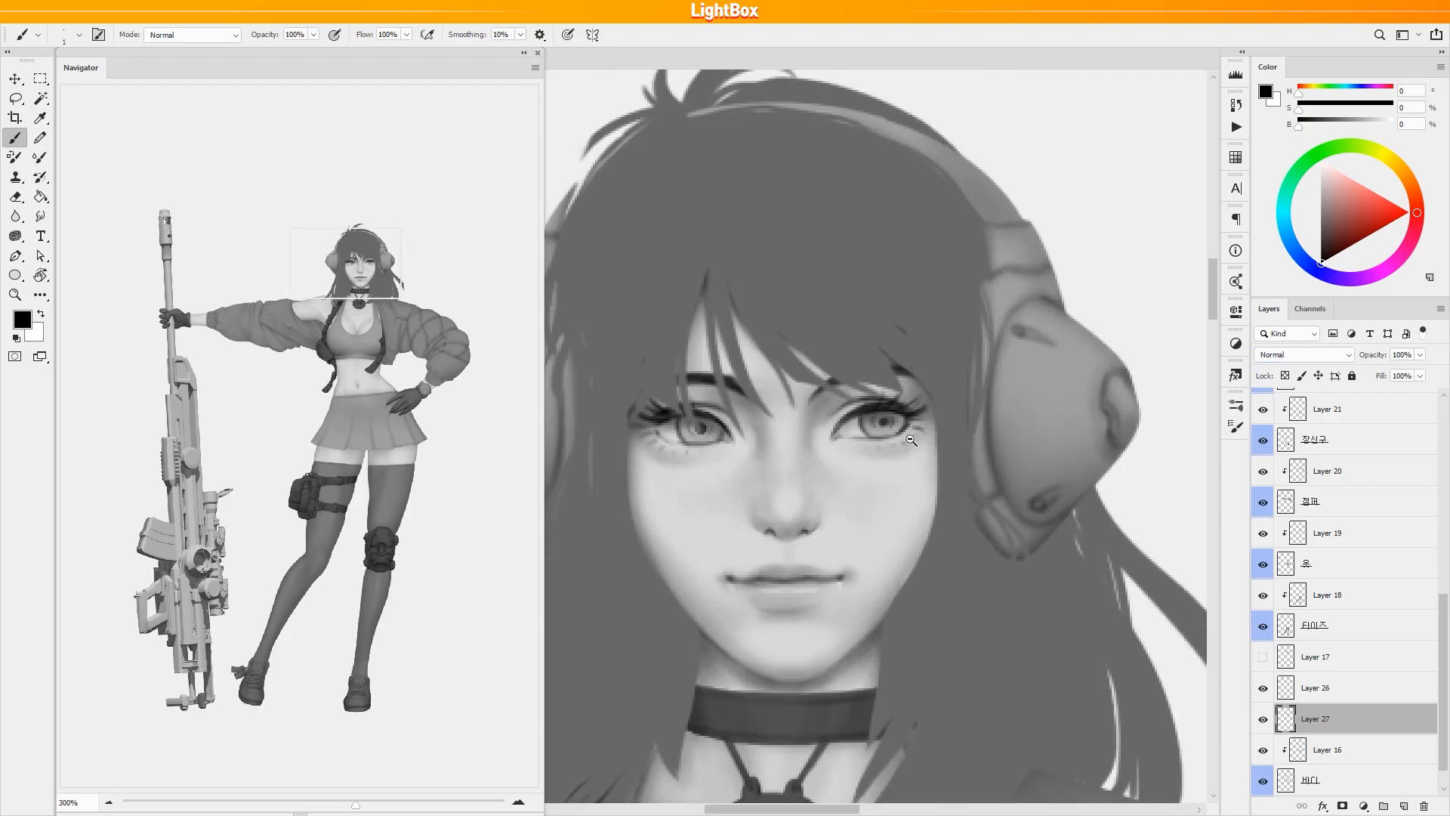
Pick another brush preset and touch up the face shading on Layer 27, finishing with a size 25 brush at 20% opacity.
{"action": "scroll", "coordinate": [905, 442], "scroll_direction": "down", "scroll_amount": 2}
{"action": "right_click", "coordinate": [830, 415]}
{"action": "double_click", "coordinate": [746, 383]}
{"action": "scroll", "coordinate": [746, 382], "scroll_direction": "up", "scroll_amount": 1}
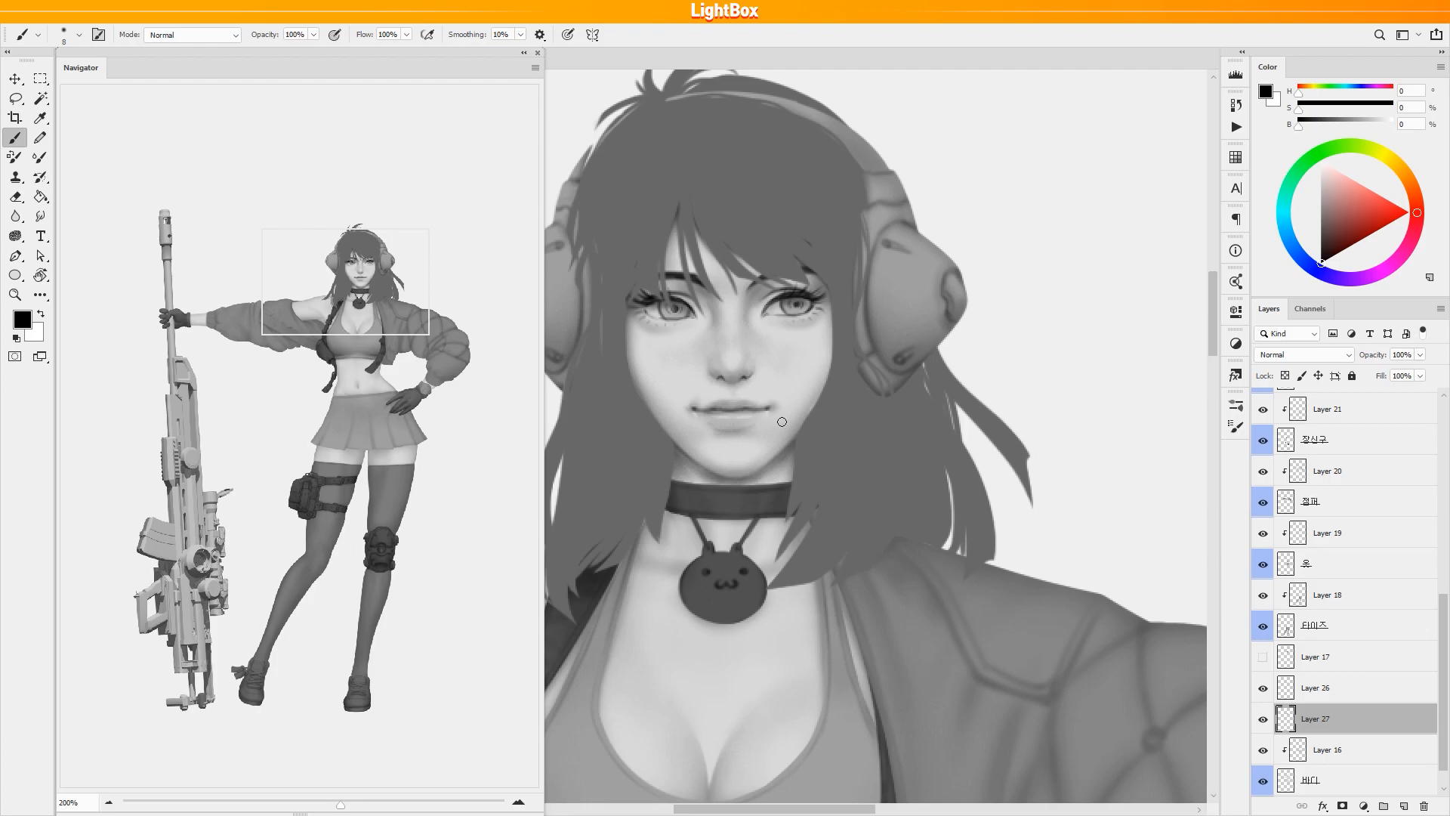
{"action": "scroll", "coordinate": [779, 416], "scroll_direction": "down", "scroll_amount": 1}
{"action": "key", "text": "e"}
{"action": "key", "text": "b"}
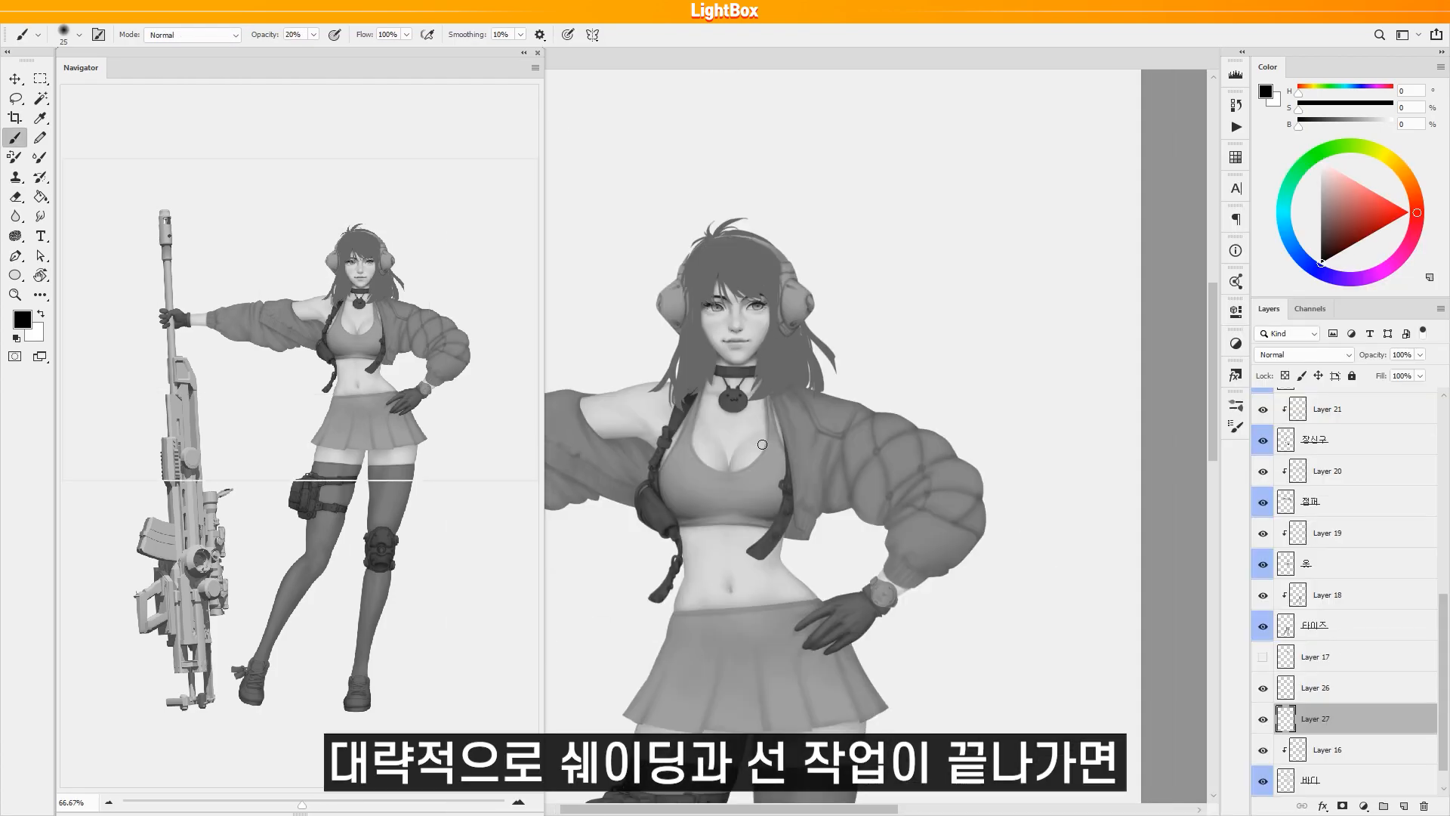
Name the two clipped face layers 얼굴 and name the new Multiply layer above the character 그림자.
{"action": "key", "text": "ctrl+0"}
{"action": "double_click", "coordinate": [1314, 657]}
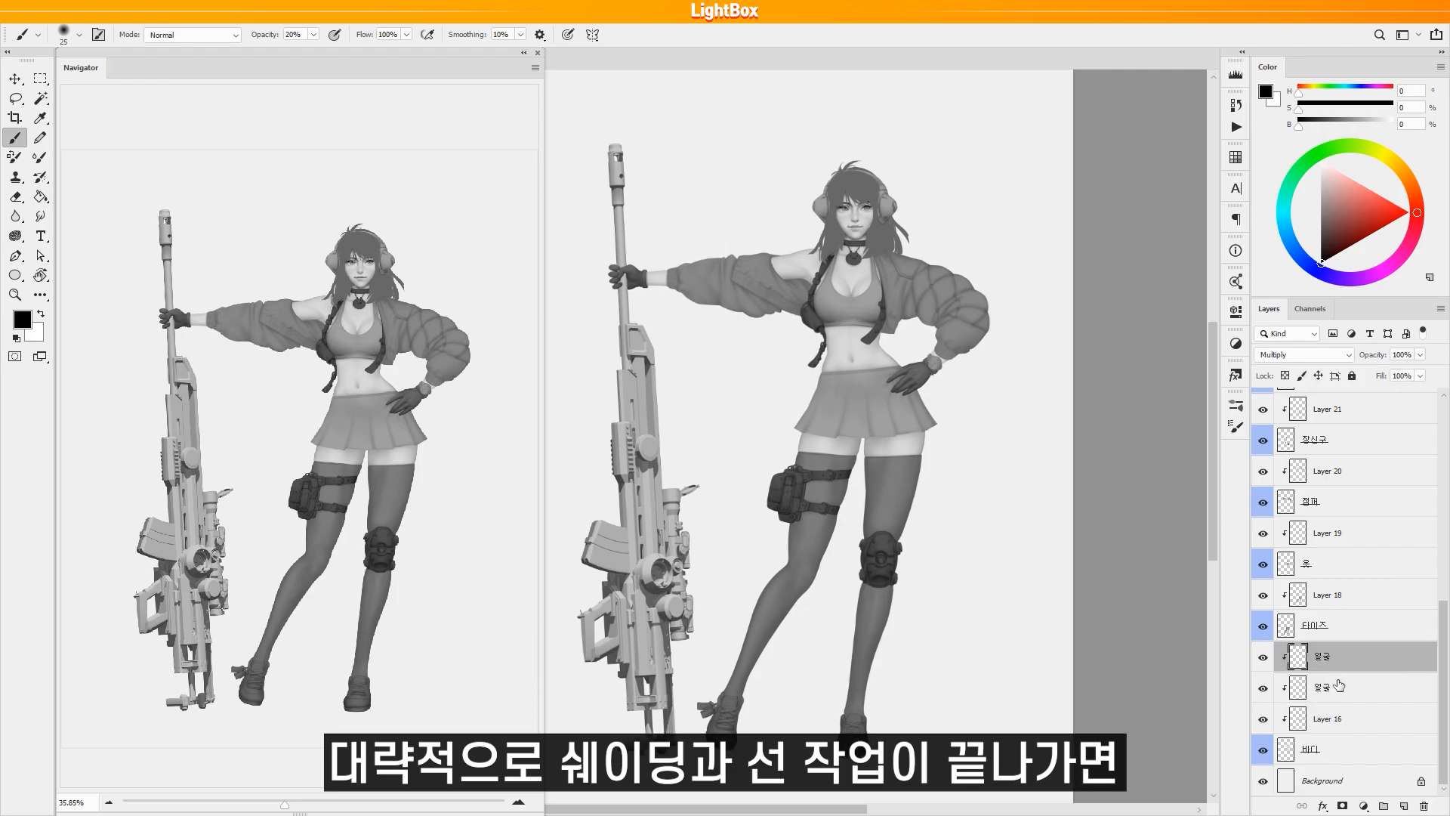
{"action": "double_click", "coordinate": [1314, 435]}
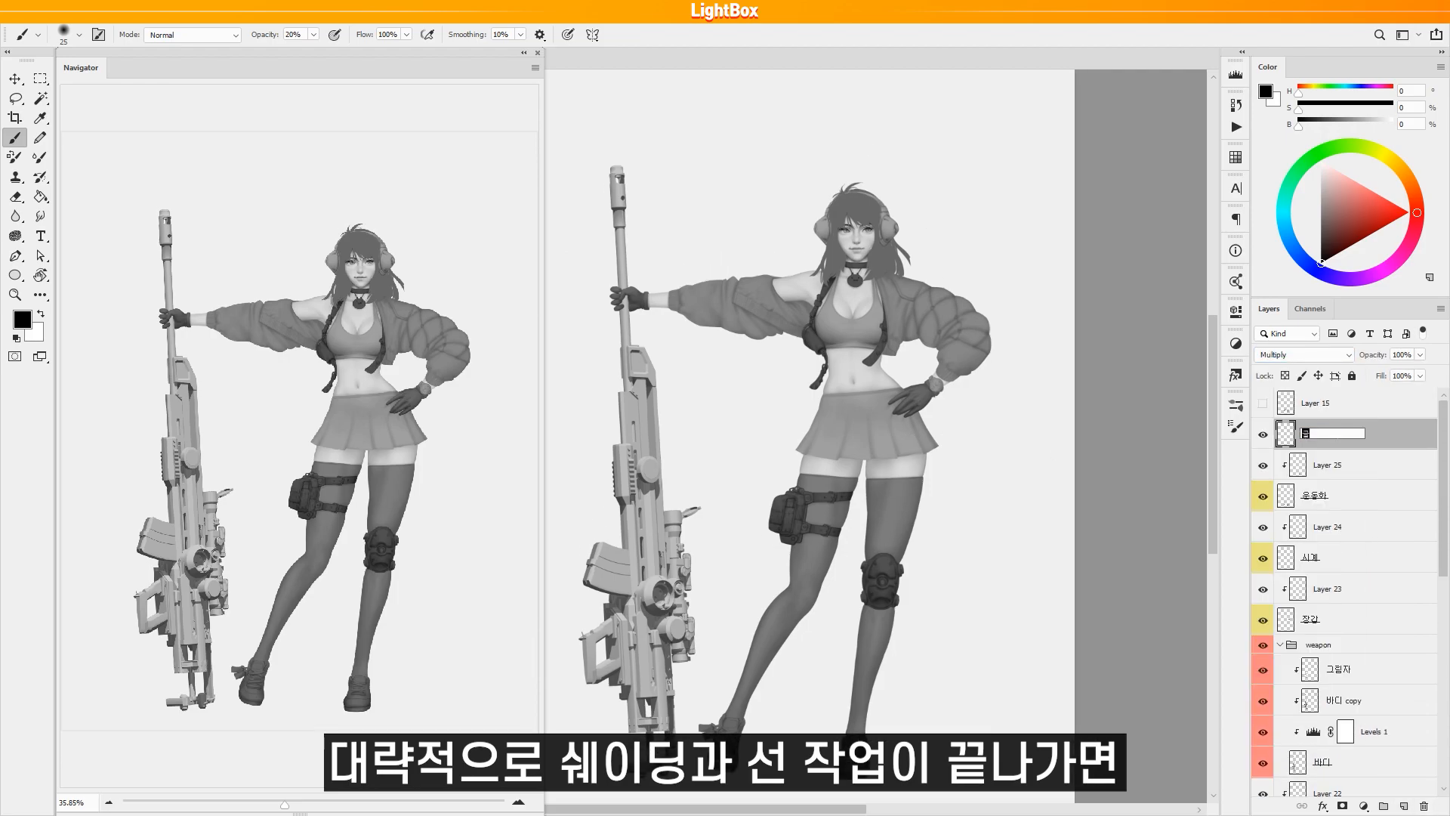
{"action": "type", "text": "그림자"}
{"action": "key", "text": "Return"}
Set the colour to grey with 49% brightness and use a hard brush with pen-pressure size and 35% minimum diameter.
{"action": "left_click", "coordinate": [1321, 213]}
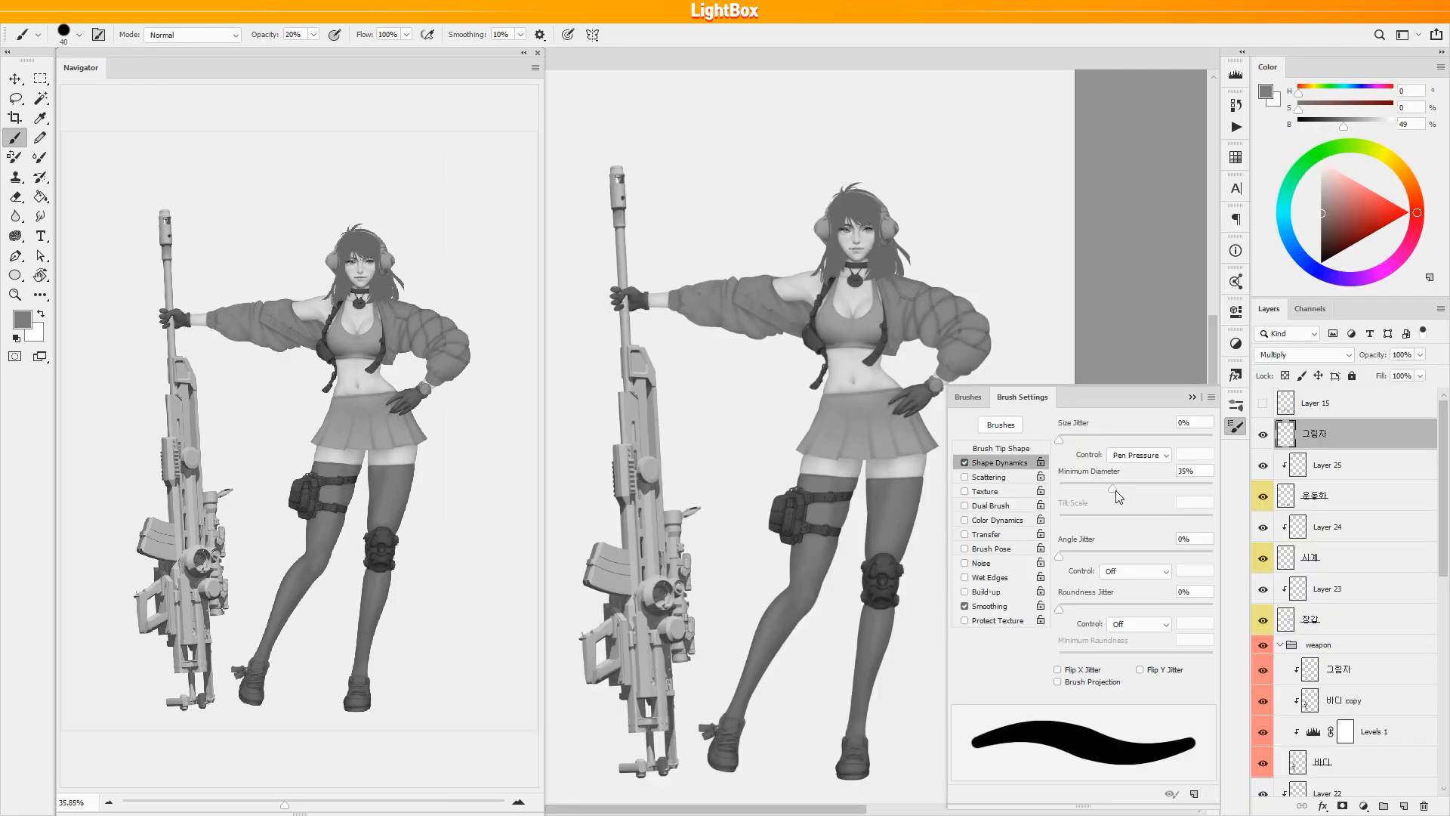
{"action": "key", "text": "F5"}
{"action": "mouse_move", "coordinate": [881, 217]}
{"action": "left_mouse_down"}
{"action": "mouse_move", "coordinate": [852, 450]}
{"action": "mouse_move", "coordinate": [959, 341]}
{"action": "left_mouse_up"}
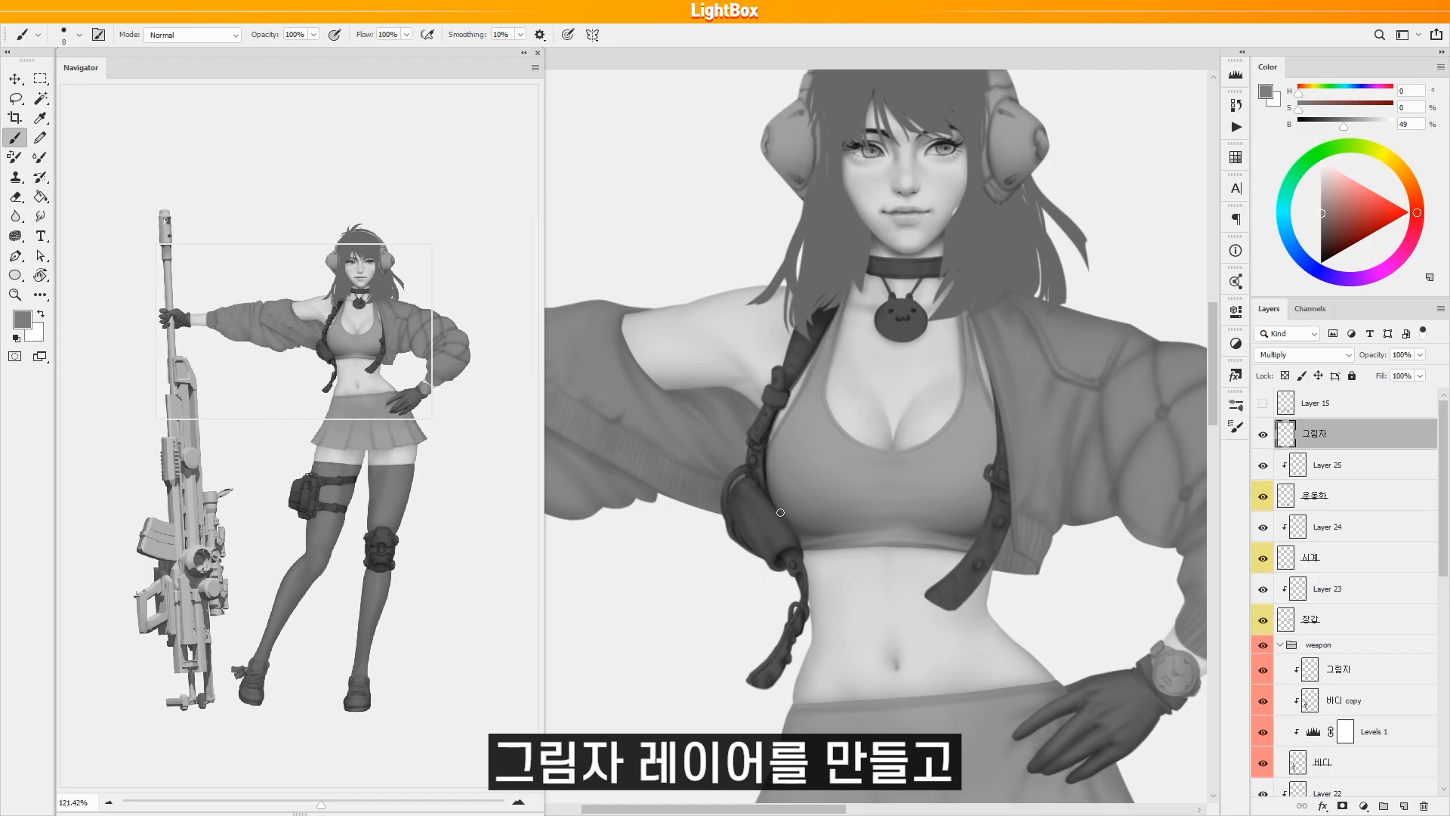
Paint hard shadows under the hair, on the shoulder strap and pouch, and below the top's hem, trimming with the Eraser.
{"action": "left_click_drag", "start_coordinate": [864, 234], "coordinate": [808, 363]}
{"action": "key", "text": "e"}
{"action": "key", "text": "b"}
{"action": "left_click_drag", "start_coordinate": [744, 438], "coordinate": [744, 445]}
{"action": "key", "text": "e"}
{"action": "key", "text": "b"}
{"action": "key", "text": "e"}
{"action": "left_click_drag", "start_coordinate": [760, 498], "coordinate": [745, 462]}
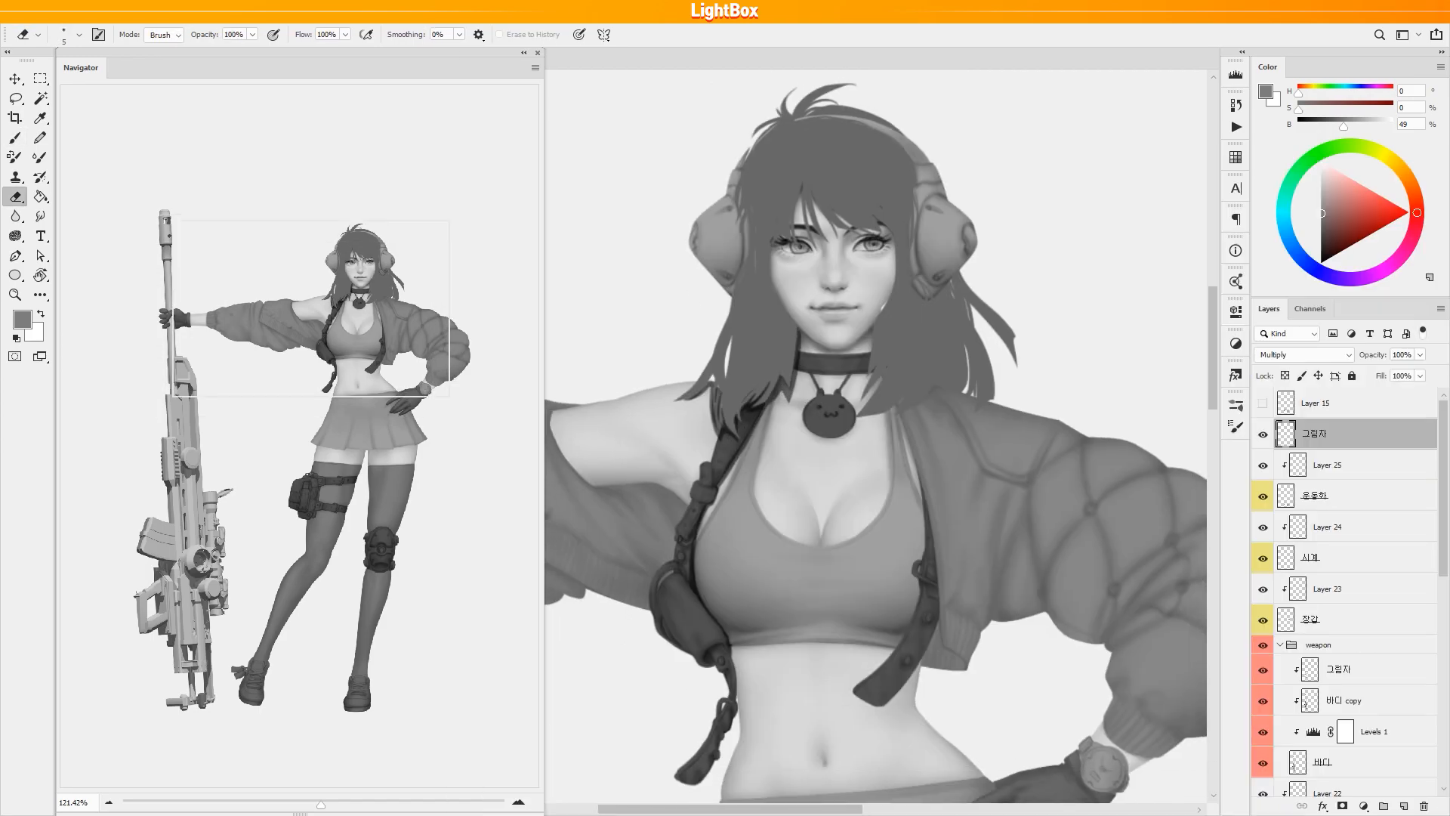
{"action": "key", "text": "b"}
{"action": "left_click_drag", "start_coordinate": [703, 514], "coordinate": [692, 494]}
{"action": "left_click_drag", "start_coordinate": [811, 419], "coordinate": [791, 476]}
Sample a light grey from the skin and set the 그림자 layer's blend mode to Multiply.
{"action": "left_click", "coordinate": [826, 367], "text": "ctrl"}
{"action": "left_click", "coordinate": [825, 367], "text": "alt"}
{"action": "key", "text": "ctrl+minus"}
{"action": "key", "text": "ctrl+minus"}
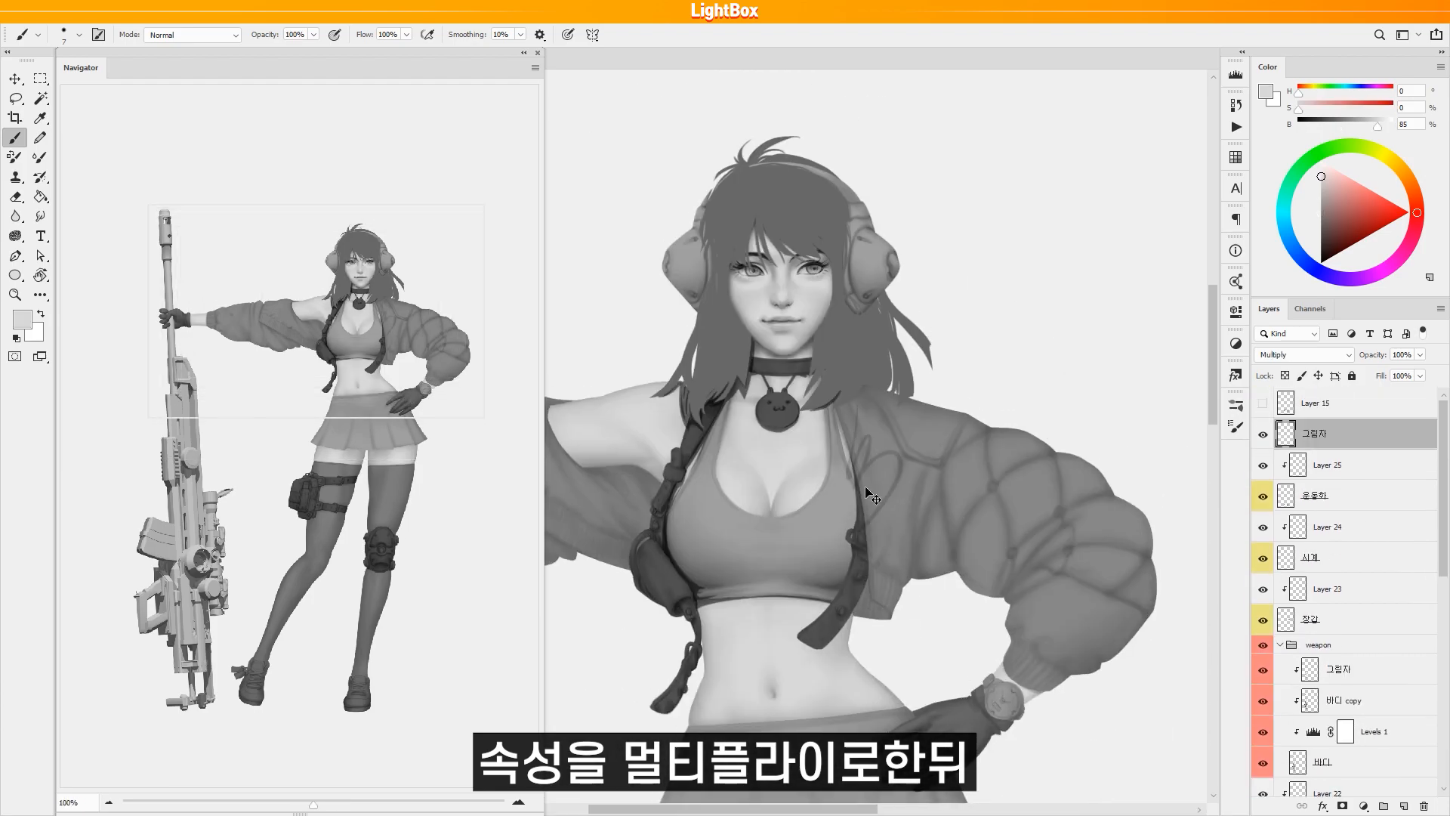
{"action": "left_click", "coordinate": [1304, 354]}
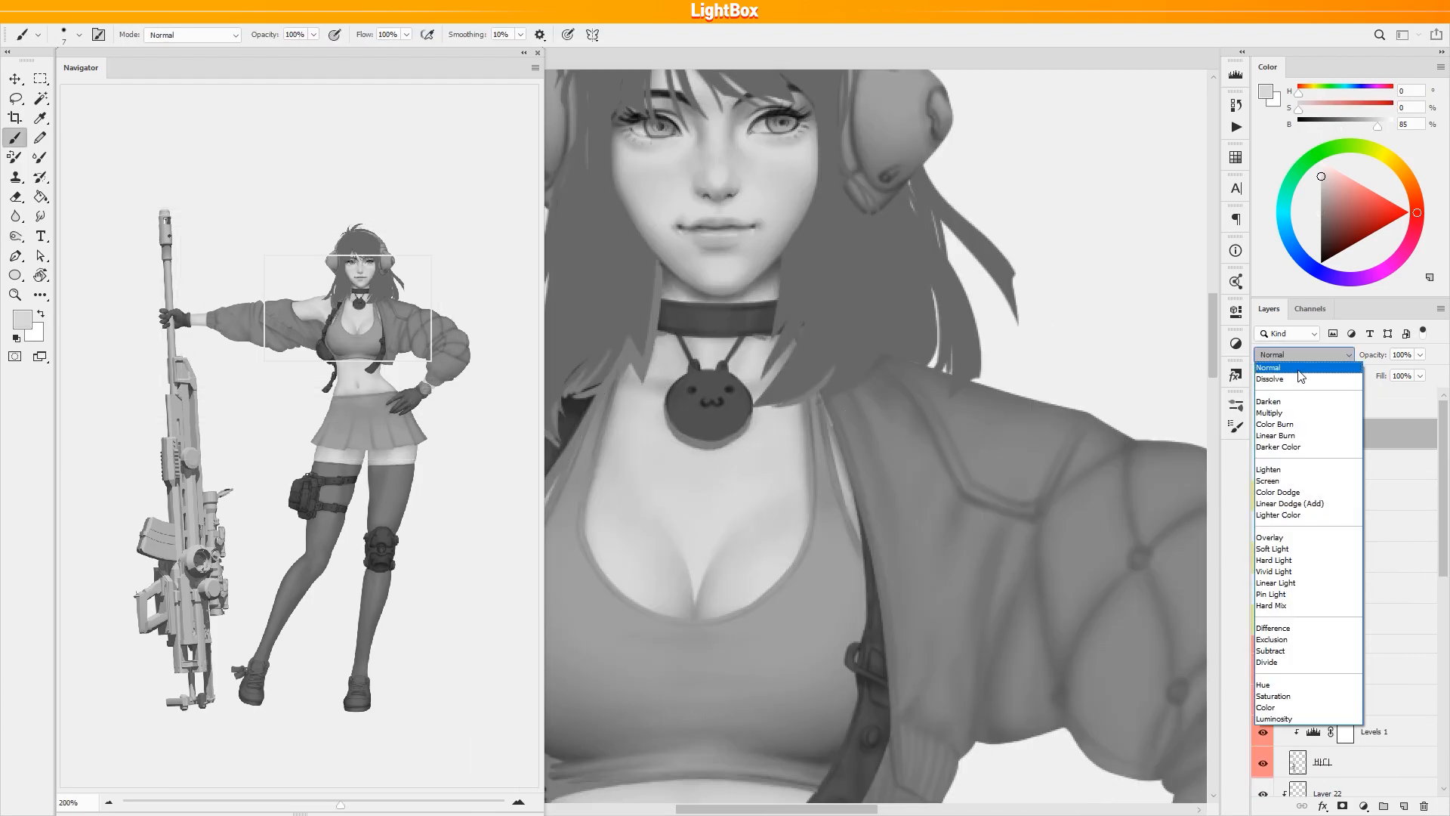
{"action": "left_click", "coordinate": [1276, 419]}
Paint the shadow along the open jacket's front edge beside the top, undoing one stroke and reducing the brush size.
{"action": "left_click_drag", "start_coordinate": [940, 487], "coordinate": [881, 439]}
{"action": "left_click_drag", "start_coordinate": [856, 364], "coordinate": [894, 512]}
{"action": "key", "text": "ctrl+z"}
{"action": "left_click_drag", "start_coordinate": [881, 439], "coordinate": [938, 259]}
{"action": "key", "text": "bracketleft"}
Paint hard shadows inside the jacket's hem, along the top's lower edge and below the hanging strap on the belly.
{"action": "mouse_move", "coordinate": [975, 591]}
{"action": "left_mouse_down"}
{"action": "mouse_move", "coordinate": [963, 609]}
{"action": "mouse_move", "coordinate": [913, 612]}
{"action": "left_mouse_up"}
{"action": "mouse_move", "coordinate": [913, 611]}
{"action": "left_mouse_down"}
{"action": "mouse_move", "coordinate": [913, 639]}
{"action": "mouse_move", "coordinate": [936, 602]}
{"action": "left_mouse_up"}
{"action": "left_click_drag", "start_coordinate": [938, 576], "coordinate": [956, 585]}
{"action": "left_click_drag", "start_coordinate": [972, 498], "coordinate": [991, 512]}
{"action": "mouse_move", "coordinate": [965, 281]}
{"action": "left_mouse_down"}
{"action": "mouse_move", "coordinate": [976, 388]}
{"action": "mouse_move", "coordinate": [933, 539]}
{"action": "left_mouse_up"}
{"action": "left_click_drag", "start_coordinate": [933, 539], "coordinate": [963, 516]}
{"action": "left_click_drag", "start_coordinate": [897, 619], "coordinate": [932, 633]}
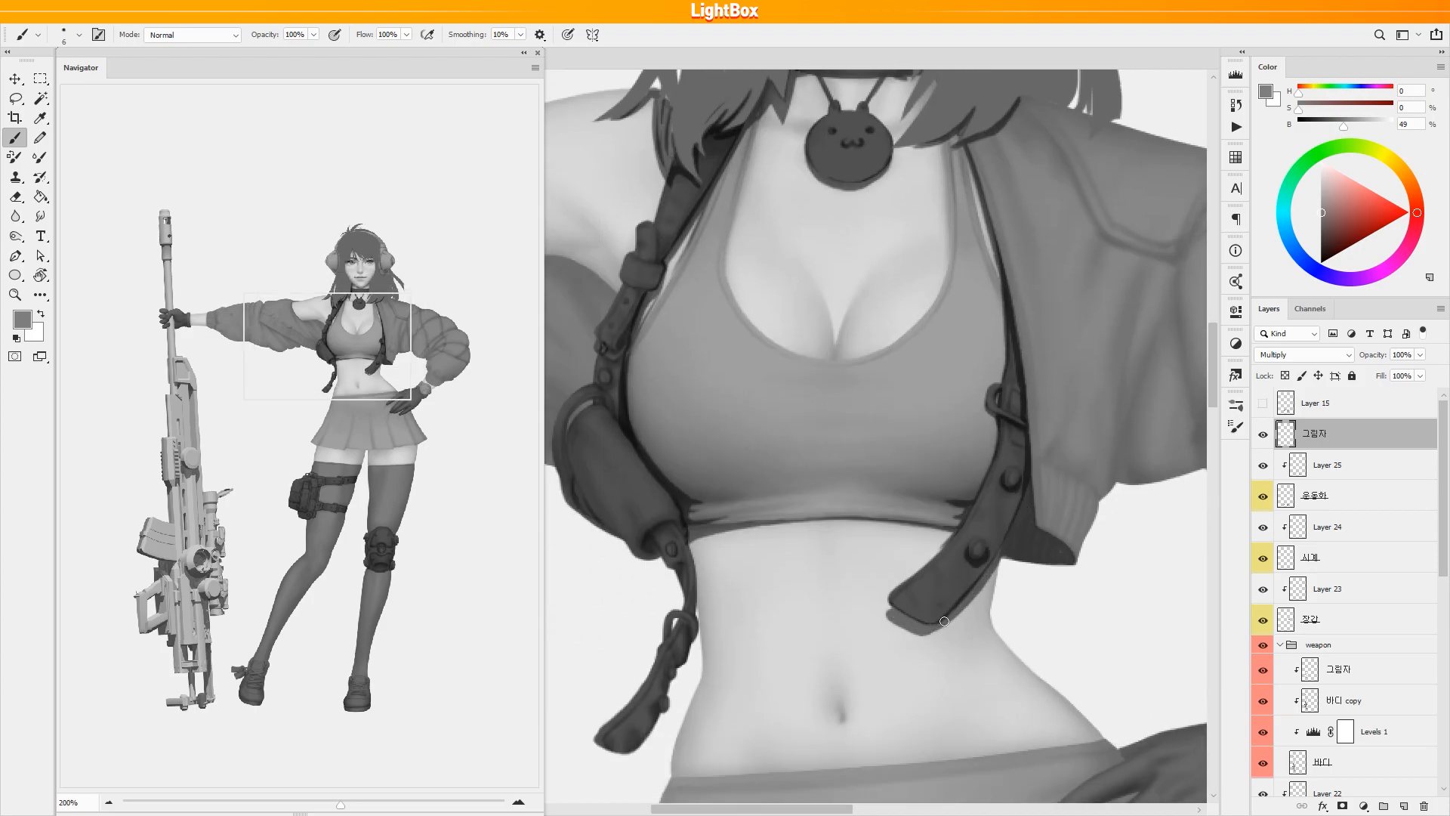
Paint hard shadows around the pouch and along the buckled strap beside the chest.
{"action": "scroll", "coordinate": [910, 476], "scroll_direction": "down", "scroll_amount": 2}
{"action": "left_click", "coordinate": [774, 509], "text": "ctrl"}
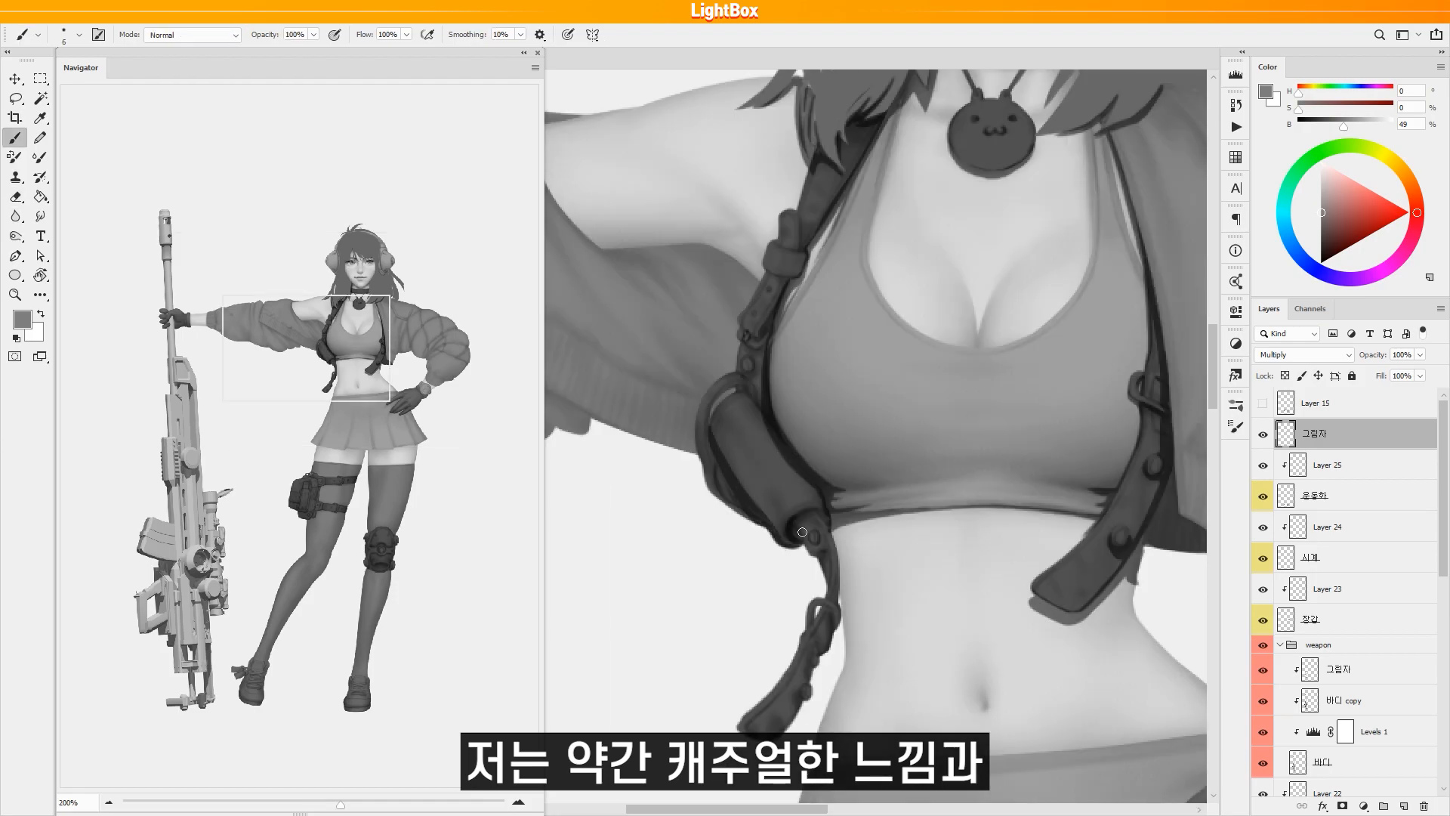
{"action": "left_click_drag", "start_coordinate": [759, 453], "coordinate": [774, 484]}
{"action": "left_click_drag", "start_coordinate": [727, 451], "coordinate": [770, 540]}
{"action": "left_click_drag", "start_coordinate": [775, 306], "coordinate": [795, 401]}
{"action": "scroll", "coordinate": [785, 407], "scroll_direction": "down", "scroll_amount": 2}
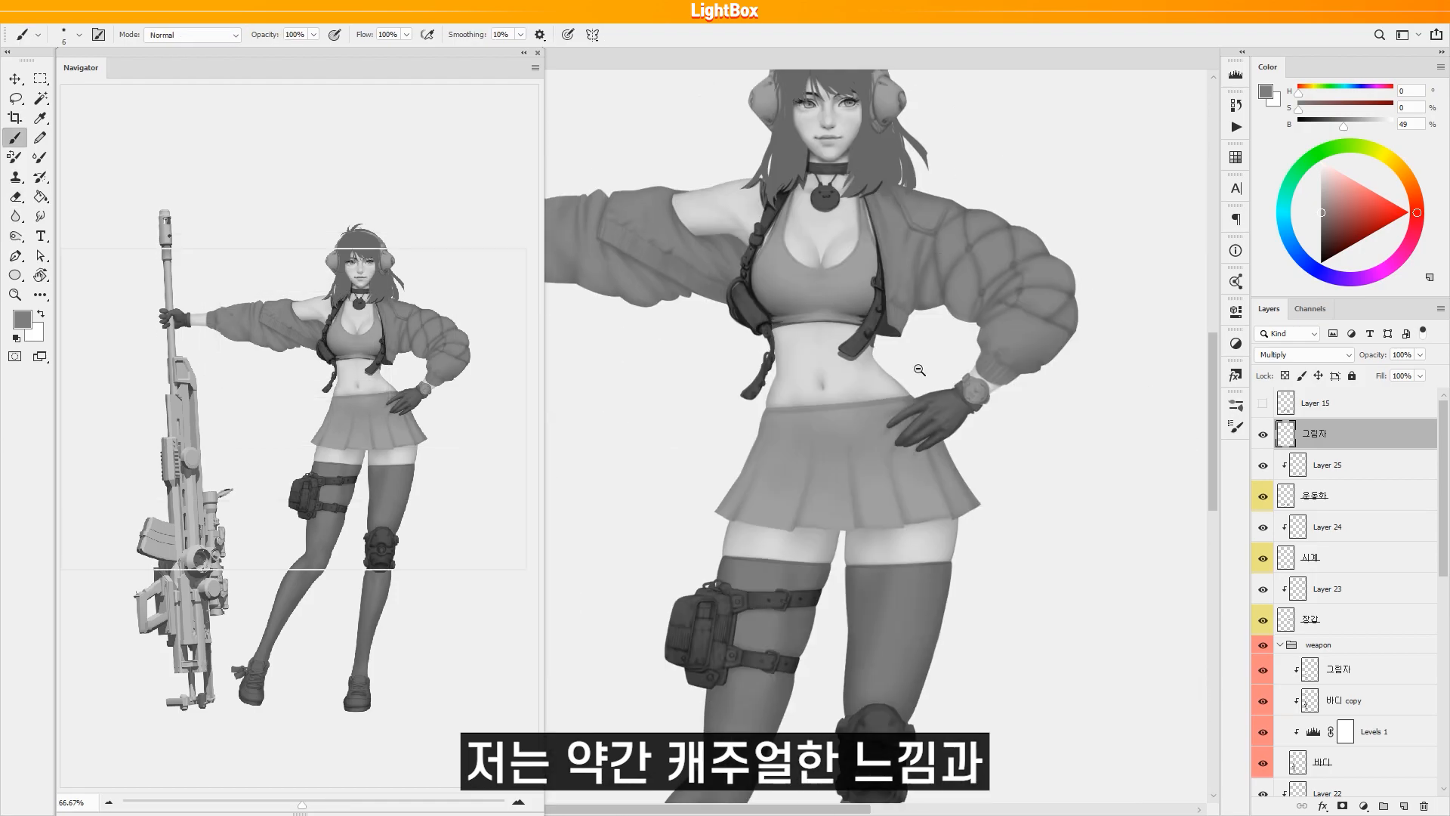
Paint the shadow that the jacket's ribbed hem casts along the outstretched sleeve.
{"action": "scroll", "coordinate": [760, 318], "scroll_direction": "up", "scroll_amount": 2}
{"action": "left_click_drag", "start_coordinate": [755, 393], "coordinate": [725, 359]}
{"action": "left_click_drag", "start_coordinate": [654, 323], "coordinate": [861, 435]}
{"action": "mouse_move", "coordinate": [974, 400]}
{"action": "left_mouse_down"}
{"action": "mouse_move", "coordinate": [957, 450]}
{"action": "mouse_move", "coordinate": [923, 407]}
{"action": "mouse_move", "coordinate": [918, 449]}
{"action": "left_mouse_up"}
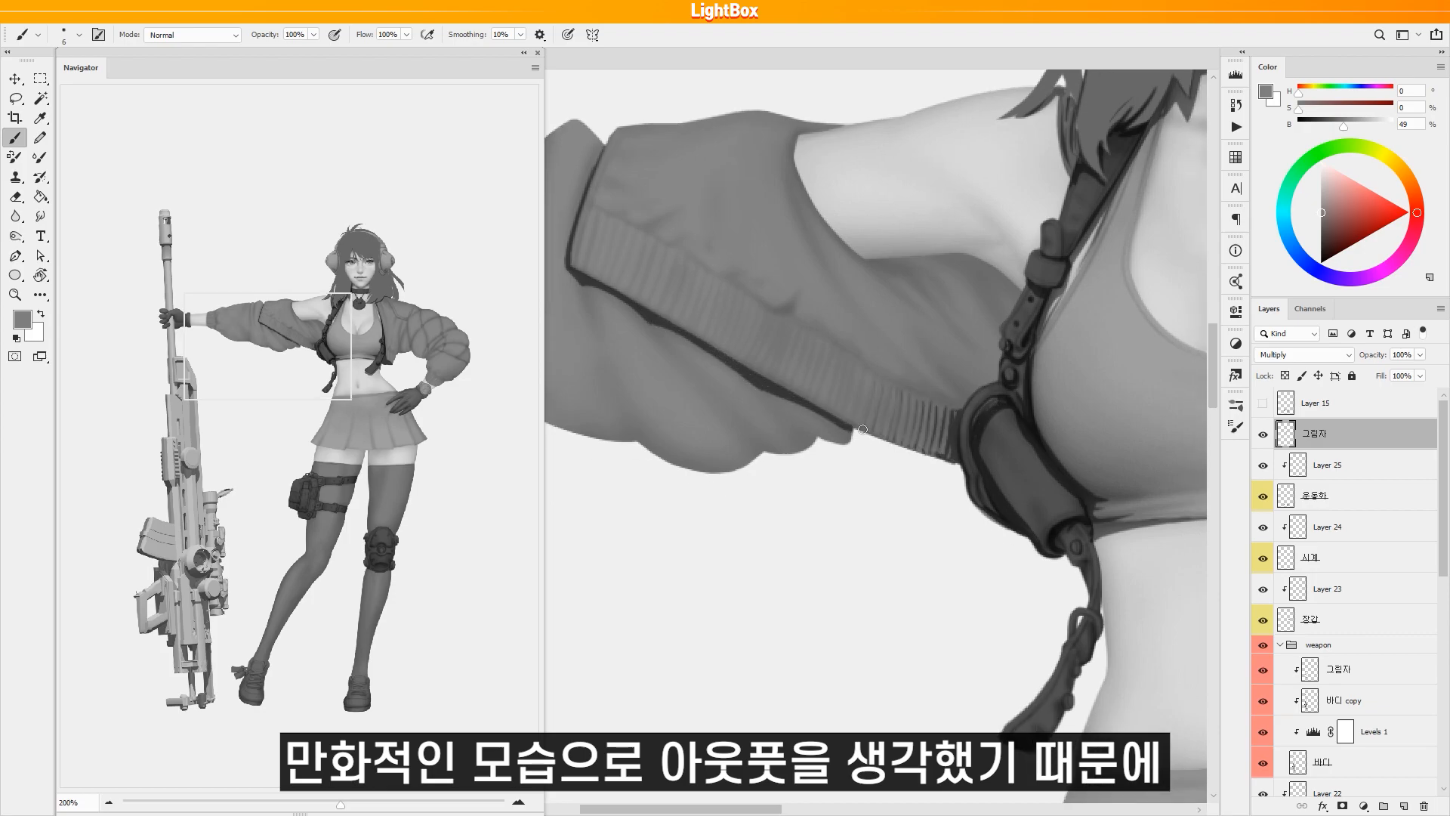
{"action": "left_click_drag", "start_coordinate": [807, 423], "coordinate": [845, 453]}
{"action": "scroll", "coordinate": [657, 332], "scroll_direction": "down", "scroll_amount": 2}
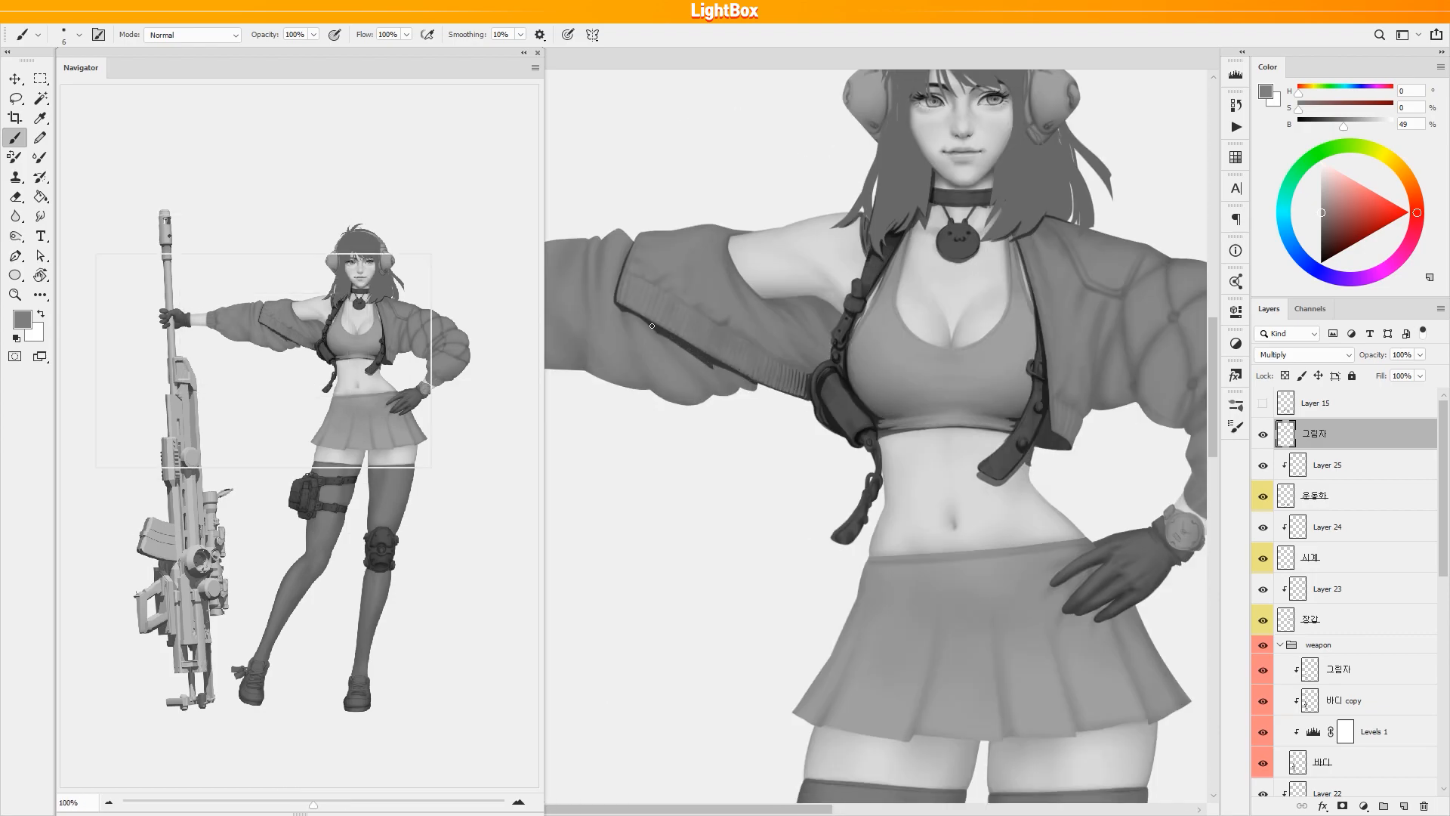
Extend the hard shadow across the underside of the outstretched sleeve and trim its shape with the Eraser.
{"action": "scroll", "coordinate": [744, 379], "scroll_direction": "up", "scroll_amount": 2}
{"action": "mouse_move", "coordinate": [743, 379]}
{"action": "left_mouse_down"}
{"action": "mouse_move", "coordinate": [817, 475]}
{"action": "mouse_move", "coordinate": [777, 452]}
{"action": "left_mouse_up"}
{"action": "scroll", "coordinate": [1027, 513], "scroll_direction": "down", "scroll_amount": 2}
{"action": "key", "text": "e"}
{"action": "left_click_drag", "start_coordinate": [951, 456], "coordinate": [747, 392]}
{"action": "key", "text": "b"}
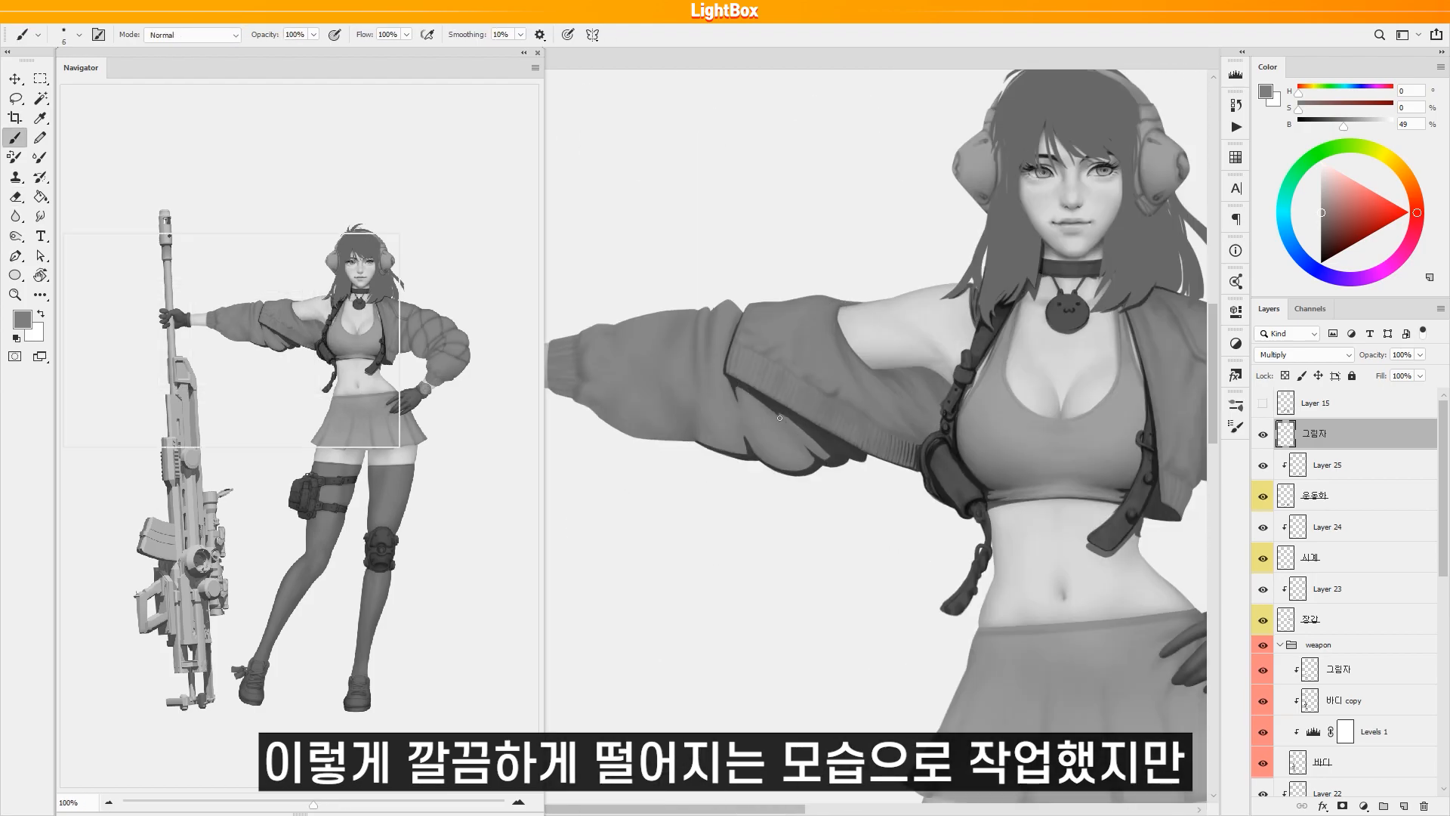
{"action": "scroll", "coordinate": [765, 463], "scroll_direction": "down", "scroll_amount": 1}
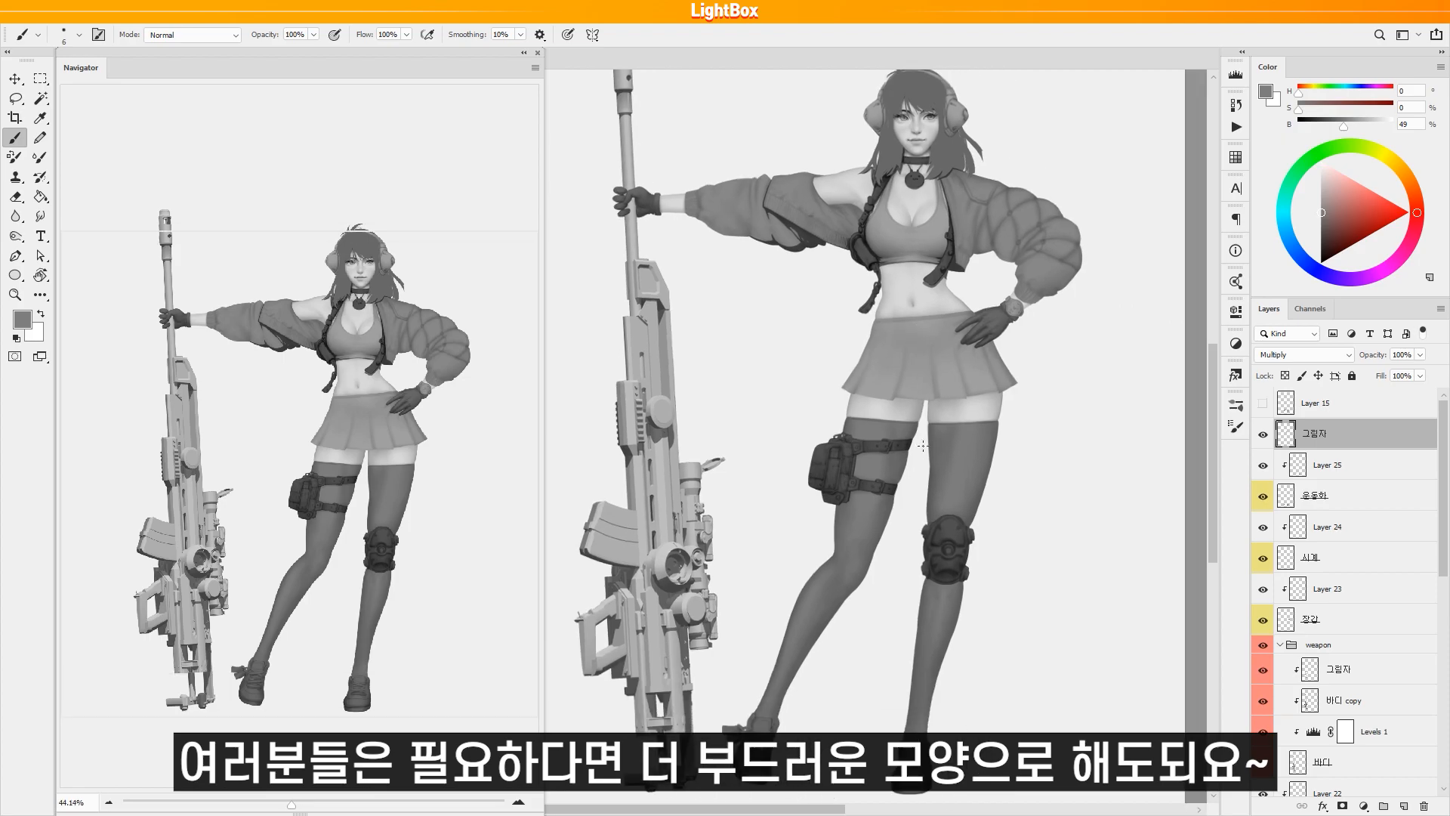
Paint a hard shadow with fold shapes on the jacket lining below the outstretched arm's armpit.
{"action": "scroll", "coordinate": [869, 476], "scroll_direction": "up", "scroll_amount": 3}
{"action": "mouse_move", "coordinate": [895, 483]}
{"action": "left_mouse_down"}
{"action": "mouse_move", "coordinate": [797, 489]}
{"action": "mouse_move", "coordinate": [839, 476]}
{"action": "mouse_move", "coordinate": [911, 512]}
{"action": "left_mouse_up"}
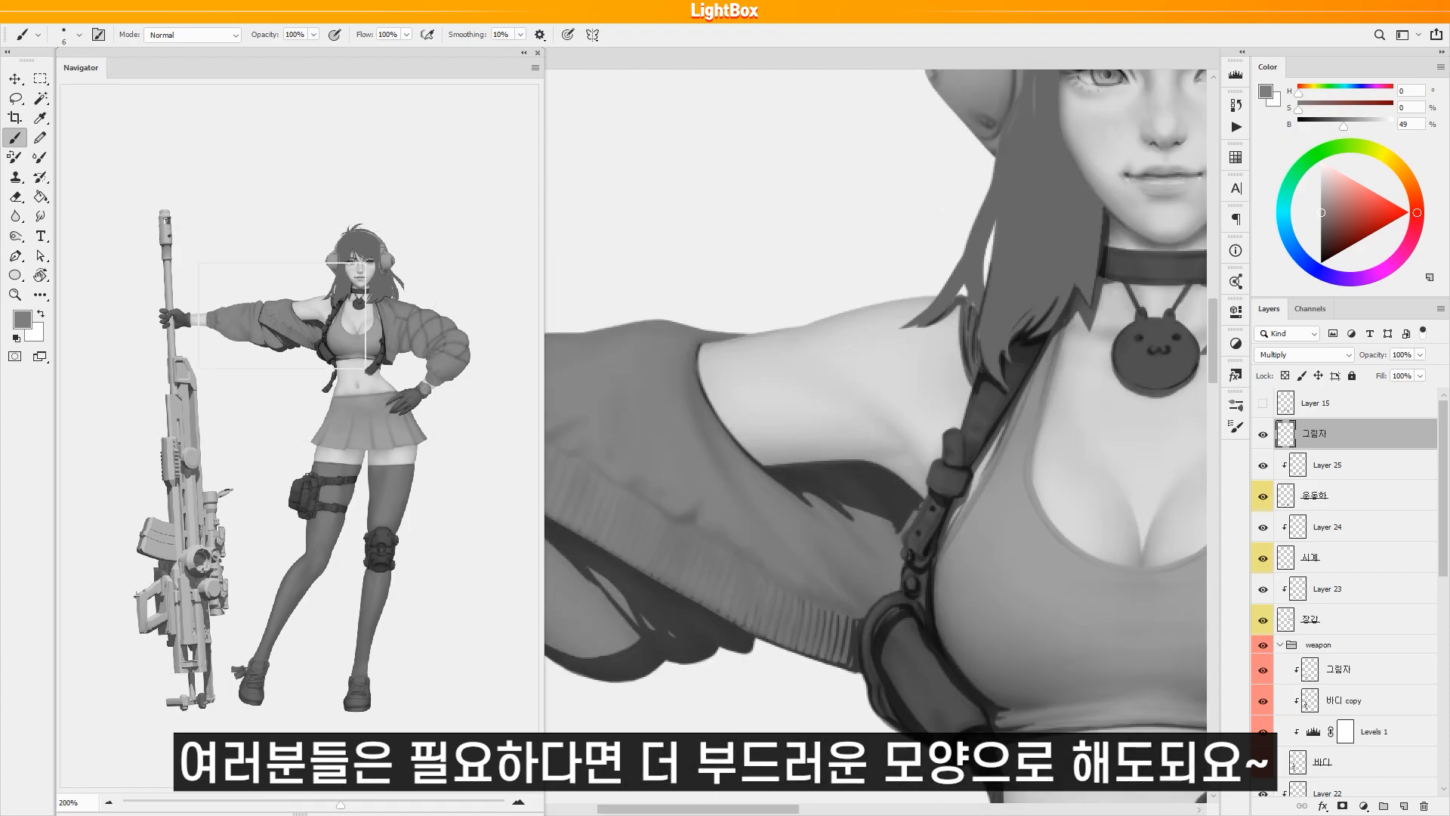
{"action": "mouse_move", "coordinate": [902, 565]}
{"action": "left_mouse_down"}
{"action": "mouse_move", "coordinate": [864, 613]}
{"action": "mouse_move", "coordinate": [811, 532]}
{"action": "mouse_move", "coordinate": [859, 625]}
{"action": "mouse_move", "coordinate": [821, 602]}
{"action": "mouse_move", "coordinate": [848, 624]}
{"action": "mouse_move", "coordinate": [895, 549]}
{"action": "mouse_move", "coordinate": [786, 524]}
{"action": "left_mouse_up"}
{"action": "key", "text": "e"}
{"action": "key", "text": "b"}
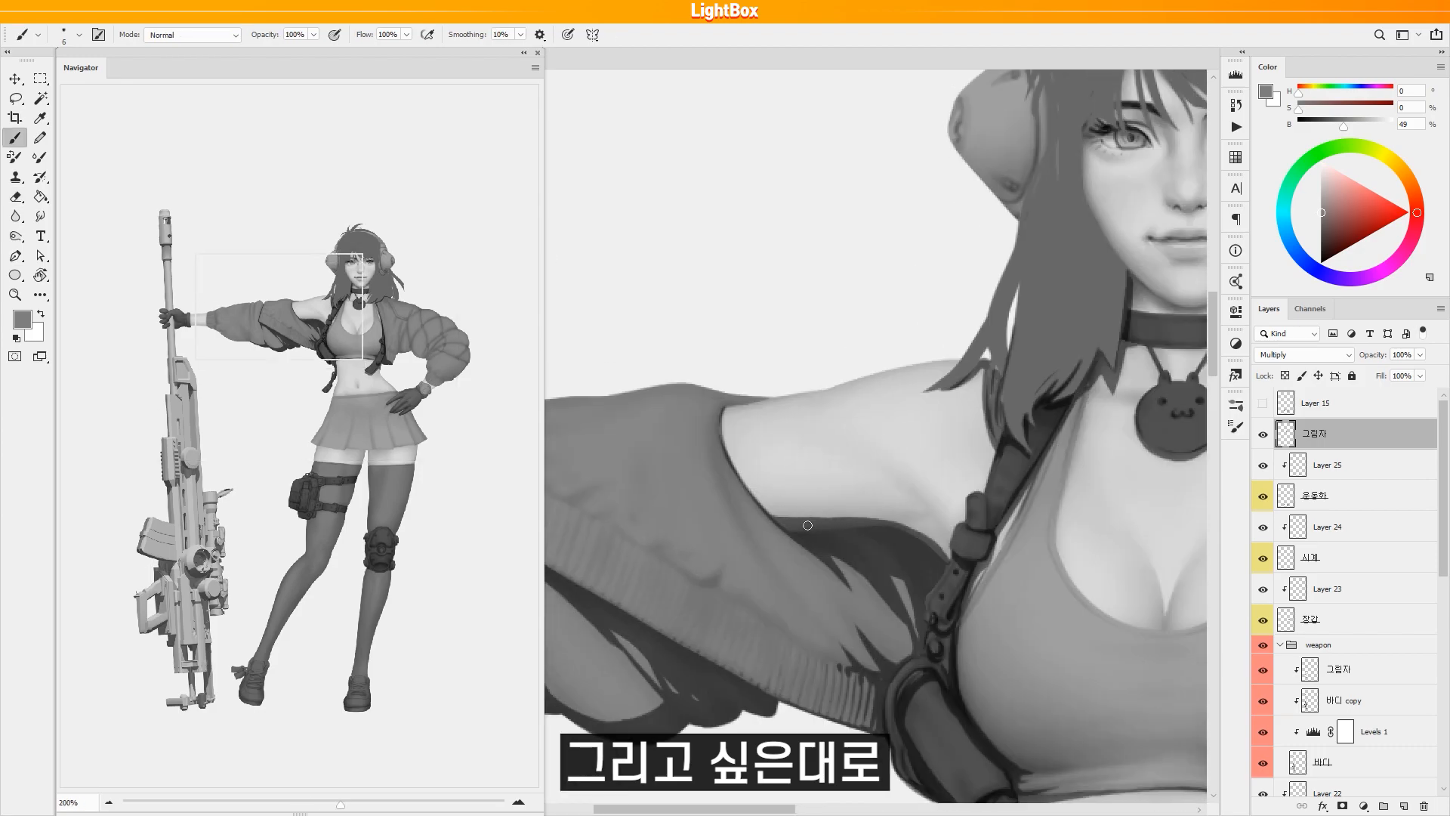
Refine the edges of the lining shadow under the outstretched arm, alternating the Brush and Eraser.
{"action": "key", "text": "h"}
{"action": "mouse_move", "coordinate": [900, 522]}
{"action": "left_mouse_down"}
{"action": "mouse_move", "coordinate": [940, 463]}
{"action": "mouse_move", "coordinate": [809, 358]}
{"action": "mouse_move", "coordinate": [916, 401]}
{"action": "mouse_move", "coordinate": [933, 344]}
{"action": "left_mouse_up"}
{"action": "left_click_drag", "start_coordinate": [838, 355], "coordinate": [941, 336]}
{"action": "key", "text": "e"}
{"action": "mouse_move", "coordinate": [821, 392]}
{"action": "left_mouse_down"}
{"action": "mouse_move", "coordinate": [803, 441]}
{"action": "mouse_move", "coordinate": [721, 467]}
{"action": "left_mouse_up"}
{"action": "key", "text": "b"}
{"action": "key", "text": "e"}
{"action": "key", "text": "b"}
Build up fold-shaped shadows on the outstretched side of the jacket and clean them with the Eraser.
{"action": "mouse_move", "coordinate": [936, 382]}
{"action": "left_mouse_down"}
{"action": "mouse_move", "coordinate": [863, 401]}
{"action": "mouse_move", "coordinate": [858, 457]}
{"action": "left_mouse_up"}
{"action": "key", "text": "e"}
{"action": "key", "text": "b"}
{"action": "mouse_move", "coordinate": [902, 354]}
{"action": "left_mouse_down"}
{"action": "mouse_move", "coordinate": [884, 352]}
{"action": "mouse_move", "coordinate": [885, 401]}
{"action": "mouse_move", "coordinate": [819, 386]}
{"action": "left_mouse_up"}
{"action": "key", "text": "e"}
{"action": "key", "text": "b"}
{"action": "key", "text": "e"}
{"action": "key", "text": "b"}
{"action": "key", "text": "e"}
{"action": "mouse_move", "coordinate": [829, 511]}
{"action": "left_mouse_down"}
{"action": "mouse_move", "coordinate": [912, 488]}
{"action": "mouse_move", "coordinate": [724, 546]}
{"action": "mouse_move", "coordinate": [749, 514]}
{"action": "left_mouse_up"}
Add hard shadows to the jacket's folds and between the ribs of its hem.
{"action": "key", "text": "b"}
{"action": "mouse_move", "coordinate": [794, 463]}
{"action": "left_mouse_down"}
{"action": "mouse_move", "coordinate": [731, 506]}
{"action": "mouse_move", "coordinate": [783, 488]}
{"action": "left_mouse_up"}
{"action": "left_click_drag", "start_coordinate": [802, 421], "coordinate": [1030, 457]}
{"action": "left_click_drag", "start_coordinate": [708, 374], "coordinate": [690, 486]}
{"action": "mouse_move", "coordinate": [690, 487]}
{"action": "left_mouse_down"}
{"action": "mouse_move", "coordinate": [713, 486]}
{"action": "mouse_move", "coordinate": [657, 447]}
{"action": "left_mouse_up"}
{"action": "key", "text": "ctrl+minus"}
{"action": "mouse_move", "coordinate": [940, 627]}
{"action": "left_mouse_down"}
{"action": "mouse_move", "coordinate": [776, 582]}
{"action": "mouse_move", "coordinate": [894, 478]}
{"action": "left_mouse_up"}
{"action": "mouse_move", "coordinate": [895, 480]}
{"action": "left_mouse_down"}
{"action": "mouse_move", "coordinate": [888, 530]}
{"action": "mouse_move", "coordinate": [902, 544]}
{"action": "left_mouse_up"}
{"action": "key", "text": "ctrl+plus"}
{"action": "left_click_drag", "start_coordinate": [906, 499], "coordinate": [1001, 589]}
{"action": "left_click_drag", "start_coordinate": [604, 324], "coordinate": [1197, 417]}
{"action": "key", "text": "ctrl+minus"}
{"action": "left_click_drag", "start_coordinate": [1058, 528], "coordinate": [718, 461]}
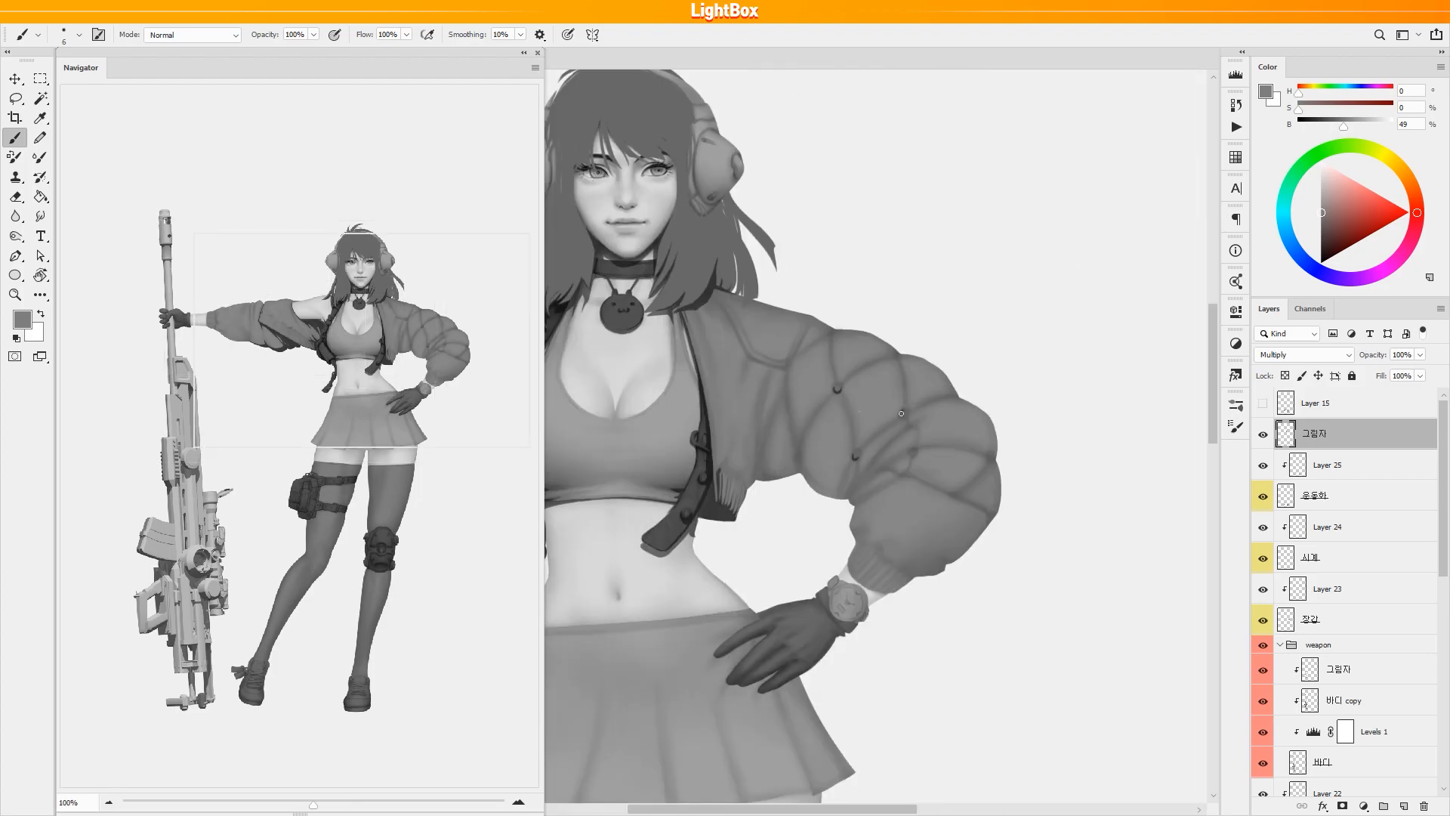
Refine the hard shadows around the pouch, the hanging straps and the sides of the bare waist.
{"action": "left_click_drag", "start_coordinate": [759, 657], "coordinate": [865, 578]}
{"action": "key", "text": "ctrl+plus"}
{"action": "left_click_drag", "start_coordinate": [712, 510], "coordinate": [944, 472]}
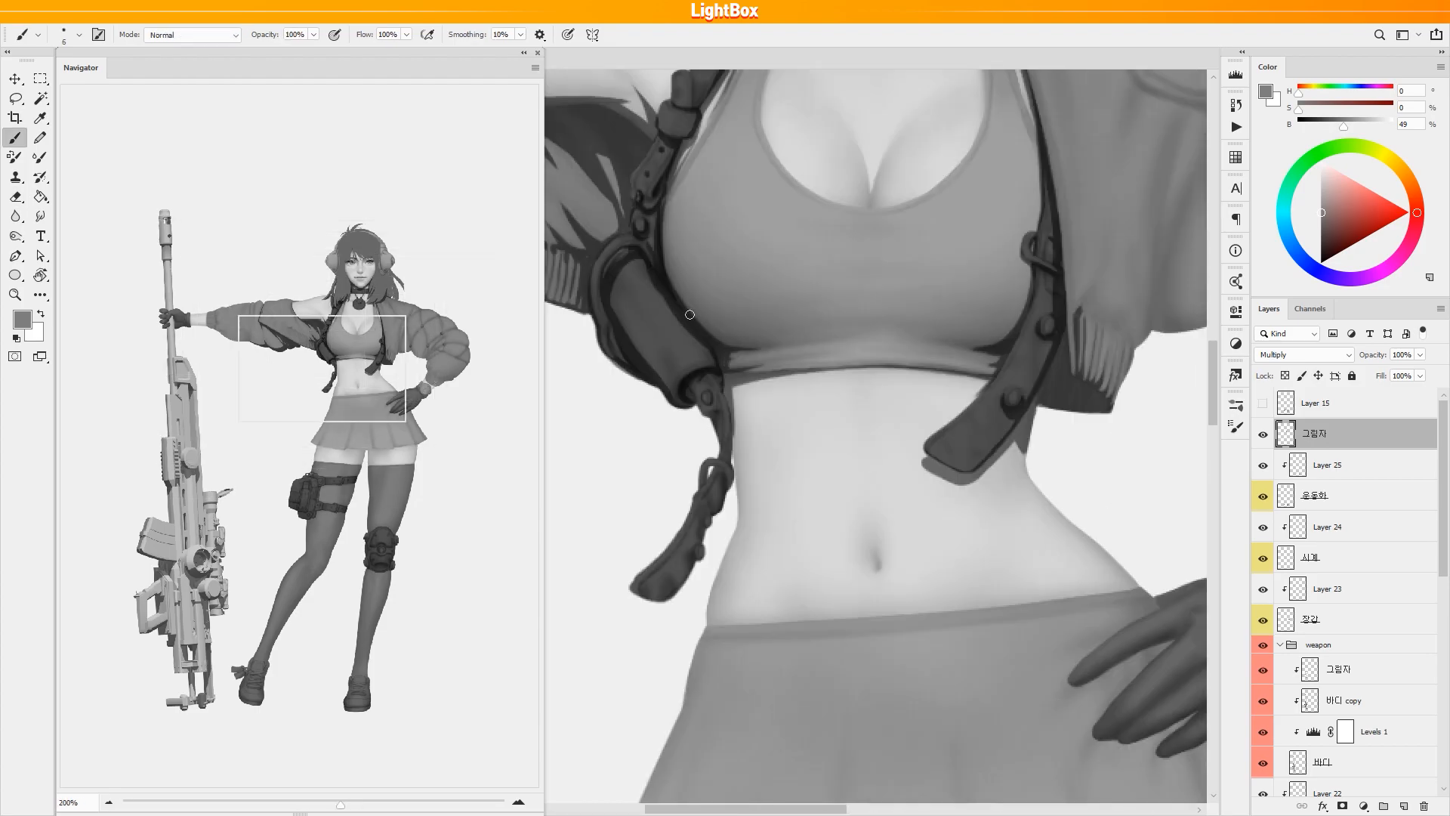
{"action": "left_click_drag", "start_coordinate": [684, 570], "coordinate": [682, 499]}
{"action": "key", "text": "ctrl+minus"}
{"action": "key", "text": "ctrl+plus"}
{"action": "key", "text": "e"}
{"action": "key", "text": "b"}
{"action": "mouse_move", "coordinate": [909, 378]}
{"action": "left_mouse_down"}
{"action": "mouse_move", "coordinate": [956, 340]}
{"action": "mouse_move", "coordinate": [910, 353]}
{"action": "mouse_move", "coordinate": [1033, 441]}
{"action": "mouse_move", "coordinate": [1020, 492]}
{"action": "left_mouse_up"}
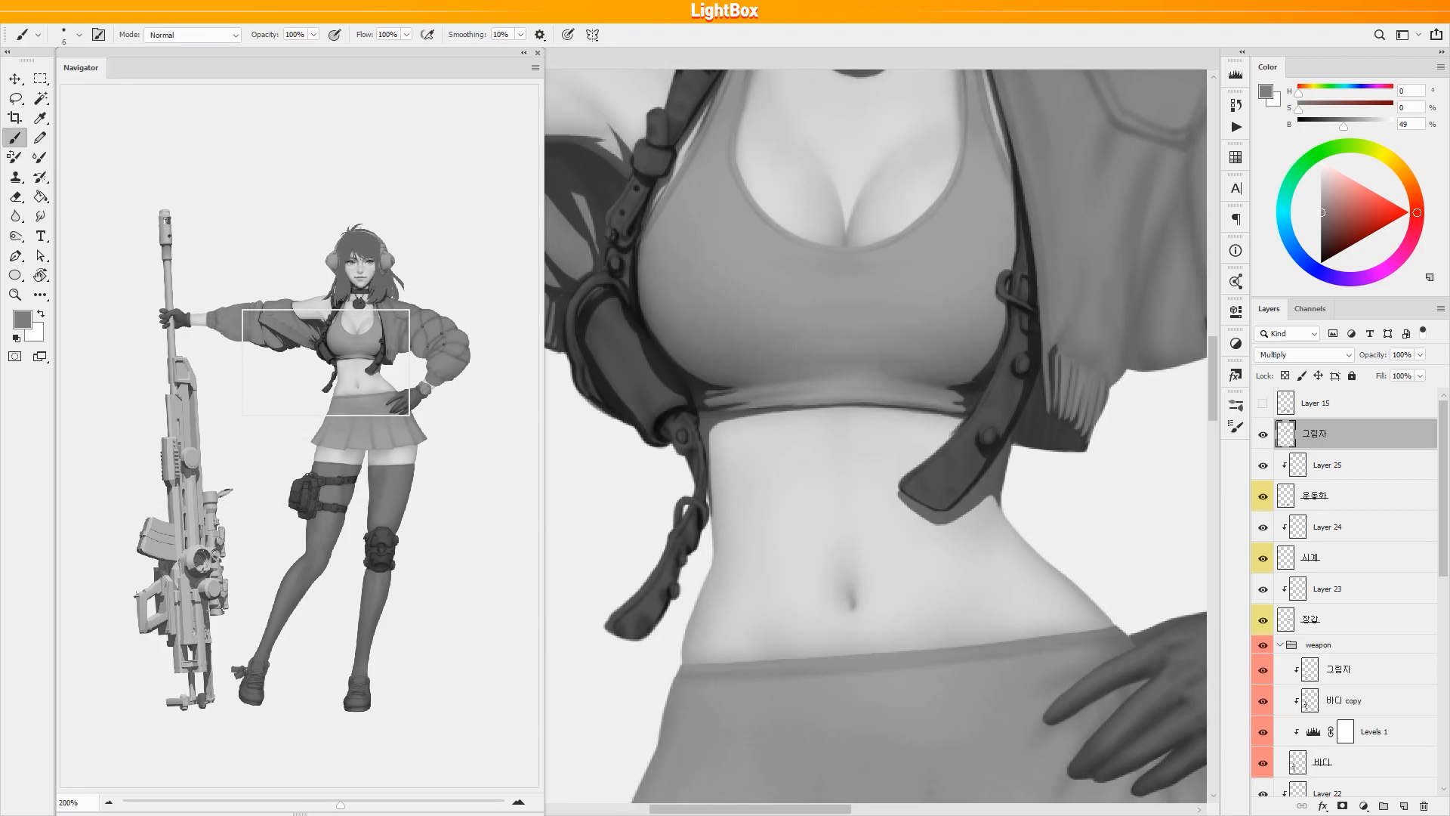
Paint hard shadows along the fingers and outer edge of the gloved hand on the hip and onto the skirt beneath it.
{"action": "key", "text": "ctrl+minus"}
{"action": "key", "text": "ctrl+minus"}
{"action": "key", "text": "e"}
{"action": "key", "text": "ctrl+plus"}
{"action": "key", "text": "ctrl+plus"}
{"action": "key", "text": "b"}
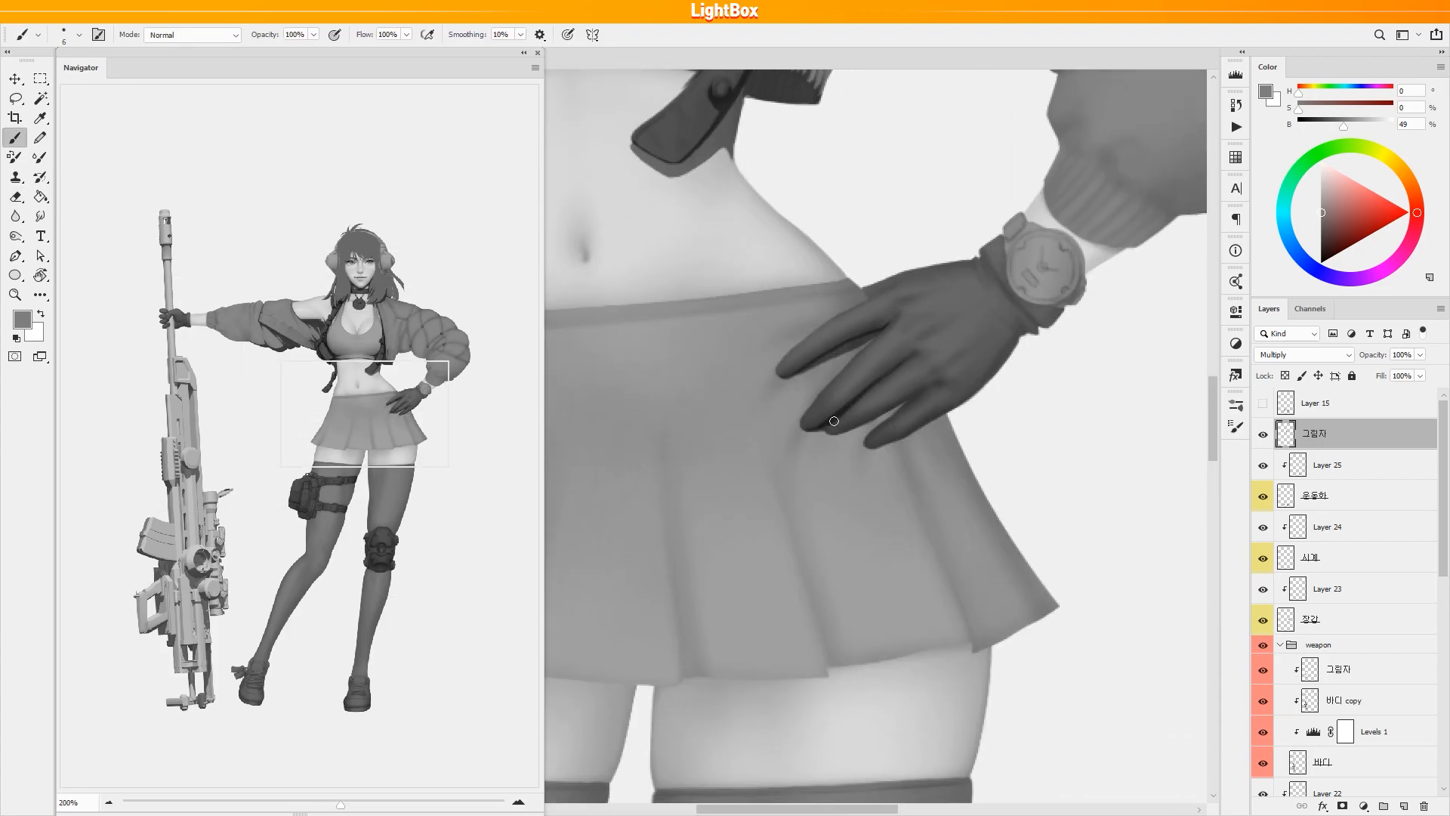
{"action": "left_click_drag", "start_coordinate": [882, 327], "coordinate": [828, 367]}
{"action": "mouse_move", "coordinate": [820, 487]}
{"action": "left_mouse_down"}
{"action": "mouse_move", "coordinate": [999, 361]}
{"action": "mouse_move", "coordinate": [967, 407]}
{"action": "left_mouse_up"}
{"action": "mouse_move", "coordinate": [943, 309]}
{"action": "left_mouse_down"}
{"action": "mouse_move", "coordinate": [1023, 274]}
{"action": "mouse_move", "coordinate": [994, 226]}
{"action": "left_mouse_up"}
Paint the skirt's hard cast shadow across the thigh on the bent-arm side, following the pleated hem.
{"action": "left_click_drag", "start_coordinate": [761, 458], "coordinate": [813, 459]}
{"action": "mouse_move", "coordinate": [814, 459]}
{"action": "left_mouse_down"}
{"action": "mouse_move", "coordinate": [798, 437]}
{"action": "mouse_move", "coordinate": [921, 503]}
{"action": "left_mouse_up"}
{"action": "left_click_drag", "start_coordinate": [921, 503], "coordinate": [928, 382]}
{"action": "left_click_drag", "start_coordinate": [907, 529], "coordinate": [1036, 468]}
{"action": "left_click_drag", "start_coordinate": [894, 484], "coordinate": [1056, 455]}
{"action": "left_click_drag", "start_coordinate": [981, 468], "coordinate": [1029, 466]}
{"action": "left_click_drag", "start_coordinate": [944, 483], "coordinate": [1043, 472]}
{"action": "left_click_drag", "start_coordinate": [900, 485], "coordinate": [870, 508]}
{"action": "left_click_drag", "start_coordinate": [880, 498], "coordinate": [1046, 494]}
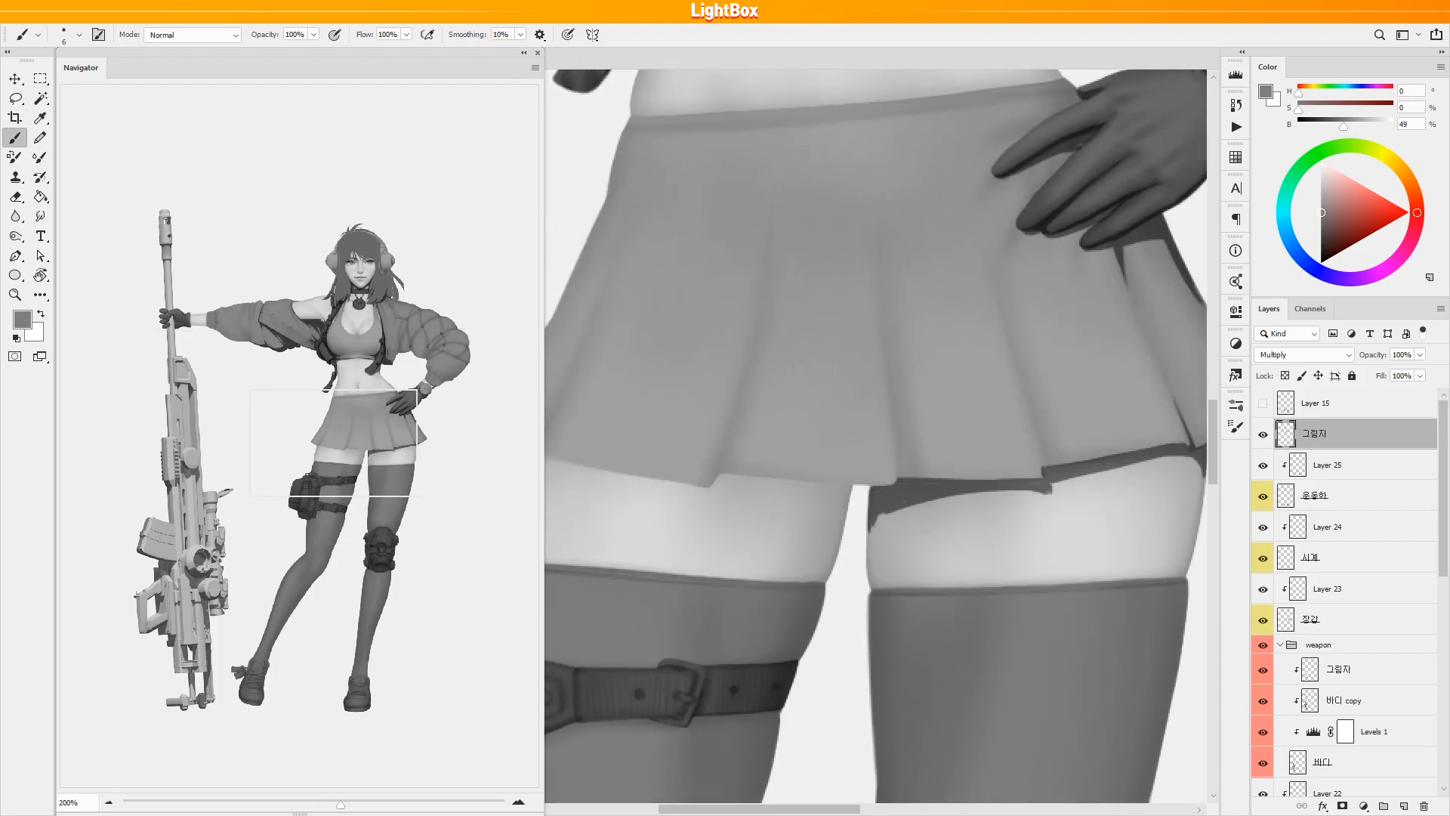
Sharpen the shadows between the skirt pleats and extend the hem's cast shadow across both thighs.
{"action": "left_click_drag", "start_coordinate": [894, 448], "coordinate": [899, 481]}
{"action": "left_click_drag", "start_coordinate": [869, 460], "coordinate": [1005, 494]}
{"action": "left_click_drag", "start_coordinate": [861, 485], "coordinate": [846, 529]}
{"action": "mouse_move", "coordinate": [930, 515]}
{"action": "left_mouse_down"}
{"action": "mouse_move", "coordinate": [864, 517]}
{"action": "mouse_move", "coordinate": [989, 498]}
{"action": "mouse_move", "coordinate": [920, 543]}
{"action": "left_mouse_up"}
{"action": "left_click_drag", "start_coordinate": [891, 514], "coordinate": [918, 527]}
{"action": "mouse_move", "coordinate": [682, 518]}
{"action": "left_mouse_down"}
{"action": "mouse_move", "coordinate": [891, 538]}
{"action": "mouse_move", "coordinate": [997, 574]}
{"action": "left_mouse_up"}
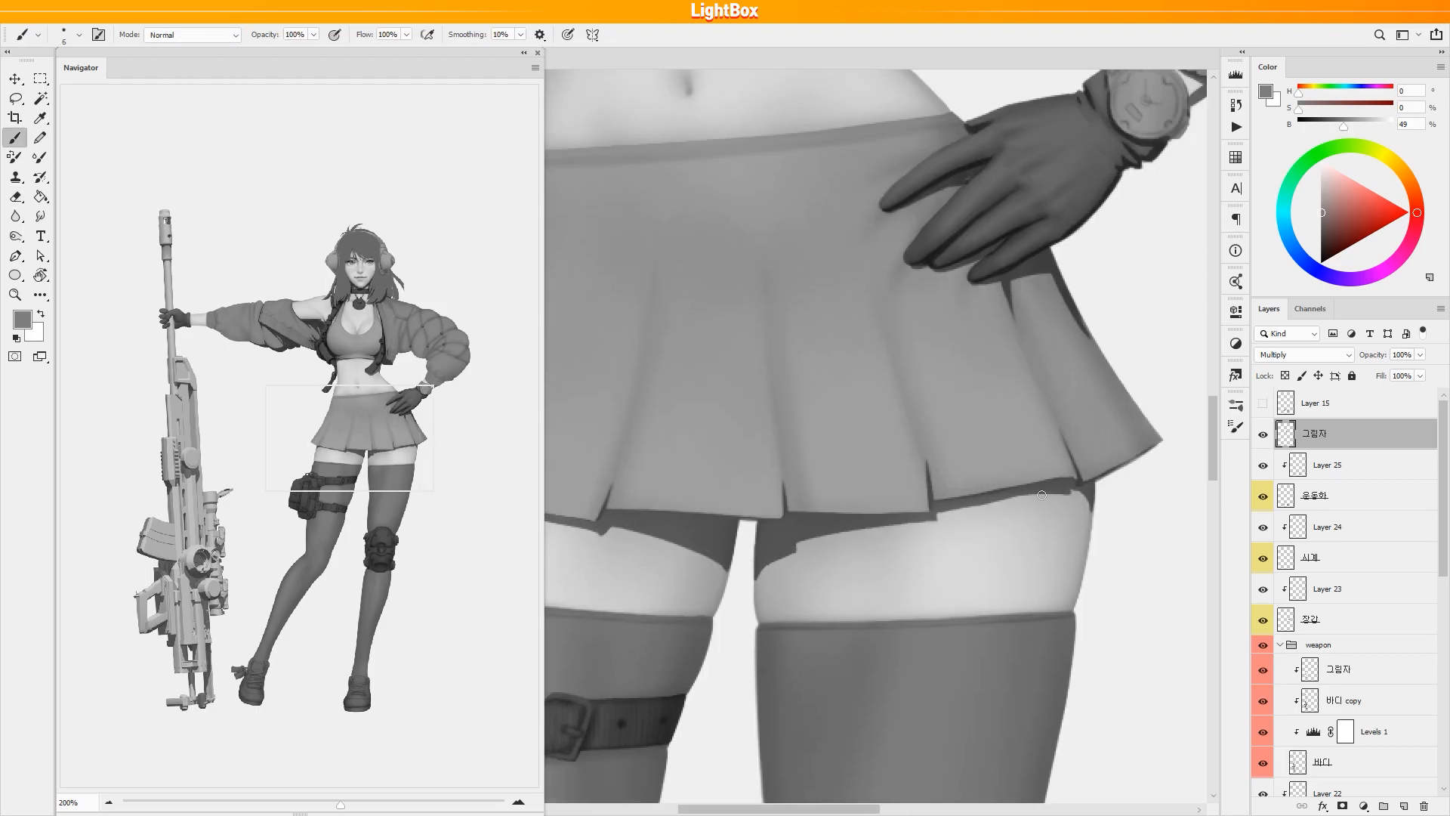
Paint hard shadows on the lower part of the thigh pouch, under its front compartment and around the rivet.
{"action": "scroll", "coordinate": [911, 535], "scroll_direction": "down", "scroll_amount": 6}
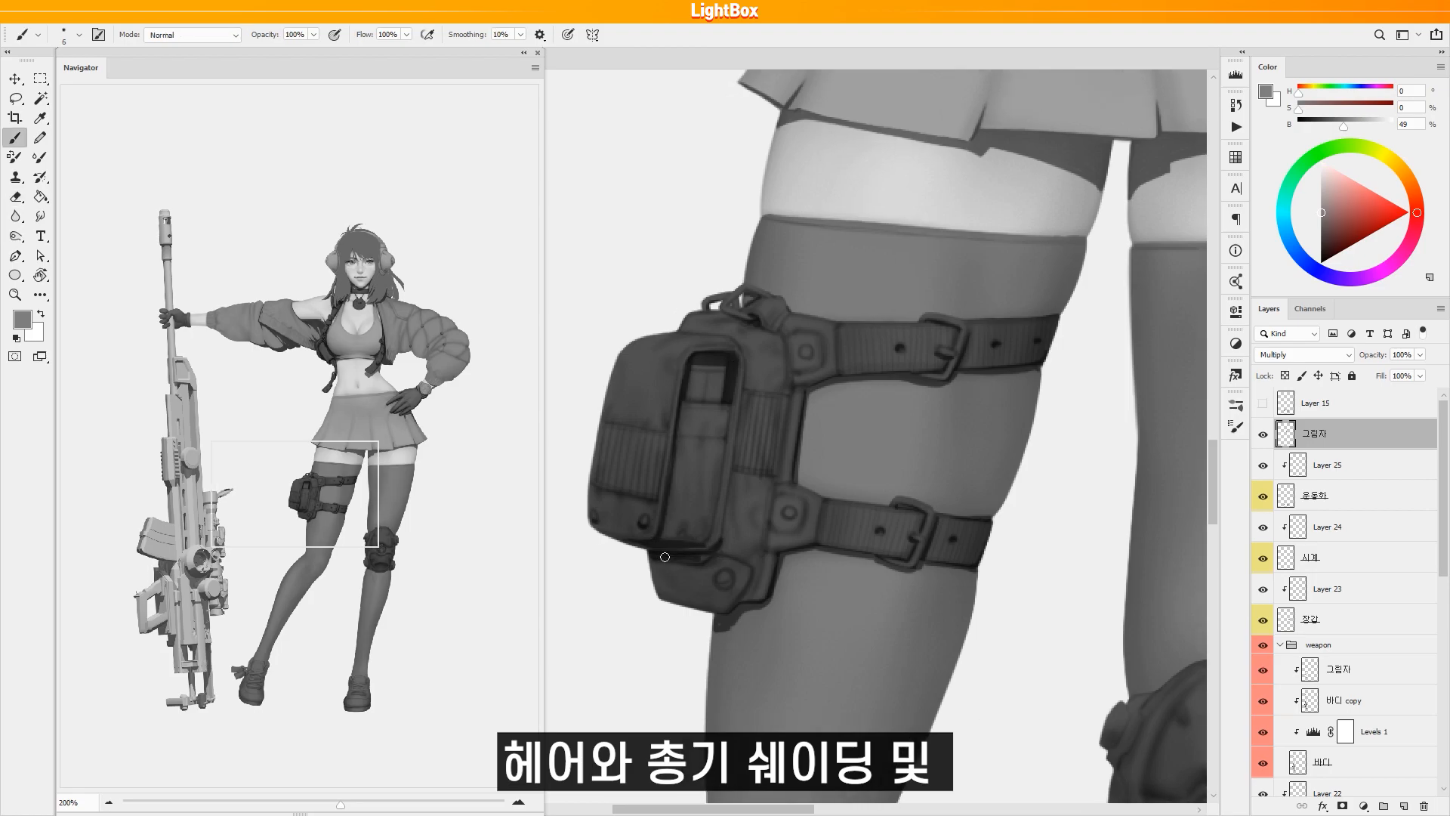
{"action": "mouse_move", "coordinate": [664, 556]}
{"action": "left_mouse_down"}
{"action": "mouse_move", "coordinate": [710, 597]}
{"action": "mouse_move", "coordinate": [748, 600]}
{"action": "left_mouse_up"}
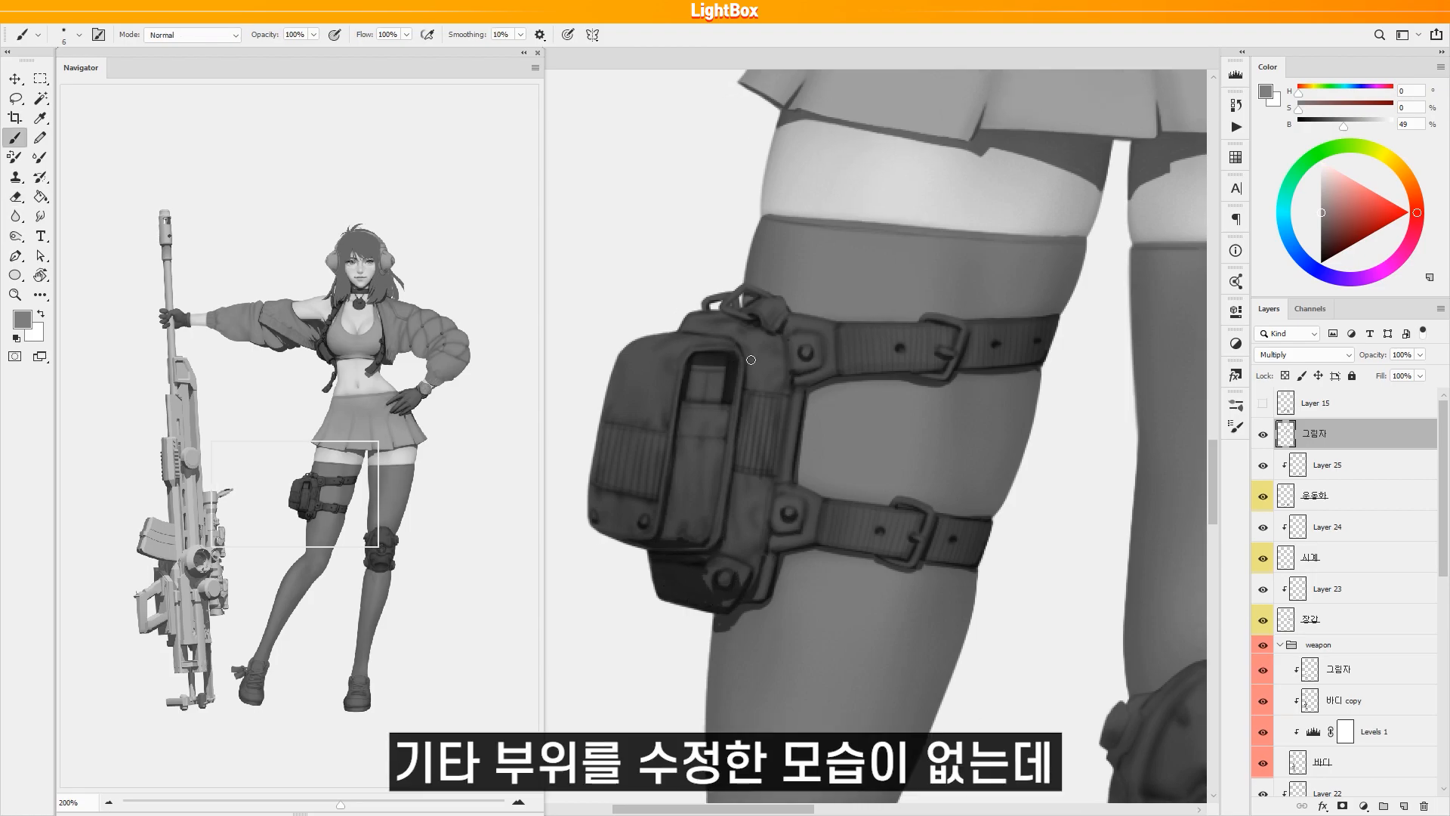
{"action": "left_click_drag", "start_coordinate": [729, 605], "coordinate": [767, 566]}
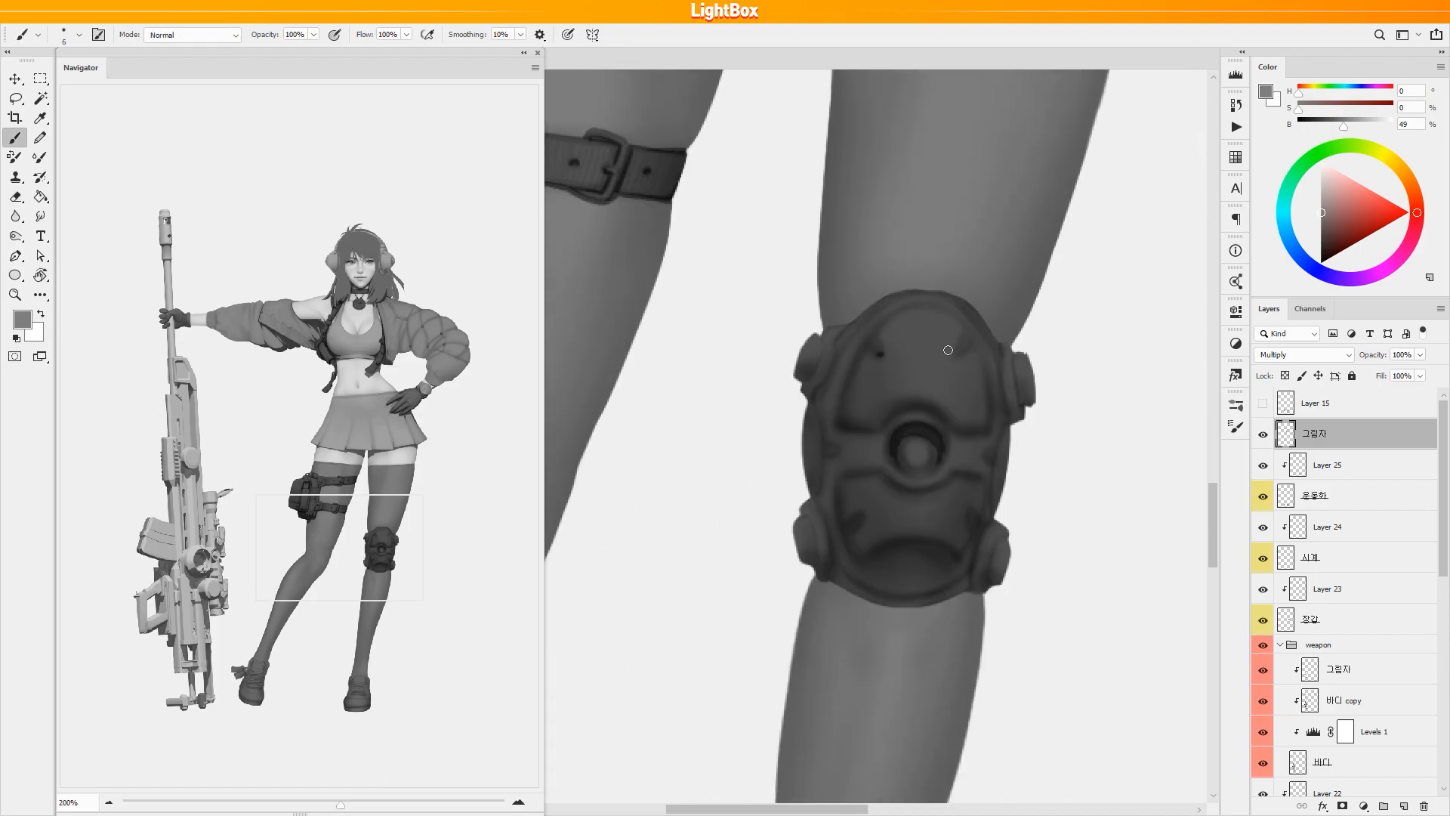
Add hard shadows to the knee pad's recesses, rim and side knobs, and clean the edges with the Eraser.
{"action": "left_click_drag", "start_coordinate": [947, 343], "coordinate": [956, 356]}
{"action": "left_click_drag", "start_coordinate": [979, 509], "coordinate": [970, 533]}
{"action": "mouse_move", "coordinate": [861, 518]}
{"action": "left_mouse_down"}
{"action": "mouse_move", "coordinate": [847, 539]}
{"action": "mouse_move", "coordinate": [800, 533]}
{"action": "left_mouse_up"}
{"action": "left_click_drag", "start_coordinate": [831, 581], "coordinate": [869, 597]}
{"action": "left_click_drag", "start_coordinate": [1004, 370], "coordinate": [1019, 415]}
{"action": "left_click_drag", "start_coordinate": [811, 367], "coordinate": [800, 393]}
{"action": "scroll", "coordinate": [962, 556], "scroll_direction": "up", "scroll_amount": 3}
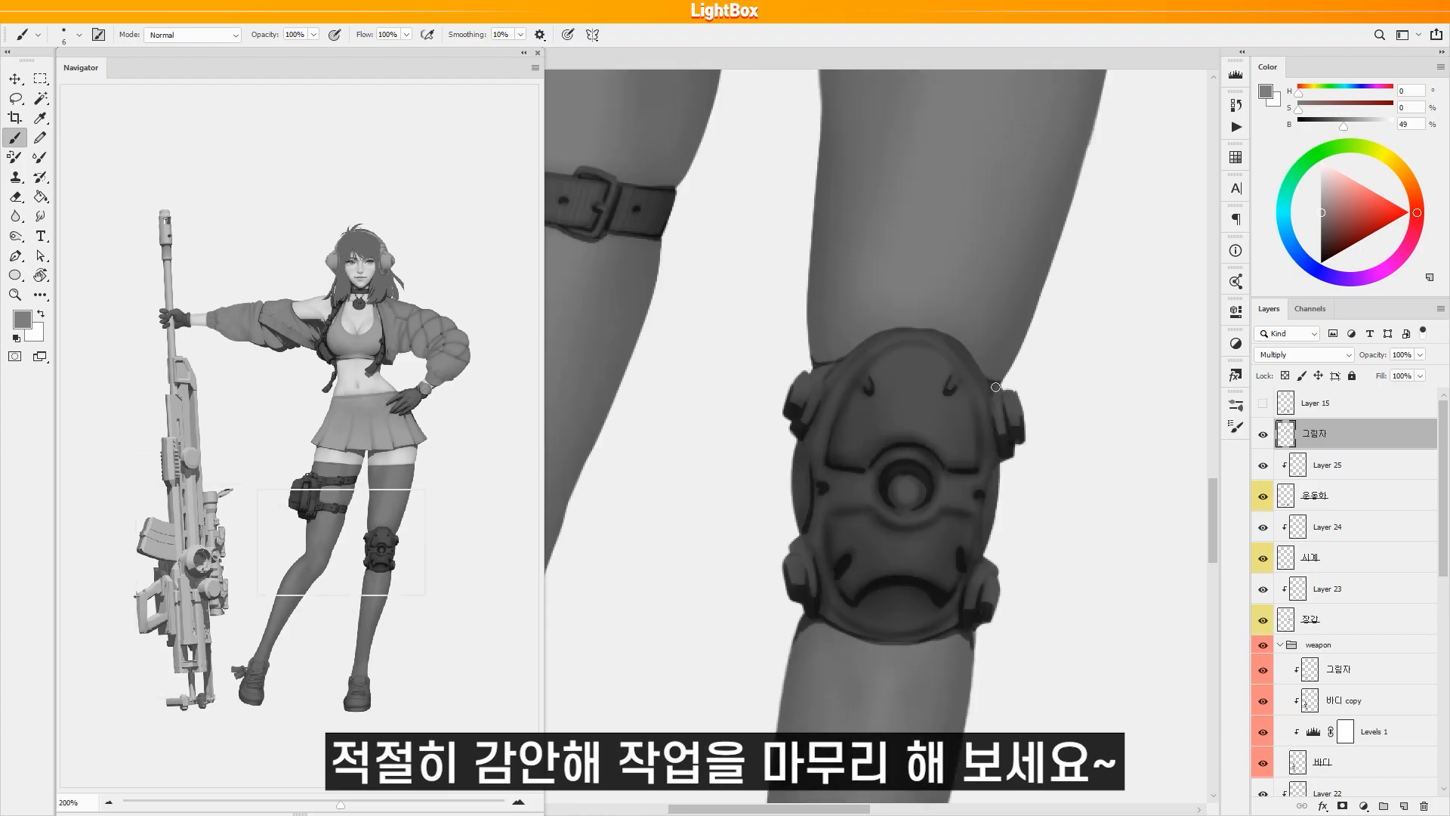
{"action": "scroll", "coordinate": [962, 557], "scroll_direction": "down", "scroll_amount": 3}
{"action": "key", "text": "e"}
{"action": "mouse_move", "coordinate": [1072, 332]}
{"action": "left_mouse_down"}
{"action": "mouse_move", "coordinate": [994, 217]}
{"action": "mouse_move", "coordinate": [799, 240]}
{"action": "left_mouse_up"}
Brush hard shadows onto the sneaker of the knee-pad leg, around its laces, sides and sole.
{"action": "key", "text": "b"}
{"action": "scroll", "coordinate": [994, 217], "scroll_direction": "up", "scroll_amount": 2}
{"action": "scroll", "coordinate": [966, 189], "scroll_direction": "down", "scroll_amount": 2}
{"action": "scroll", "coordinate": [790, 554], "scroll_direction": "up", "scroll_amount": 1}
{"action": "left_click_drag", "start_coordinate": [747, 453], "coordinate": [753, 488]}
{"action": "left_click_drag", "start_coordinate": [852, 471], "coordinate": [871, 373]}
{"action": "mouse_move", "coordinate": [756, 442]}
{"action": "left_mouse_down"}
{"action": "mouse_move", "coordinate": [820, 457]}
{"action": "mouse_move", "coordinate": [801, 474]}
{"action": "mouse_move", "coordinate": [814, 447]}
{"action": "left_mouse_up"}
{"action": "scroll", "coordinate": [761, 403], "scroll_direction": "down", "scroll_amount": 1}
{"action": "left_click_drag", "start_coordinate": [857, 491], "coordinate": [899, 521]}
{"action": "left_click_drag", "start_coordinate": [721, 540], "coordinate": [895, 555]}
{"action": "left_click_drag", "start_coordinate": [790, 349], "coordinate": [865, 356]}
{"action": "scroll", "coordinate": [853, 355], "scroll_direction": "down", "scroll_amount": 2}
{"action": "scroll", "coordinate": [675, 342], "scroll_direction": "up", "scroll_amount": 2}
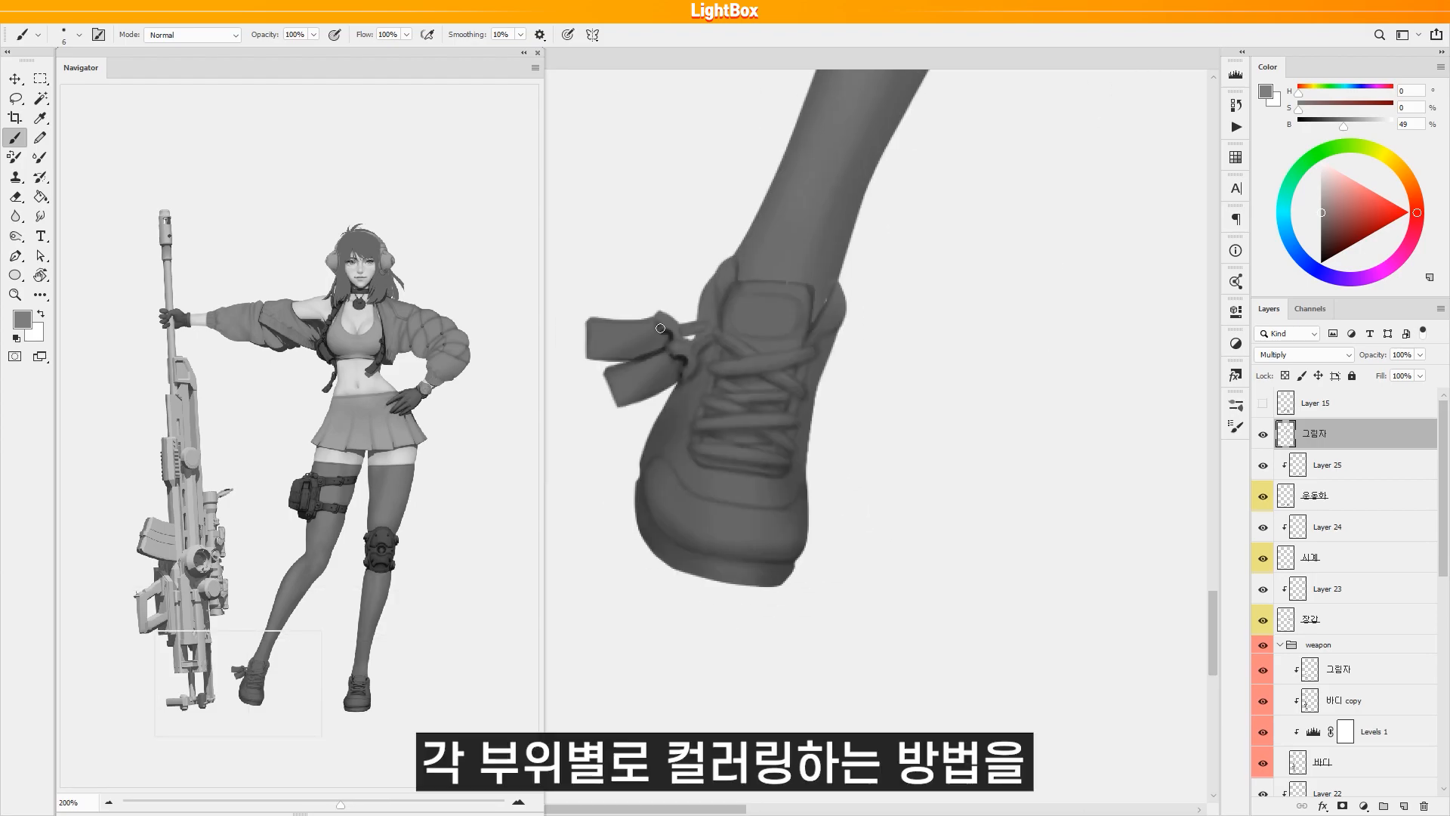
Shade the loose lace bow and the ankle collar of the other sneaker with hard shadows.
{"action": "left_click_drag", "start_coordinate": [674, 342], "coordinate": [619, 408]}
{"action": "scroll", "coordinate": [657, 362], "scroll_direction": "down", "scroll_amount": 1}
{"action": "left_click_drag", "start_coordinate": [726, 257], "coordinate": [767, 263]}
{"action": "scroll", "coordinate": [755, 302], "scroll_direction": "down", "scroll_amount": 1}
Paint hard shadows between the crossed laces and along the side and sole of the bow-laced sneaker.
{"action": "mouse_move", "coordinate": [801, 266]}
{"action": "left_mouse_down"}
{"action": "mouse_move", "coordinate": [822, 309]}
{"action": "mouse_move", "coordinate": [793, 358]}
{"action": "left_mouse_up"}
{"action": "left_click_drag", "start_coordinate": [693, 338], "coordinate": [794, 329]}
{"action": "mouse_move", "coordinate": [693, 316]}
{"action": "left_mouse_down"}
{"action": "mouse_move", "coordinate": [657, 365]}
{"action": "mouse_move", "coordinate": [796, 358]}
{"action": "left_mouse_up"}
{"action": "left_click_drag", "start_coordinate": [678, 399], "coordinate": [788, 384]}
{"action": "mouse_move", "coordinate": [731, 351]}
{"action": "left_mouse_down"}
{"action": "mouse_move", "coordinate": [705, 354]}
{"action": "mouse_move", "coordinate": [759, 408]}
{"action": "left_mouse_up"}
{"action": "left_click_drag", "start_coordinate": [675, 423], "coordinate": [779, 420]}
{"action": "mouse_move", "coordinate": [687, 434]}
{"action": "left_mouse_down"}
{"action": "mouse_move", "coordinate": [627, 514]}
{"action": "mouse_move", "coordinate": [763, 546]}
{"action": "left_mouse_up"}
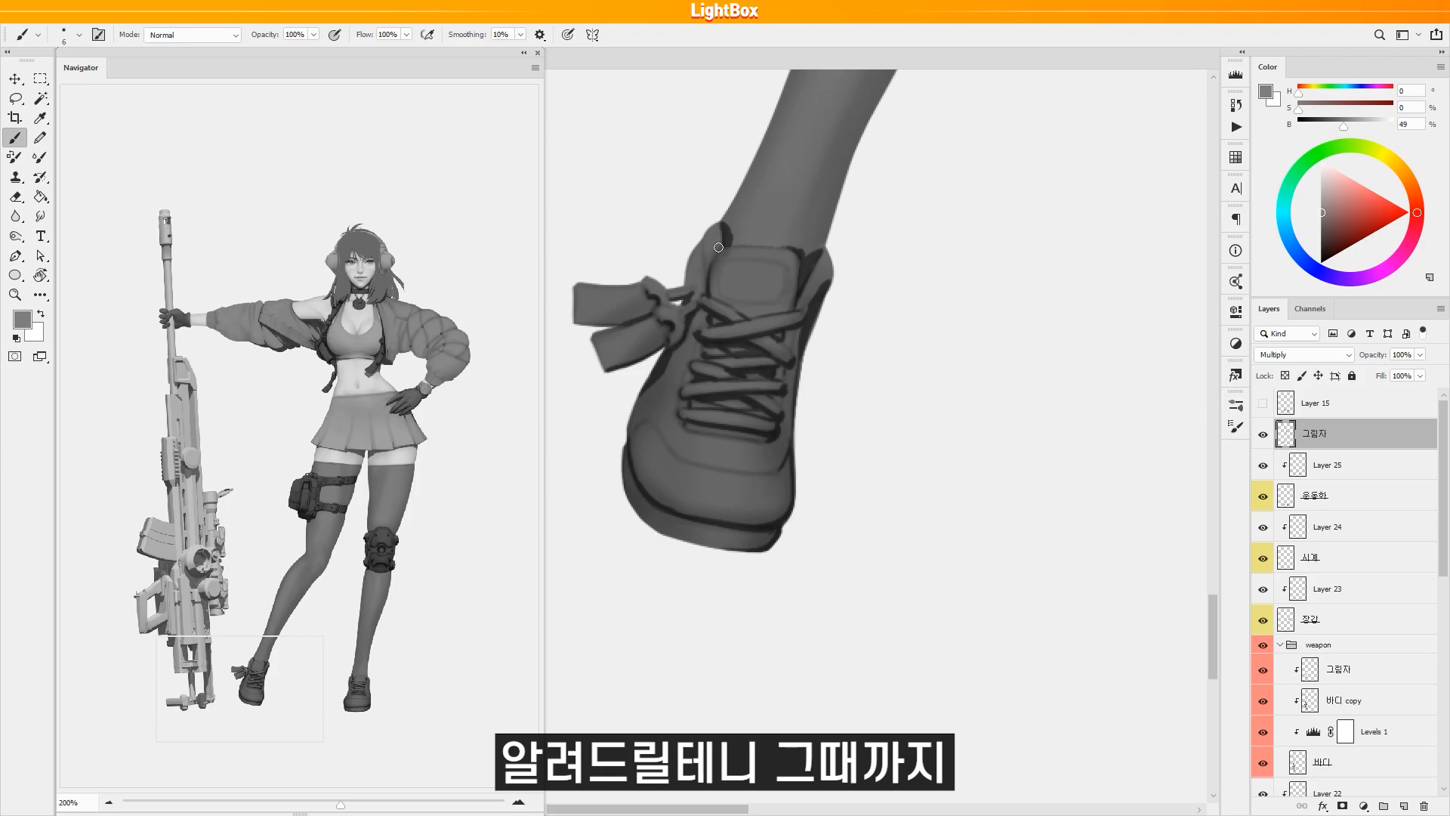
Paint hard shadows under the outstretched arm, along the bare wrist, ribbed cuff and underside of the sleeve.
{"action": "left_click_drag", "start_coordinate": [240, 688], "coordinate": [166, 340]}
{"action": "left_click_drag", "start_coordinate": [759, 290], "coordinate": [869, 297]}
{"action": "left_click_drag", "start_coordinate": [967, 355], "coordinate": [907, 313]}
{"action": "mouse_move", "coordinate": [907, 314]}
{"action": "left_mouse_down"}
{"action": "mouse_move", "coordinate": [972, 353]}
{"action": "mouse_move", "coordinate": [1098, 370]}
{"action": "left_mouse_up"}
{"action": "left_click_drag", "start_coordinate": [1095, 367], "coordinate": [1152, 393]}
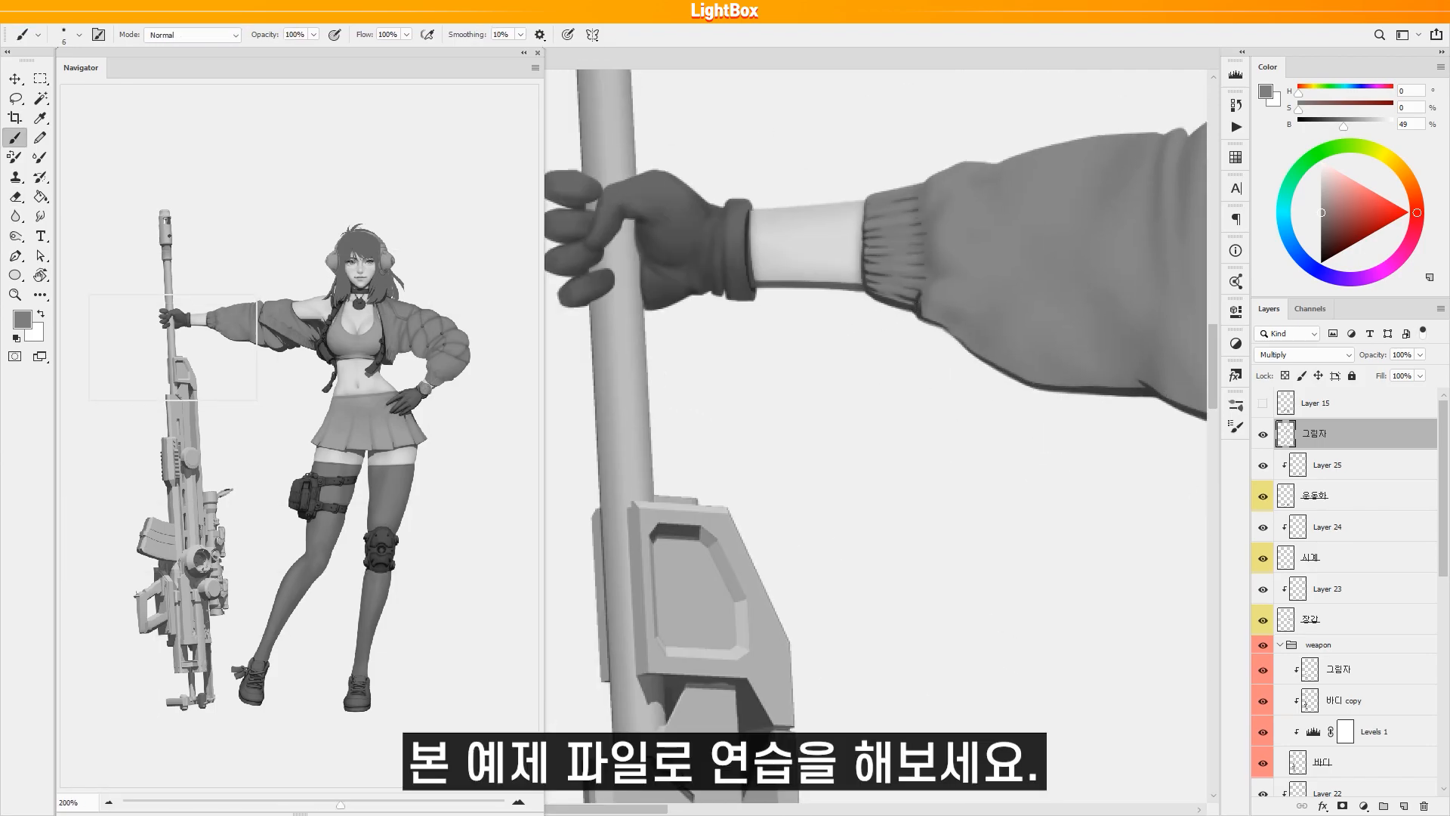
Refine the hard shadows on the outstretched arm's ribbed cuff, wrist and the glove gripping the rifle barrel.
{"action": "left_click_drag", "start_coordinate": [918, 198], "coordinate": [896, 194]}
{"action": "left_click_drag", "start_coordinate": [869, 253], "coordinate": [944, 272]}
{"action": "left_click_drag", "start_coordinate": [785, 291], "coordinate": [856, 308]}
{"action": "left_click_drag", "start_coordinate": [852, 306], "coordinate": [794, 345]}
{"action": "left_click_drag", "start_coordinate": [784, 271], "coordinate": [732, 291]}
{"action": "left_click_drag", "start_coordinate": [747, 235], "coordinate": [709, 241]}
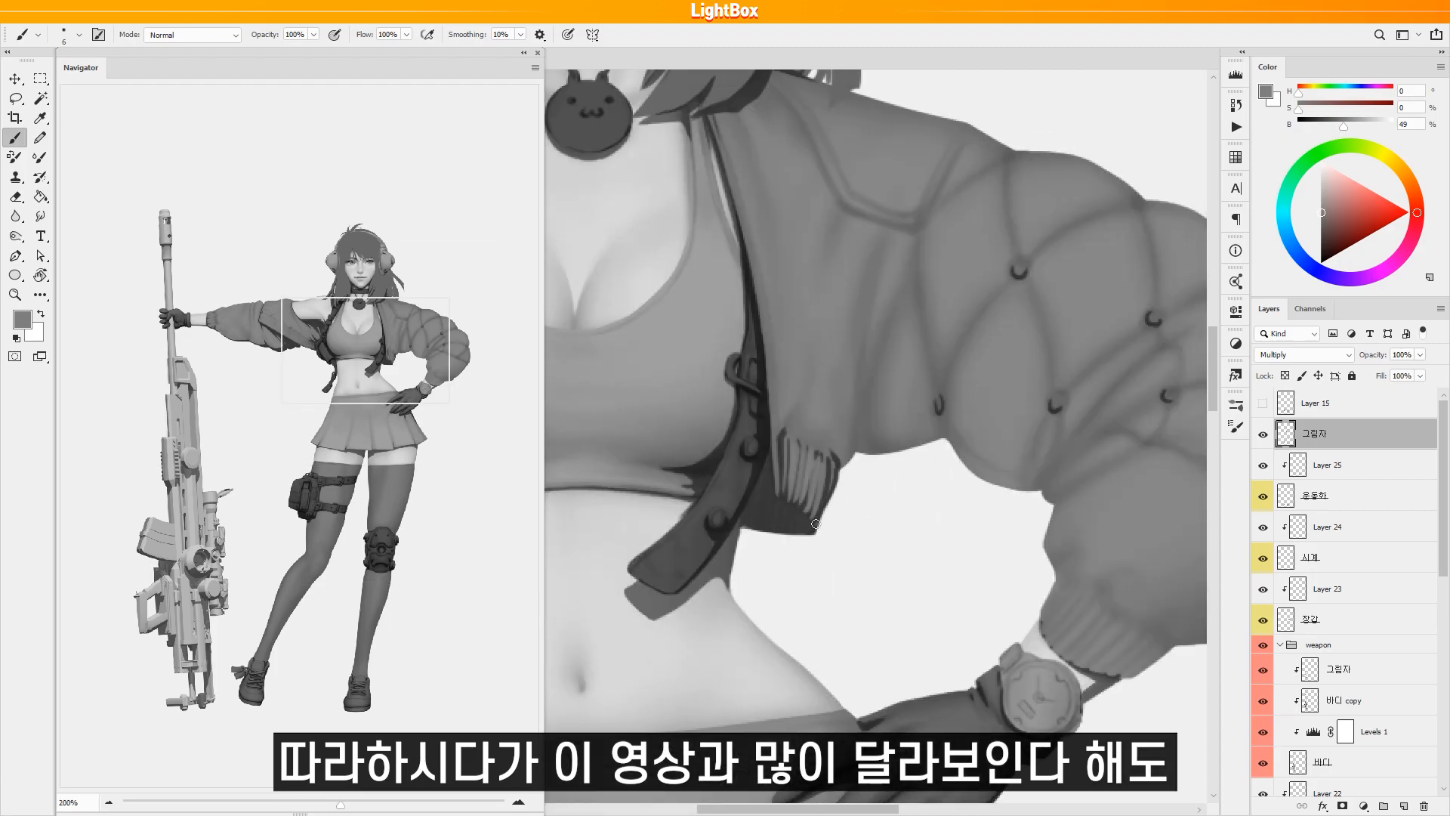
Paint hard shadows along the jacket's side folds and the underside of the bent arm's quilted sleeve and cuff.
{"action": "left_click_drag", "start_coordinate": [854, 442], "coordinate": [817, 509]}
{"action": "mouse_move", "coordinate": [791, 433]}
{"action": "left_mouse_down"}
{"action": "mouse_move", "coordinate": [768, 463]}
{"action": "mouse_move", "coordinate": [821, 483]}
{"action": "left_mouse_up"}
{"action": "mouse_move", "coordinate": [821, 484]}
{"action": "left_mouse_down"}
{"action": "mouse_move", "coordinate": [802, 489]}
{"action": "mouse_move", "coordinate": [903, 466]}
{"action": "left_mouse_up"}
{"action": "left_click_drag", "start_coordinate": [903, 467], "coordinate": [868, 451]}
{"action": "left_click_drag", "start_coordinate": [869, 452], "coordinate": [817, 411]}
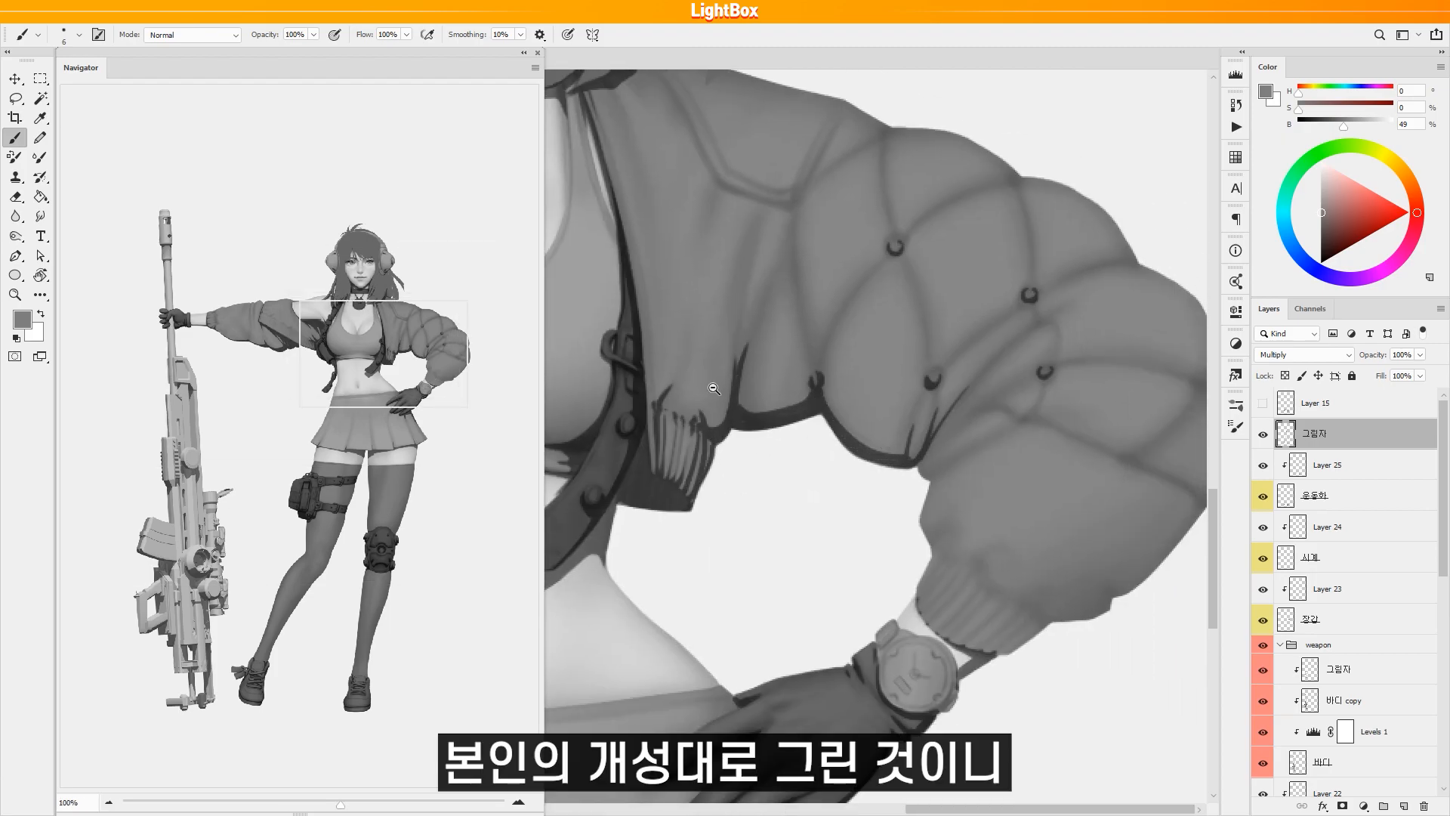
{"action": "scroll", "coordinate": [728, 204], "scroll_direction": "down", "scroll_amount": 2}
{"action": "scroll", "coordinate": [807, 256], "scroll_direction": "down", "scroll_amount": 1}
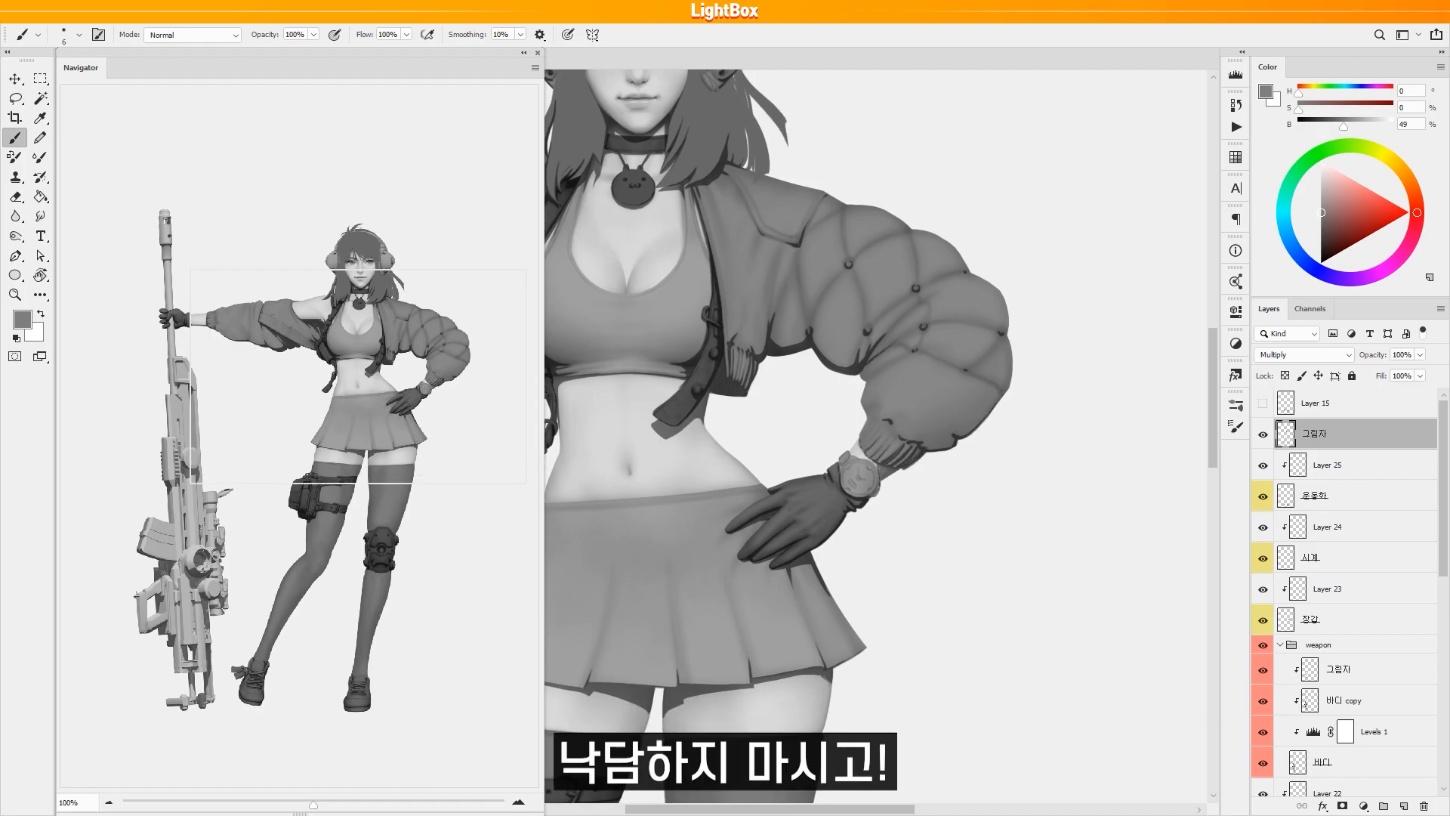
{"action": "scroll", "coordinate": [863, 461], "scroll_direction": "up", "scroll_amount": 2}
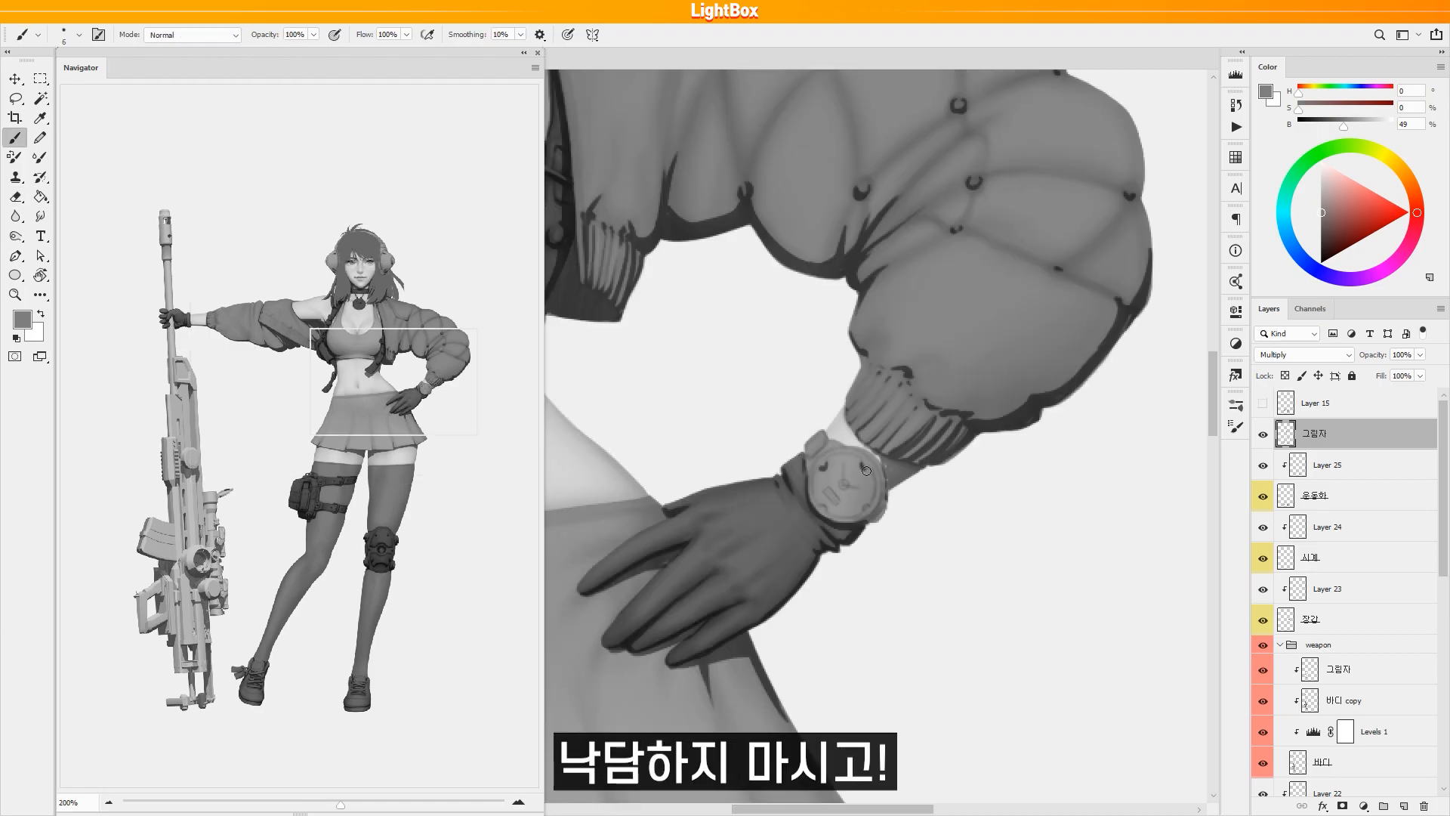
Review the painted shadows on the watch, skirt, thighs and upper body.
{"action": "key", "text": "h"}
{"action": "left_click_drag", "start_coordinate": [825, 492], "coordinate": [746, 458]}
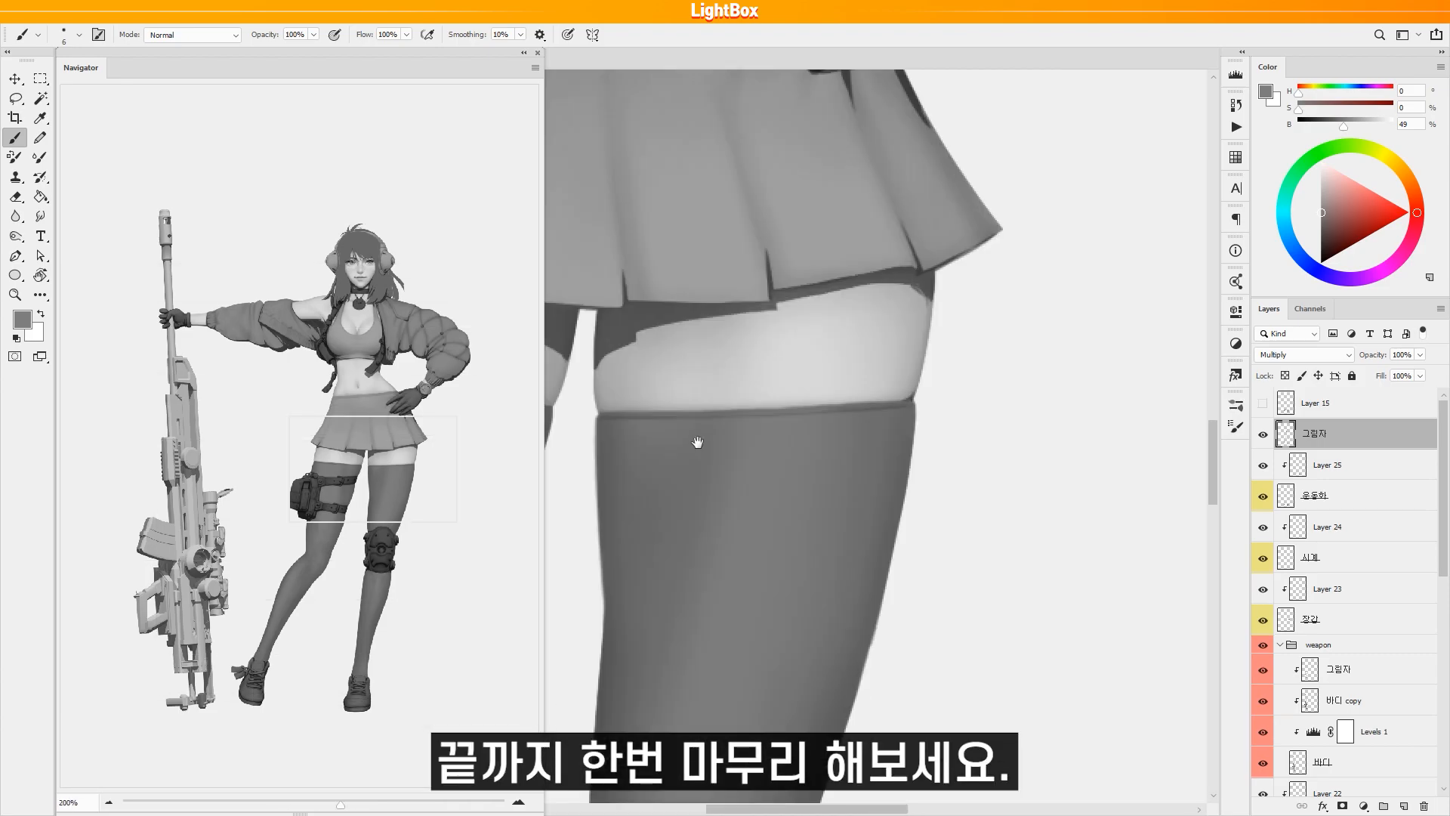
{"action": "scroll", "coordinate": [746, 458], "scroll_direction": "up", "scroll_amount": 5}
{"action": "key", "text": "h"}
{"action": "left_click_drag", "start_coordinate": [793, 411], "coordinate": [869, 275]}
{"action": "key", "text": "e"}
{"action": "scroll", "coordinate": [822, 456], "scroll_direction": "down", "scroll_amount": 2}
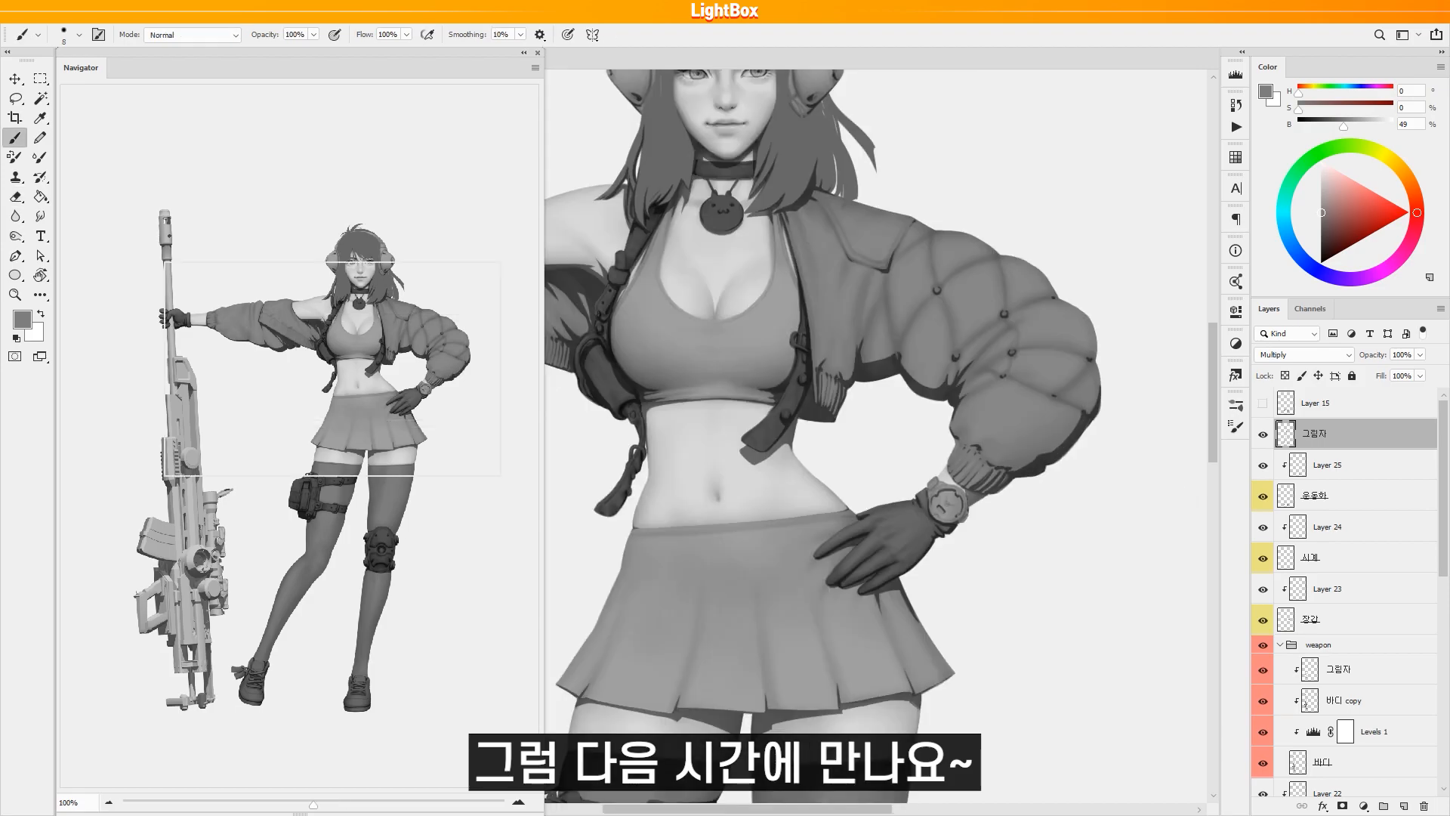